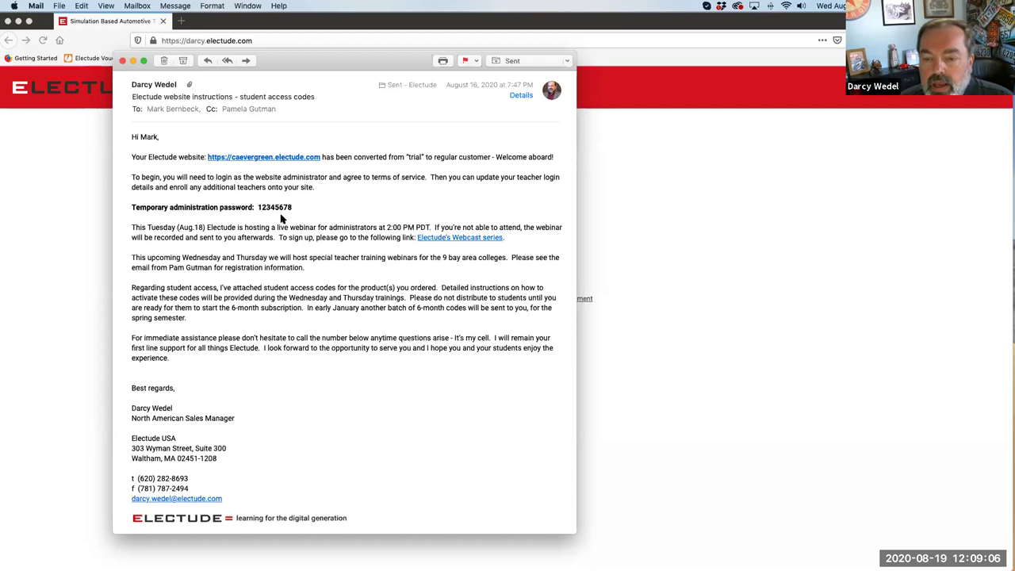
Scroll to the end of the email and select the first voucher attachment, Evergreen-AE-Vouch...-2.csv
{"action": "scroll", "coordinate": [280, 218], "scroll_direction": "down", "scroll_amount": 5}
{"action": "scroll", "coordinate": [280, 218], "scroll_direction": "down", "scroll_amount": 2}
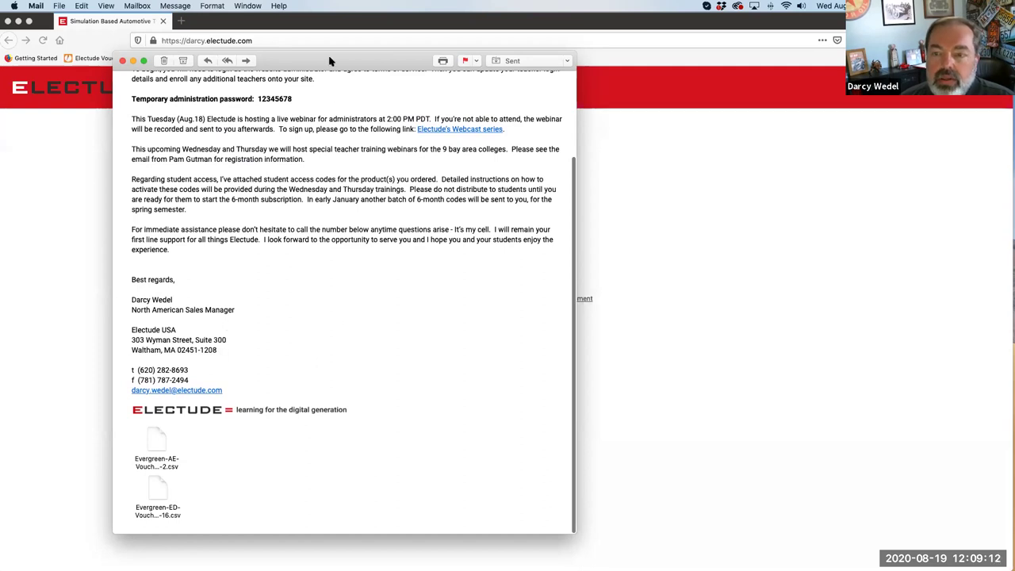
{"action": "left_click_drag", "start_coordinate": [331, 62], "coordinate": [339, 22]}
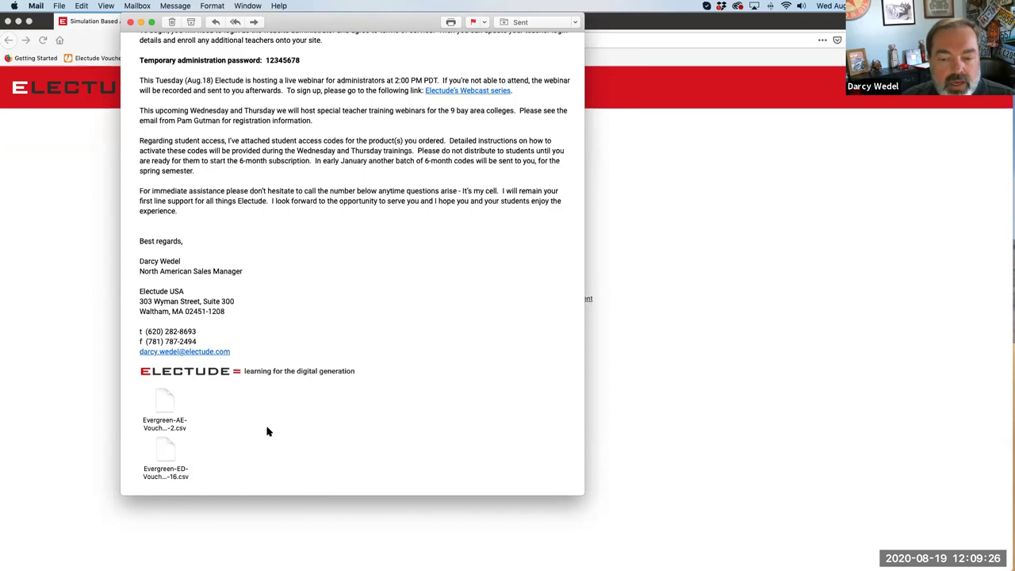
{"action": "left_click", "coordinate": [164, 404]}
Open the Automotive Essentials voucher CSV in Numbers and scroll through its access codes
{"action": "double_click", "coordinate": [165, 404]}
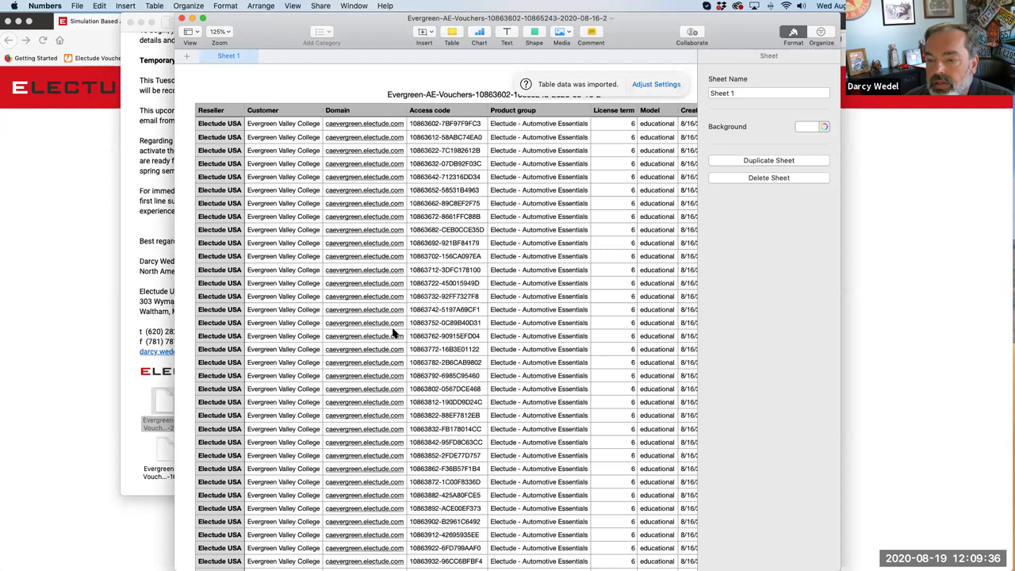
{"action": "scroll", "coordinate": [394, 334], "scroll_direction": "down", "scroll_amount": 3}
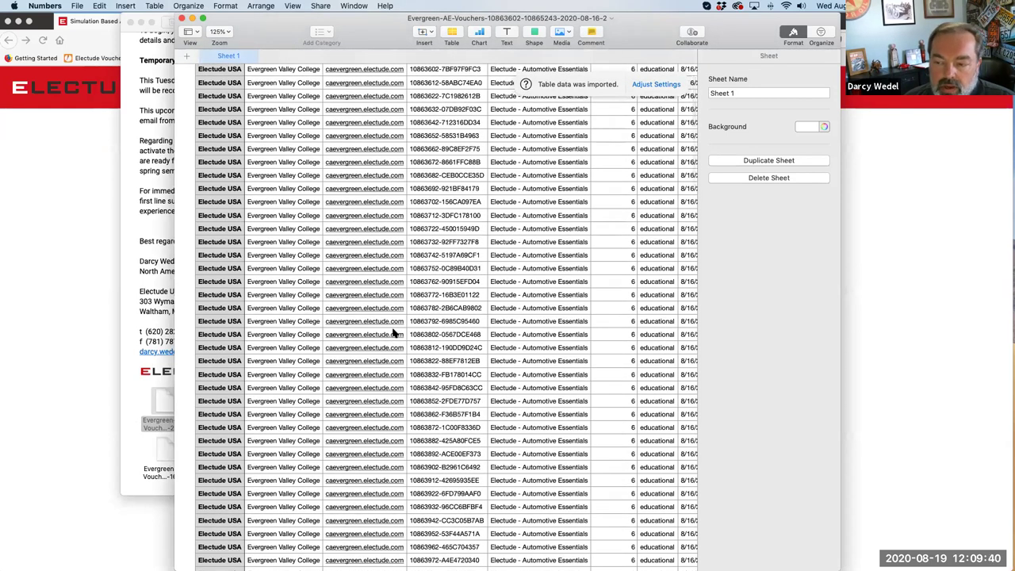
{"action": "scroll", "coordinate": [394, 334], "scroll_direction": "down", "scroll_amount": 1}
{"action": "scroll", "coordinate": [394, 334], "scroll_direction": "down", "scroll_amount": 1}
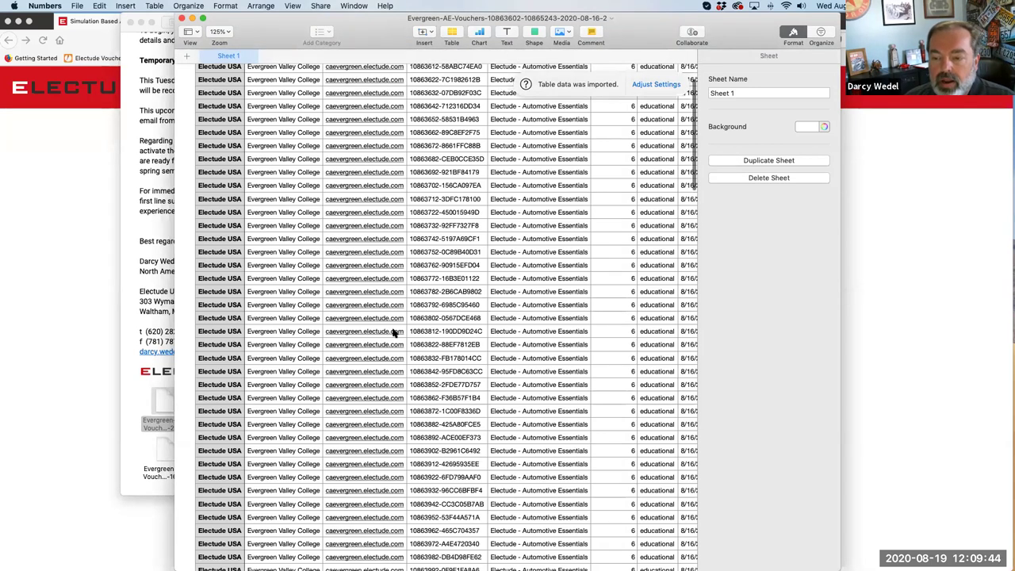
{"action": "scroll", "coordinate": [436, 321], "scroll_direction": "up", "scroll_amount": 3}
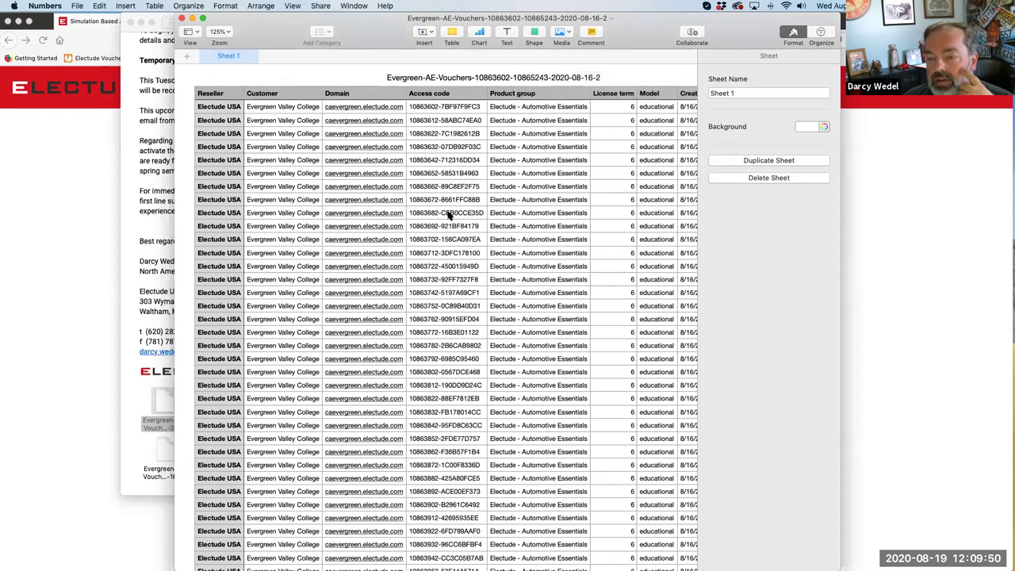
{"action": "scroll", "coordinate": [448, 214], "scroll_direction": "down", "scroll_amount": 1}
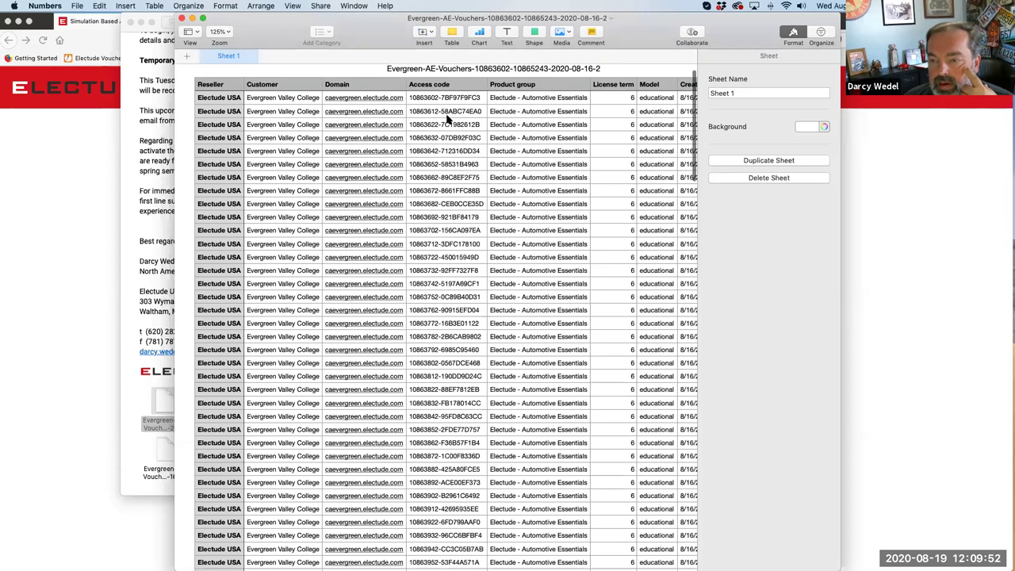
{"action": "scroll", "coordinate": [448, 117], "scroll_direction": "down", "scroll_amount": 1}
{"action": "scroll", "coordinate": [444, 127], "scroll_direction": "down", "scroll_amount": 3}
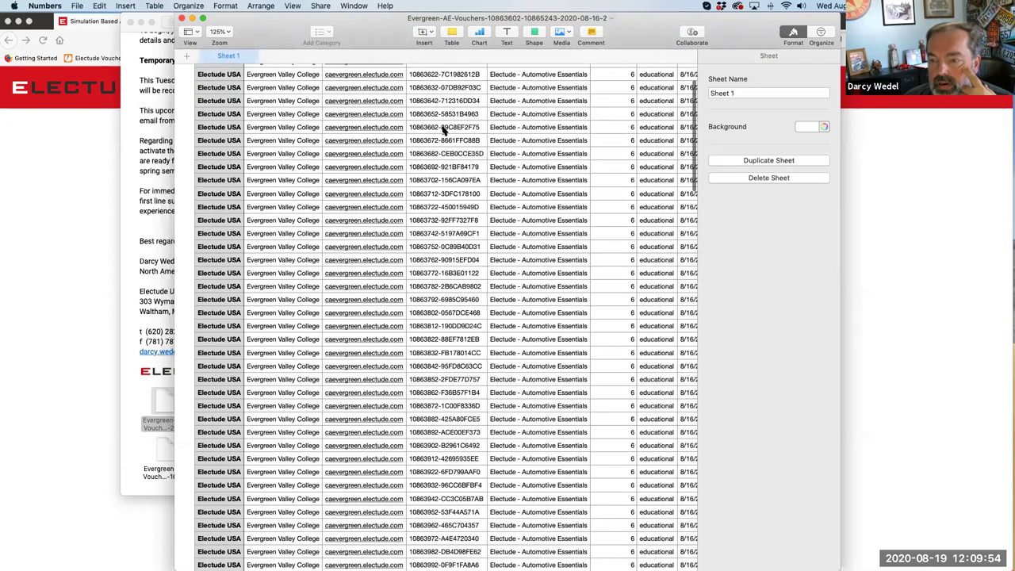
Select column D's access codes, scroll to the last of 166 rows, then open the Electric Drive CSV
{"action": "left_click", "coordinate": [428, 129]}
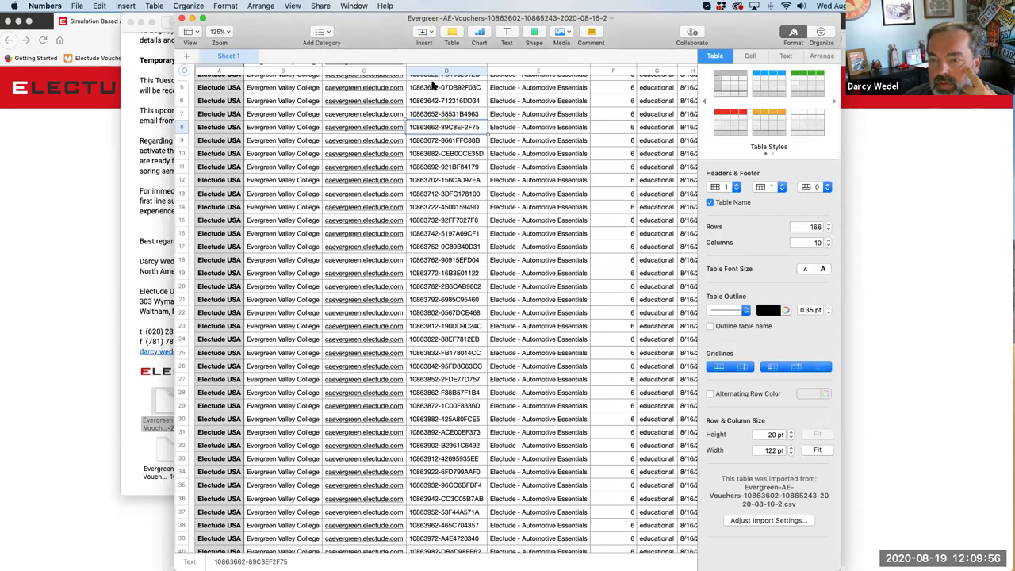
{"action": "left_click", "coordinate": [434, 73]}
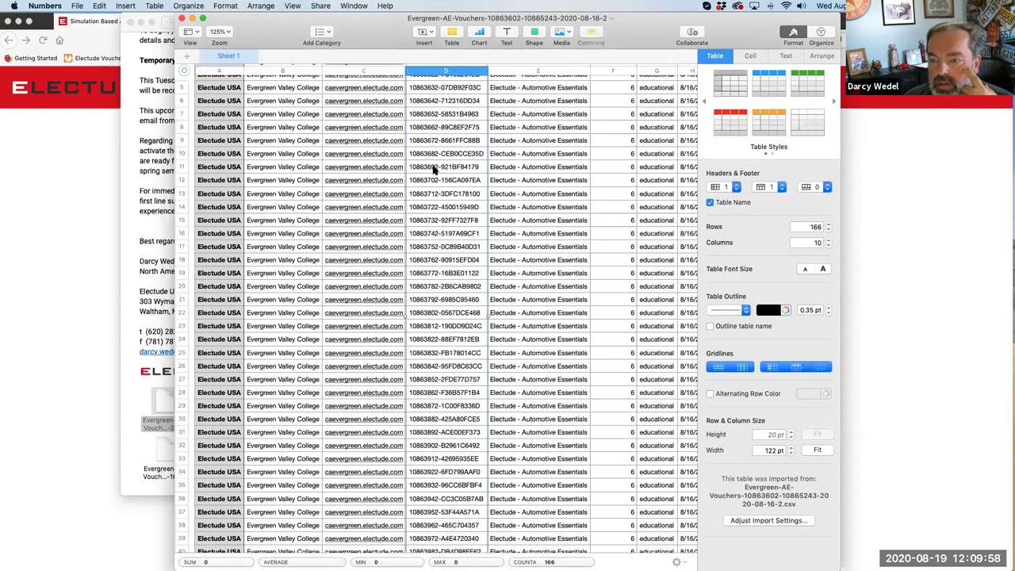
{"action": "scroll", "coordinate": [433, 169], "scroll_direction": "down", "scroll_amount": 2}
{"action": "scroll", "coordinate": [434, 173], "scroll_direction": "down", "scroll_amount": 2}
{"action": "scroll", "coordinate": [434, 173], "scroll_direction": "down", "scroll_amount": 2}
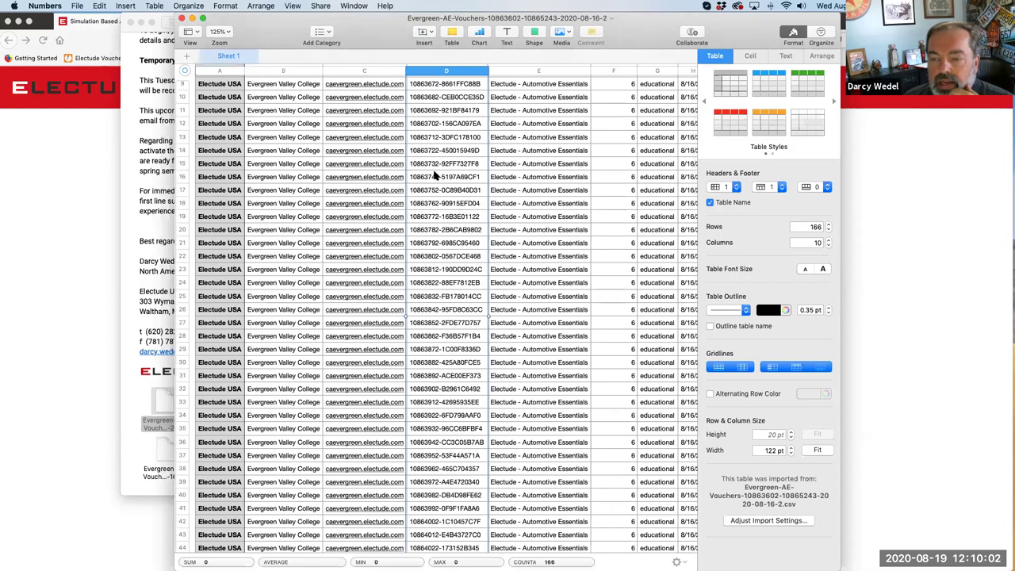
{"action": "scroll", "coordinate": [434, 174], "scroll_direction": "down", "scroll_amount": 2}
{"action": "scroll", "coordinate": [434, 175], "scroll_direction": "down", "scroll_amount": 3}
{"action": "scroll", "coordinate": [434, 174], "scroll_direction": "down", "scroll_amount": 6}
{"action": "scroll", "coordinate": [435, 175], "scroll_direction": "down", "scroll_amount": 3}
{"action": "scroll", "coordinate": [434, 174], "scroll_direction": "down", "scroll_amount": 2}
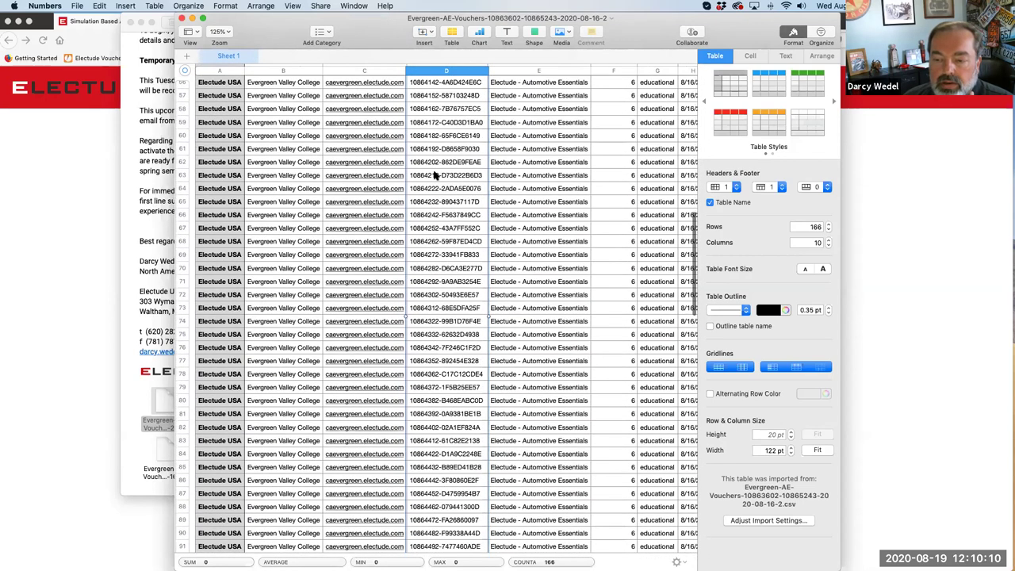
{"action": "scroll", "coordinate": [434, 174], "scroll_direction": "down", "scroll_amount": 6}
{"action": "scroll", "coordinate": [434, 175], "scroll_direction": "down", "scroll_amount": 3}
{"action": "scroll", "coordinate": [435, 174], "scroll_direction": "down", "scroll_amount": 4}
{"action": "scroll", "coordinate": [435, 174], "scroll_direction": "down", "scroll_amount": 12}
{"action": "scroll", "coordinate": [434, 175], "scroll_direction": "down", "scroll_amount": 15}
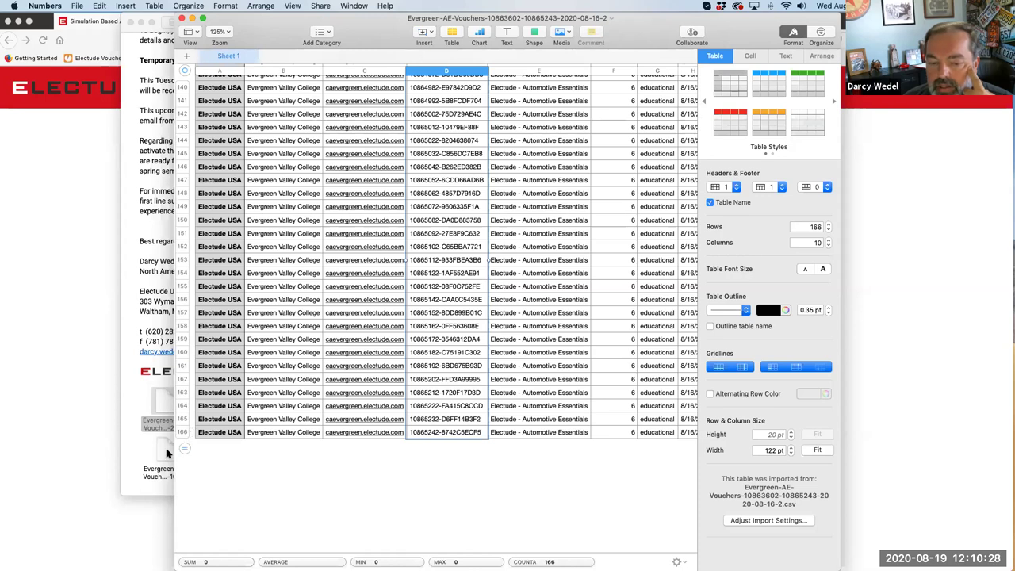
{"action": "double_click", "coordinate": [163, 450]}
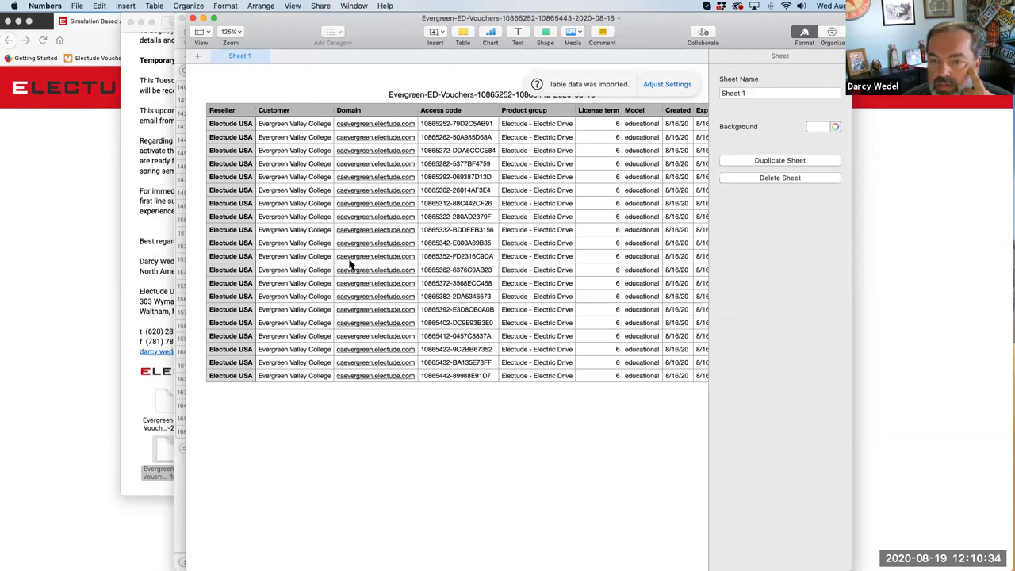
Place the Electric Drive sheet on the right and the Automotive Essentials sheet on the left
{"action": "left_click_drag", "start_coordinate": [294, 30], "coordinate": [486, 43]}
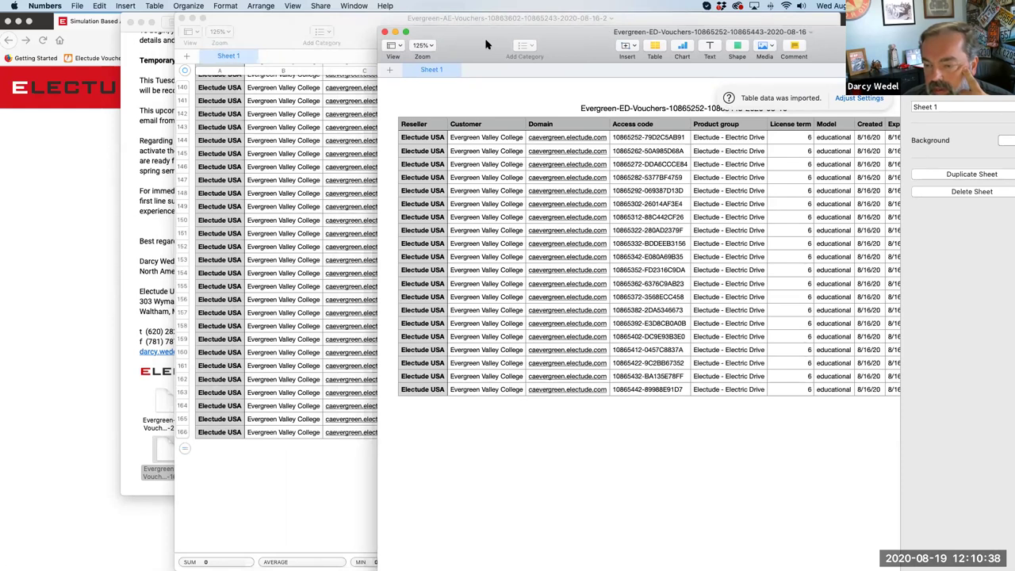
{"action": "left_click_drag", "start_coordinate": [487, 44], "coordinate": [602, 46]}
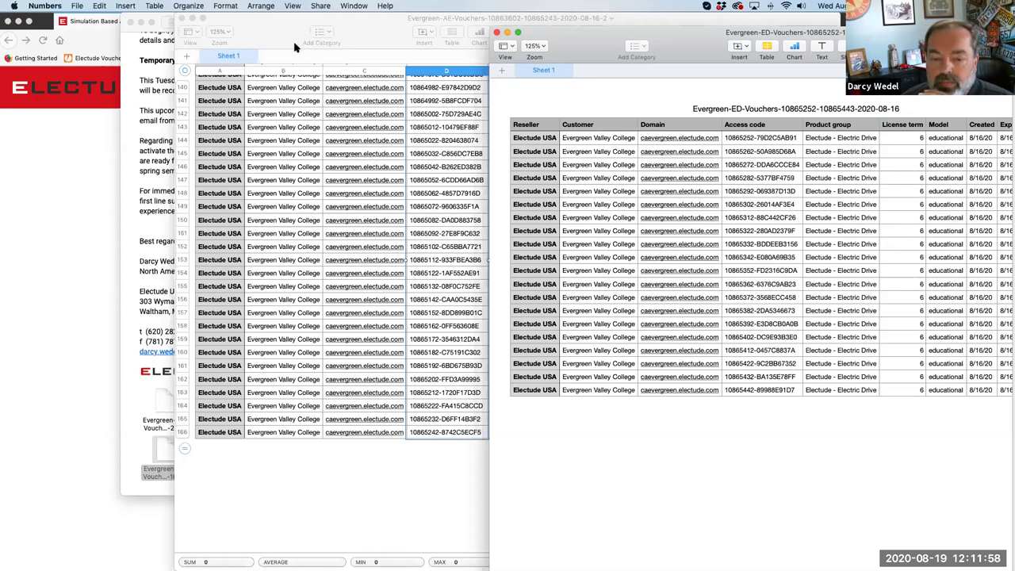
{"action": "left_click_drag", "start_coordinate": [299, 34], "coordinate": [154, 44]}
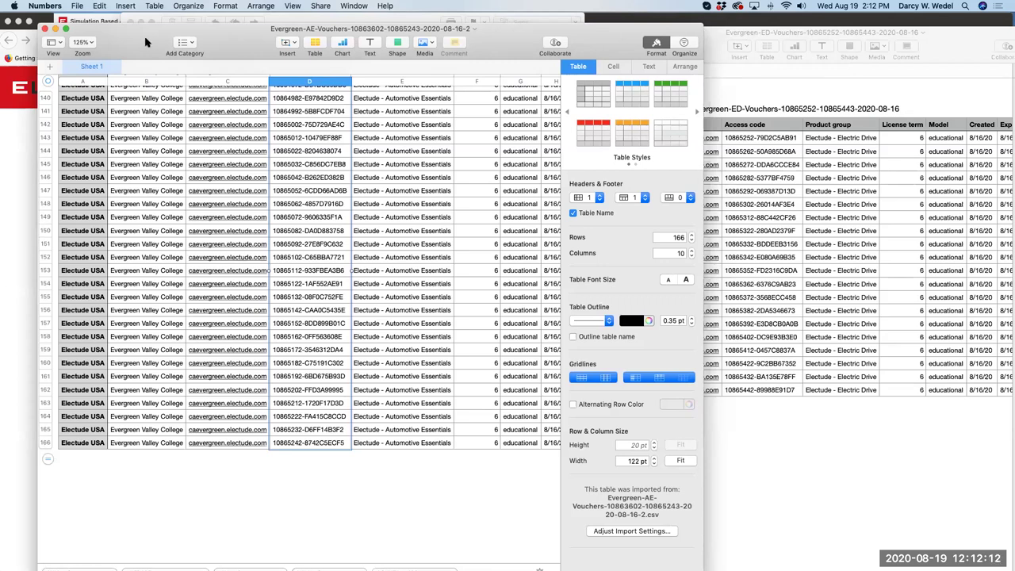
Close the Automotive Essentials and Electric Drive spreadsheets to return to the welcome email
{"action": "left_click", "coordinate": [44, 29]}
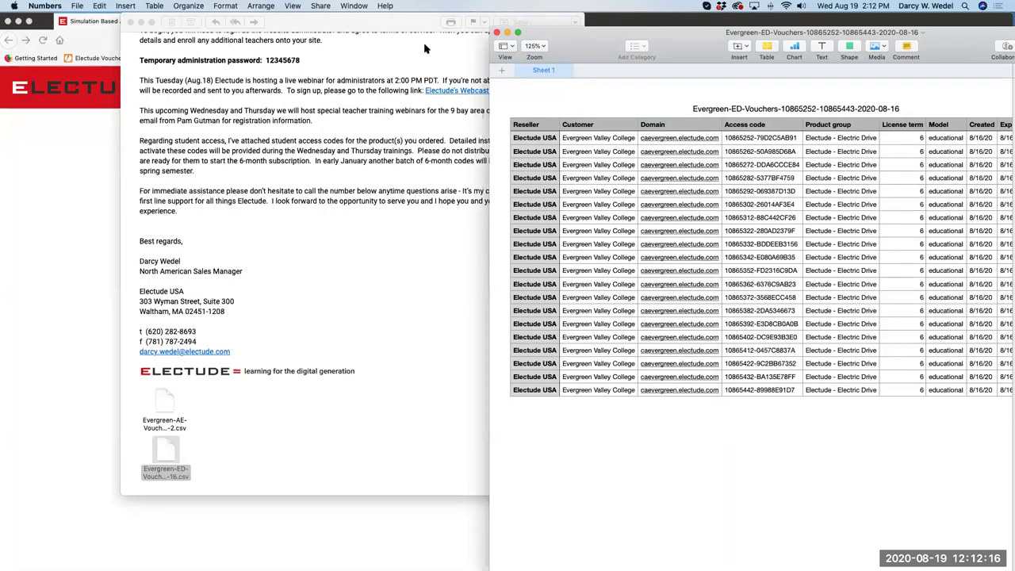
{"action": "left_click", "coordinate": [503, 31]}
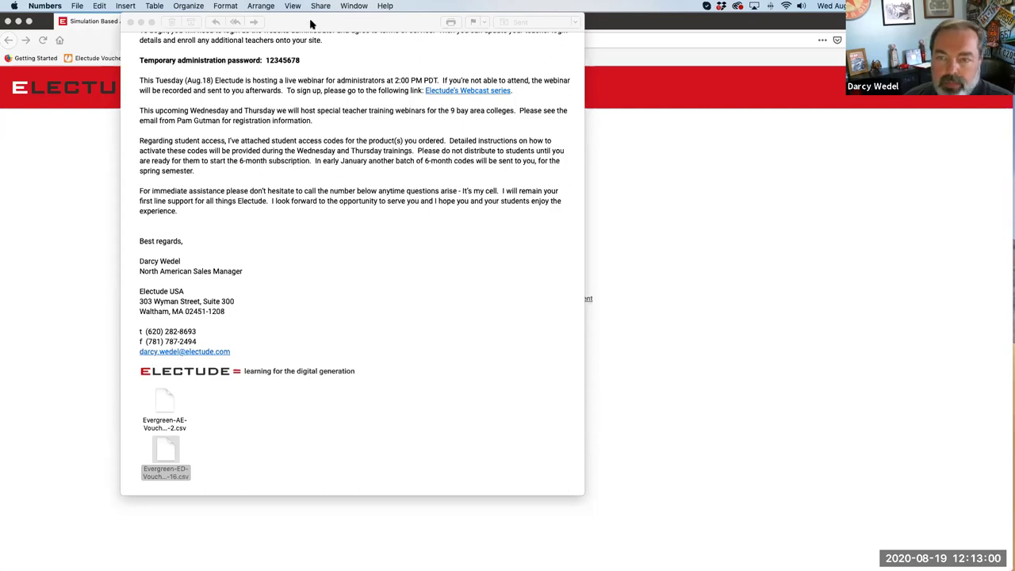
Drag the welcome email window to the lower right to uncover the Electude start page
{"action": "left_click_drag", "start_coordinate": [313, 20], "coordinate": [634, 213]}
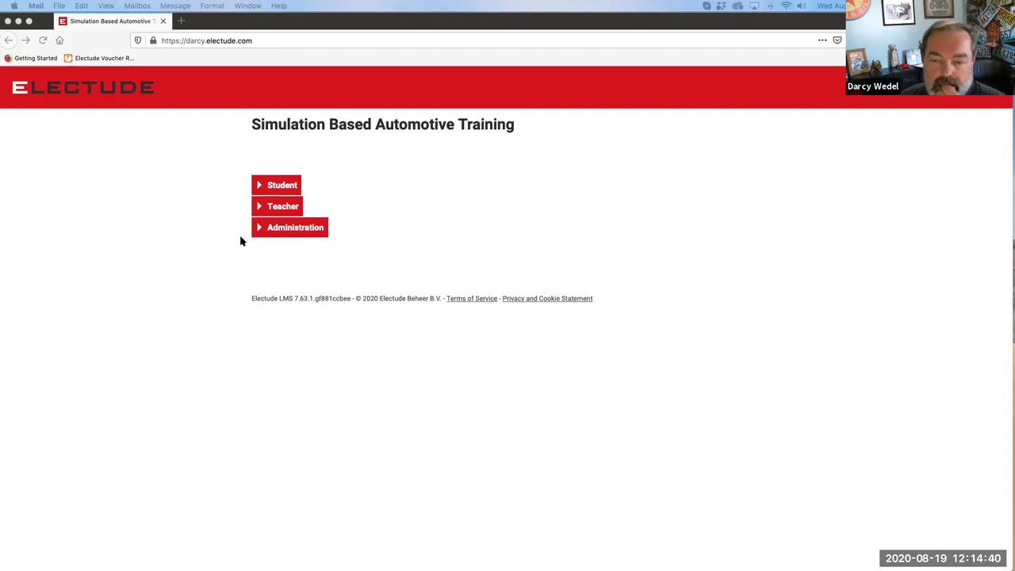
Re-centre the welcome email window, then minimize it to the Dock
{"action": "left_click_drag", "start_coordinate": [0, 139], "coordinate": [503, 19]}
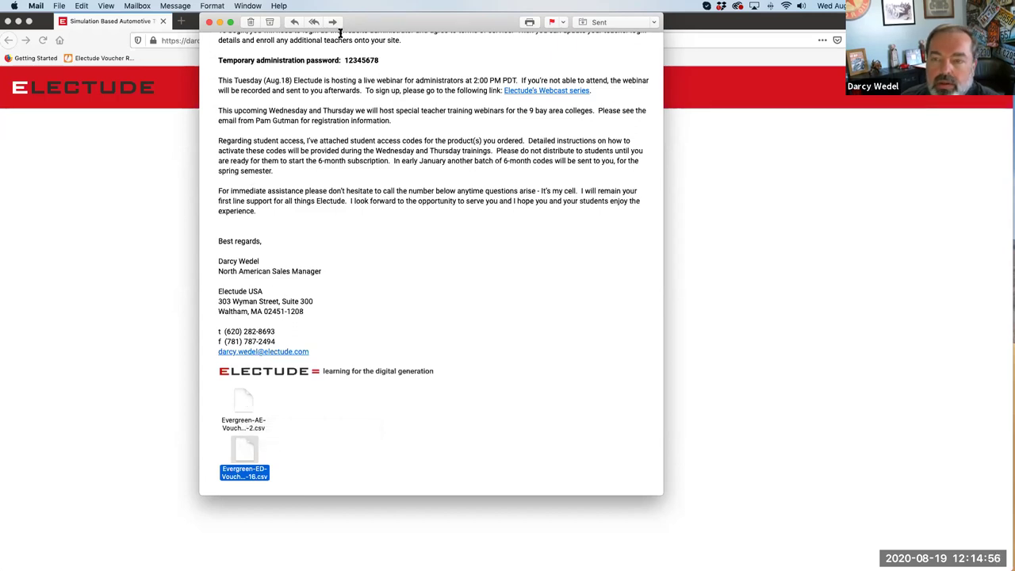
{"action": "double_click", "coordinate": [394, 22]}
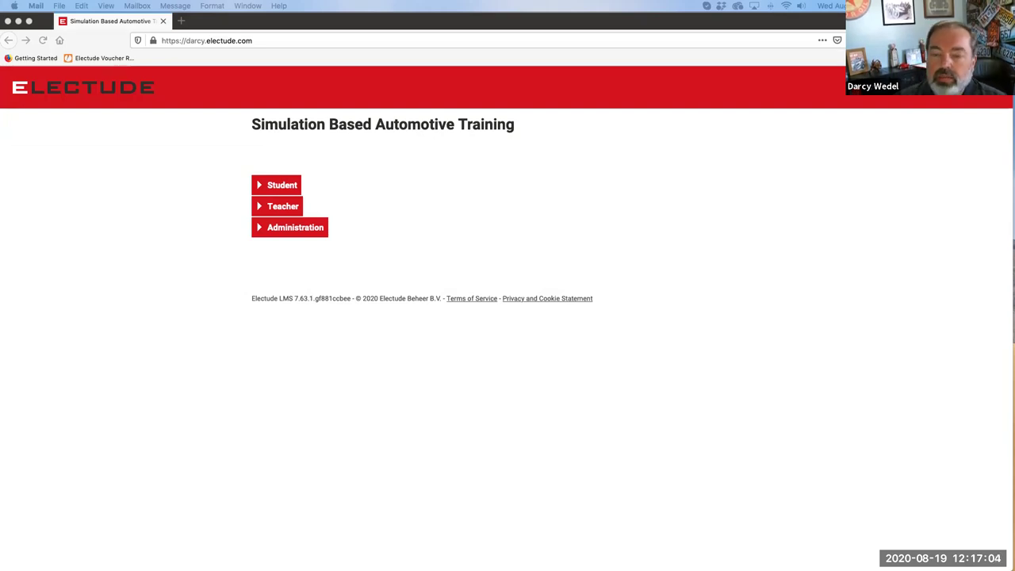
Log in as teacher with the saved credentials and open the Students area's All groups list
{"action": "left_click", "coordinate": [298, 214]}
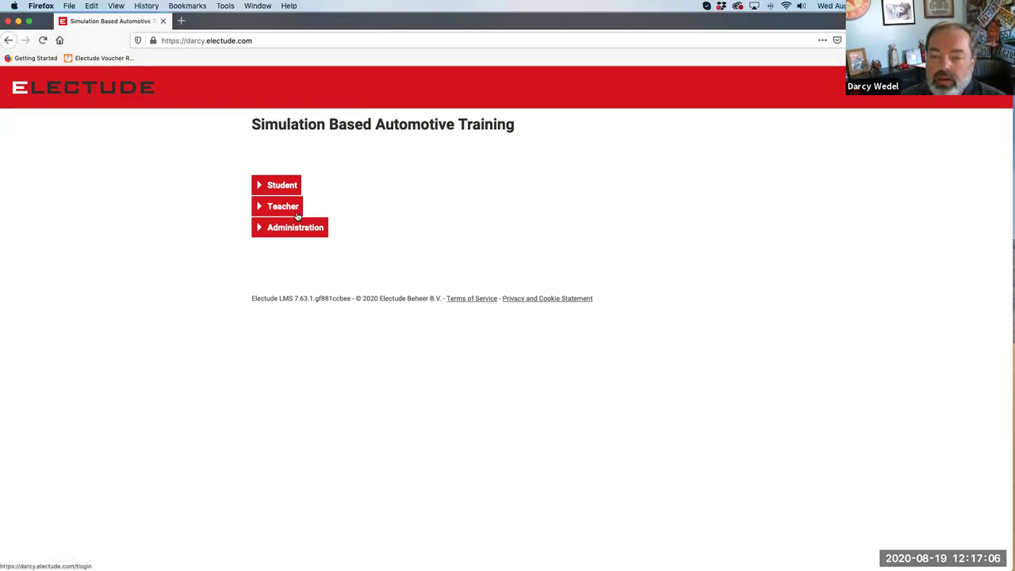
{"action": "left_click", "coordinate": [297, 214]}
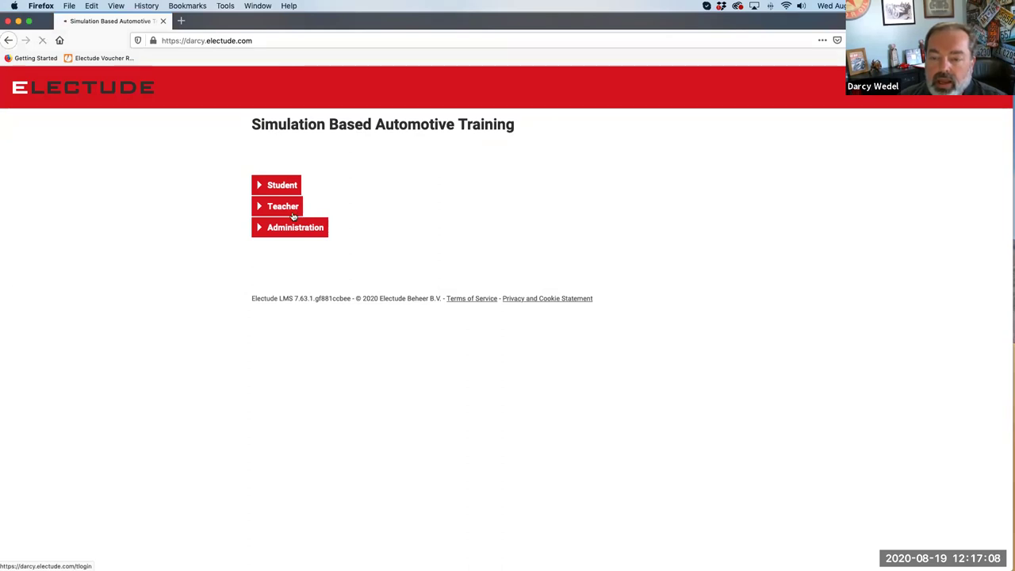
{"action": "left_click", "coordinate": [270, 258]}
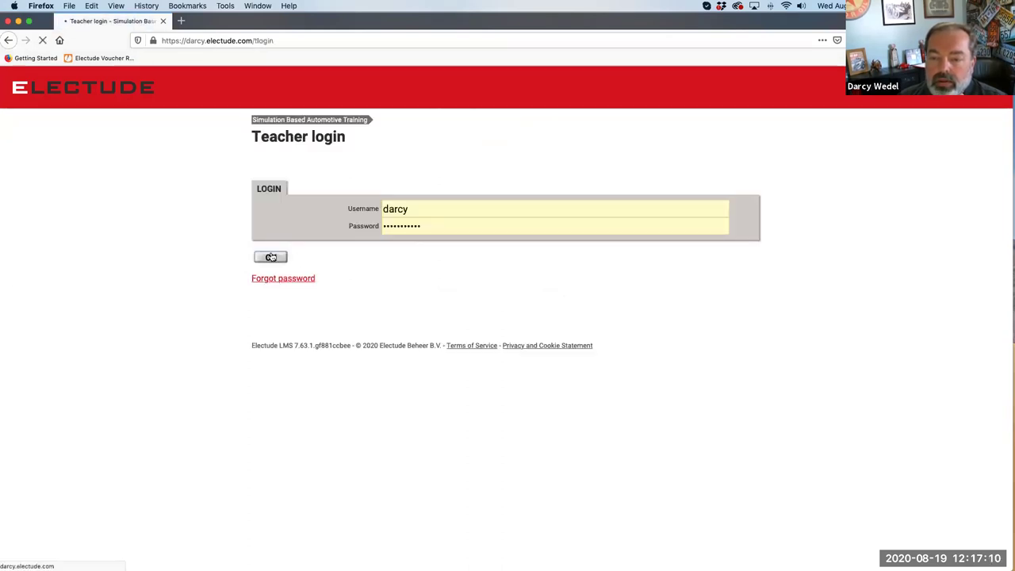
{"action": "left_click", "coordinate": [125, 84]}
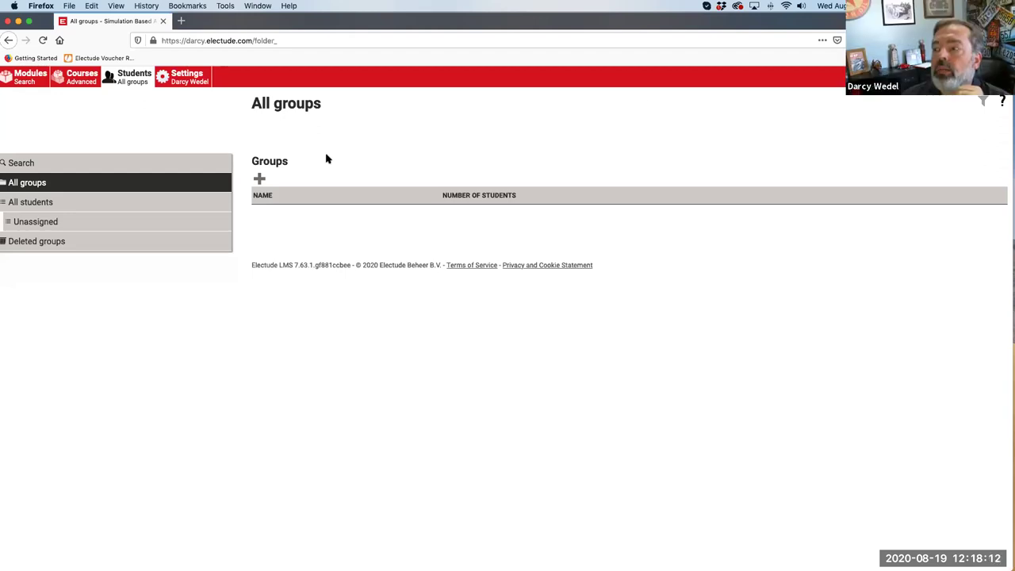
Return from the teacher area to the darcy.electude.com start page
{"action": "left_click", "coordinate": [991, 76]}
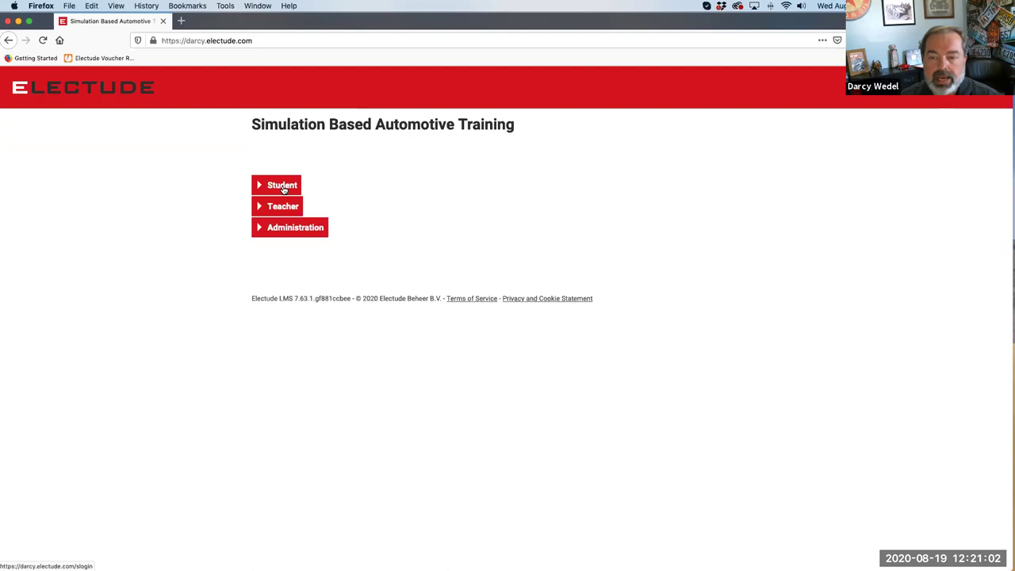
Log in as teacher, browse Modules > All / New > Electude - Electric Drive to Resolver's page
{"action": "left_click", "coordinate": [283, 206]}
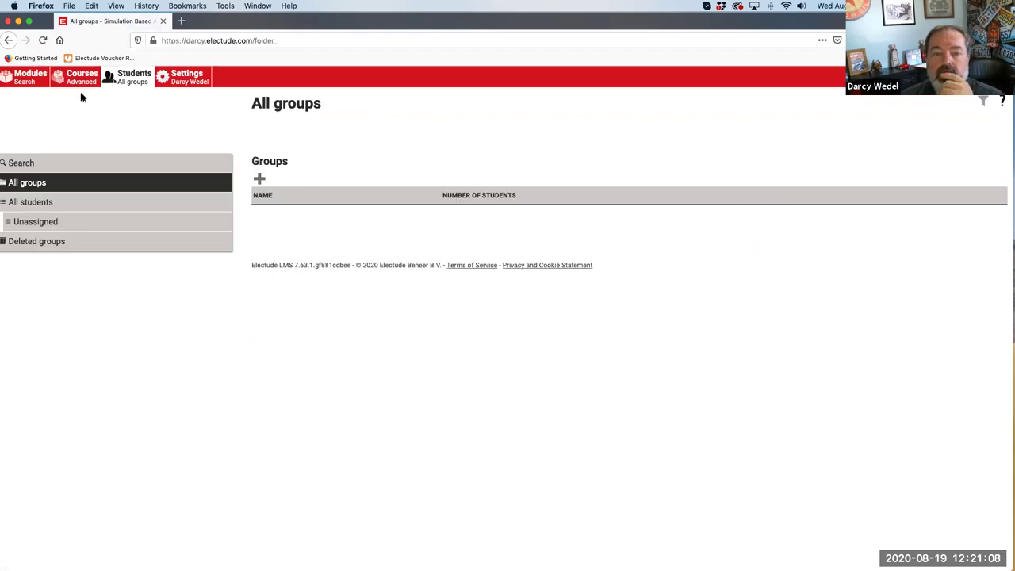
{"action": "left_click", "coordinate": [30, 77]}
{"action": "left_click", "coordinate": [59, 205]}
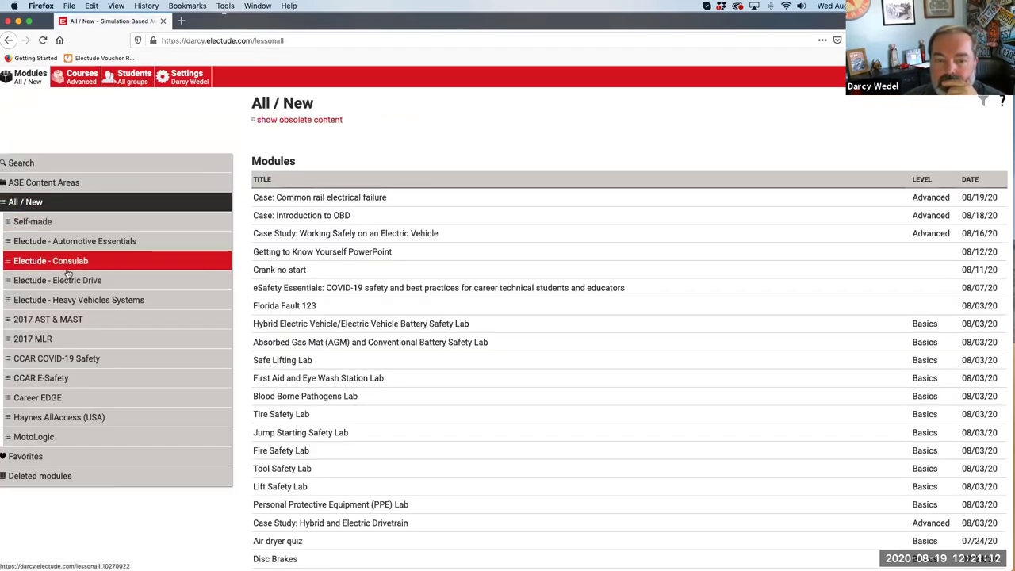
{"action": "left_click", "coordinate": [88, 283]}
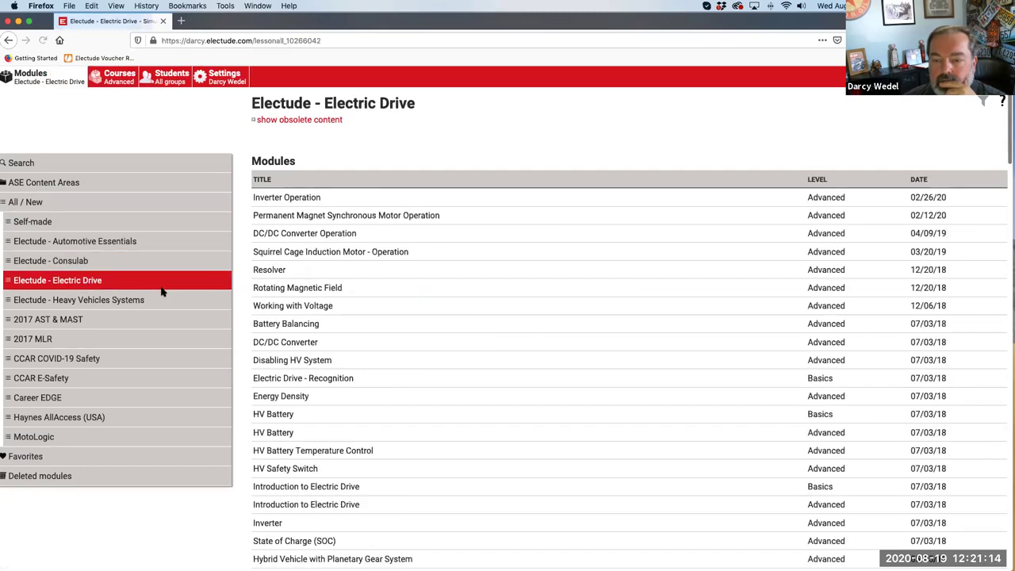
{"action": "left_click", "coordinate": [297, 270]}
{"action": "left_click", "coordinate": [303, 201]}
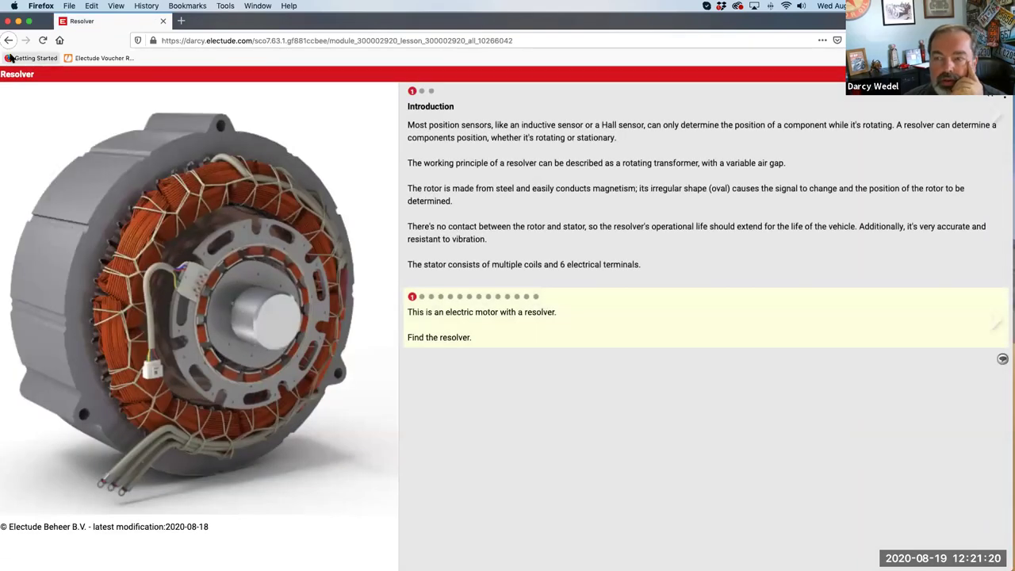
{"action": "key", "text": "super+Left"}
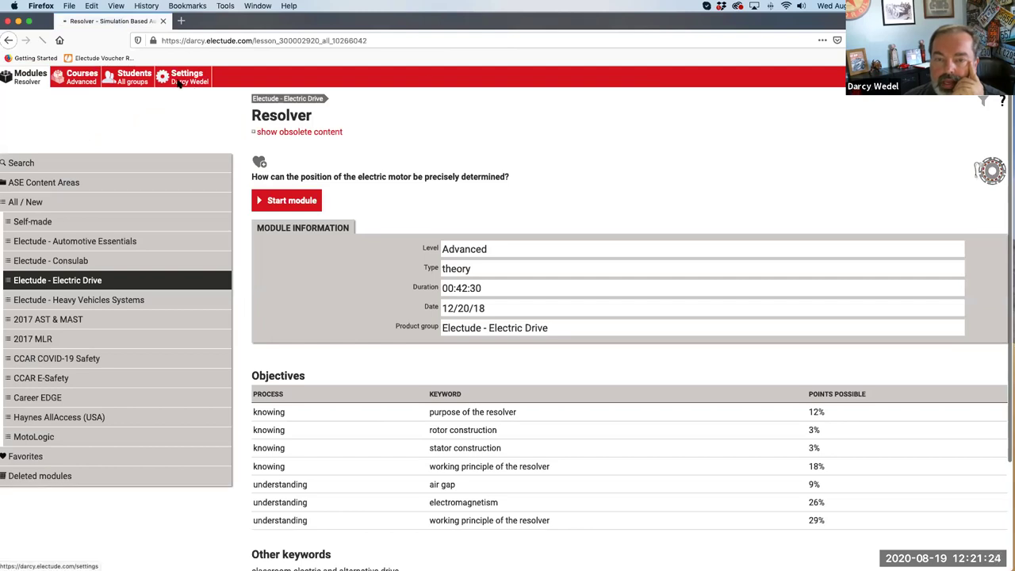
Set the account's interface language to Korean in Settings and save
{"action": "left_click", "coordinate": [179, 77]}
{"action": "left_click", "coordinate": [481, 258]}
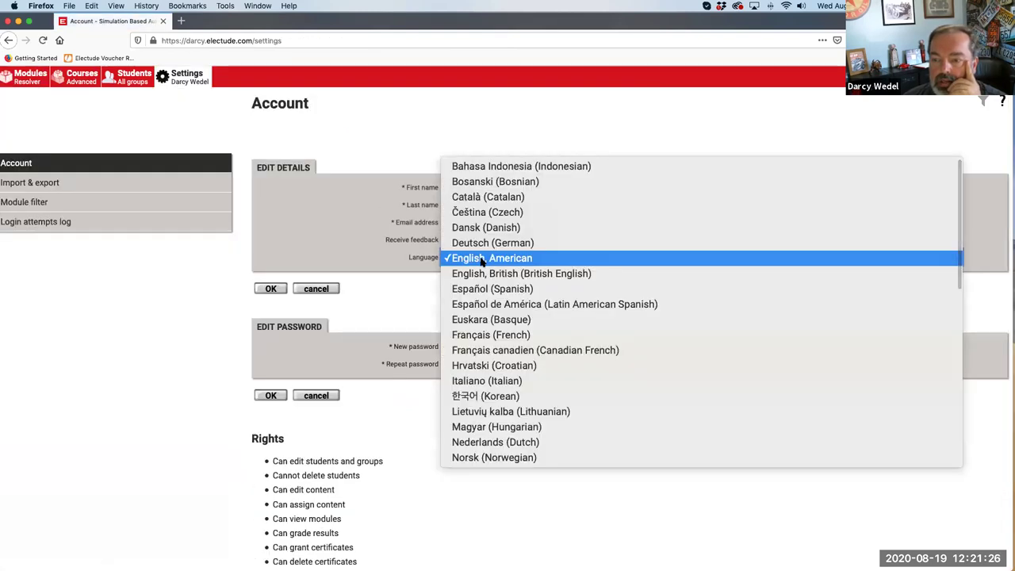
{"action": "scroll", "coordinate": [487, 270], "scroll_direction": "down", "scroll_amount": 3}
{"action": "scroll", "coordinate": [490, 273], "scroll_direction": "down", "scroll_amount": 2}
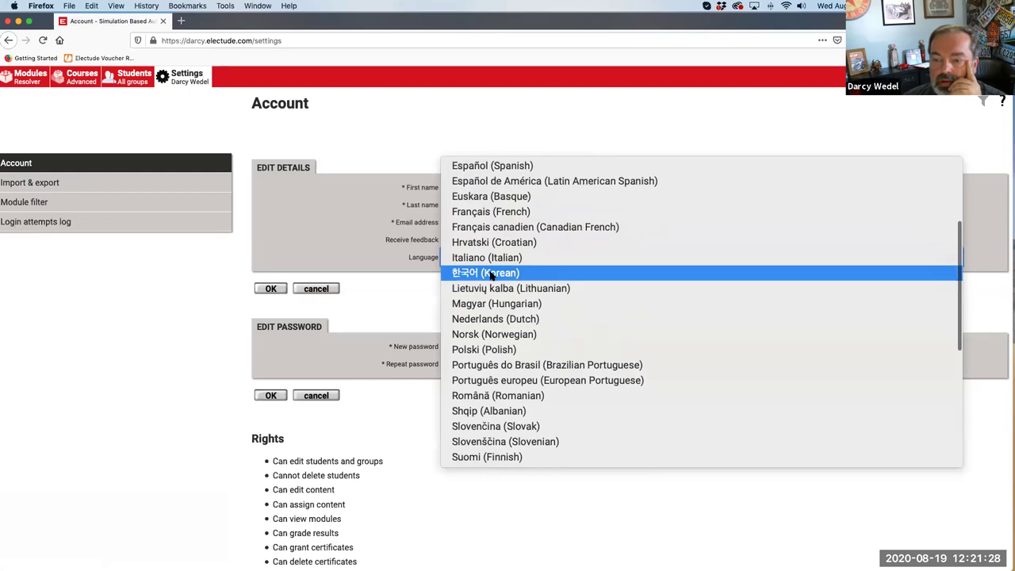
{"action": "left_click", "coordinate": [495, 272]}
{"action": "left_click", "coordinate": [270, 288]}
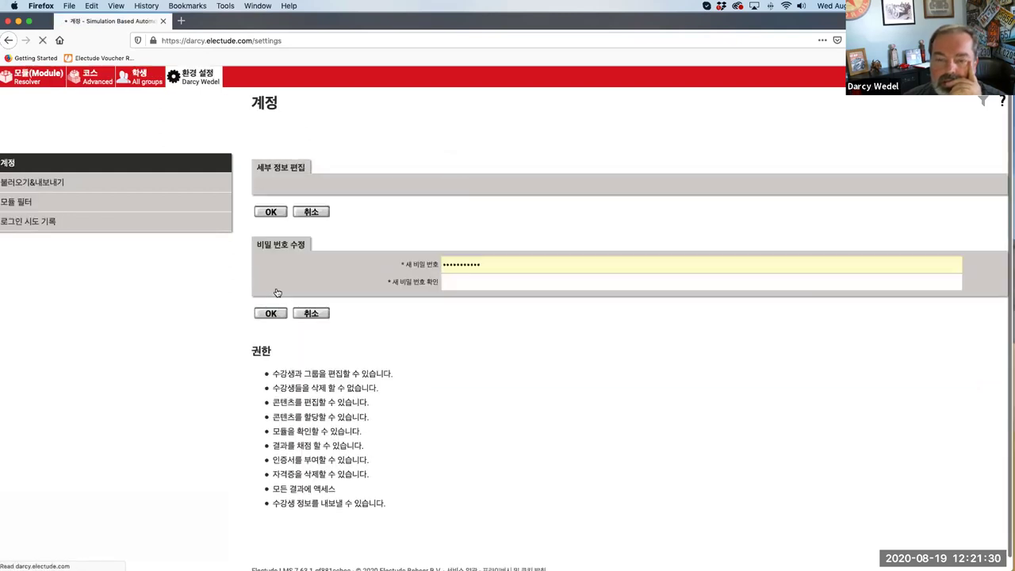
Start the Resolver lesson in Korean, then close it back to its overview
{"action": "left_click", "coordinate": [38, 82]}
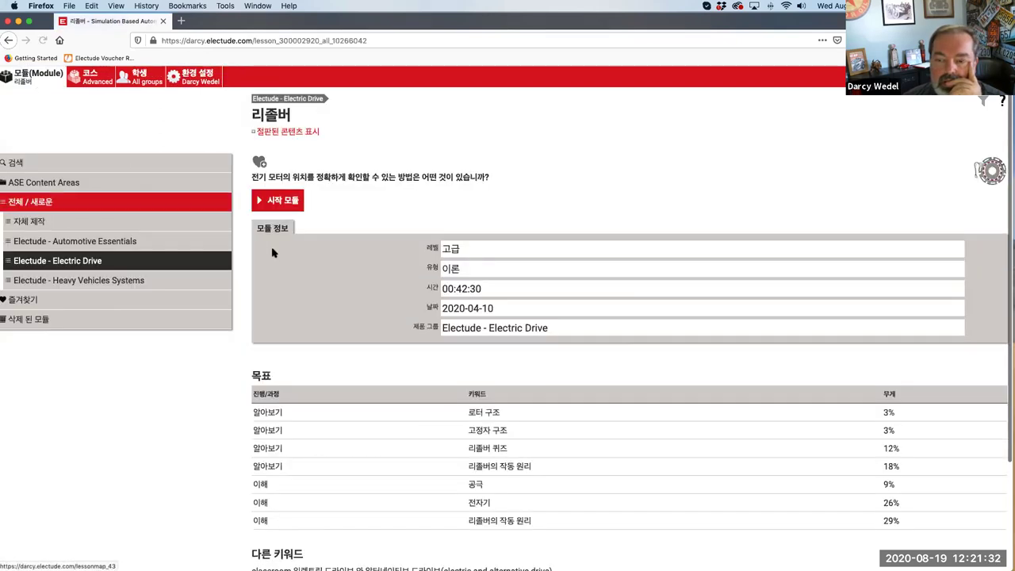
{"action": "left_click", "coordinate": [281, 201]}
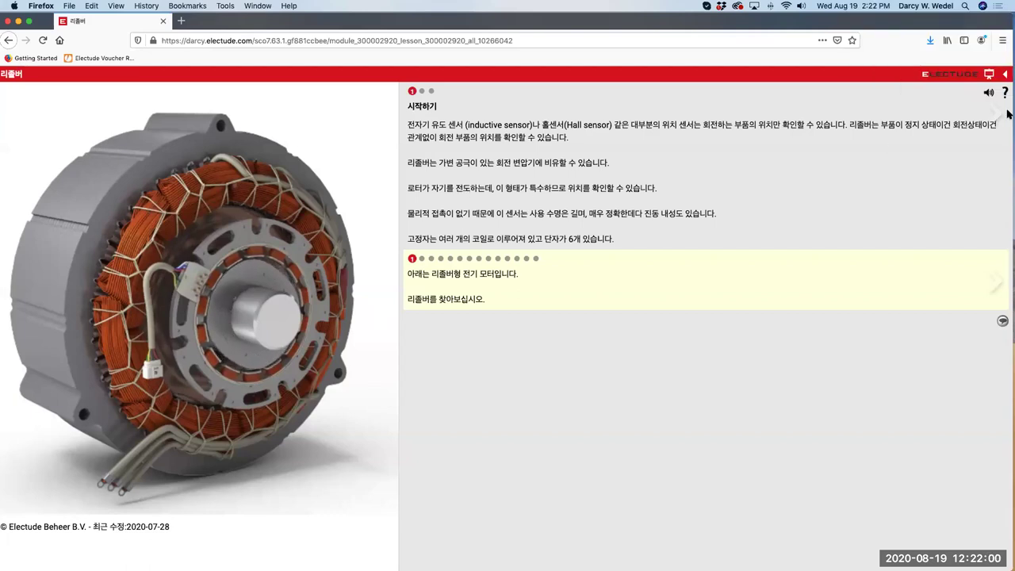
{"action": "left_click", "coordinate": [1006, 77]}
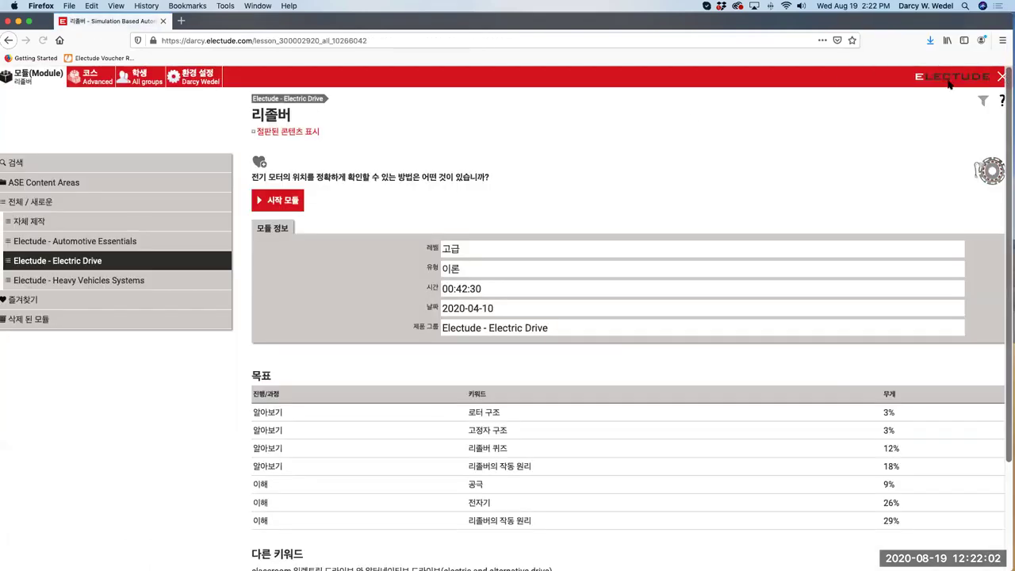
Change the interface language to English, American, save, and go back to the Resolver module
{"action": "left_click", "coordinate": [191, 77]}
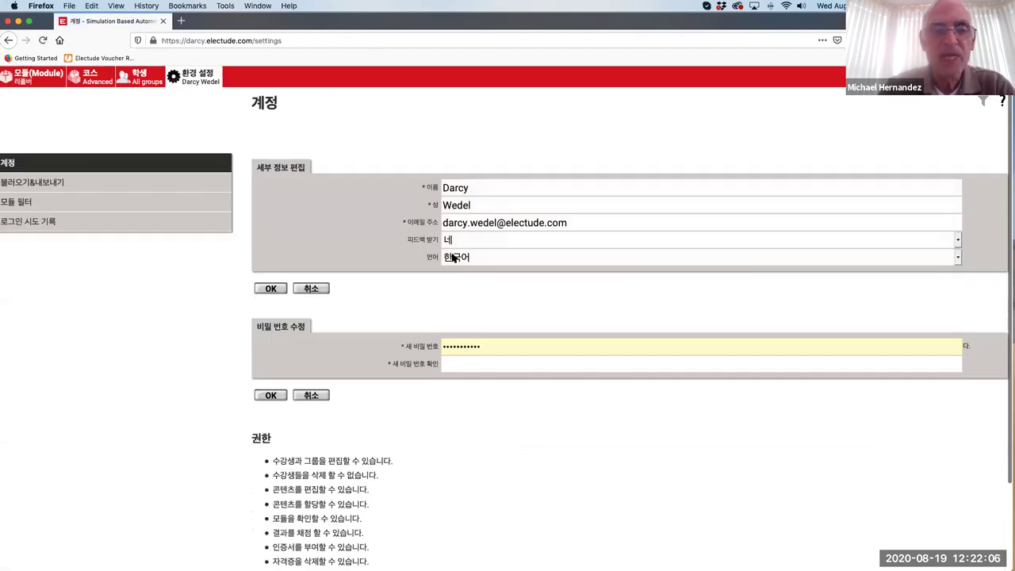
{"action": "left_click", "coordinate": [452, 257]}
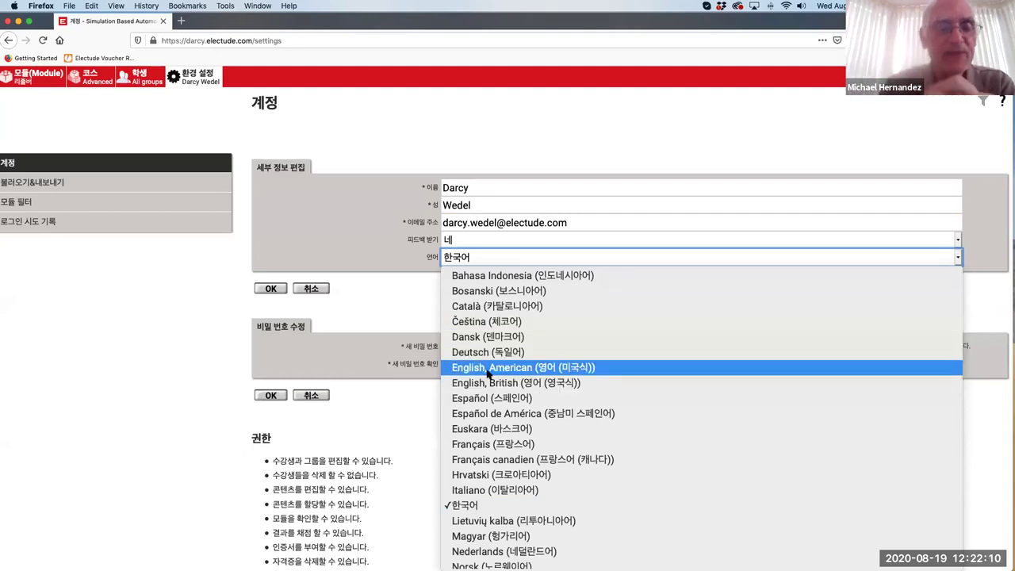
{"action": "key", "text": "Escape"}
{"action": "left_click", "coordinate": [272, 289]}
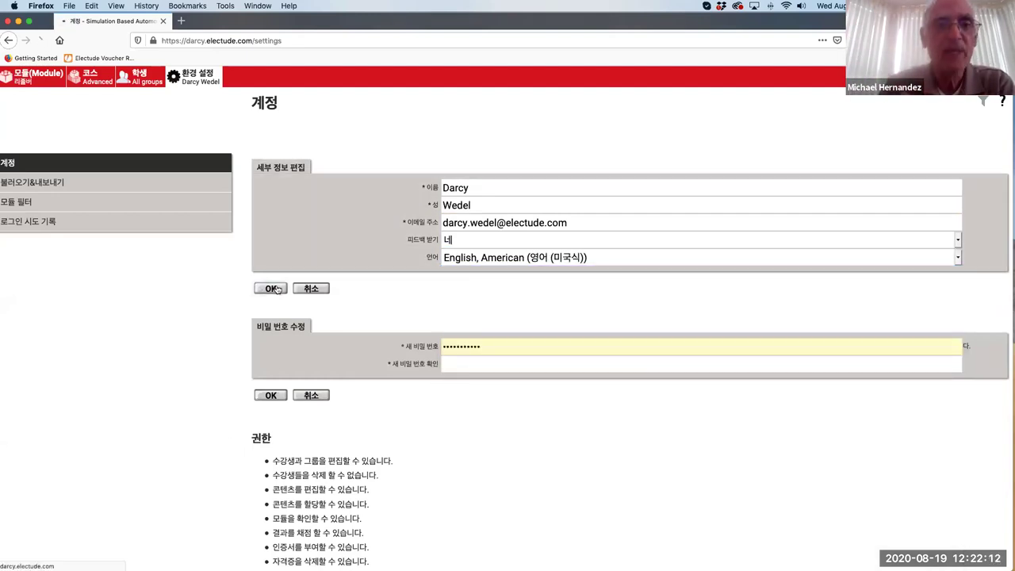
{"action": "left_click", "coordinate": [10, 77]}
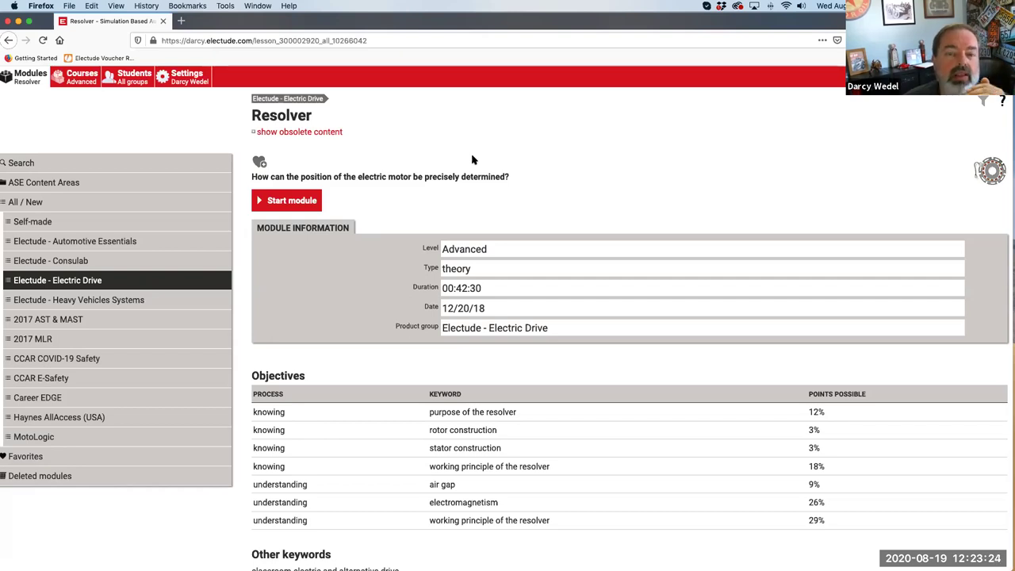
Go to Courses to show the Commercial Vehicles Advanced course bundle
{"action": "left_click", "coordinate": [69, 77]}
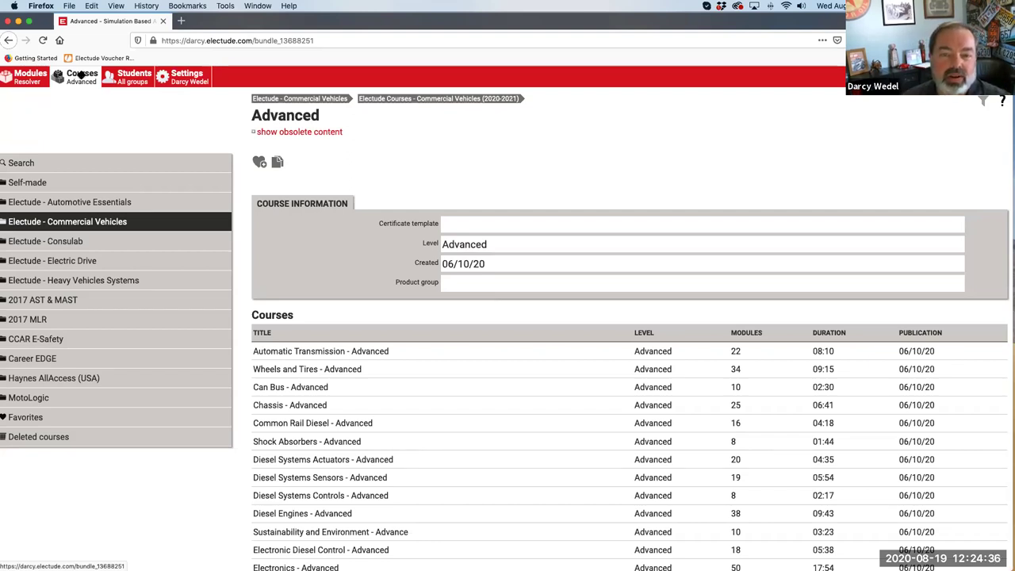
Browse 2017 AST & MAST > Master Automobile Service Technology > MAST Electrical/Electronic Systems, then open All groups
{"action": "left_click", "coordinate": [80, 75]}
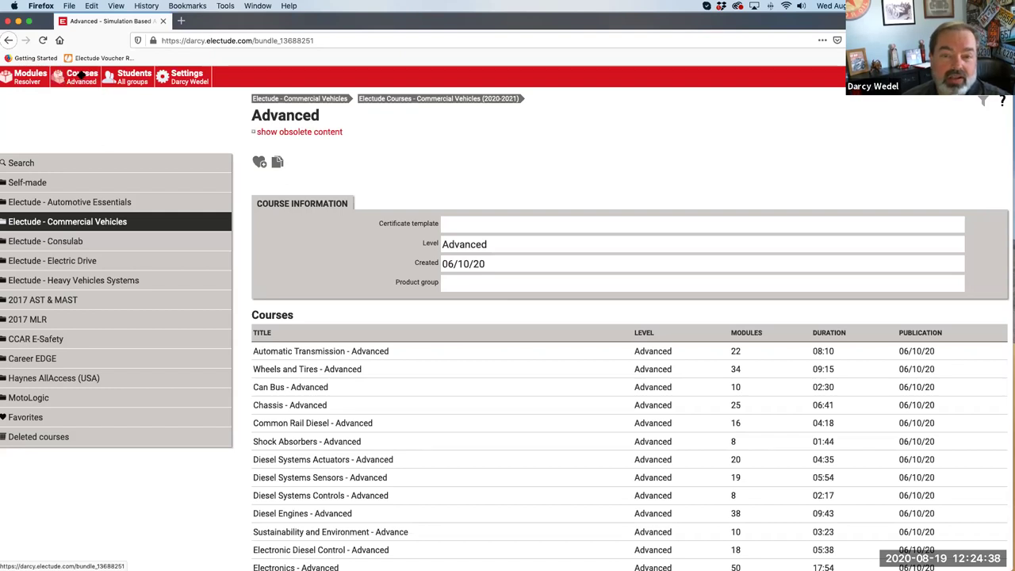
{"action": "left_click", "coordinate": [79, 306]}
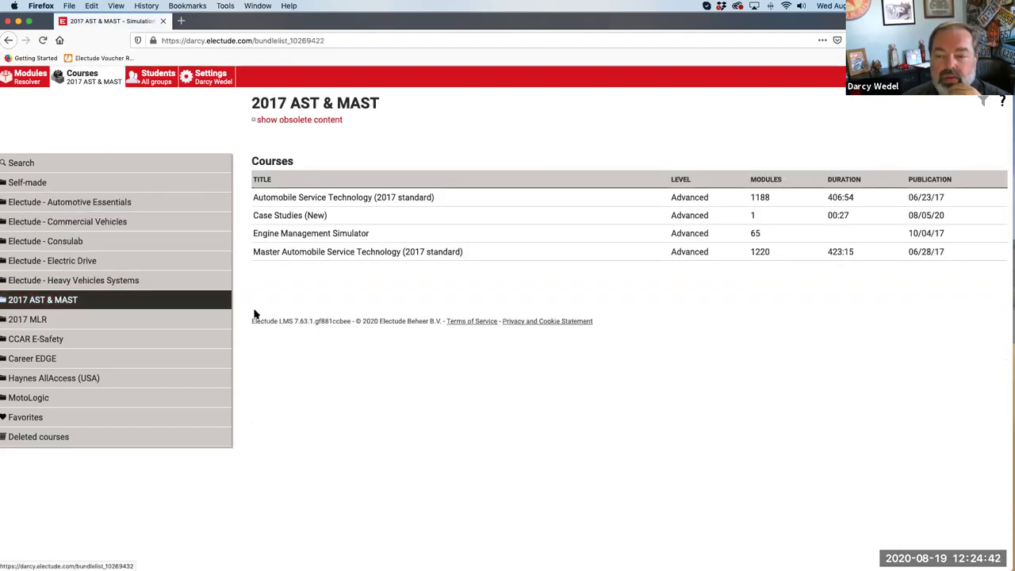
{"action": "left_click", "coordinate": [309, 252]}
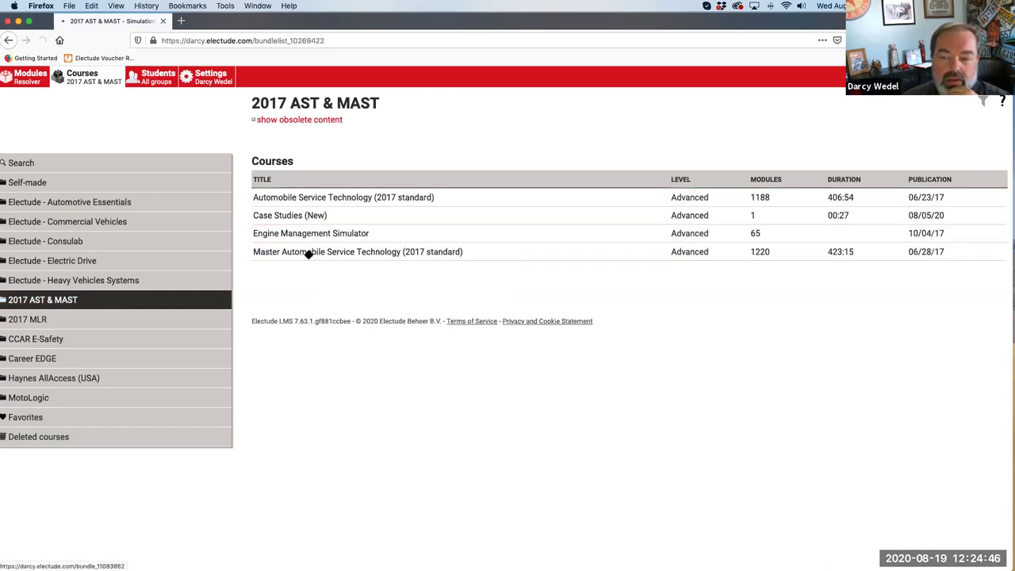
{"action": "scroll", "coordinate": [309, 256], "scroll_direction": "down", "scroll_amount": 3}
{"action": "scroll", "coordinate": [309, 256], "scroll_direction": "down", "scroll_amount": 1}
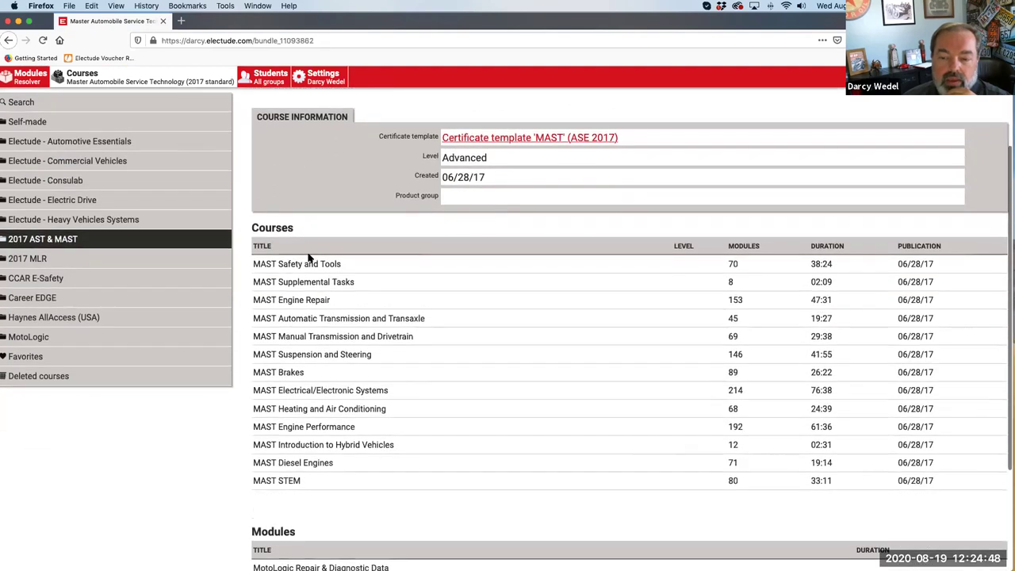
{"action": "left_click", "coordinate": [337, 392]}
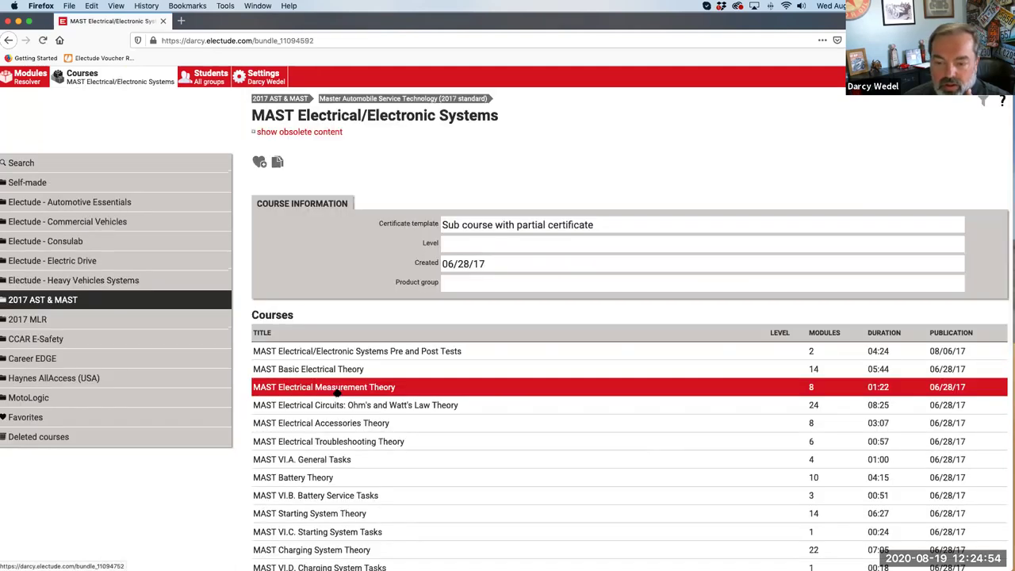
{"action": "scroll", "coordinate": [337, 392], "scroll_direction": "down", "scroll_amount": 5}
{"action": "scroll", "coordinate": [337, 392], "scroll_direction": "down", "scroll_amount": 1}
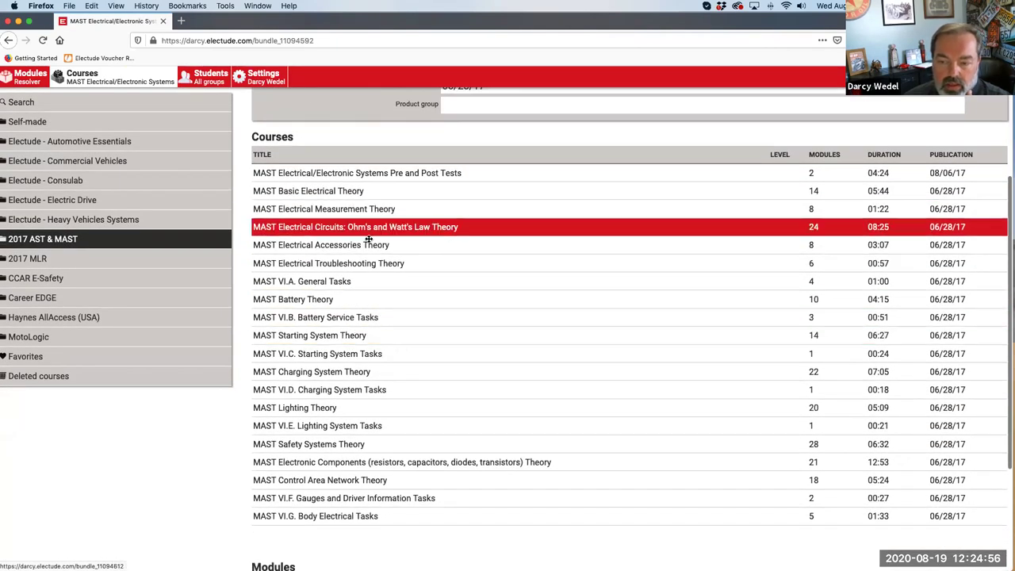
{"action": "mouse_move", "coordinate": [428, 277]}
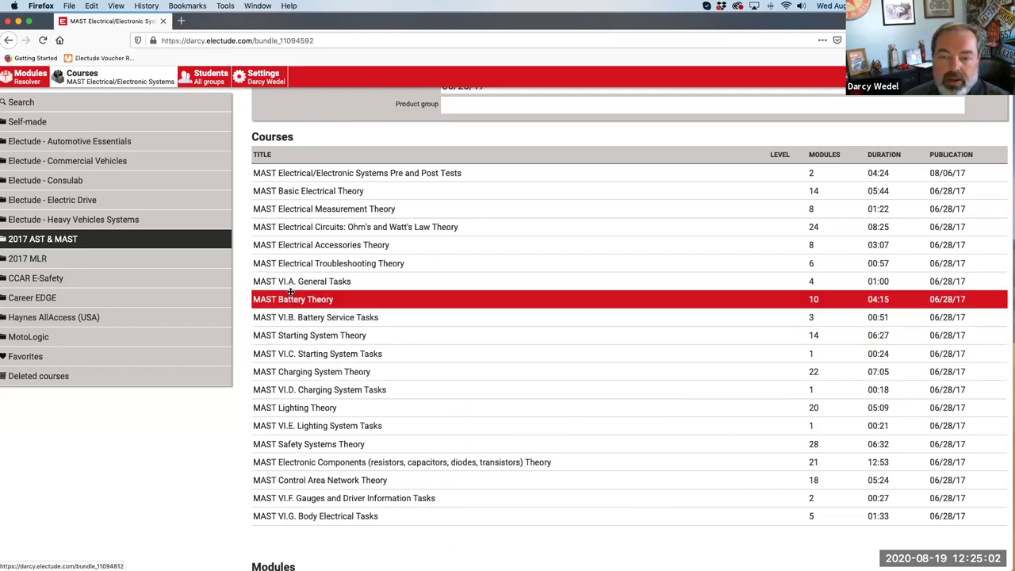
{"action": "left_click", "coordinate": [219, 78]}
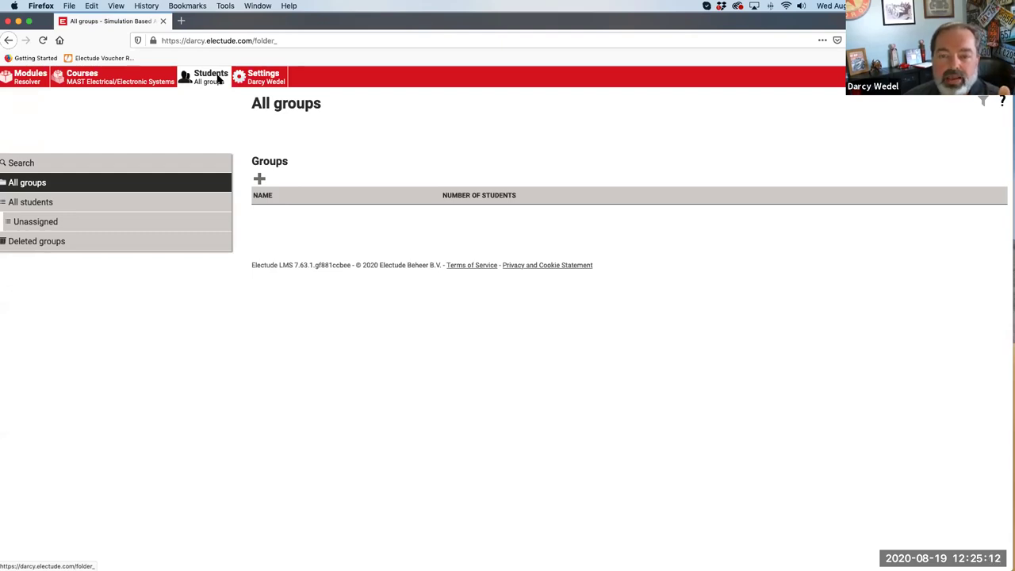
Create the student group '1012 Auto Electrical 1: MW' and open its empty page
{"action": "left_click", "coordinate": [259, 181]}
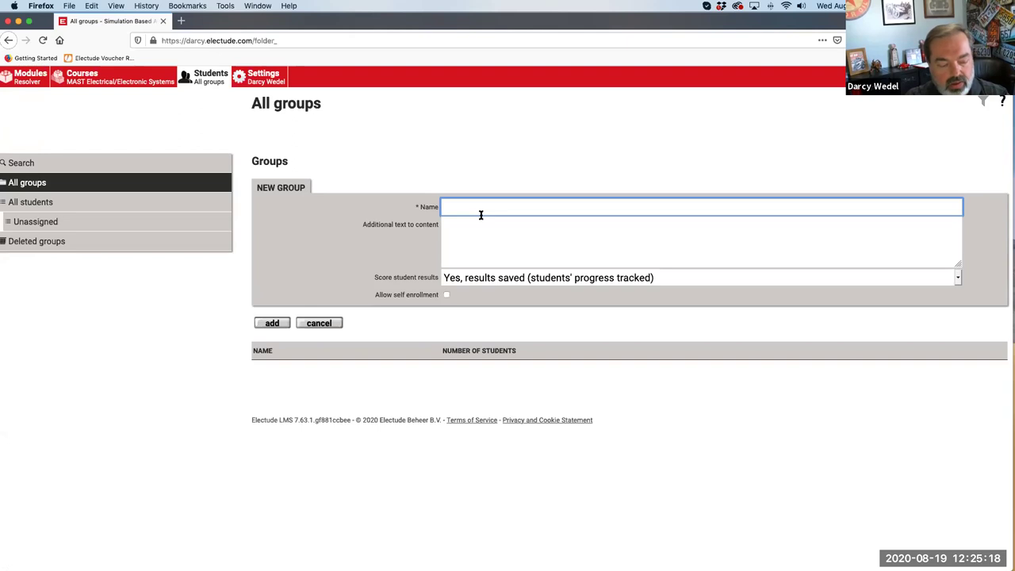
{"action": "type", "text": "1"}
{"action": "type", "text": "012 Auot"}
{"action": "key", "text": "BackSpace"}
{"action": "type", "text": "to"}
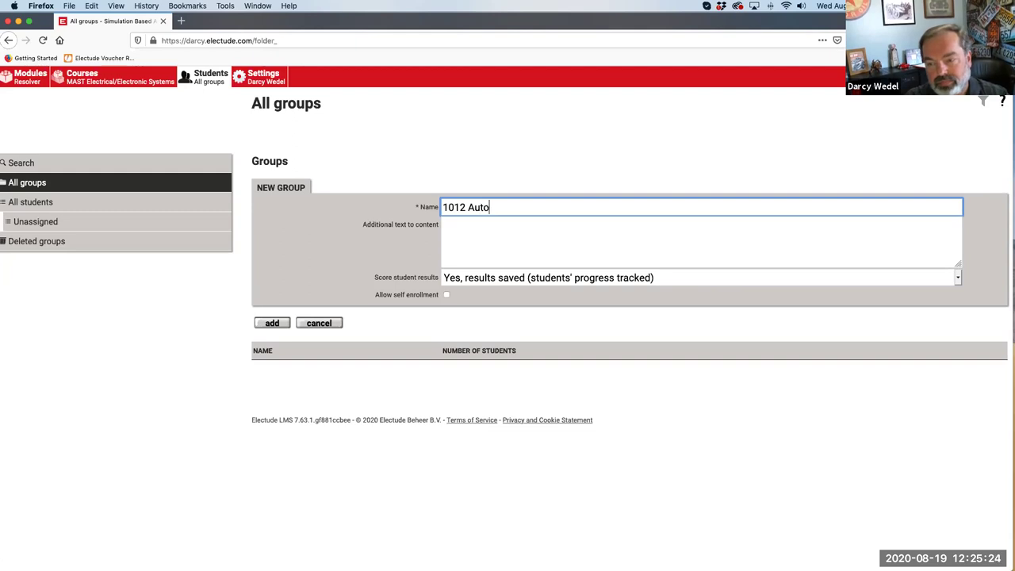
{"action": "type", "text": " Electri"}
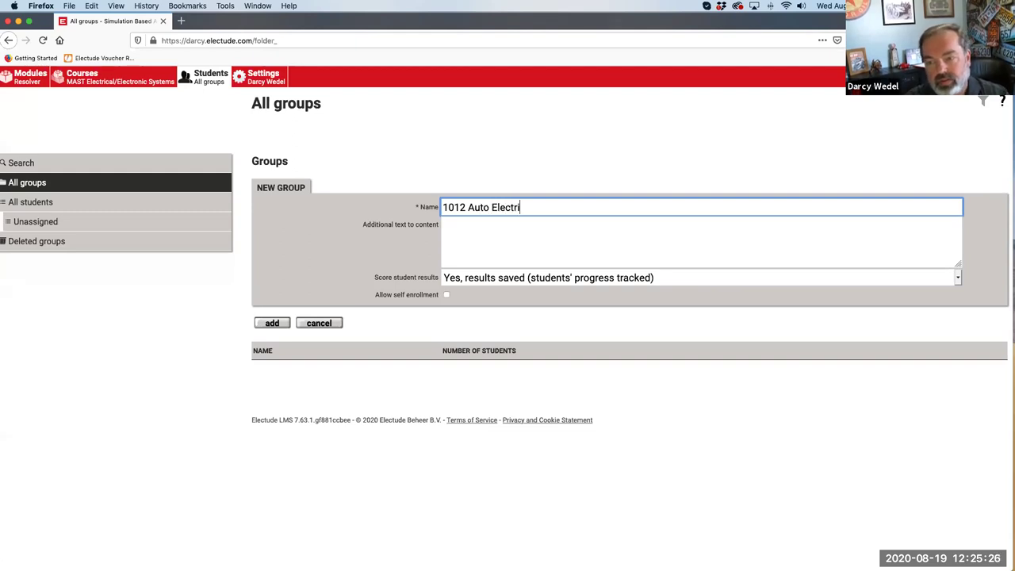
{"action": "type", "text": "cal 1:"}
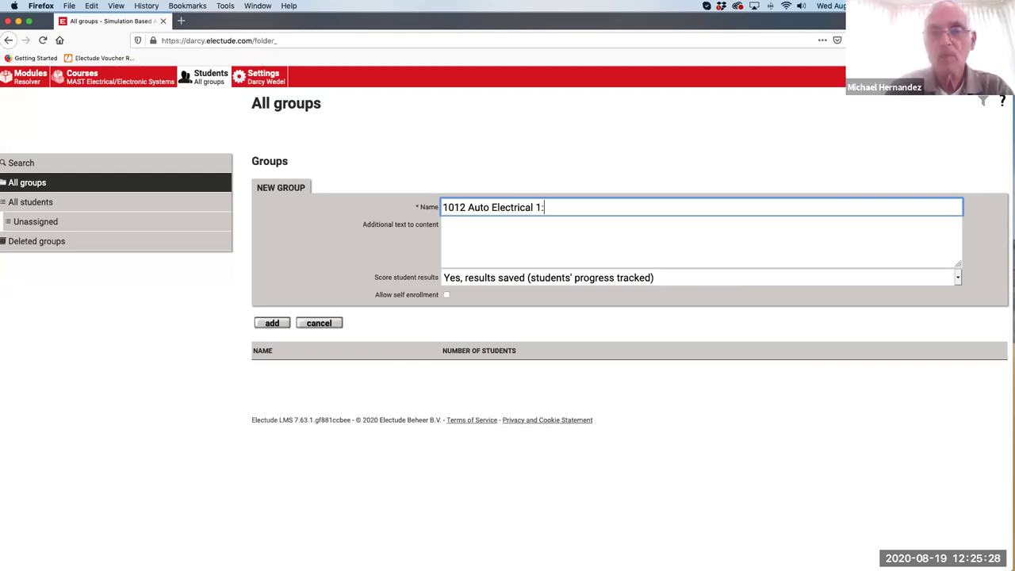
{"action": "type", "text": " MW"}
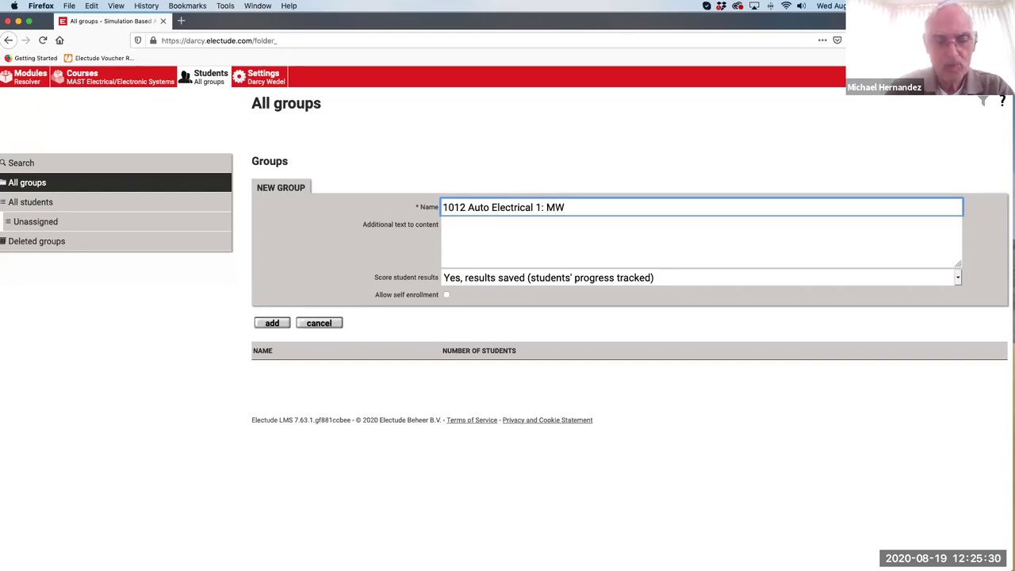
{"action": "left_click", "coordinate": [272, 323]}
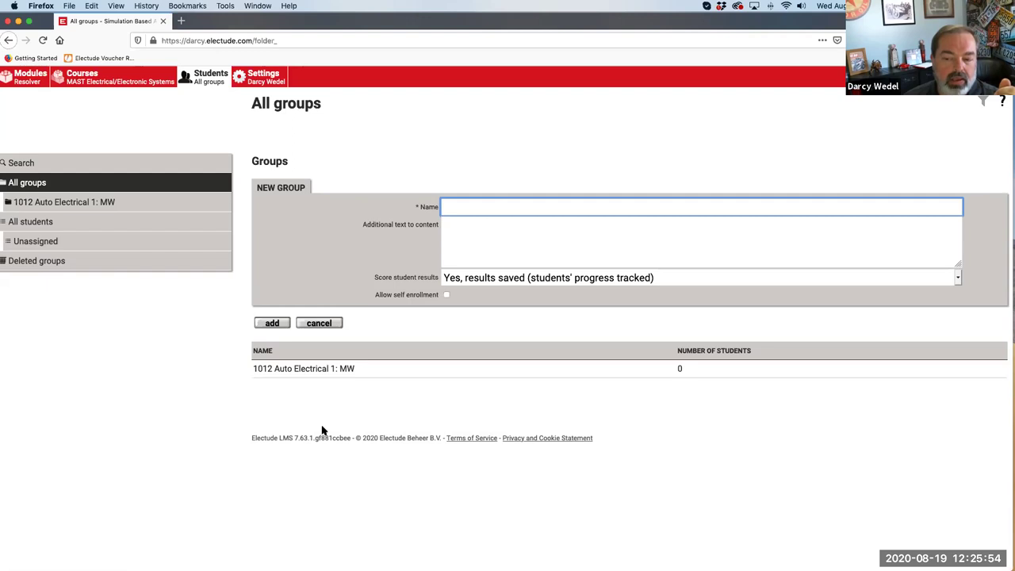
{"action": "left_click", "coordinate": [321, 370]}
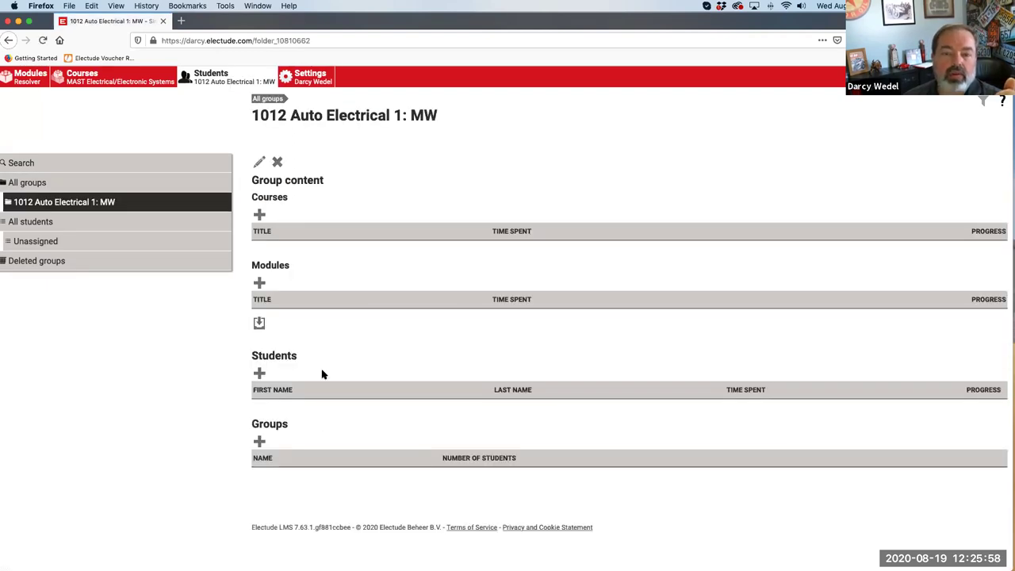
Browse Self-made > 2017 AST & MAST > Master Automobile Service Technology and drag MAST Electrical/Electronic Systems to the group
{"action": "left_click", "coordinate": [101, 74]}
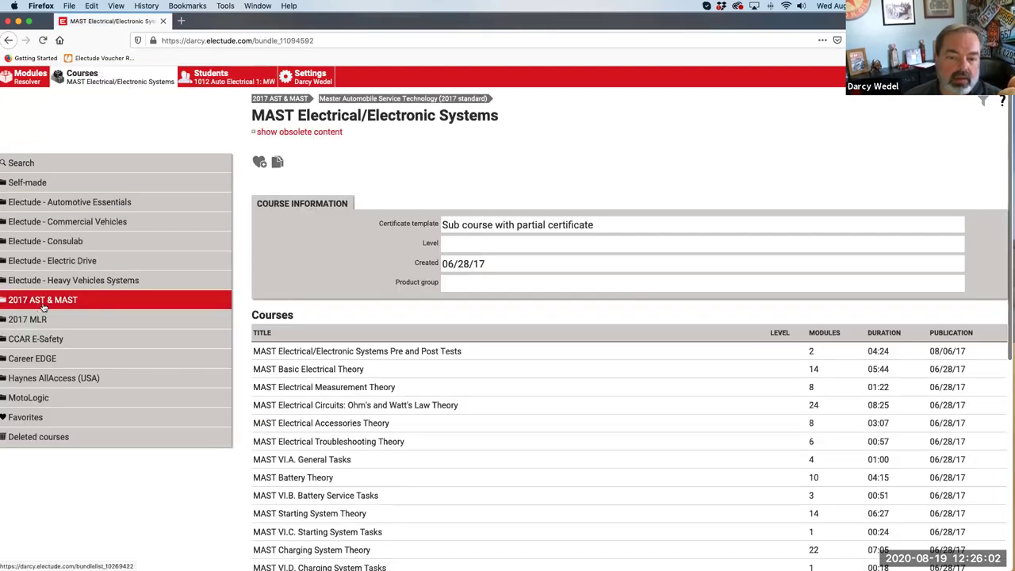
{"action": "left_click", "coordinate": [24, 184]}
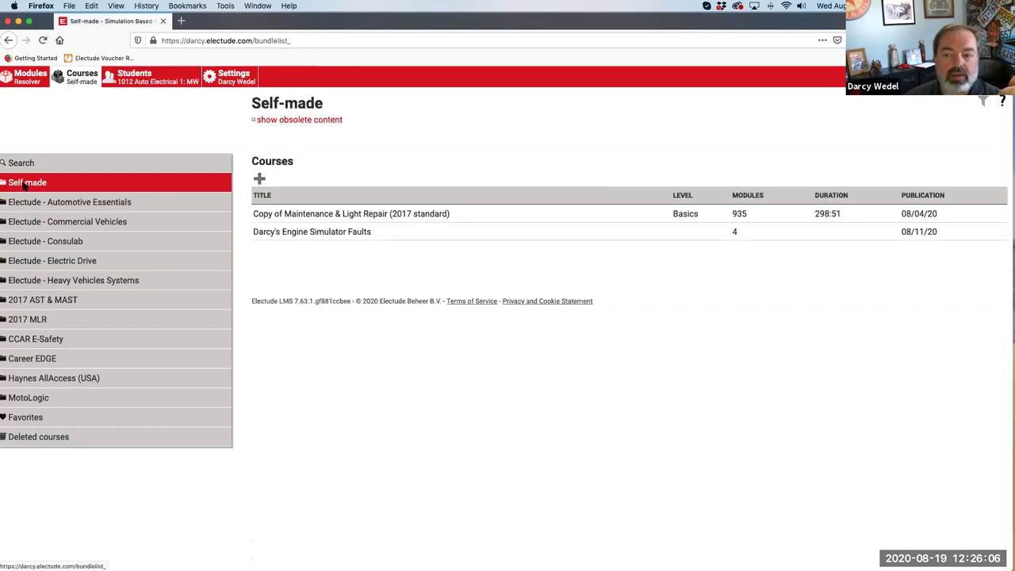
{"action": "left_click", "coordinate": [67, 308]}
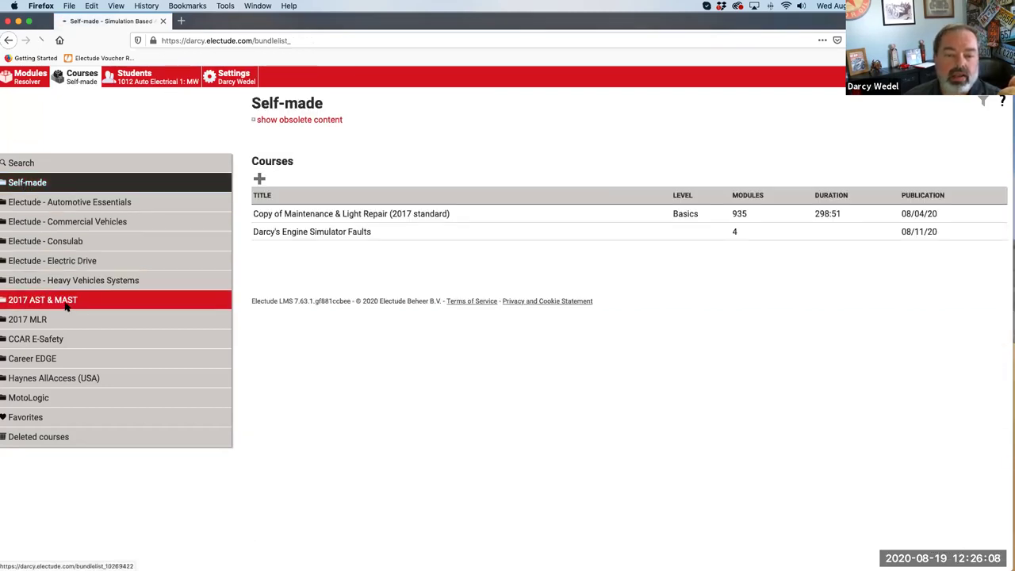
{"action": "left_click", "coordinate": [299, 251]}
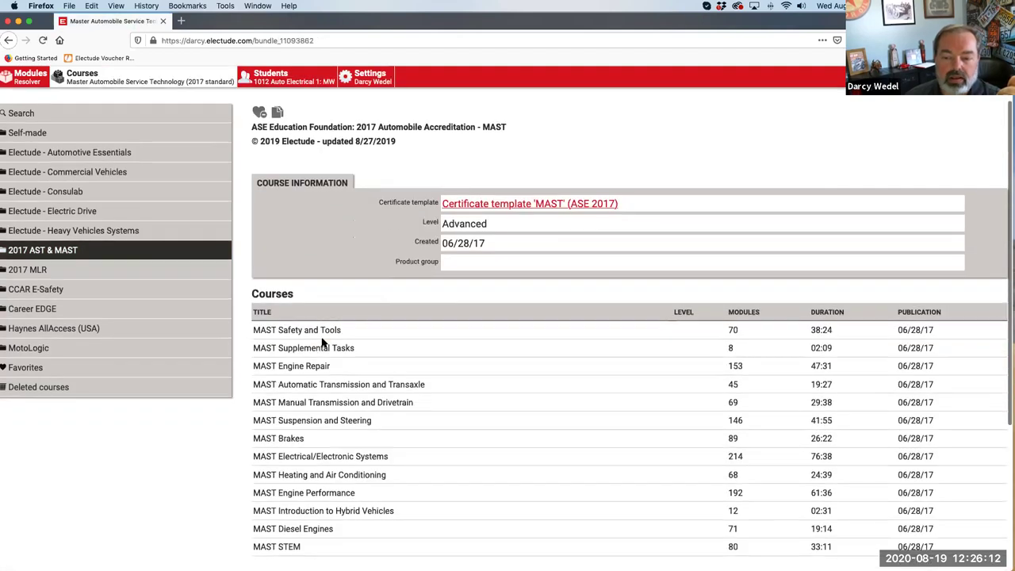
{"action": "mouse_move", "coordinate": [316, 365]}
{"action": "left_mouse_down"}
{"action": "mouse_move", "coordinate": [217, 270]}
{"action": "mouse_move", "coordinate": [236, 173]}
{"action": "mouse_move", "coordinate": [267, 95]}
{"action": "mouse_move", "coordinate": [273, 295]}
{"action": "mouse_move", "coordinate": [301, 367]}
{"action": "left_mouse_up"}
{"action": "left_click_drag", "start_coordinate": [298, 453], "coordinate": [292, 91]}
Return to the 1012 Auto Electrical 1: MW group to view its assigned course
{"action": "left_click", "coordinate": [294, 75]}
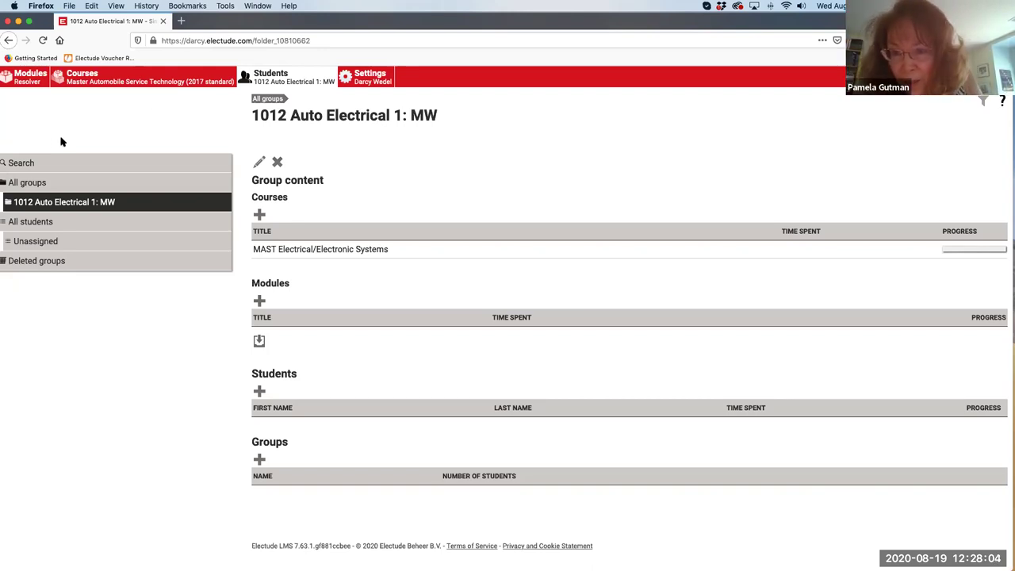
Open the College of Alameda site's Atech 12 Fall 20 group
{"action": "left_click", "coordinate": [121, 221]}
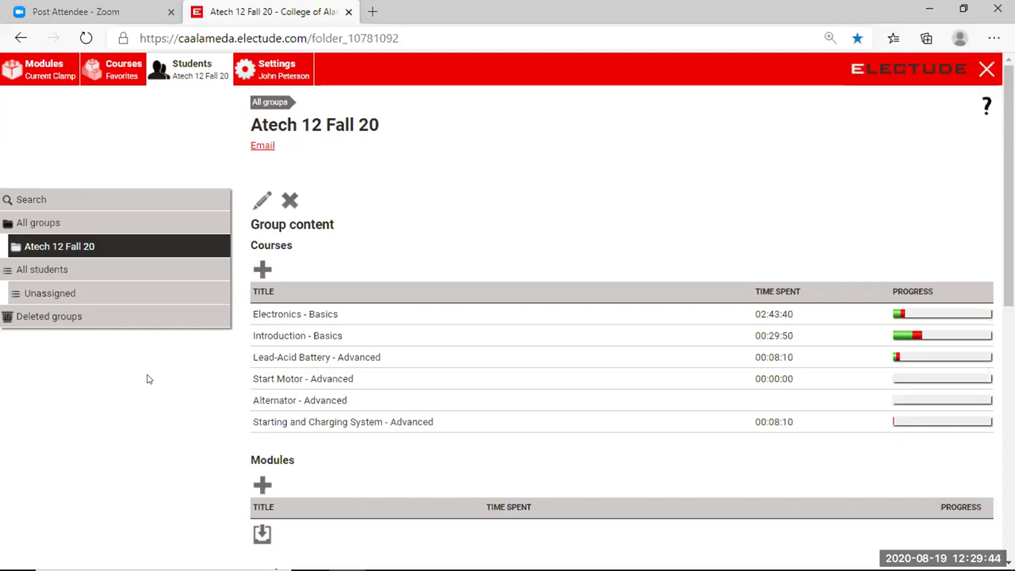
Reload the Atech 12 Fall 20 group and scroll to its 13-student roster
{"action": "left_click", "coordinate": [56, 238]}
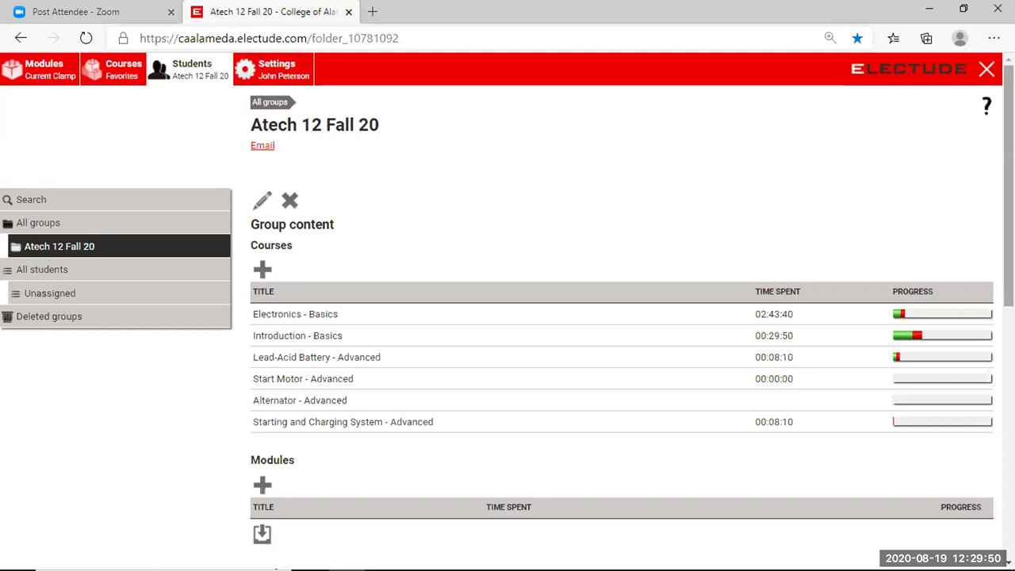
{"action": "scroll", "coordinate": [626, 333], "scroll_direction": "down", "scroll_amount": 5}
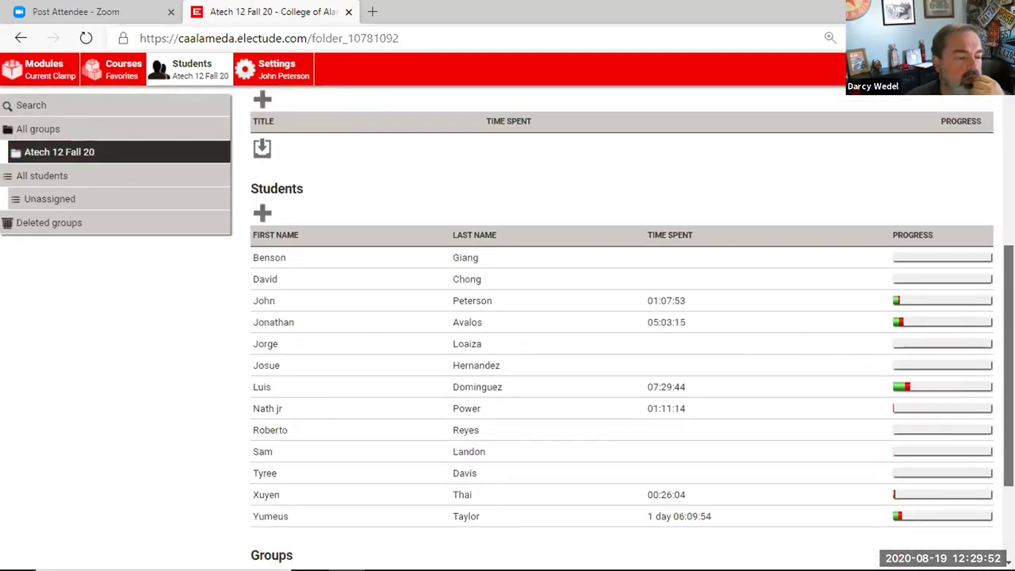
{"action": "scroll", "coordinate": [616, 254], "scroll_direction": "up", "scroll_amount": 1}
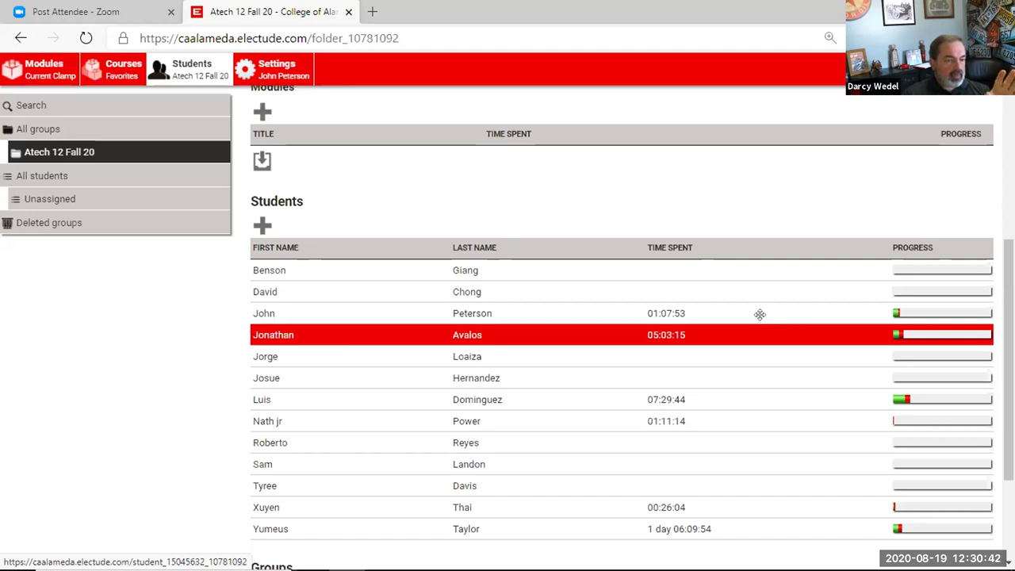
Open one student's profile from the Atech 12 Fall 20 Students table
{"action": "left_click", "coordinate": [757, 309]}
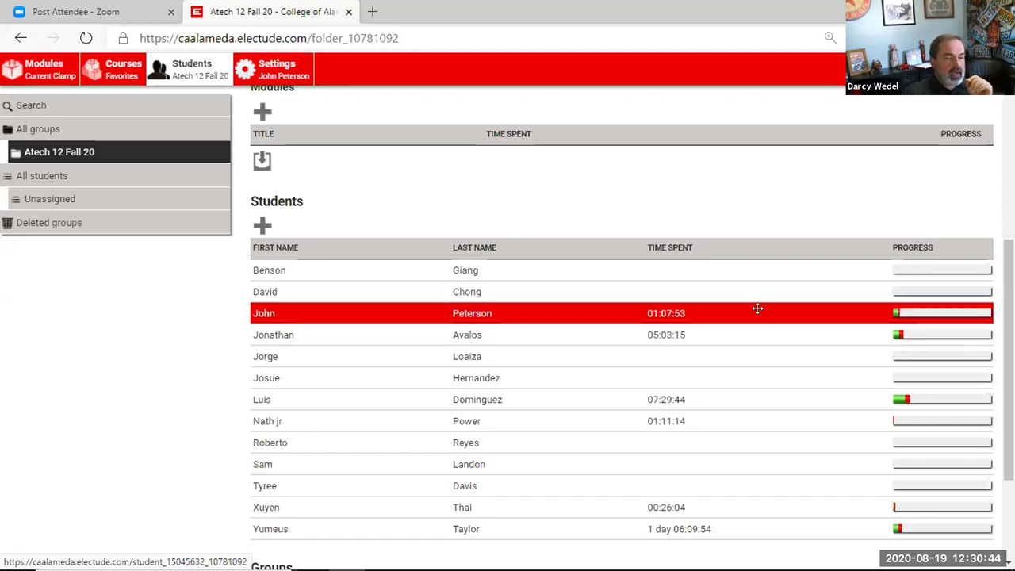
{"action": "left_click", "coordinate": [757, 309]}
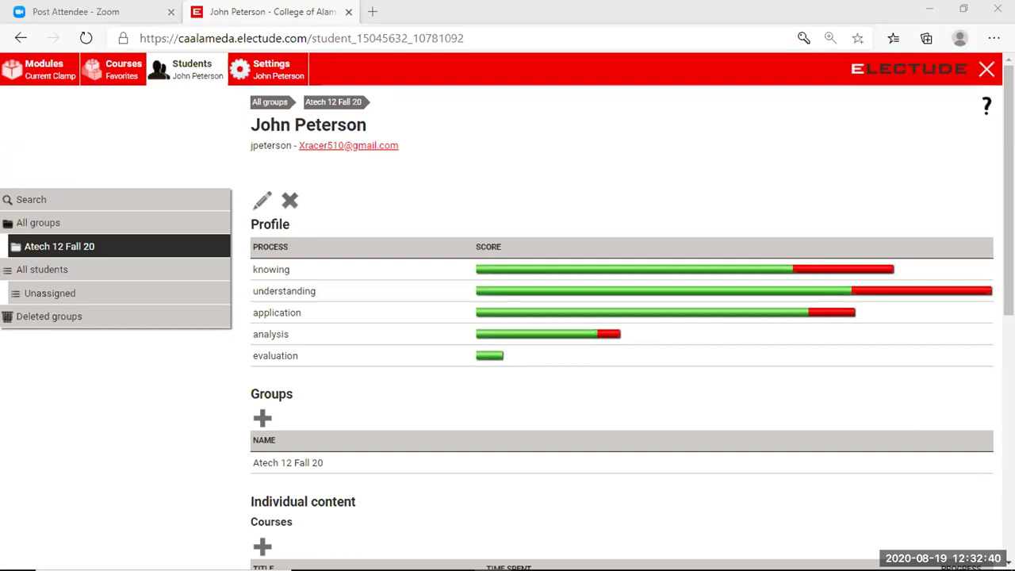
Switch from the browser to the Mail app's Canvas integration search results
{"action": "key", "text": "alt+Tab"}
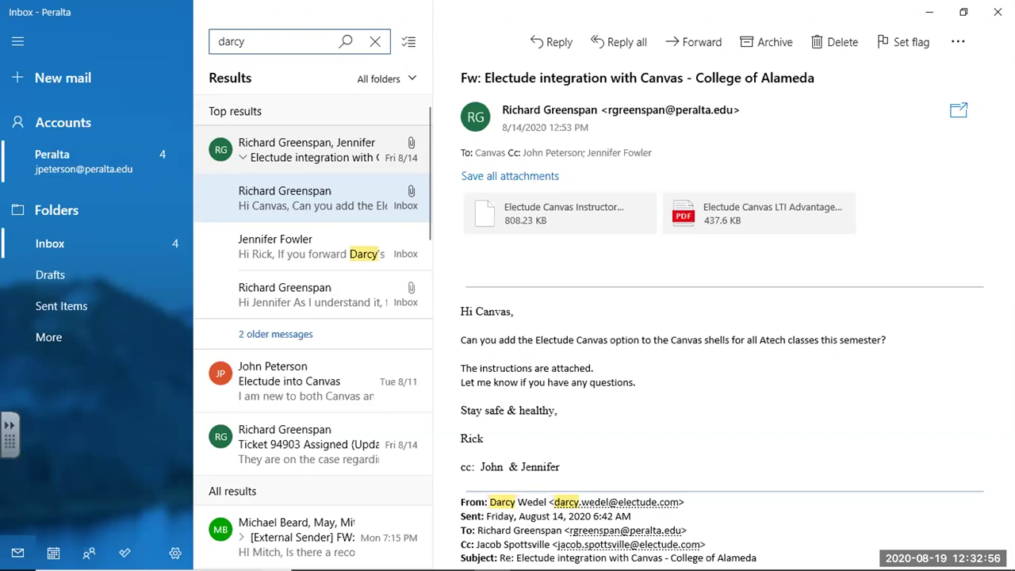
Scroll to the quoted Electude reply and highlight the recipient name on its To line
{"action": "scroll", "coordinate": [737, 314], "scroll_direction": "down", "scroll_amount": 4}
{"action": "scroll", "coordinate": [737, 314], "scroll_direction": "down", "scroll_amount": 3}
{"action": "scroll", "coordinate": [737, 315], "scroll_direction": "down", "scroll_amount": 2}
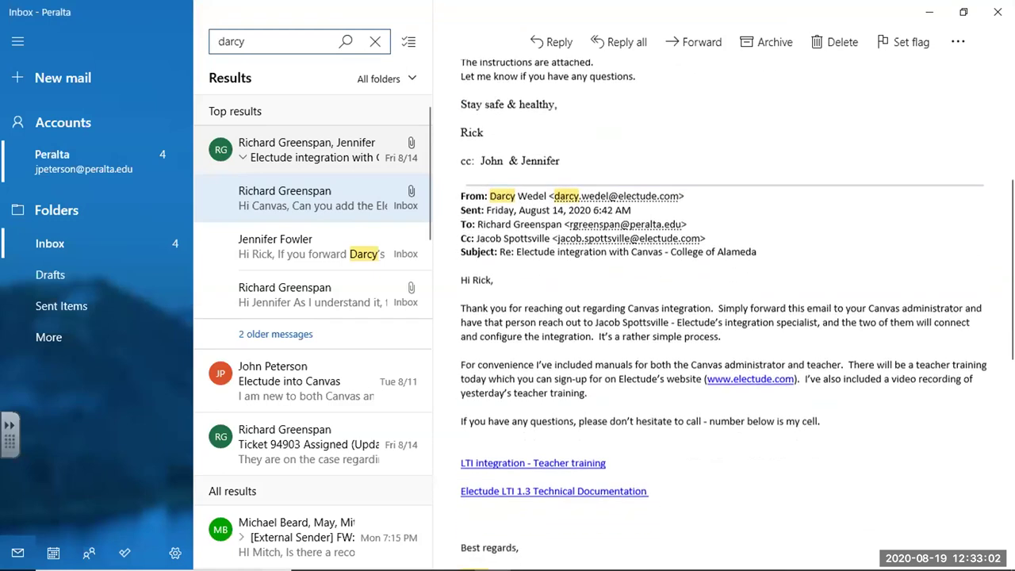
{"action": "scroll", "coordinate": [738, 315], "scroll_direction": "down", "scroll_amount": 1}
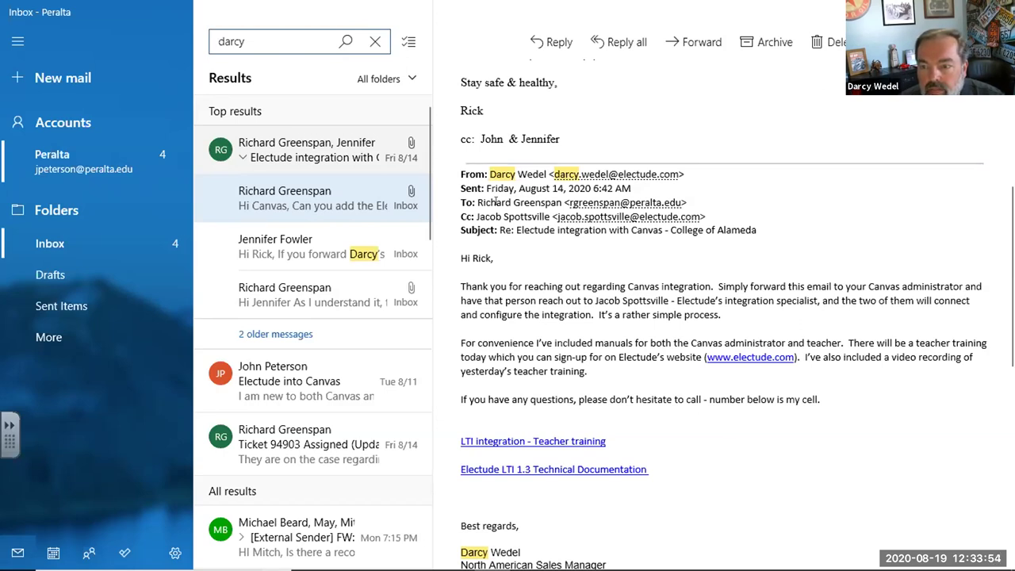
{"action": "left_click_drag", "start_coordinate": [472, 198], "coordinate": [561, 200]}
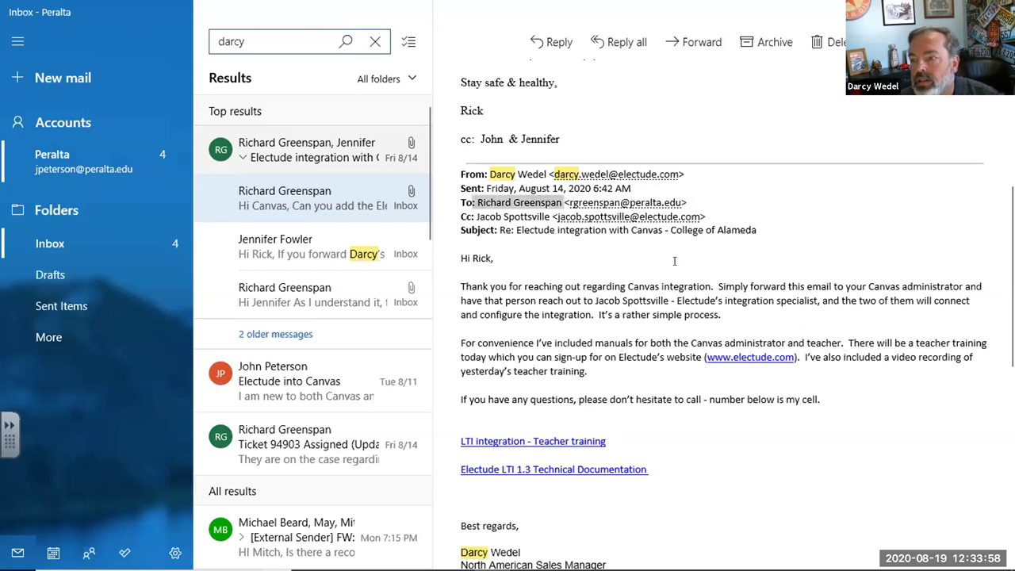
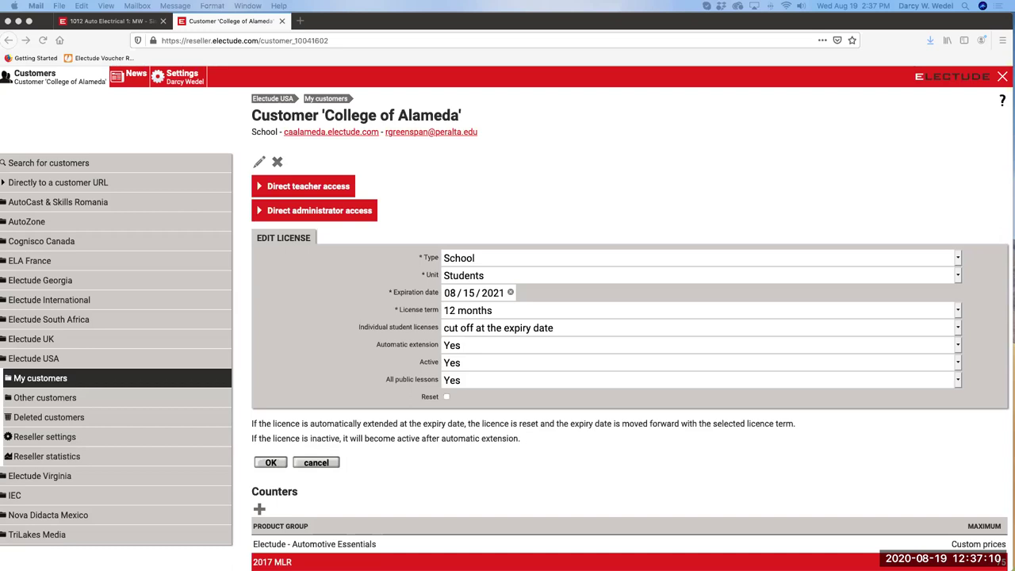
Switch to the first Firefox tab showing the school's darcy.electude.com start page
{"action": "left_click", "coordinate": [116, 23]}
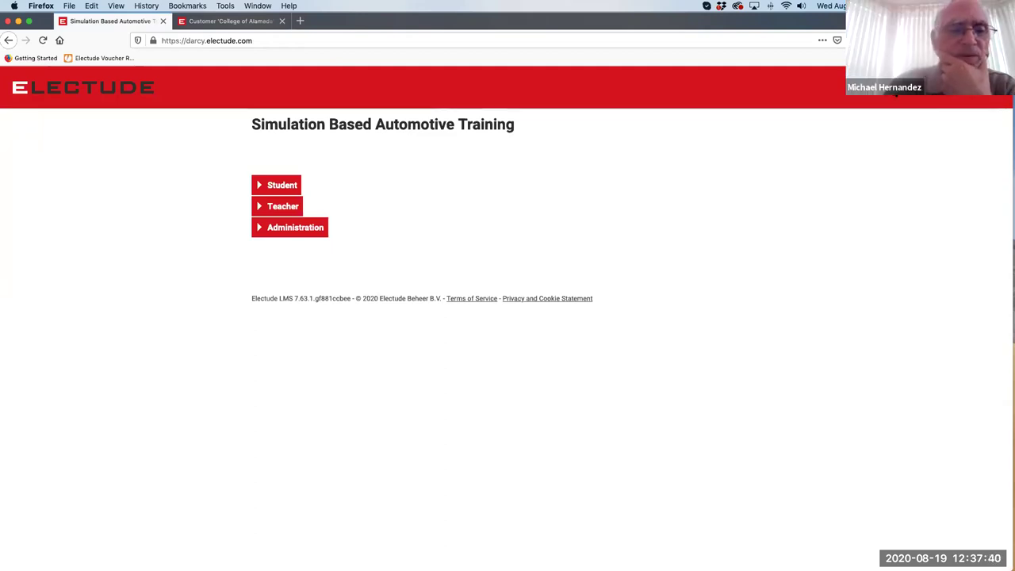
Log in as administrator, retyping the password after the saved one fails
{"action": "left_click", "coordinate": [288, 234]}
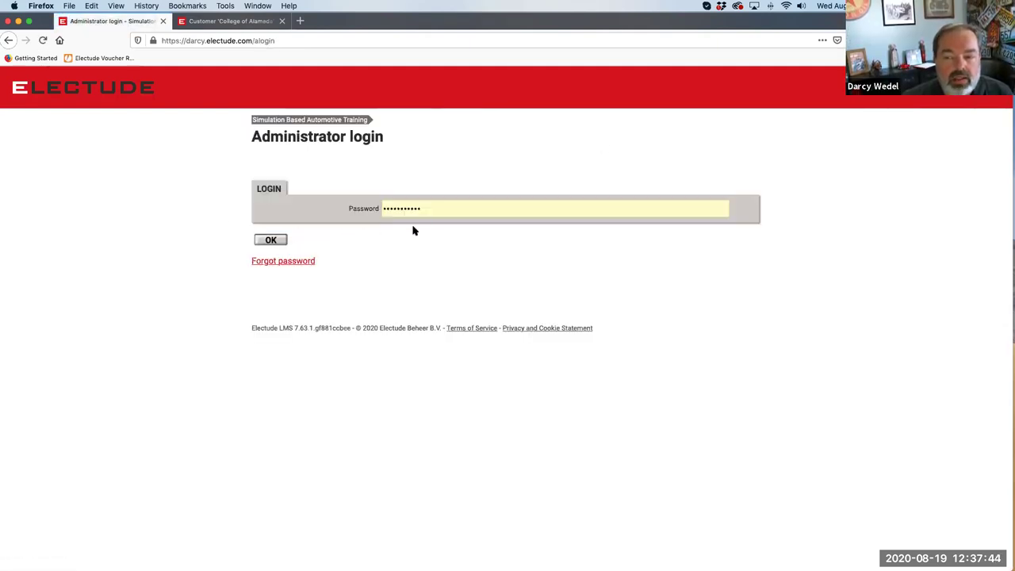
{"action": "left_click", "coordinate": [271, 239]}
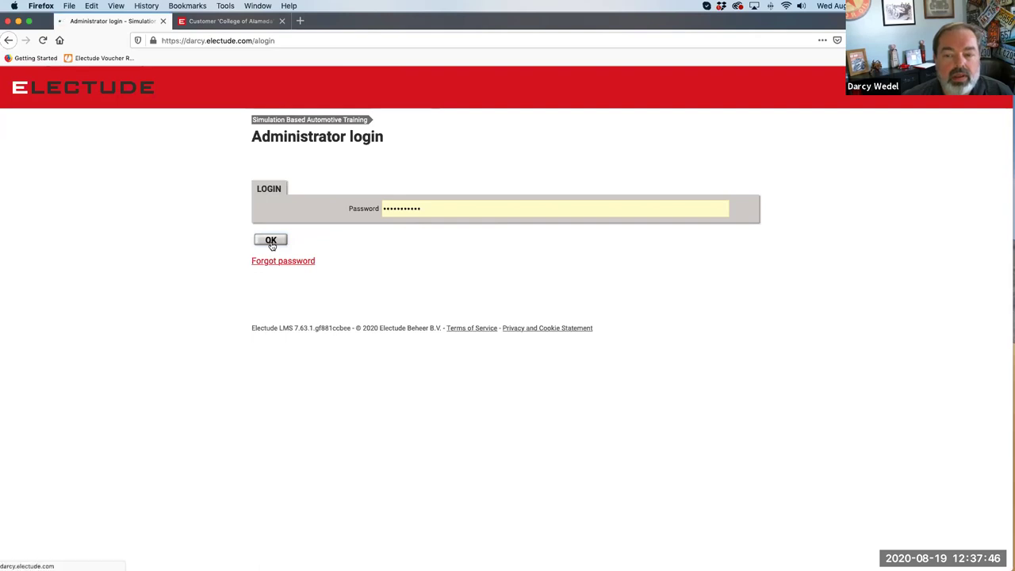
{"action": "double_click", "coordinate": [434, 228]}
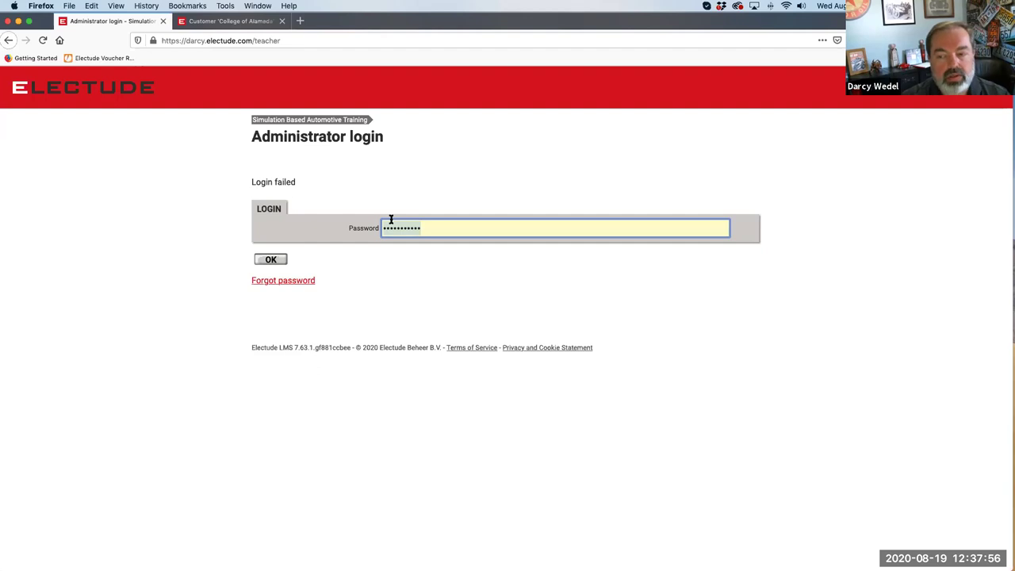
{"action": "type", "text": "*****"}
{"action": "key", "text": "BackSpace"}
{"action": "key", "text": "BackSpace"}
{"action": "key", "text": "BackSpace"}
{"action": "key", "text": "BackSpace"}
{"action": "key", "text": "BackSpace"}
{"action": "type", "text": "**********"}
{"action": "key", "text": "Return"}
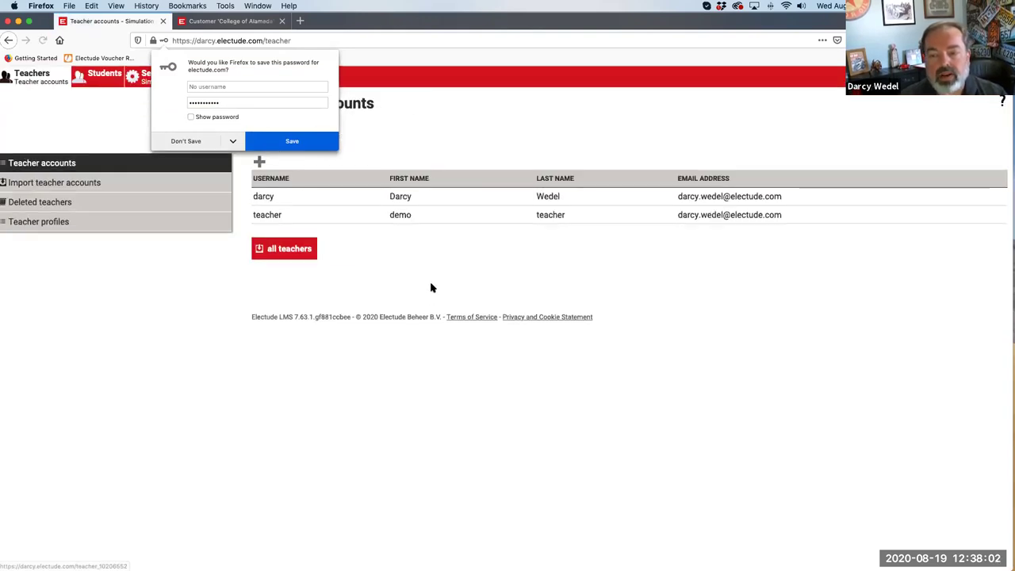
Open the New Teacher form, abandon it, and open the first teacher's account details
{"action": "left_click", "coordinate": [259, 162]}
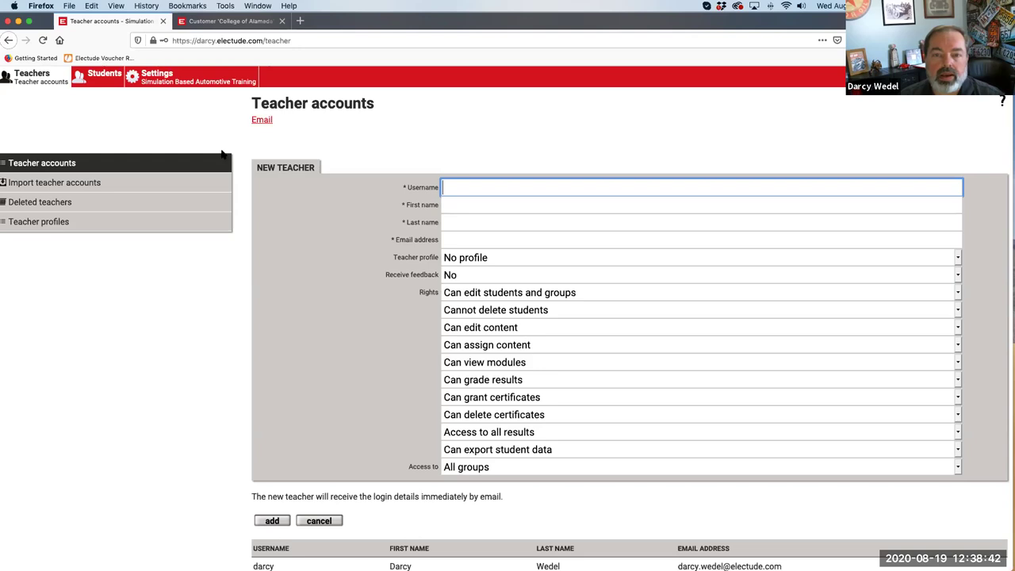
{"action": "left_click", "coordinate": [34, 82]}
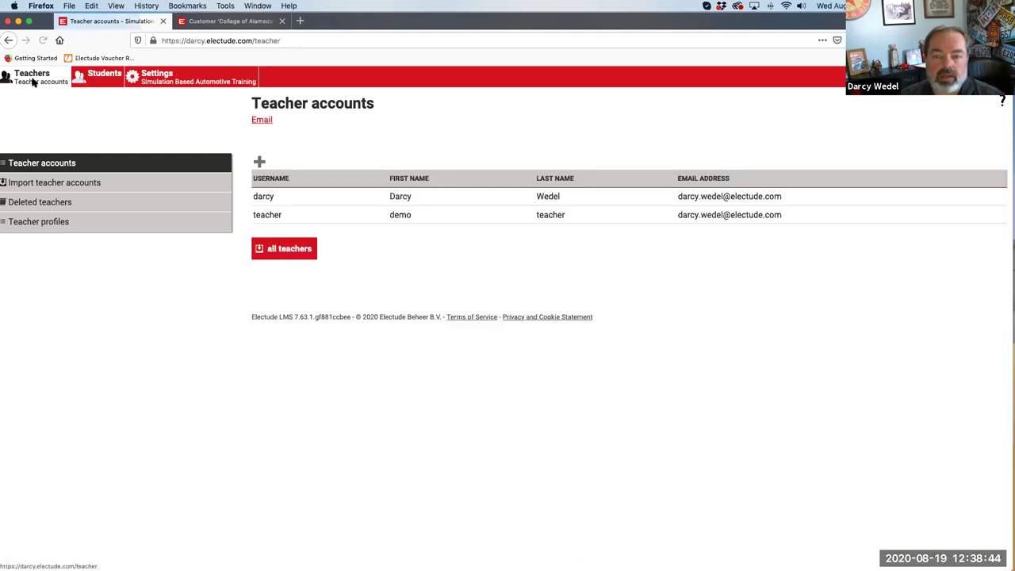
{"action": "left_click", "coordinate": [276, 198]}
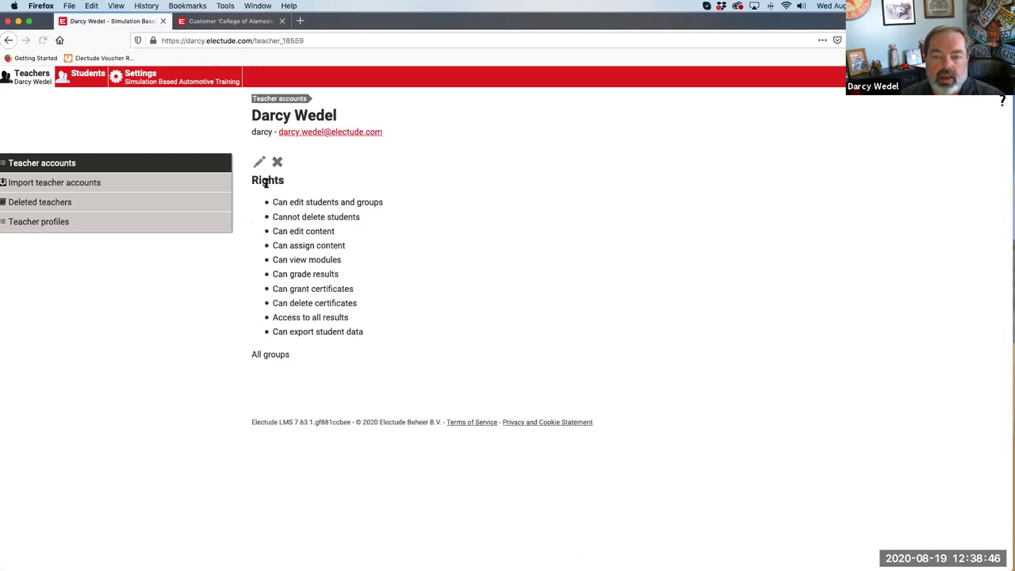
Edit the teacher to allow deleting students and save the rights
{"action": "left_click", "coordinate": [259, 162]}
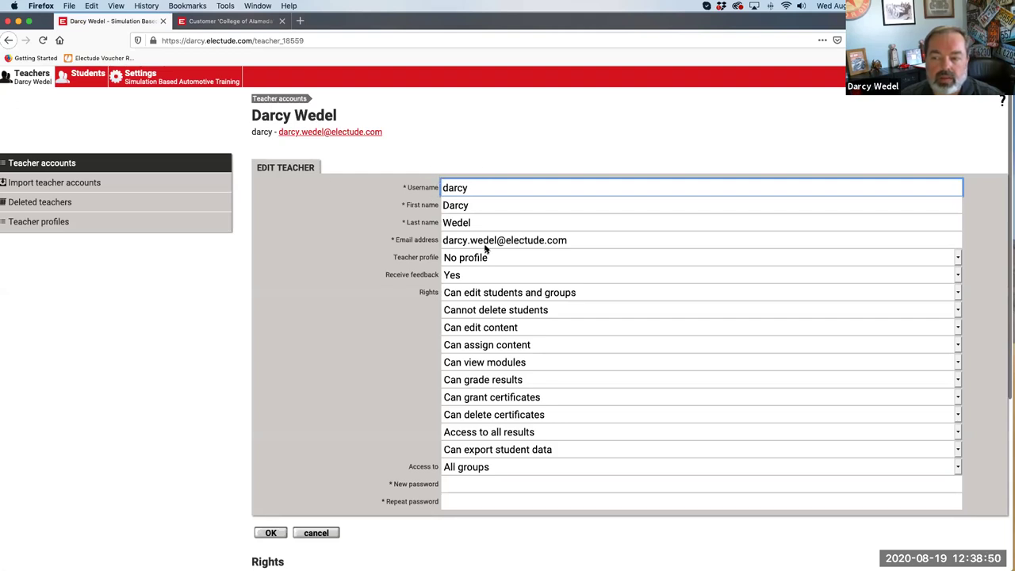
{"action": "left_click", "coordinate": [464, 314]}
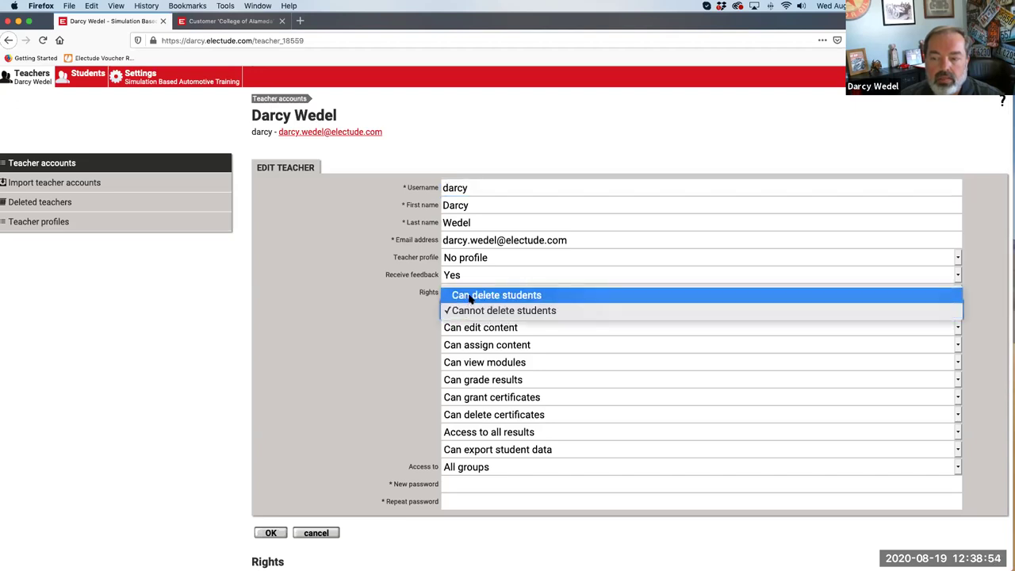
{"action": "left_click", "coordinate": [471, 296]}
{"action": "left_click", "coordinate": [270, 532]}
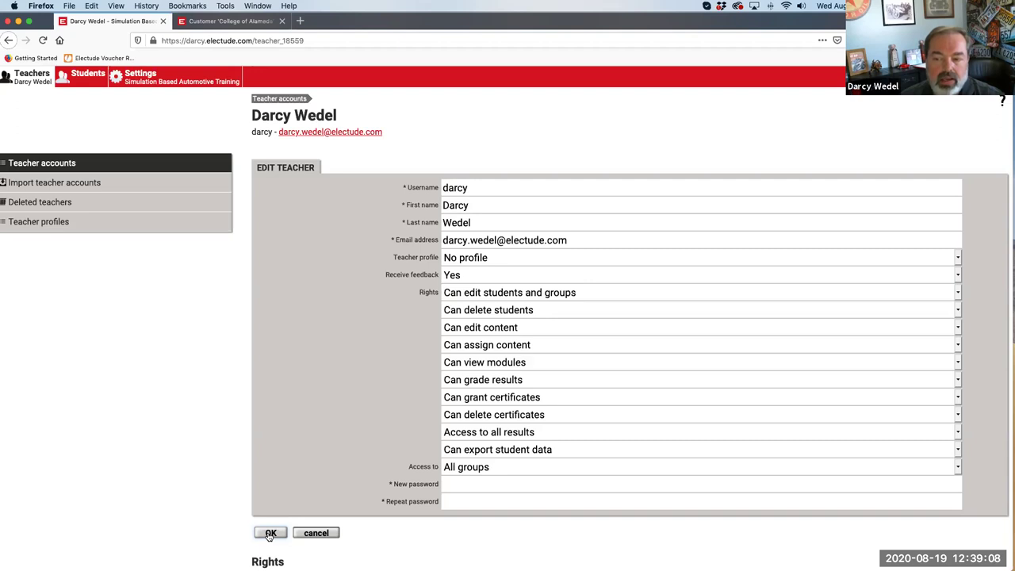
Toggle the teacher's Receive feedback setting off, then back on
{"action": "left_click", "coordinate": [455, 274]}
{"action": "left_click", "coordinate": [458, 275]}
{"action": "left_click", "coordinate": [463, 261]}
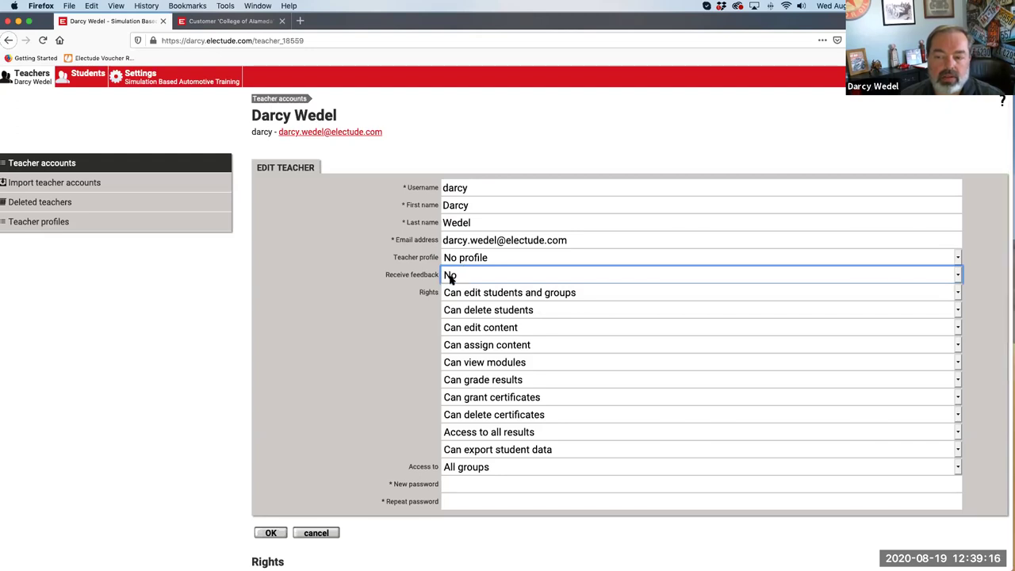
{"action": "left_click", "coordinate": [450, 275]}
{"action": "left_click", "coordinate": [453, 290]}
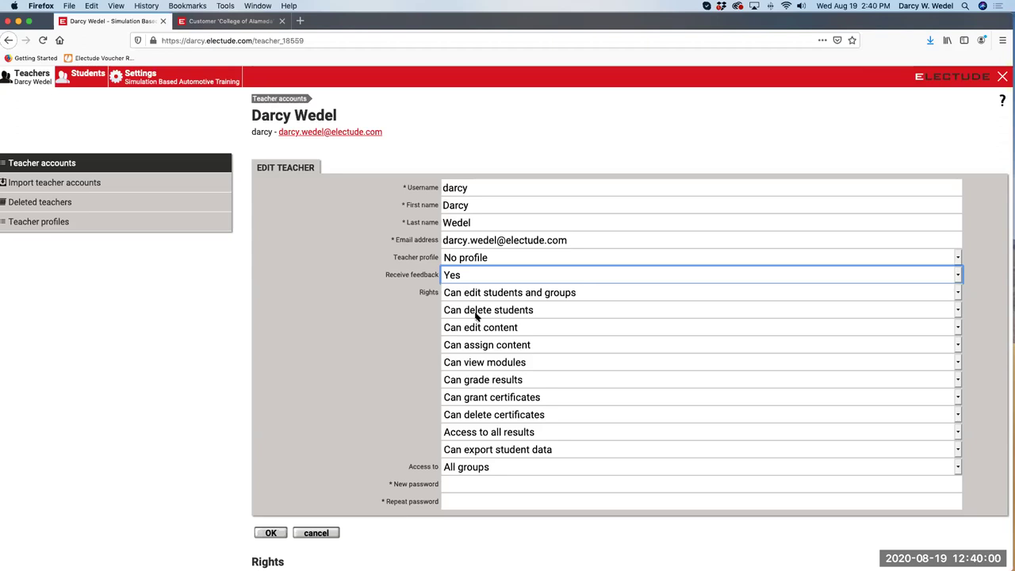
Set the teacher back to Cannot delete students and go to the Students list
{"action": "left_click", "coordinate": [477, 314]}
{"action": "left_click", "coordinate": [482, 325]}
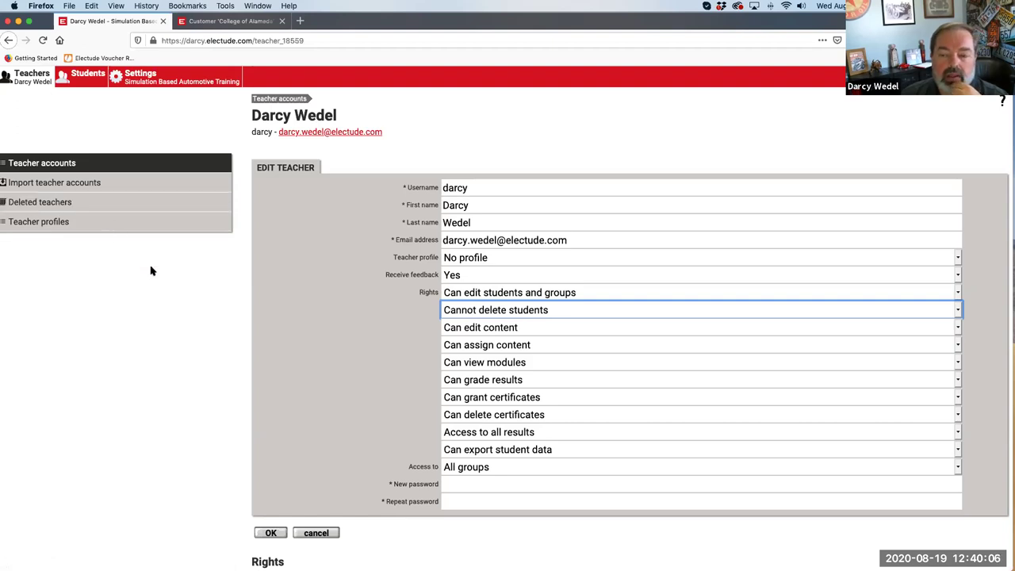
{"action": "left_click", "coordinate": [80, 76]}
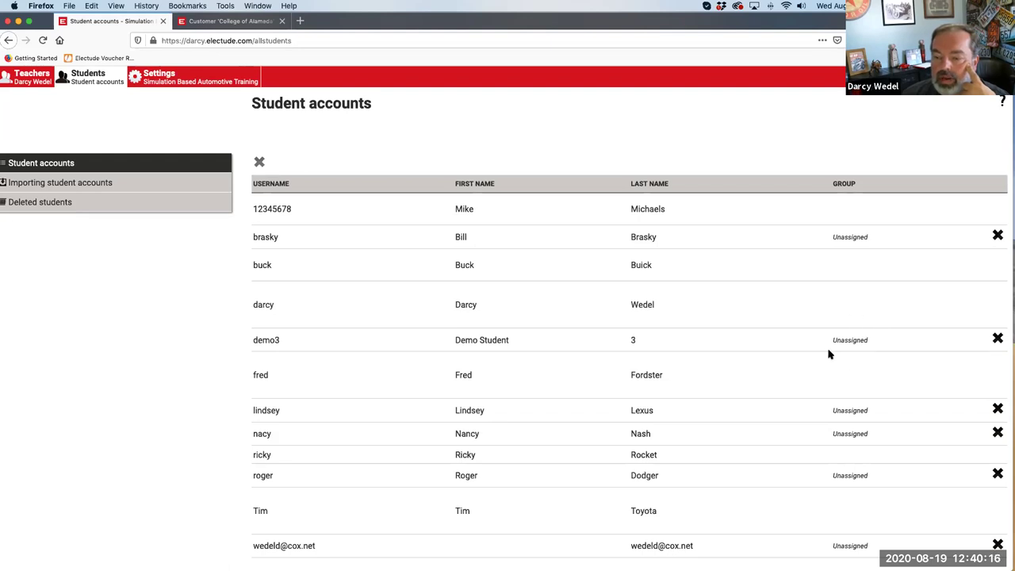
Delete the second student, restore it from Deleted students, then go to Settings
{"action": "left_click", "coordinate": [995, 237]}
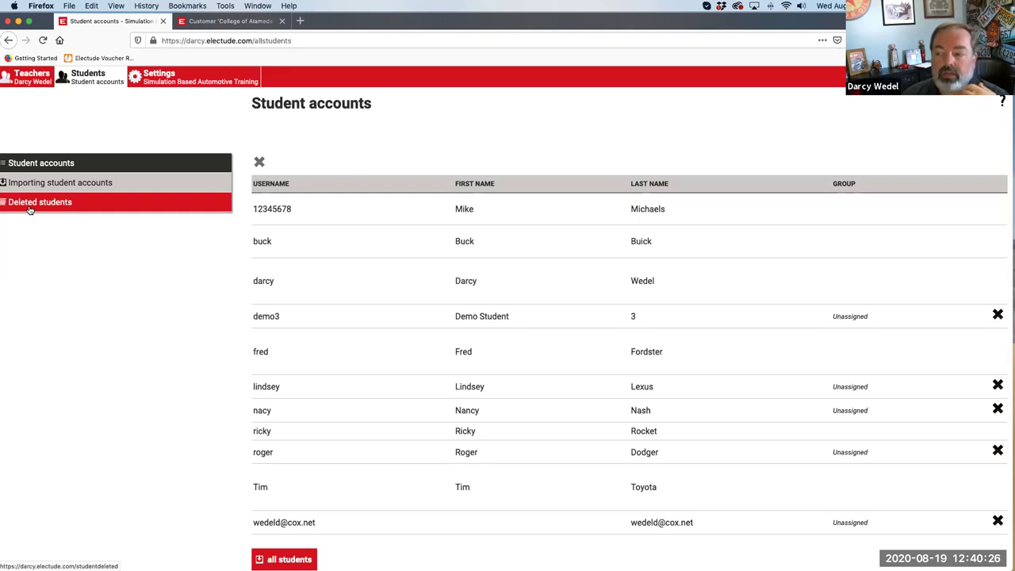
{"action": "left_click", "coordinate": [30, 205]}
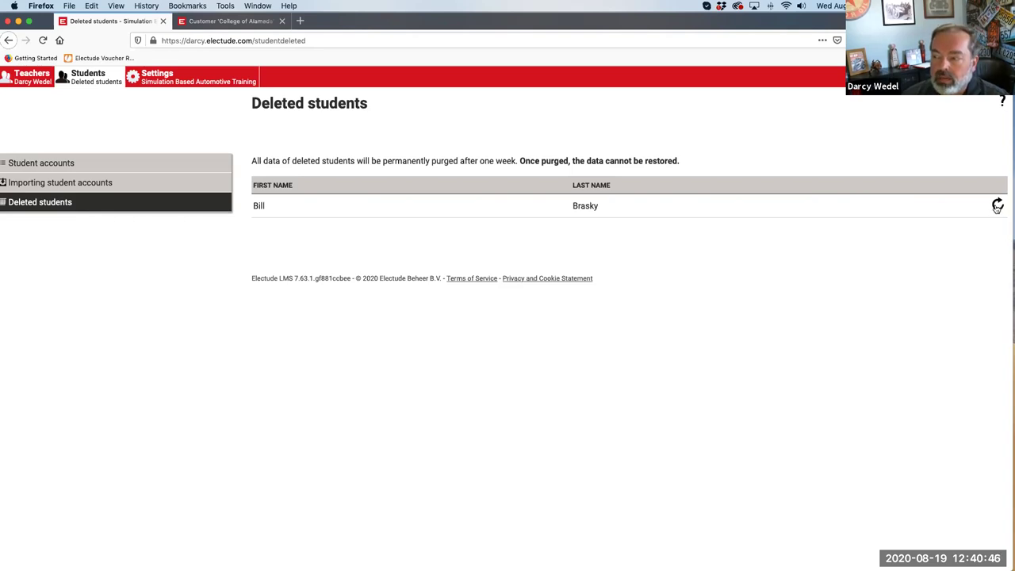
{"action": "left_click", "coordinate": [997, 205]}
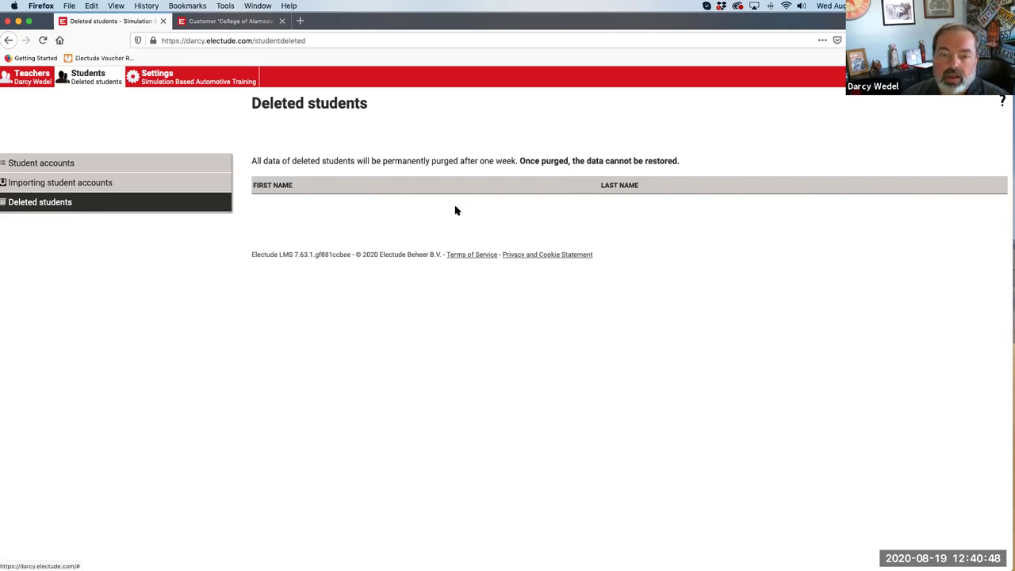
{"action": "left_click", "coordinate": [98, 82]}
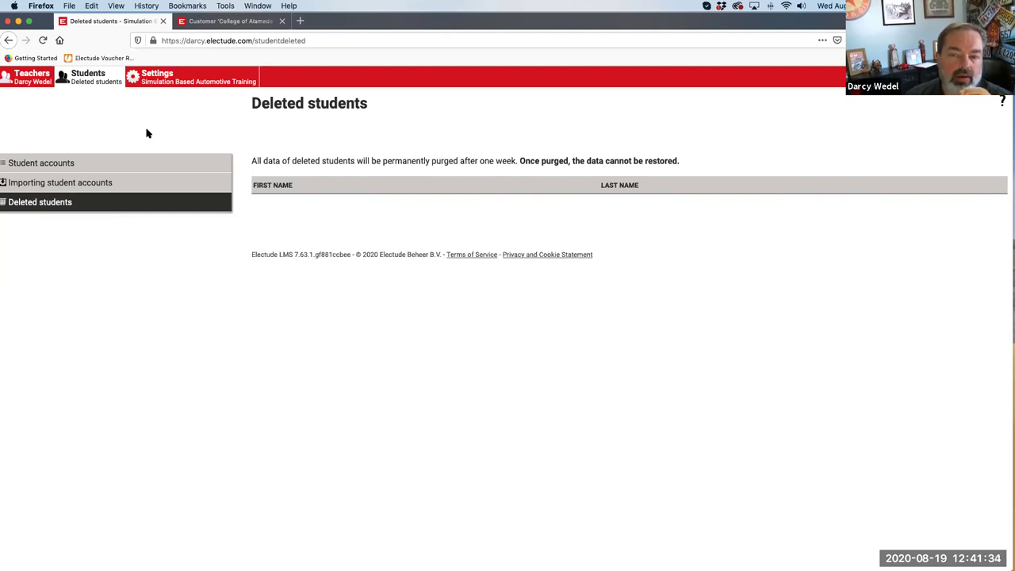
{"action": "left_click", "coordinate": [163, 85]}
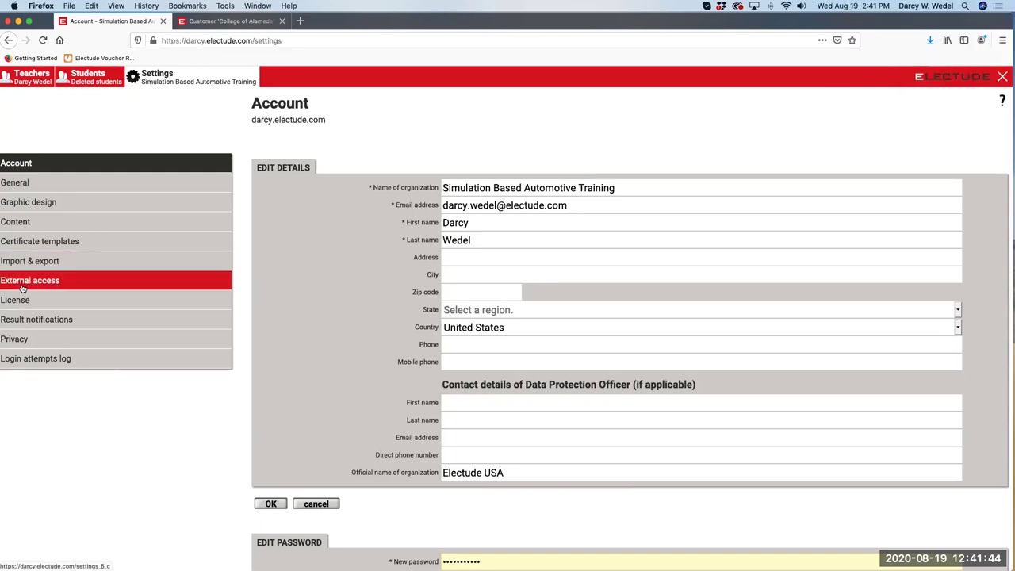
In External access, switch Direct access to LTI 1.3 to see its fields
{"action": "left_click", "coordinate": [36, 285]}
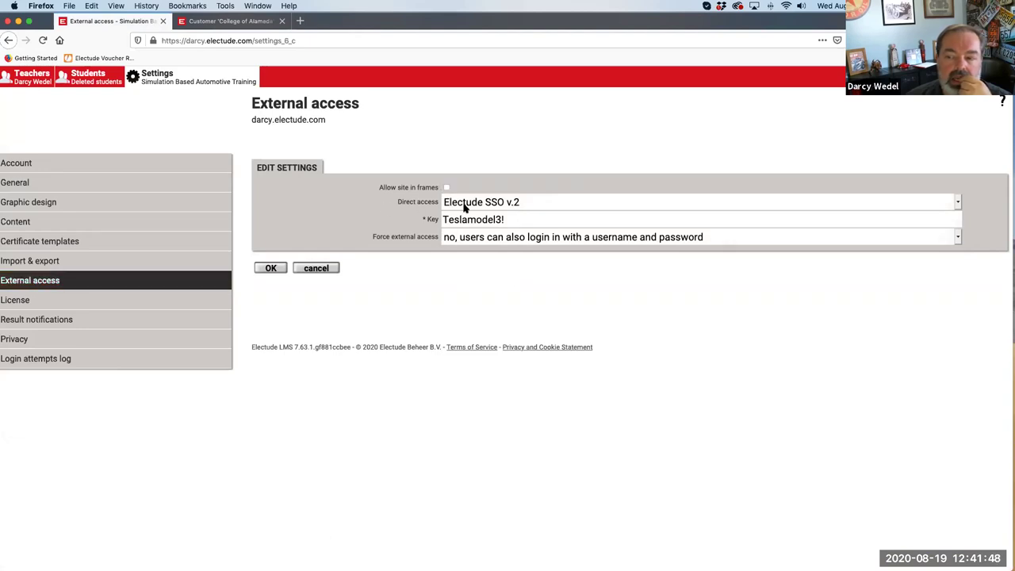
{"action": "left_click", "coordinate": [465, 205]}
{"action": "left_click", "coordinate": [466, 205]}
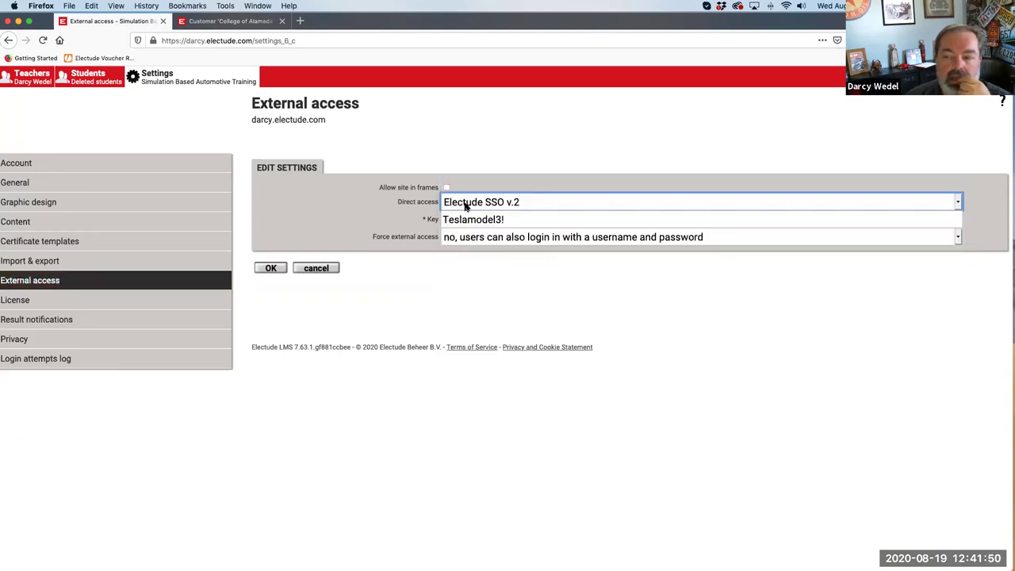
{"action": "left_click", "coordinate": [468, 204]}
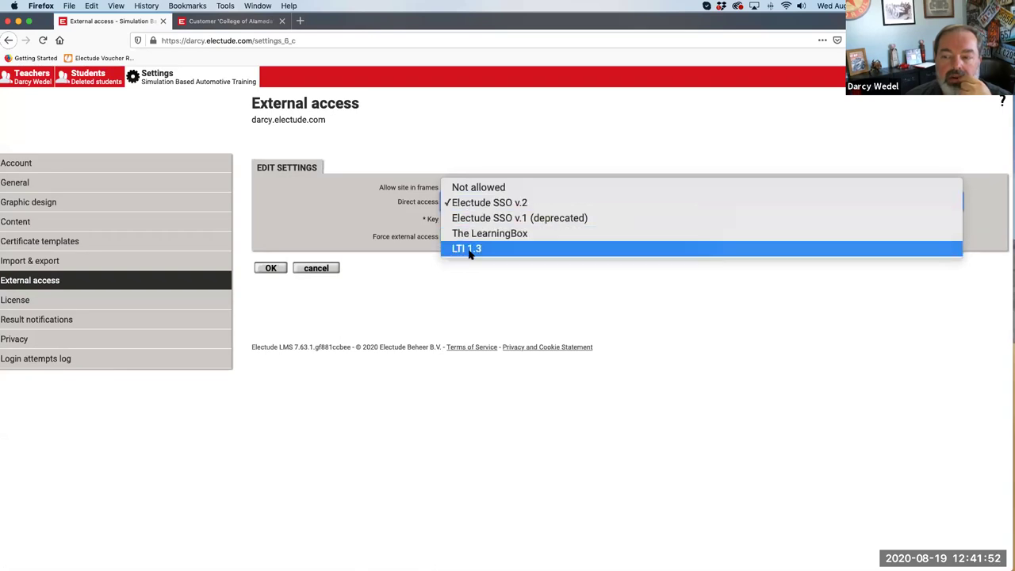
{"action": "left_click", "coordinate": [469, 251]}
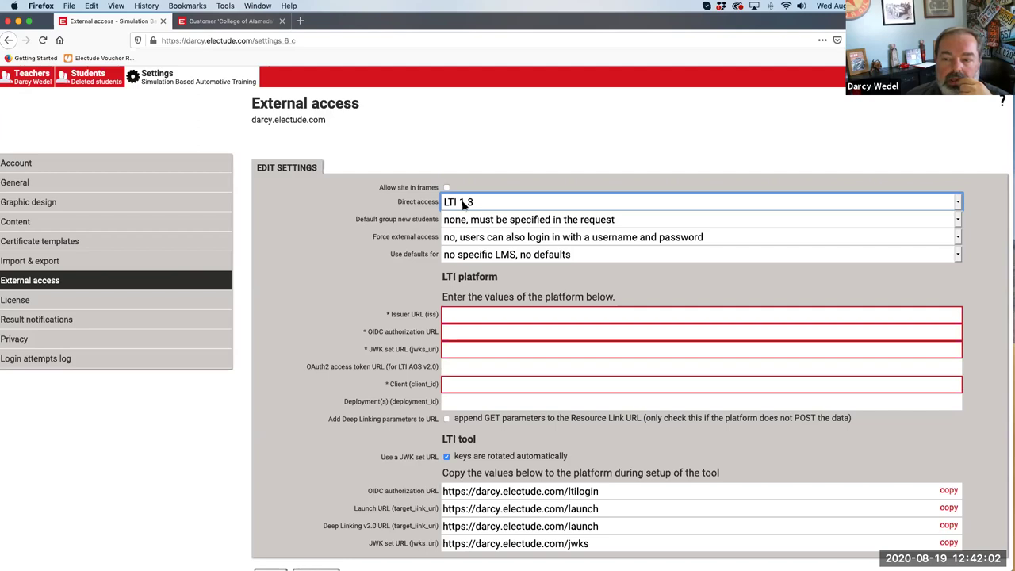
{"action": "scroll", "coordinate": [452, 202], "scroll_direction": "down", "scroll_amount": 1}
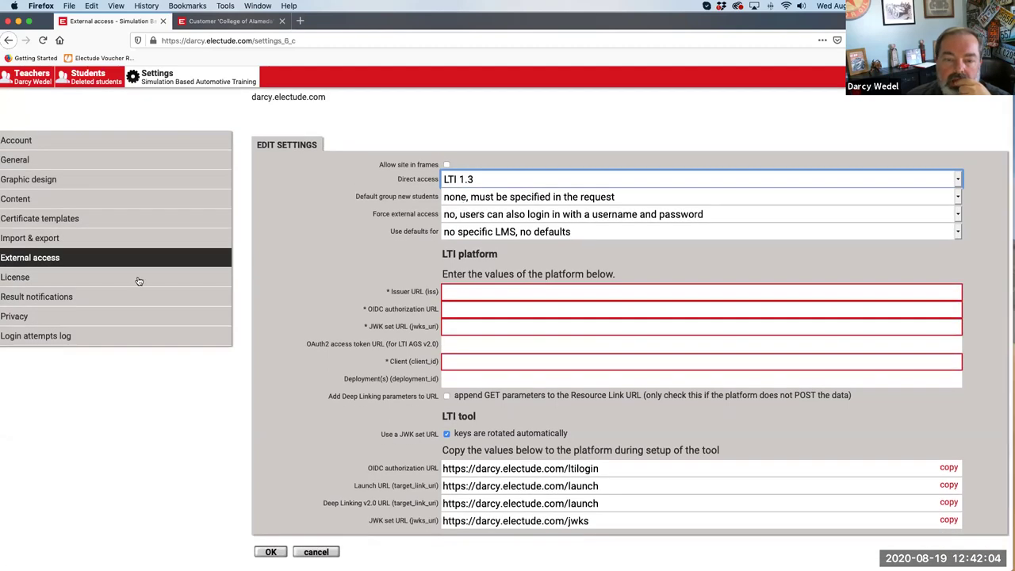
Set Direct access to Not allowed and save the External access settings
{"action": "left_click", "coordinate": [956, 181]}
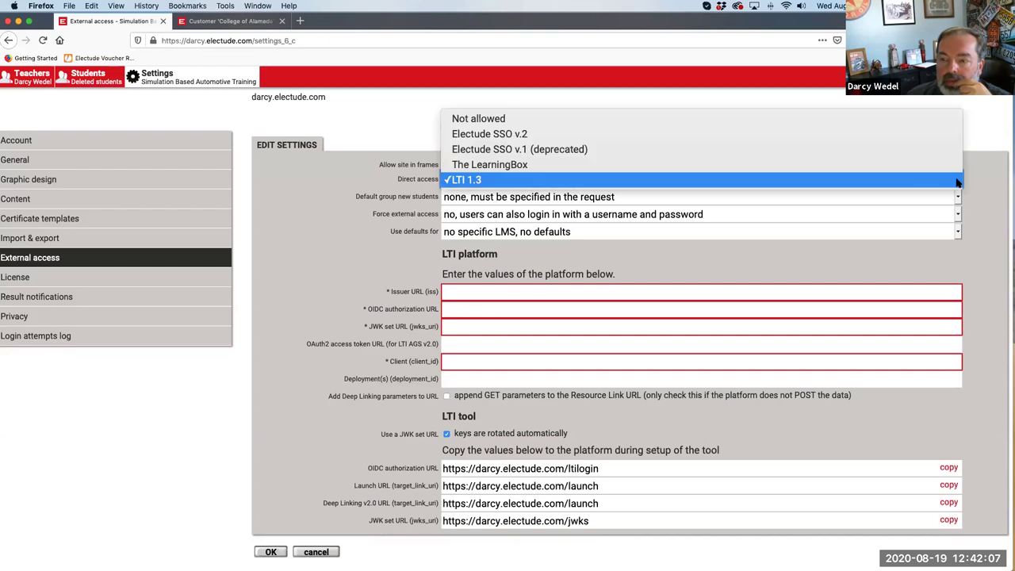
{"action": "left_click", "coordinate": [555, 119]}
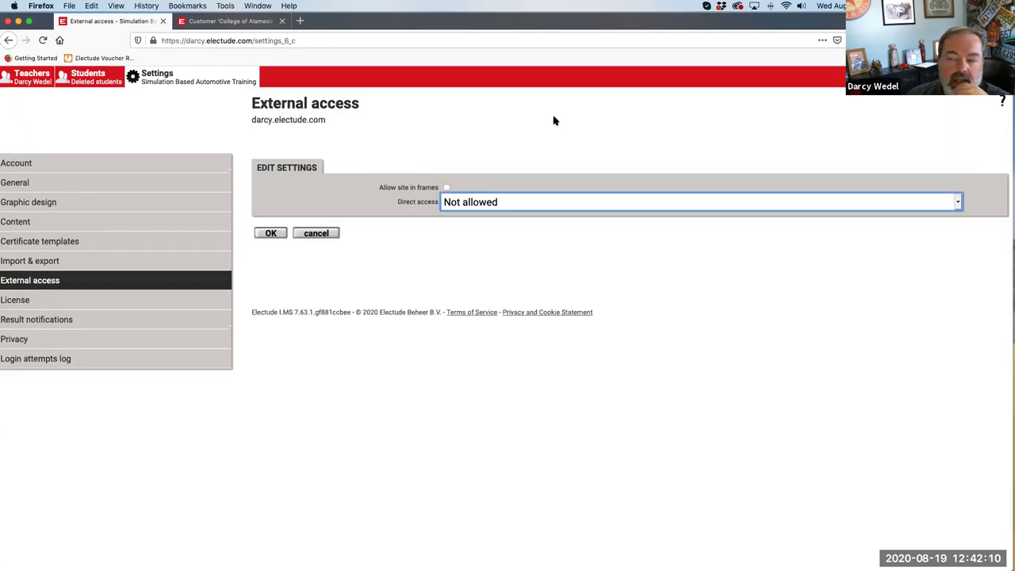
{"action": "left_click", "coordinate": [268, 233]}
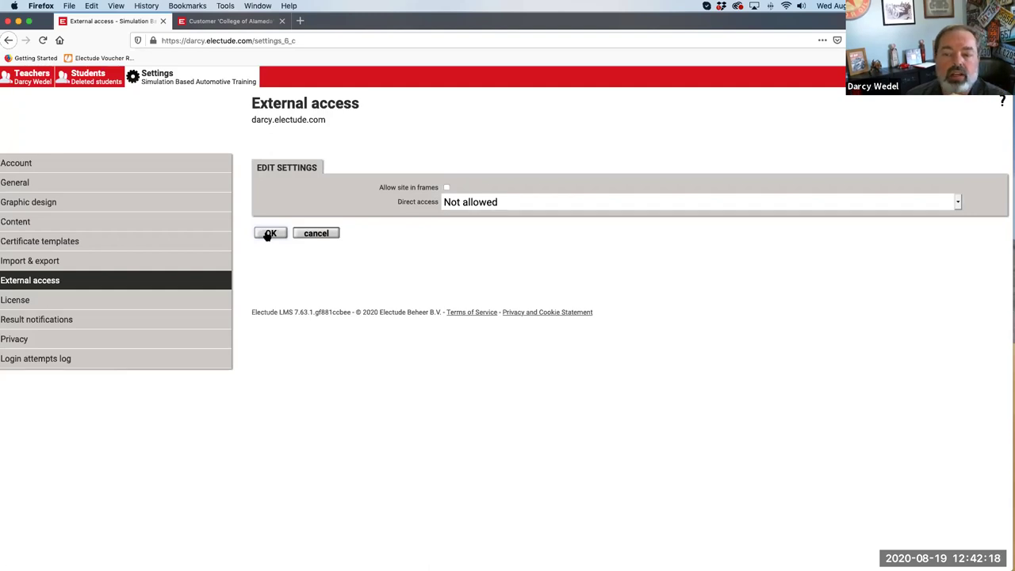
{"action": "left_click", "coordinate": [523, 205]}
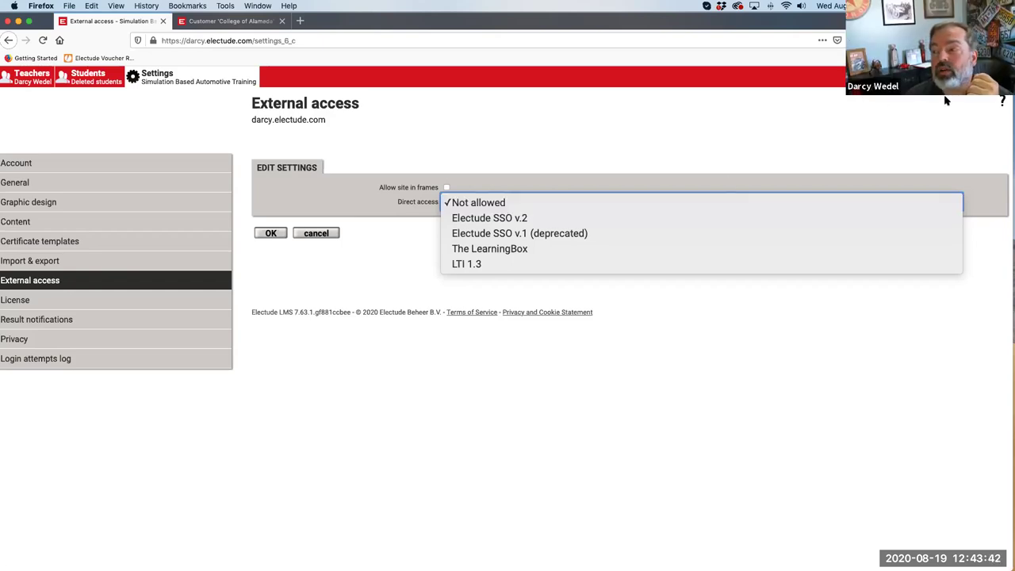
{"action": "key", "text": "Escape"}
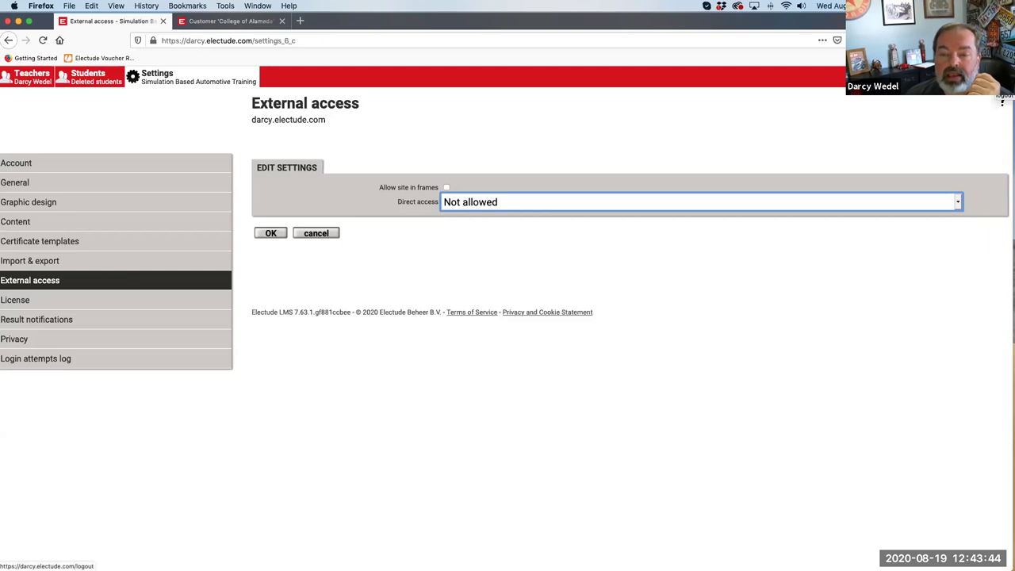
{"action": "key", "text": "Return"}
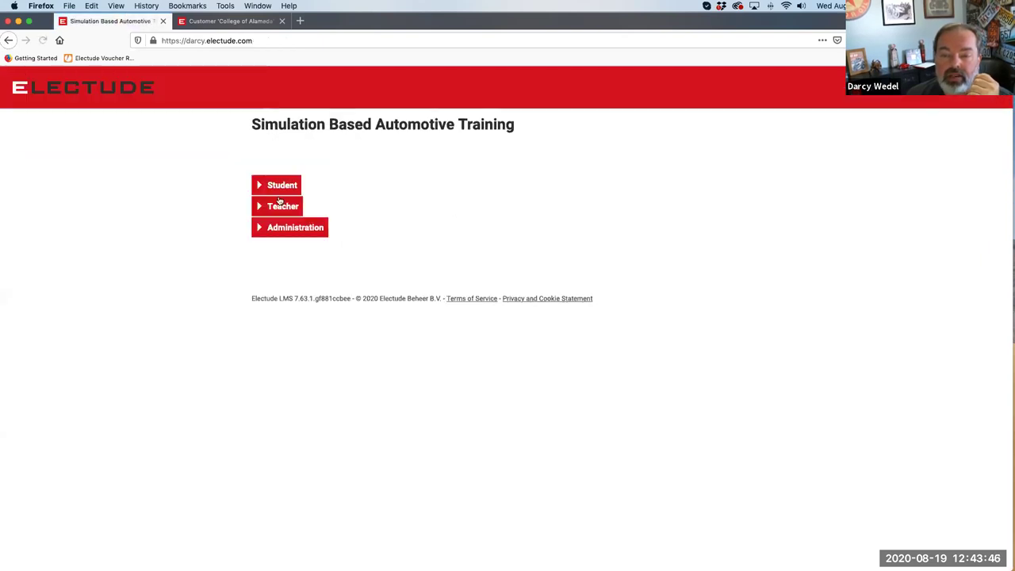
Visit the Student login, return home, and reach the prefilled Administrator login page
{"action": "left_click", "coordinate": [275, 189]}
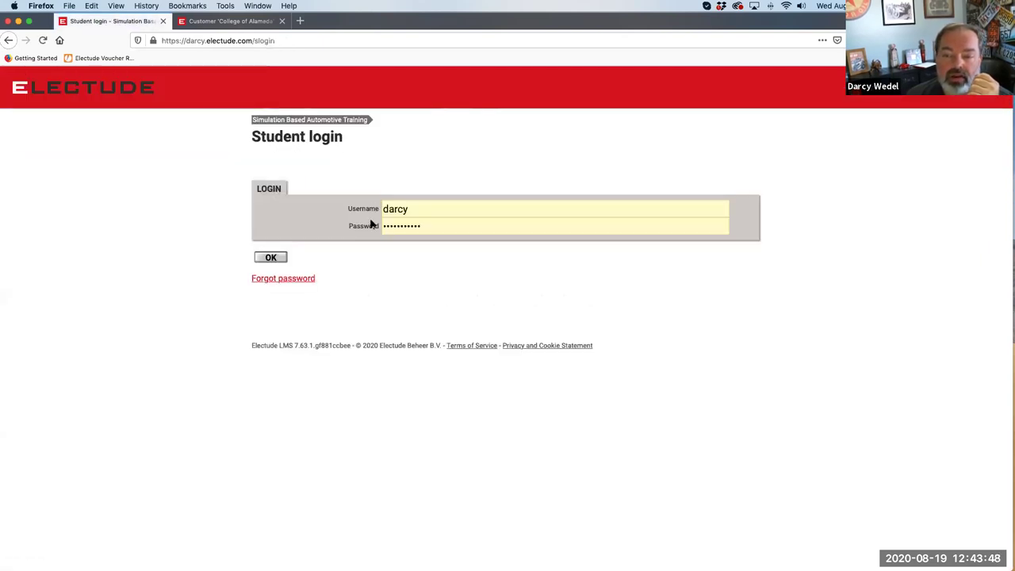
{"action": "left_click", "coordinate": [336, 119]}
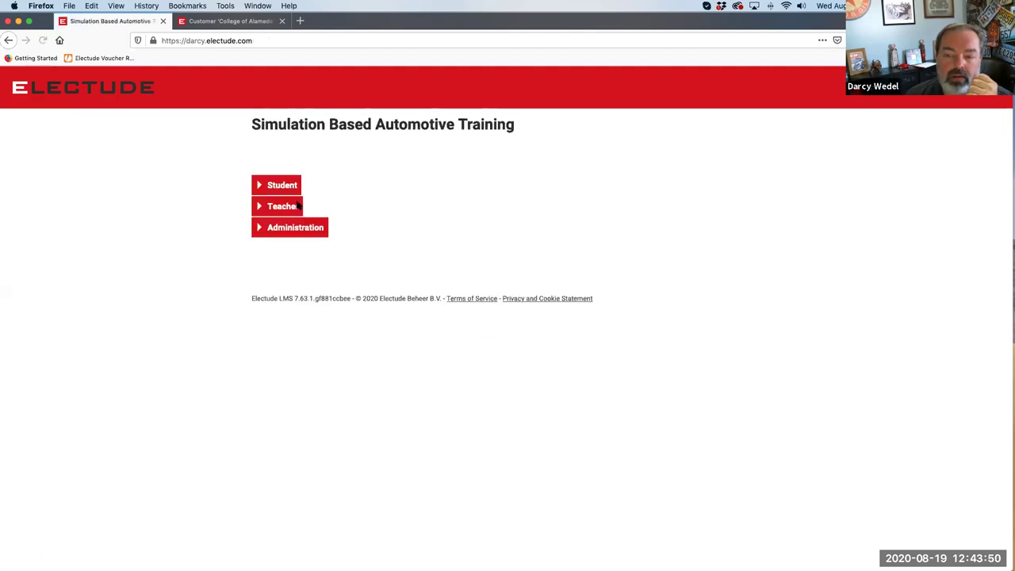
{"action": "left_click", "coordinate": [288, 229]}
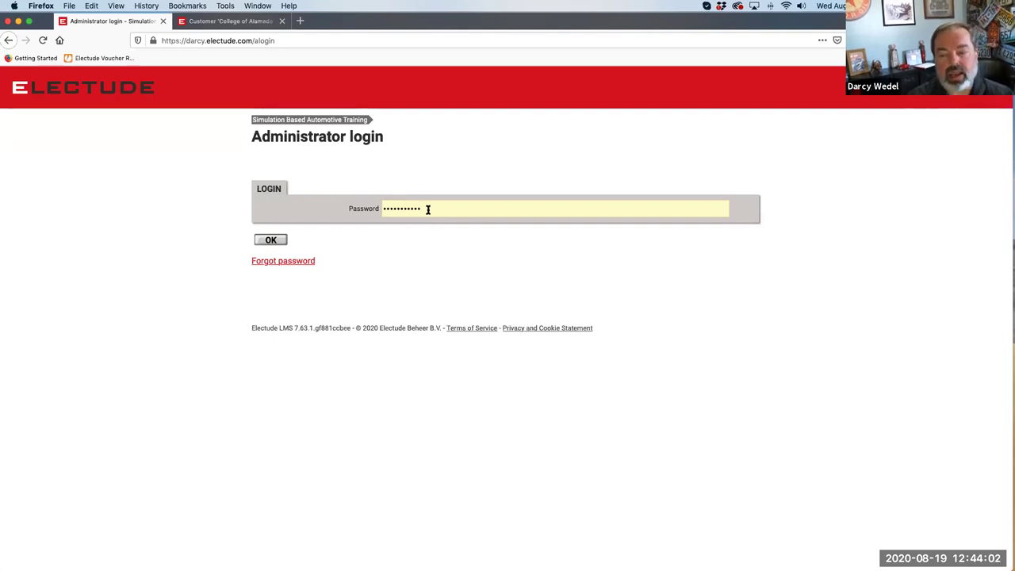
{"action": "key", "text": "Return"}
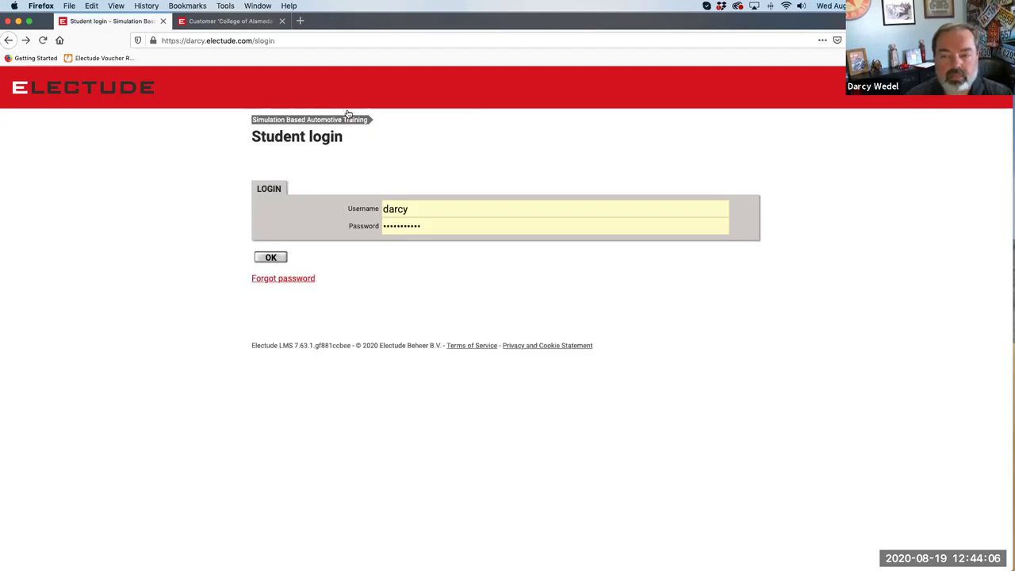
{"action": "left_click", "coordinate": [347, 119]}
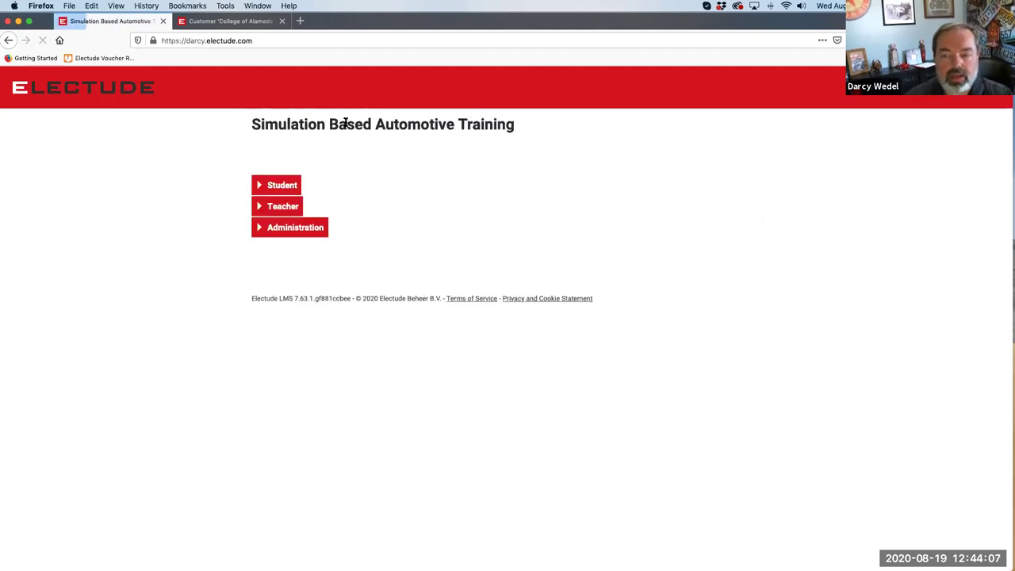
{"action": "left_click", "coordinate": [293, 236]}
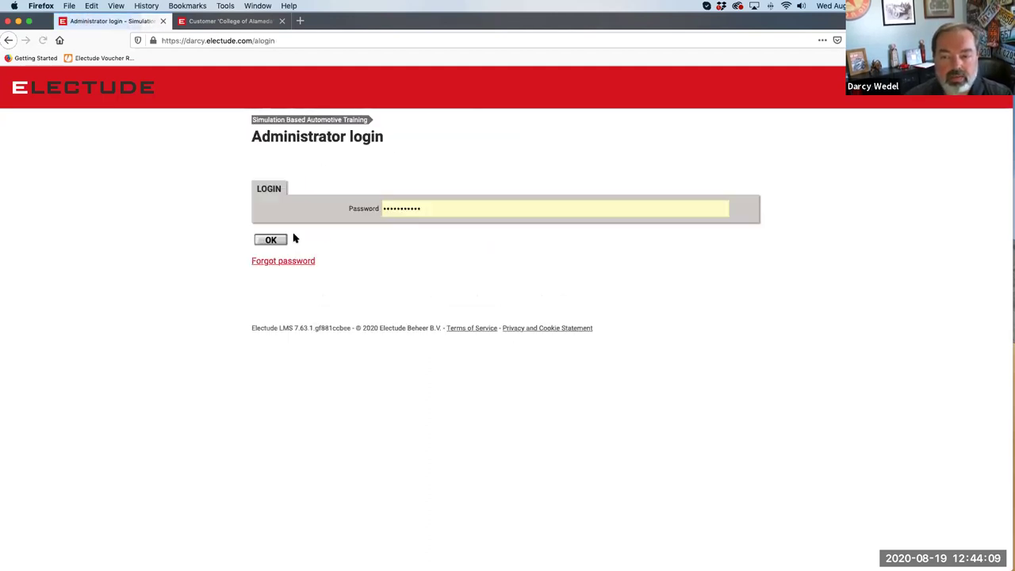
Enter the admin password, and after Login failed retype it to reach Teacher accounts
{"action": "left_click", "coordinate": [429, 210]}
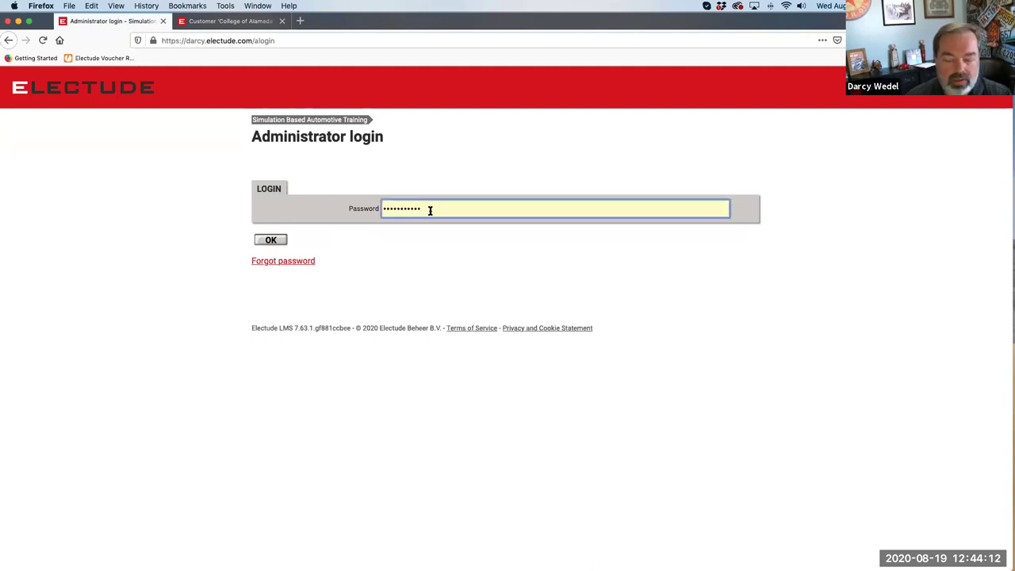
{"action": "key", "text": "BackSpace"}
{"action": "key", "text": "BackSpace"}
{"action": "key", "text": "BackSpace"}
{"action": "key", "text": "BackSpace"}
{"action": "key", "text": "BackSpace"}
{"action": "key", "text": "BackSpace"}
{"action": "key", "text": "BackSpace"}
{"action": "key", "text": "BackSpace"}
{"action": "key", "text": "BackSpace"}
{"action": "key", "text": "BackSpace"}
{"action": "key", "text": "BackSpace"}
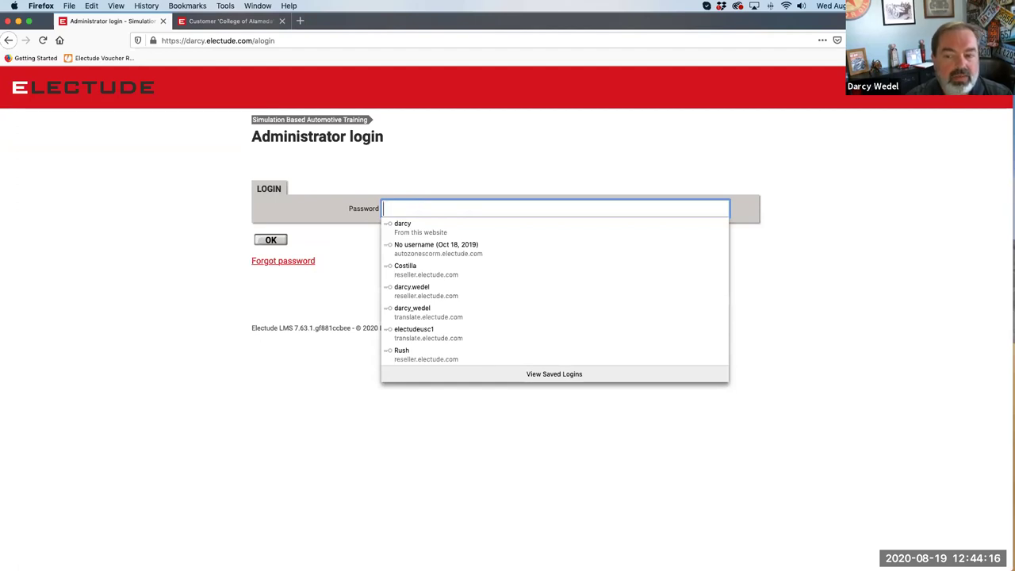
{"action": "type", "text": "e"}
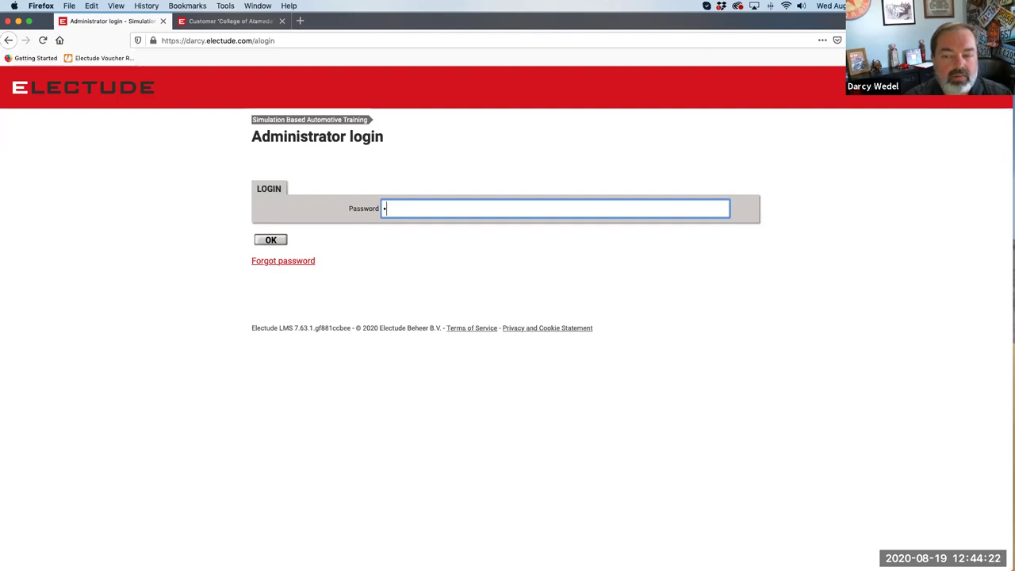
{"action": "type", "text": "••"}
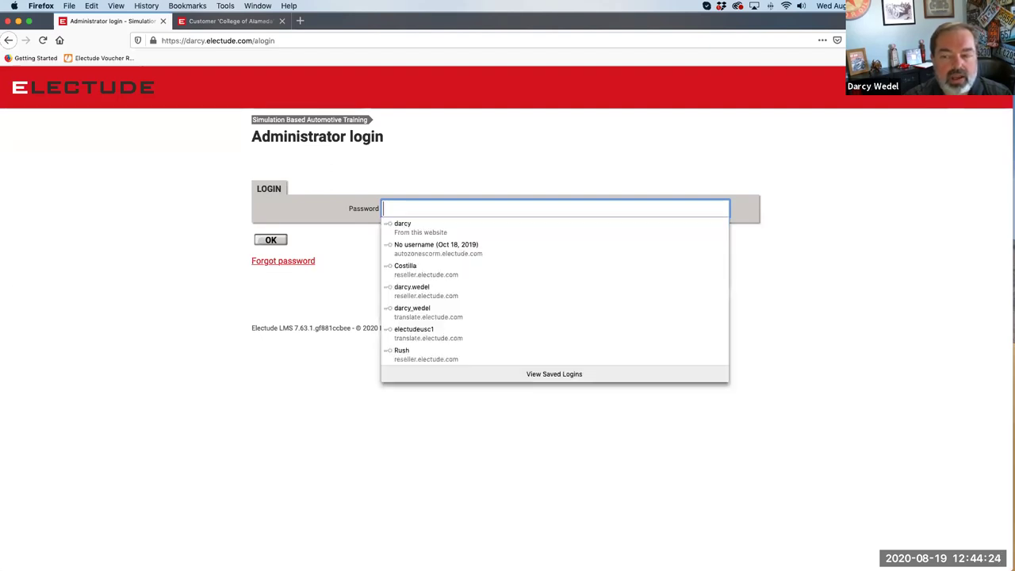
{"action": "type", "text": "••••"}
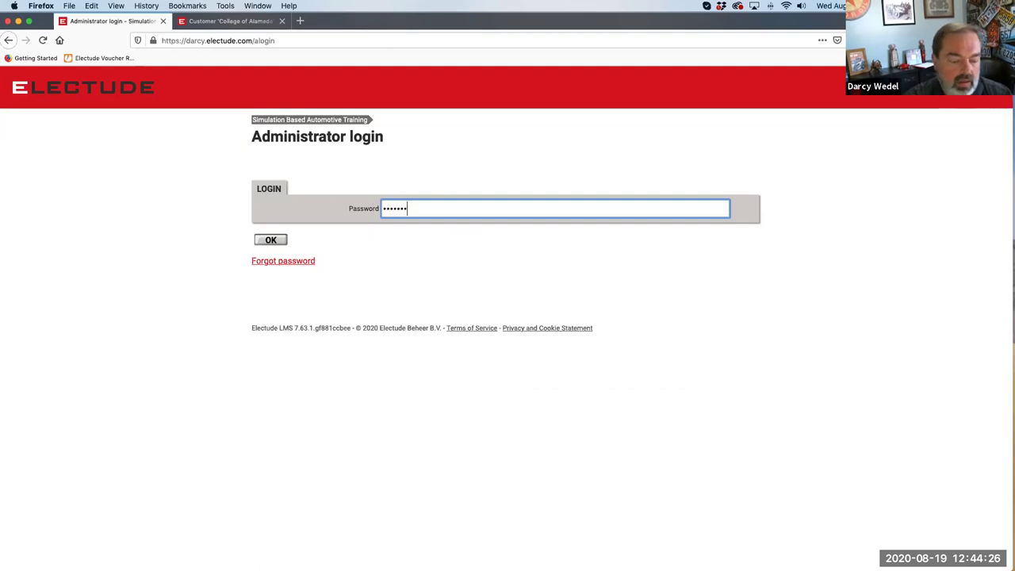
{"action": "type", "text": "•••"}
{"action": "key", "text": "Return"}
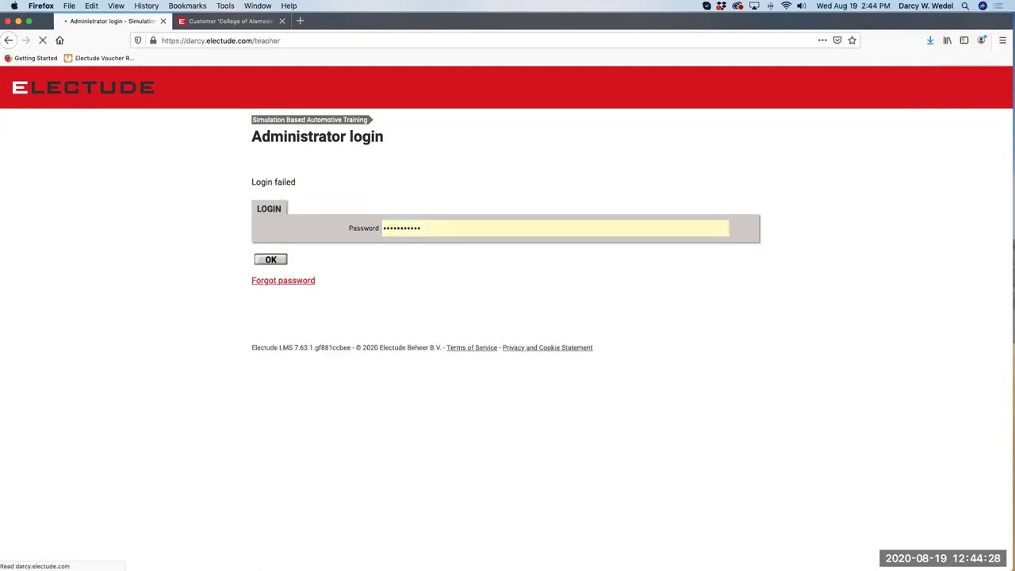
{"action": "left_click_drag", "start_coordinate": [434, 230], "coordinate": [345, 222]}
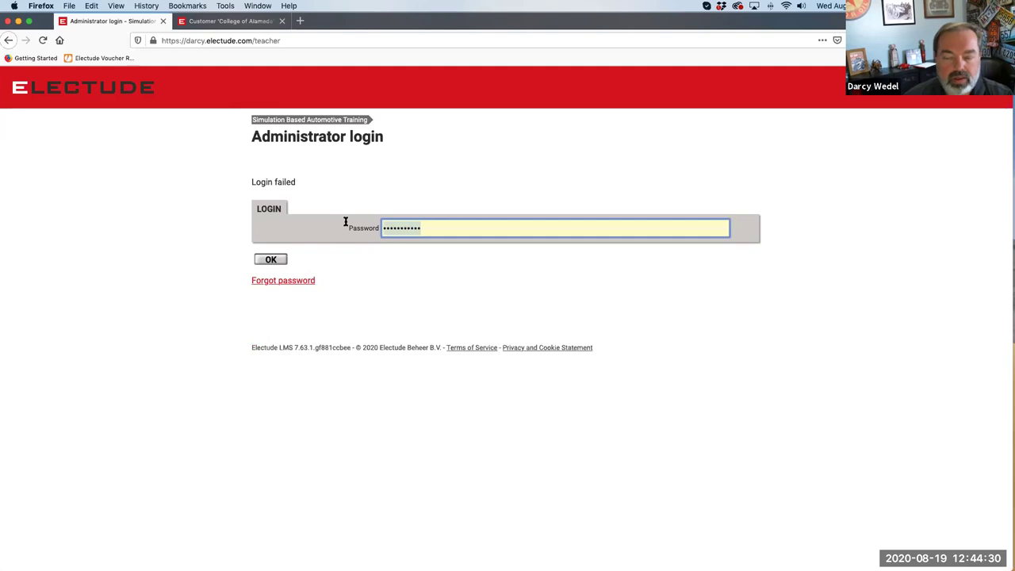
{"action": "key", "text": "BackSpace"}
{"action": "type", "text": "••••••••"}
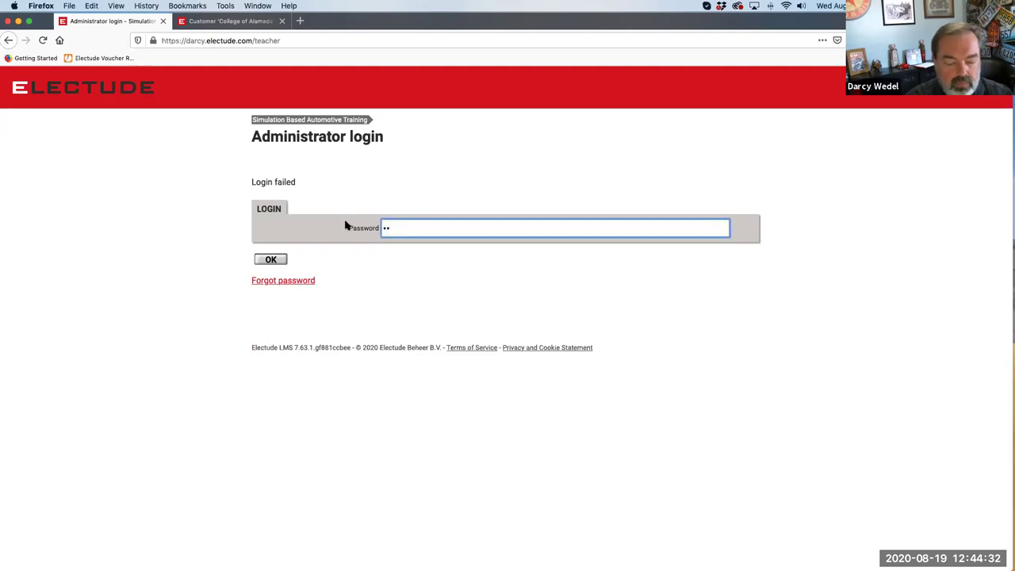
{"action": "type", "text": "•••"}
{"action": "key", "text": "Return"}
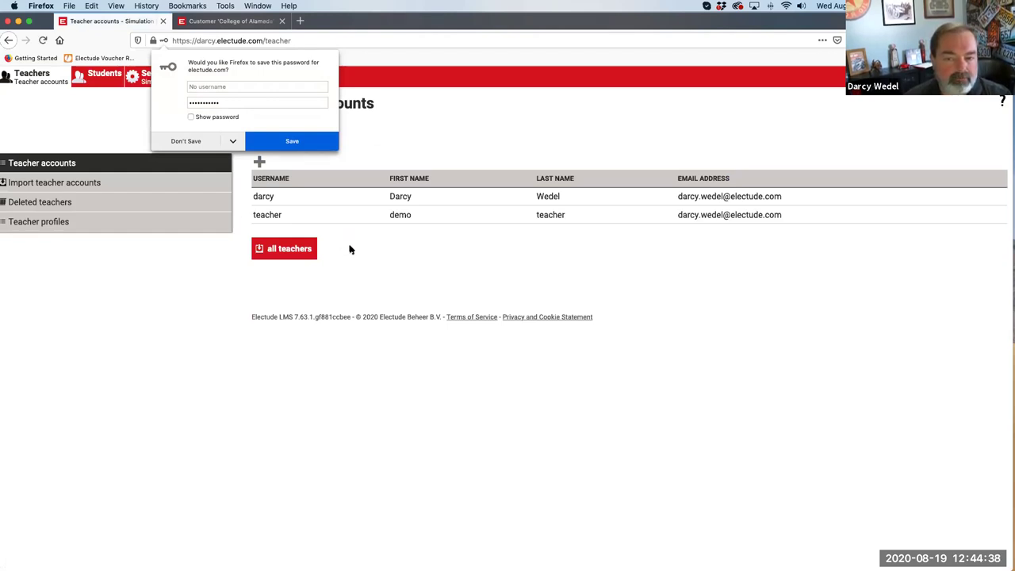
Decline Firefox's save-password prompt, view Account settings, then return to the Teachers list
{"action": "left_click", "coordinate": [185, 141]}
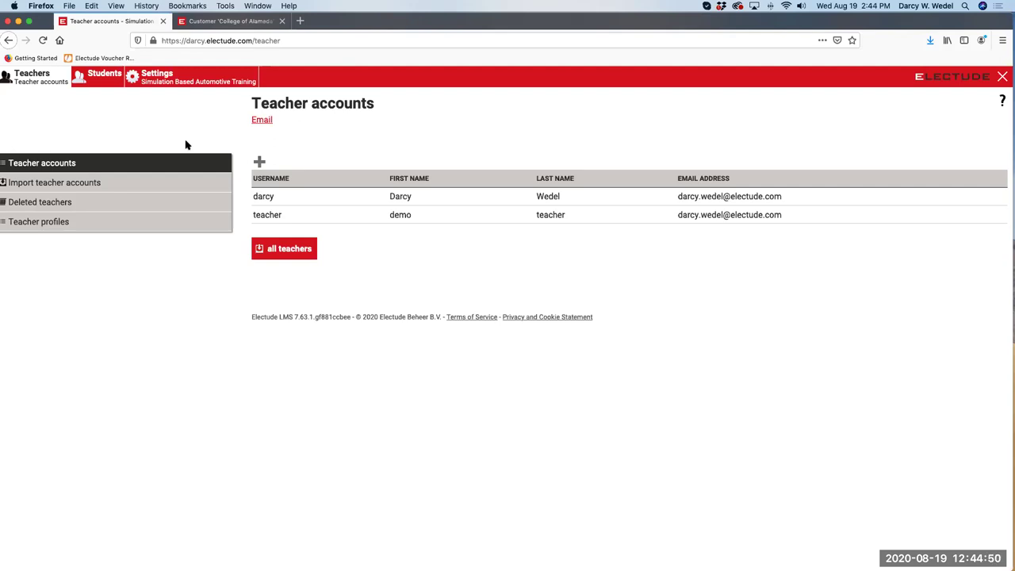
{"action": "left_click", "coordinate": [182, 80]}
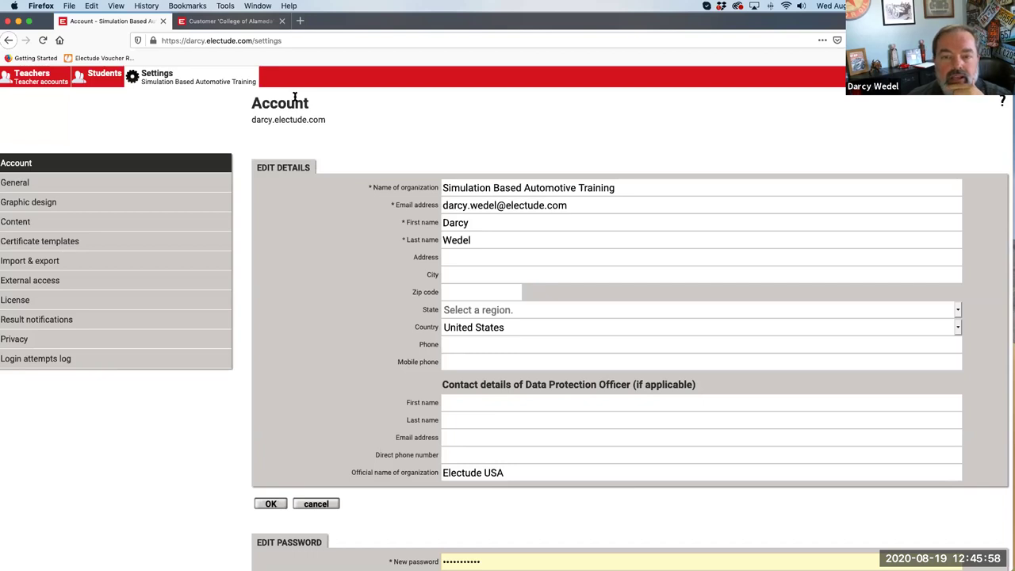
{"action": "left_click", "coordinate": [37, 82]}
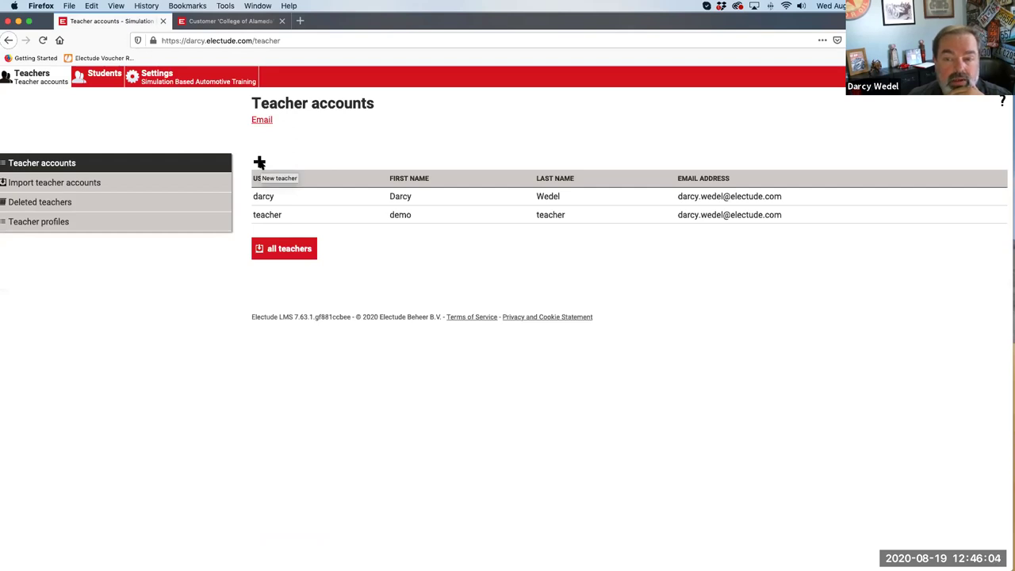
Create a new demo teacher account from the New Teacher form
{"action": "left_click", "coordinate": [259, 163]}
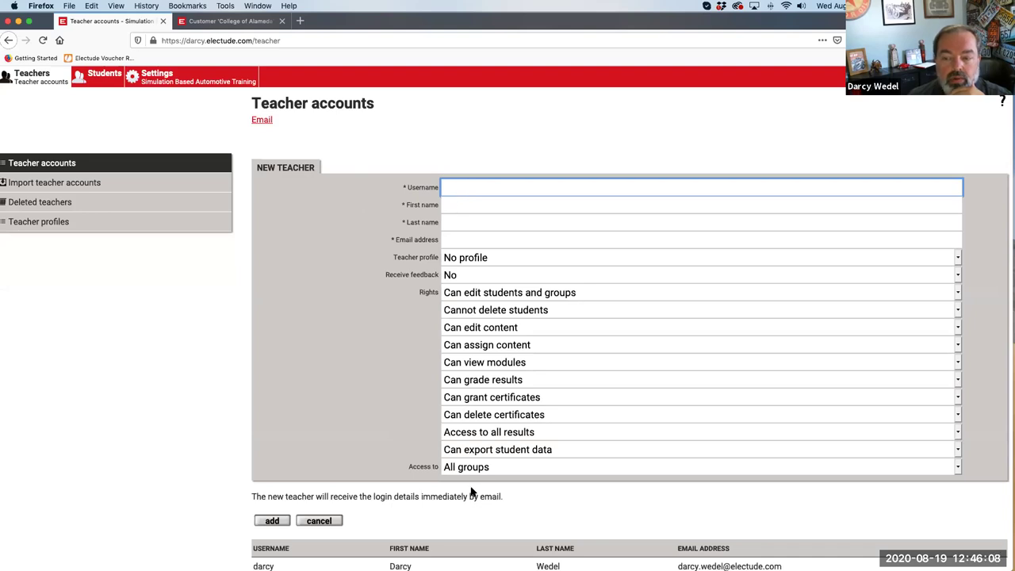
{"action": "left_click", "coordinate": [272, 520]}
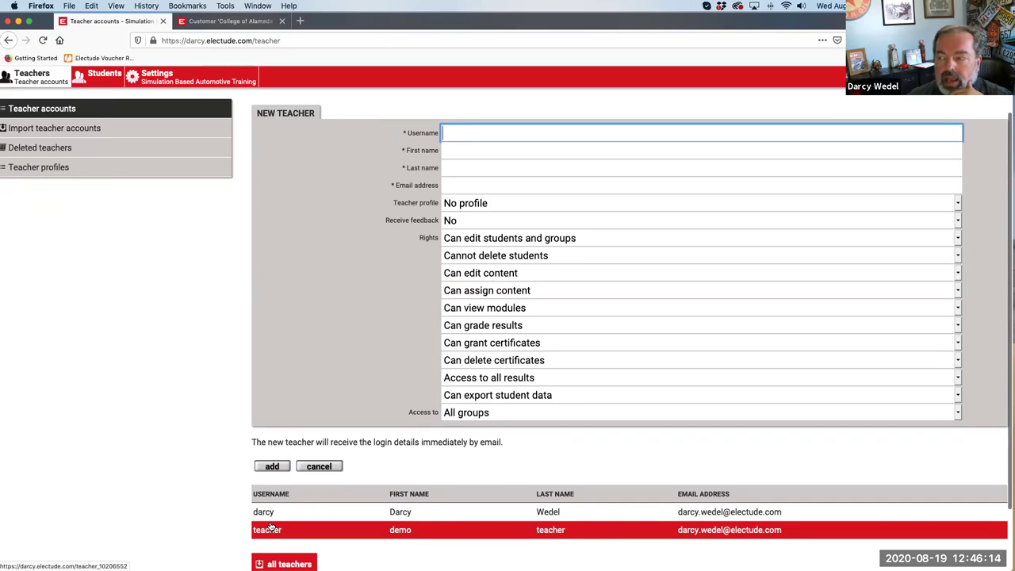
{"action": "scroll", "coordinate": [269, 527], "scroll_direction": "up", "scroll_amount": 2}
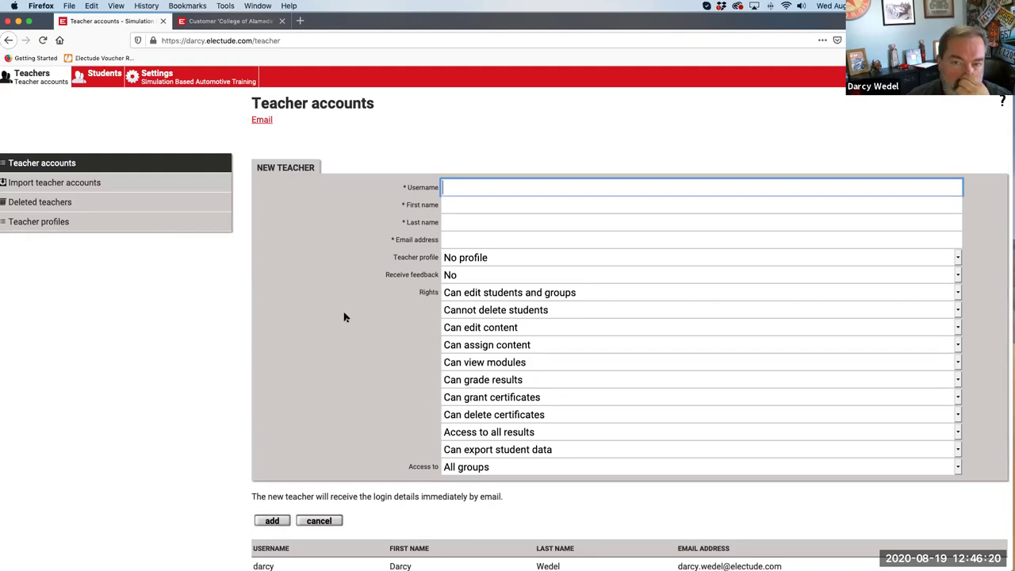
{"action": "scroll", "coordinate": [415, 179], "scroll_direction": "down", "scroll_amount": 1}
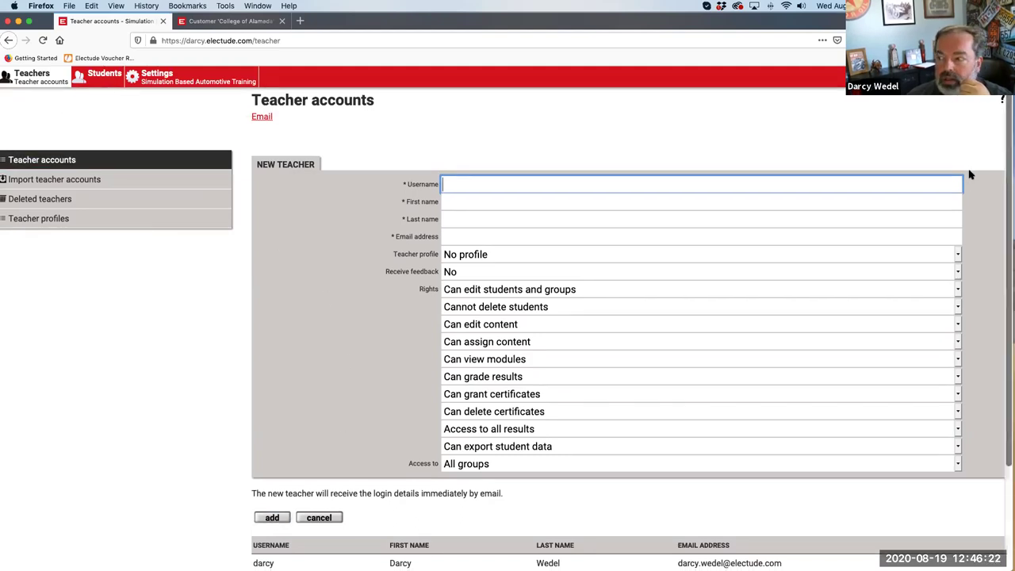
Read the Administrator Manual help on teacher accounts, then close it
{"action": "left_click", "coordinate": [1000, 104]}
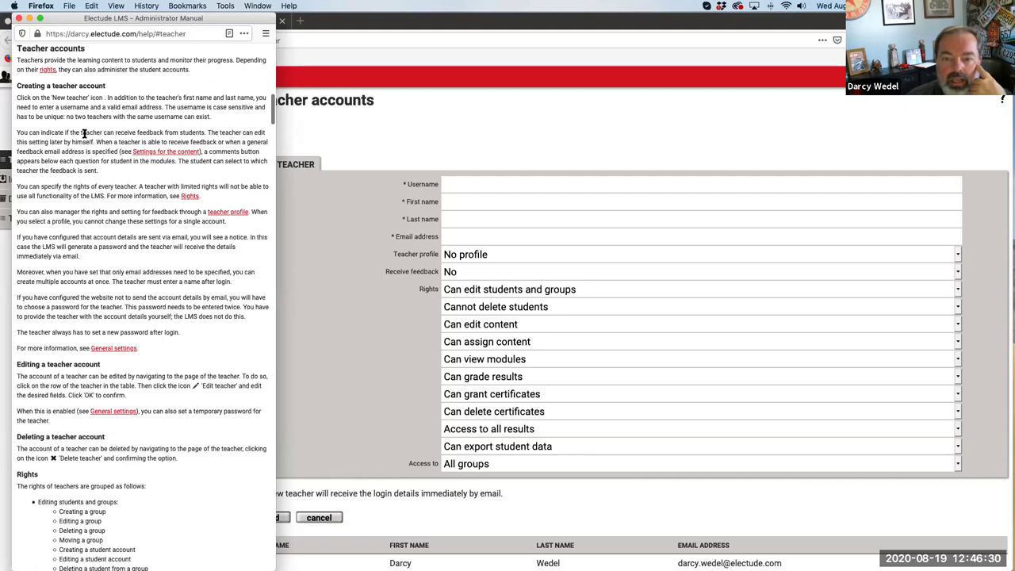
{"action": "scroll", "coordinate": [84, 133], "scroll_direction": "down", "scroll_amount": 4}
{"action": "scroll", "coordinate": [84, 135], "scroll_direction": "down", "scroll_amount": 3}
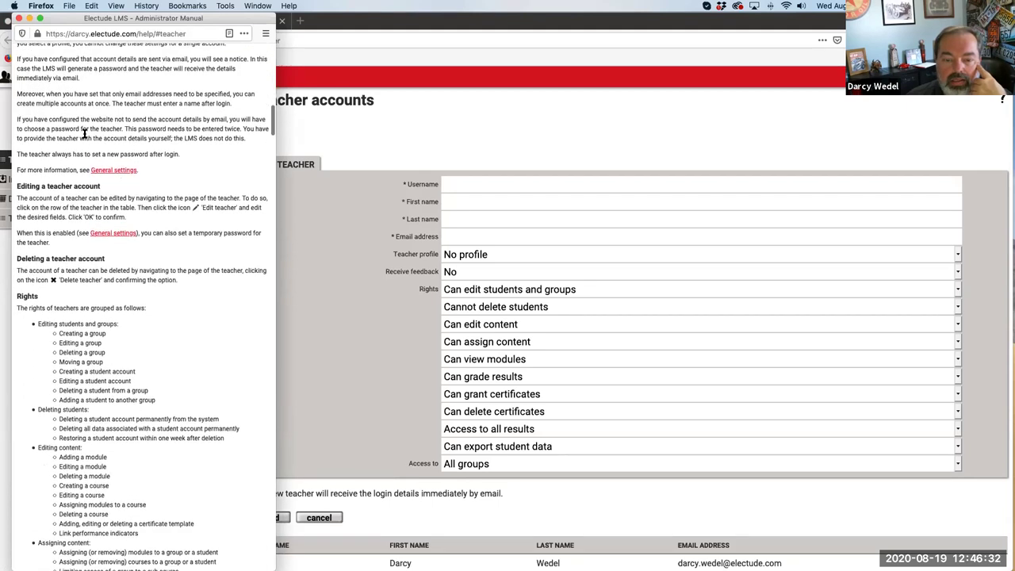
{"action": "scroll", "coordinate": [84, 137], "scroll_direction": "up", "scroll_amount": 5}
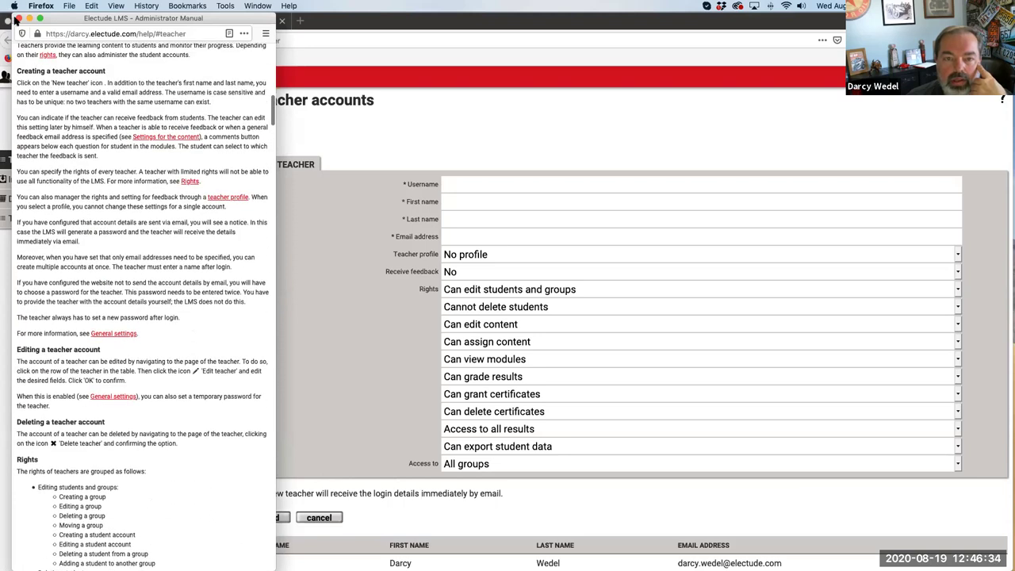
{"action": "left_click", "coordinate": [19, 18]}
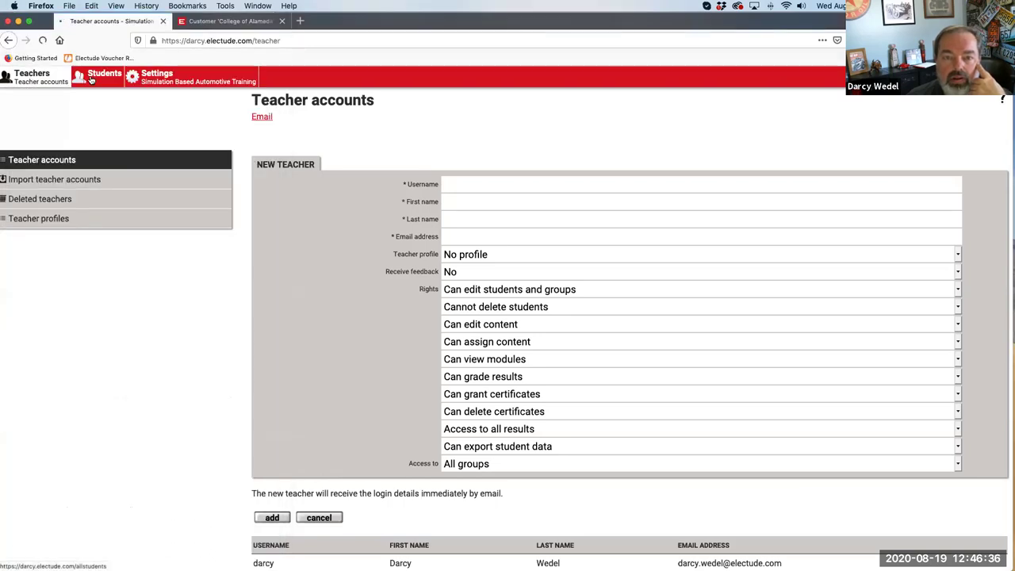
Open Students > Importing student accounts, view its help window, then close the help
{"action": "left_click", "coordinate": [91, 78]}
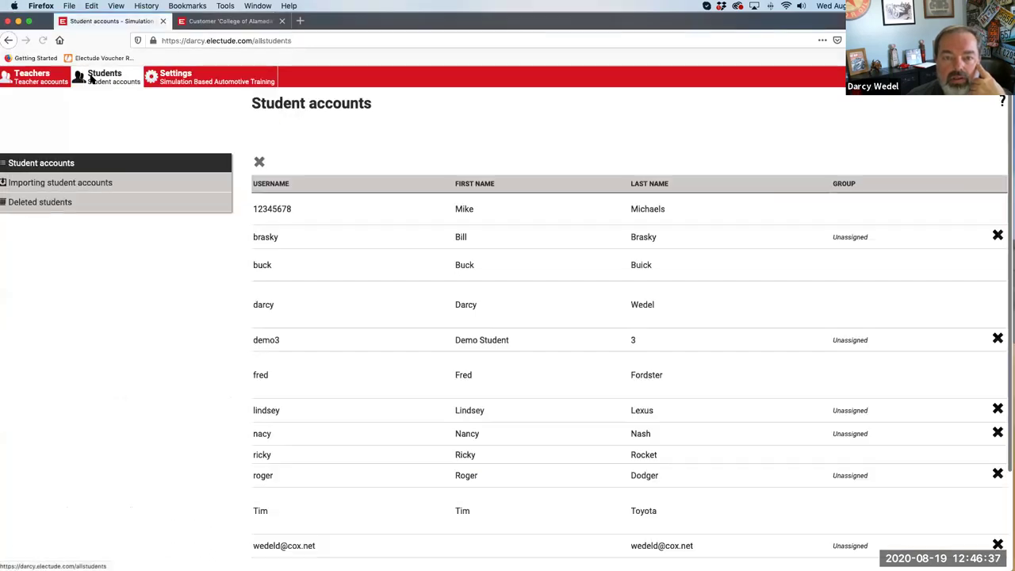
{"action": "left_click", "coordinate": [80, 185]}
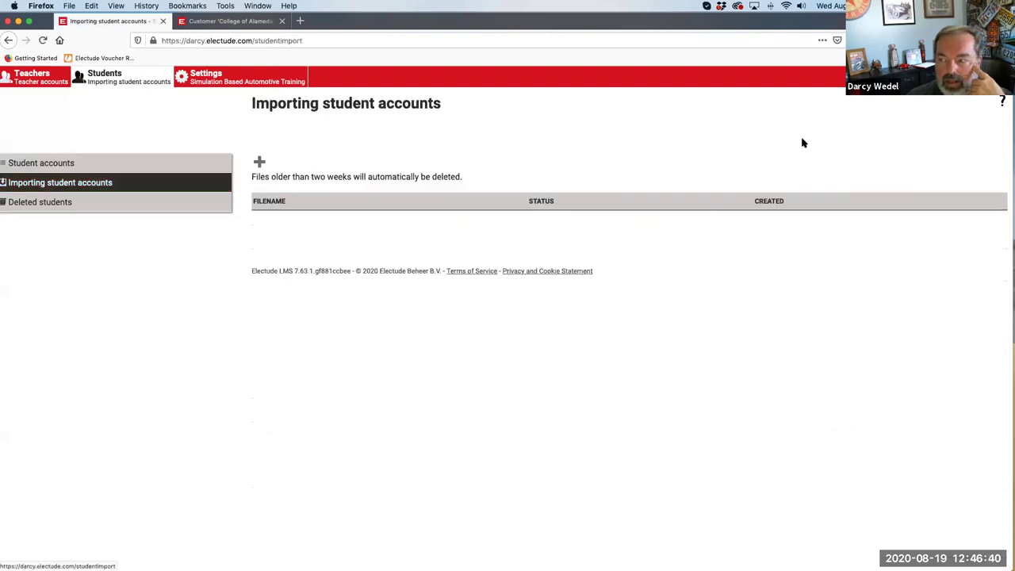
{"action": "left_click", "coordinate": [1003, 100]}
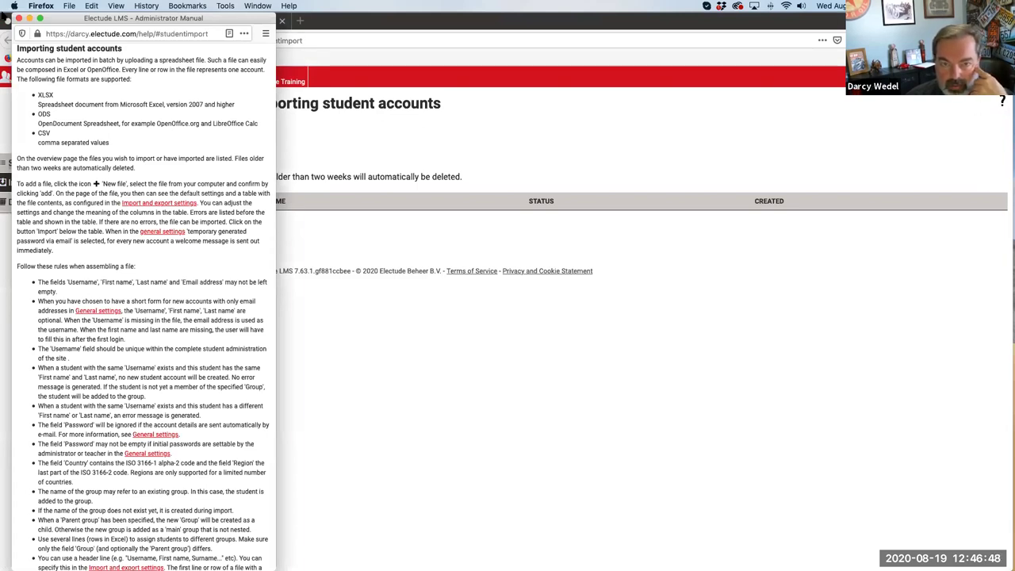
{"action": "left_click", "coordinate": [18, 20]}
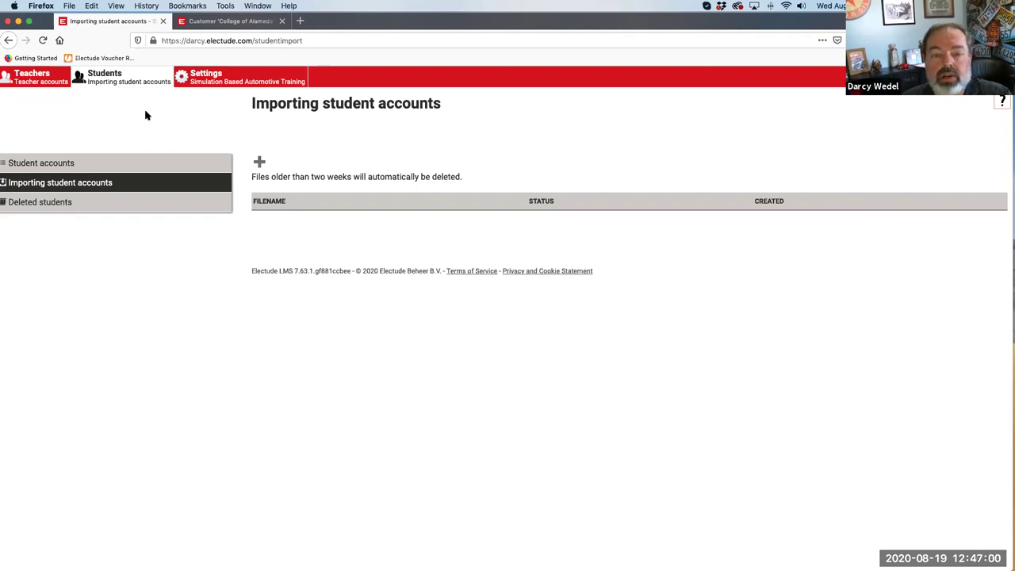
Show the new-file form expecting Username, First name, Last name and Email address, then return
{"action": "left_click", "coordinate": [36, 187]}
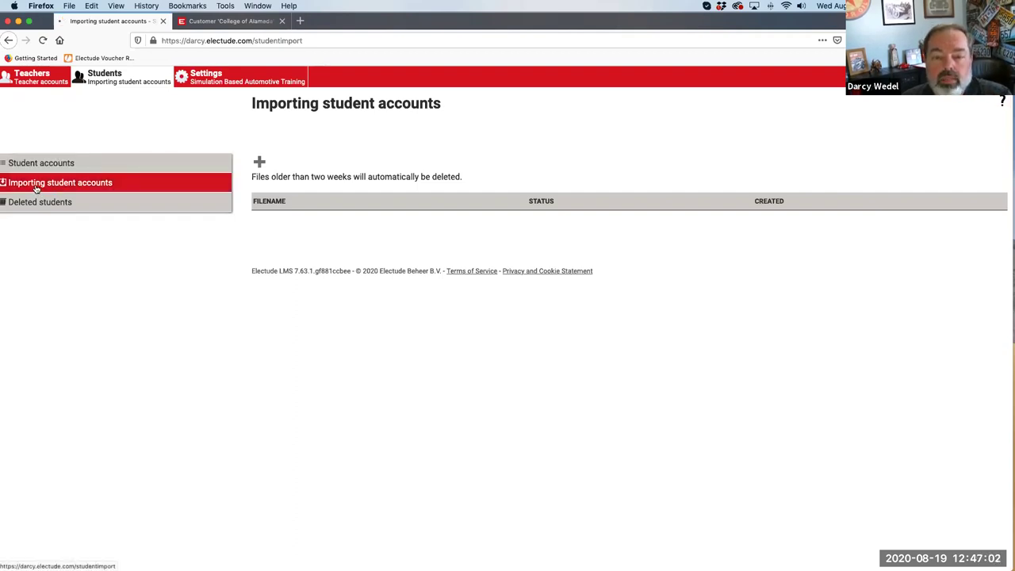
{"action": "left_click", "coordinate": [260, 164]}
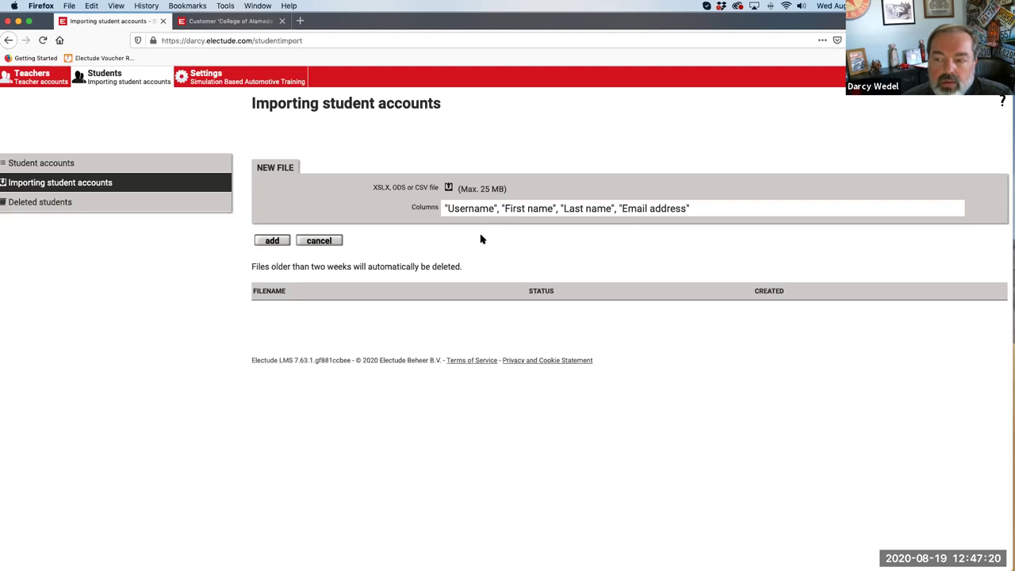
{"action": "left_click", "coordinate": [50, 181]}
In Import & export settings, tick Group, Parent group, Password, Username, First name and Last name
{"action": "left_click", "coordinate": [207, 77]}
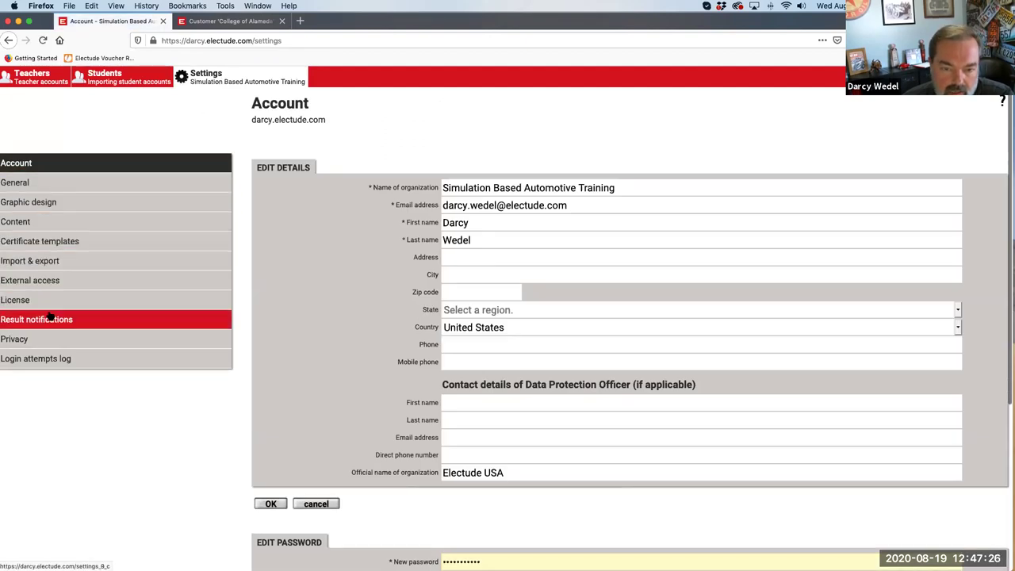
{"action": "left_click", "coordinate": [50, 262]}
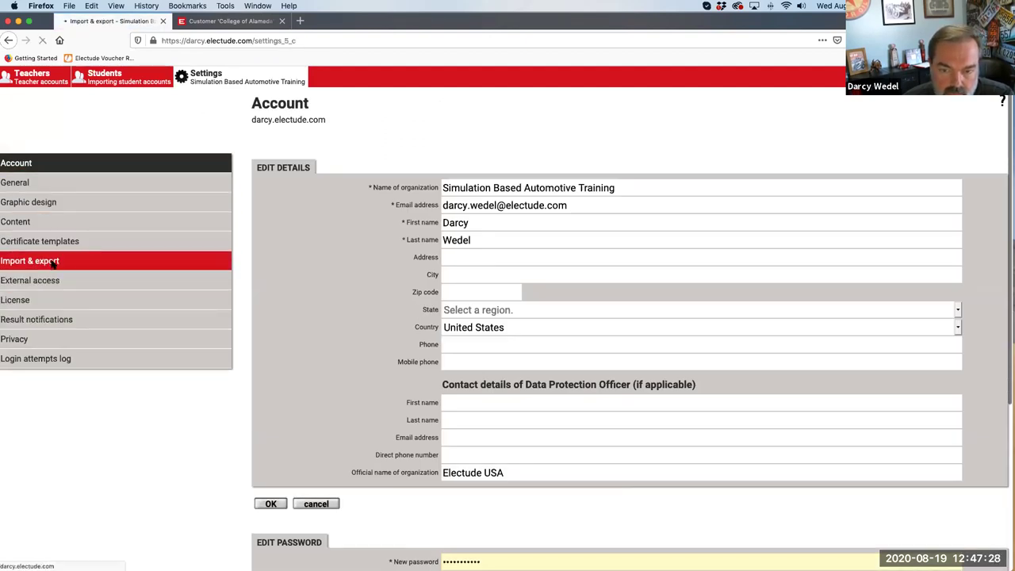
{"action": "scroll", "coordinate": [302, 302], "scroll_direction": "down", "scroll_amount": 5}
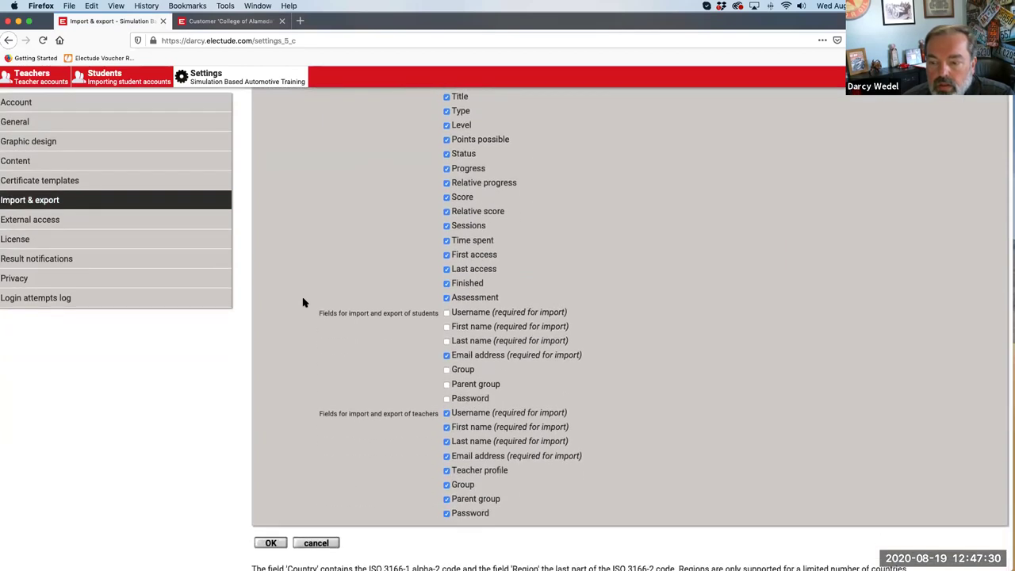
{"action": "left_click", "coordinate": [447, 346]}
{"action": "left_click", "coordinate": [447, 361]}
{"action": "left_click", "coordinate": [447, 375]}
{"action": "left_click", "coordinate": [446, 289]}
{"action": "left_click", "coordinate": [446, 303]}
{"action": "left_click", "coordinate": [446, 317]}
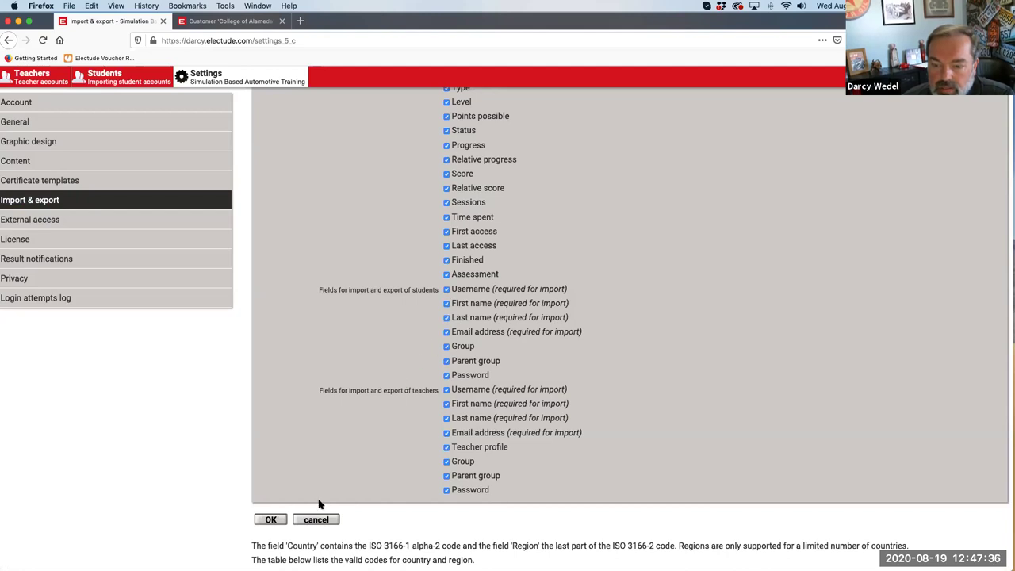
Save the settings and open a new student import file to see the seven expected columns
{"action": "left_click", "coordinate": [271, 521]}
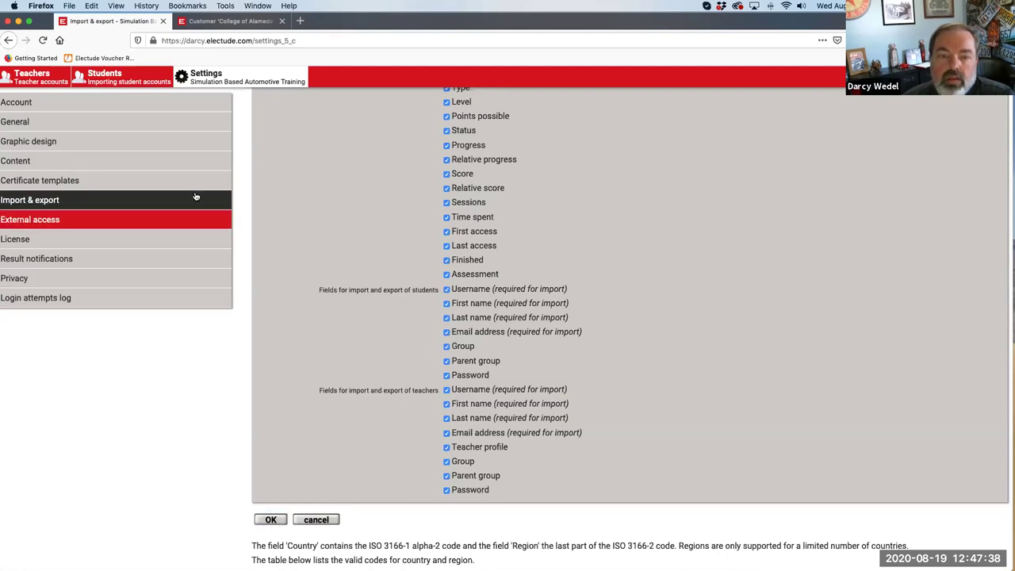
{"action": "left_click", "coordinate": [116, 80]}
{"action": "left_click", "coordinate": [259, 162]}
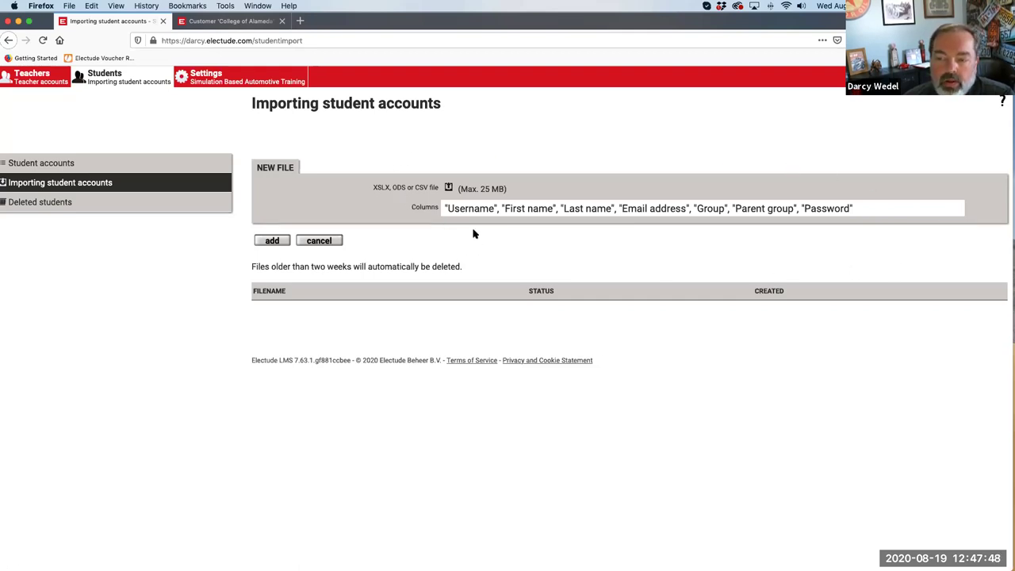
{"action": "mouse_move", "coordinate": [578, 555]}
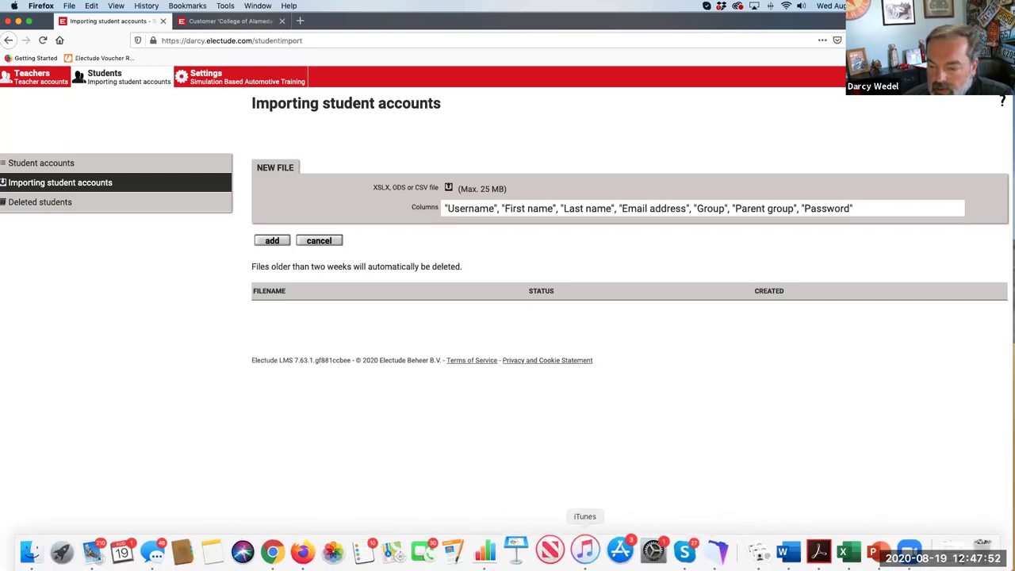
Create a blank Excel workbook, Book3, positioned so the import column list stays visible
{"action": "left_click", "coordinate": [850, 554]}
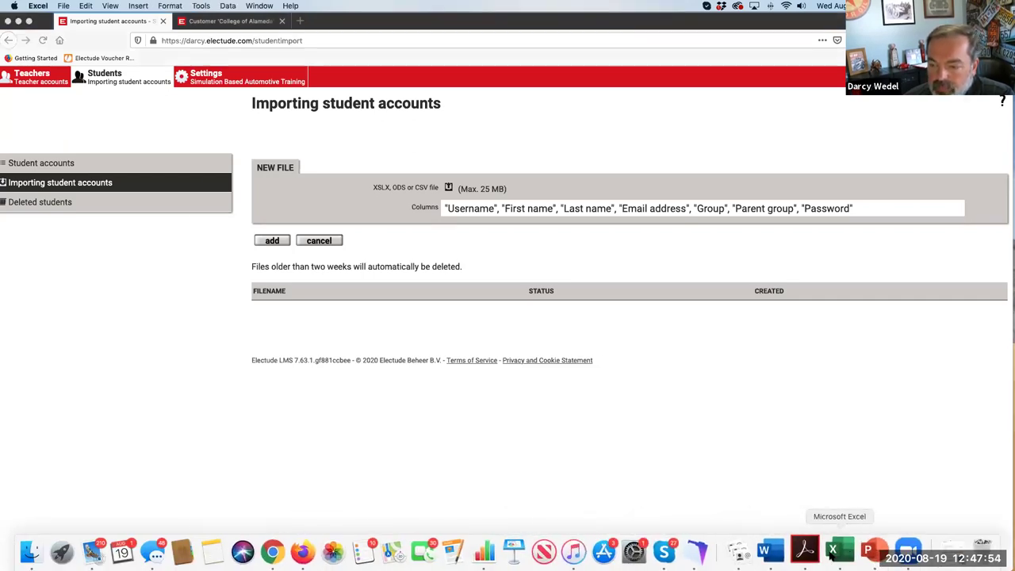
{"action": "left_click", "coordinate": [63, 7]}
{"action": "left_click", "coordinate": [69, 19]}
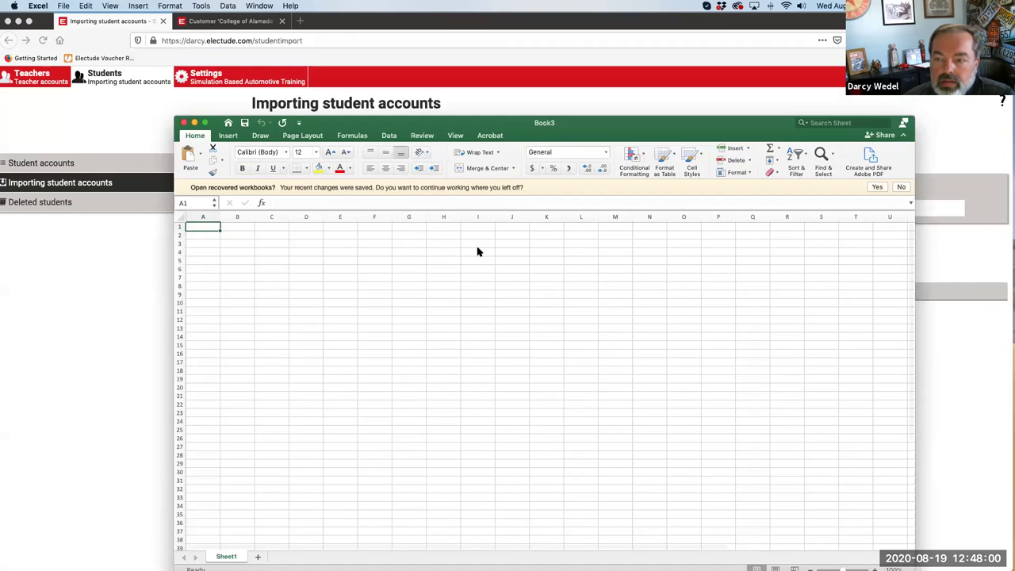
{"action": "left_click_drag", "start_coordinate": [477, 123], "coordinate": [707, 234]}
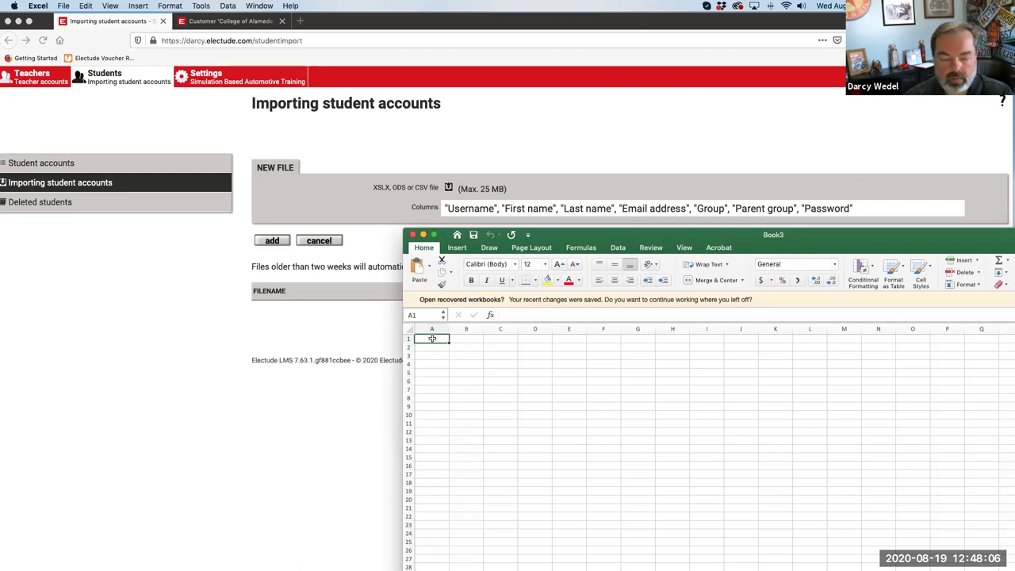
Enter the headings Un, FN, LN and Email in cells A1 to D1
{"action": "type", "text": "Un"}
{"action": "key", "text": "Tab"}
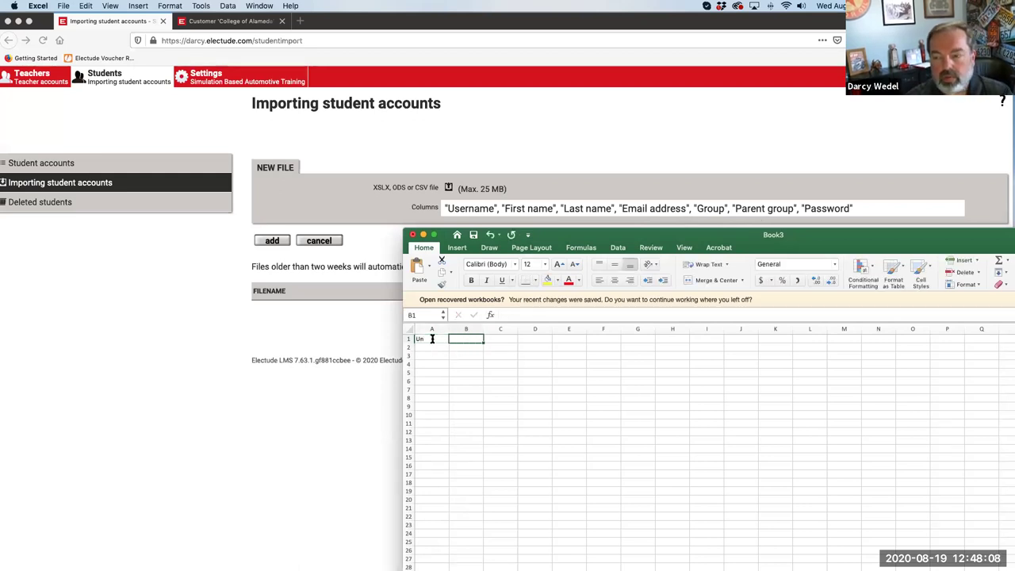
{"action": "type", "text": "FN"}
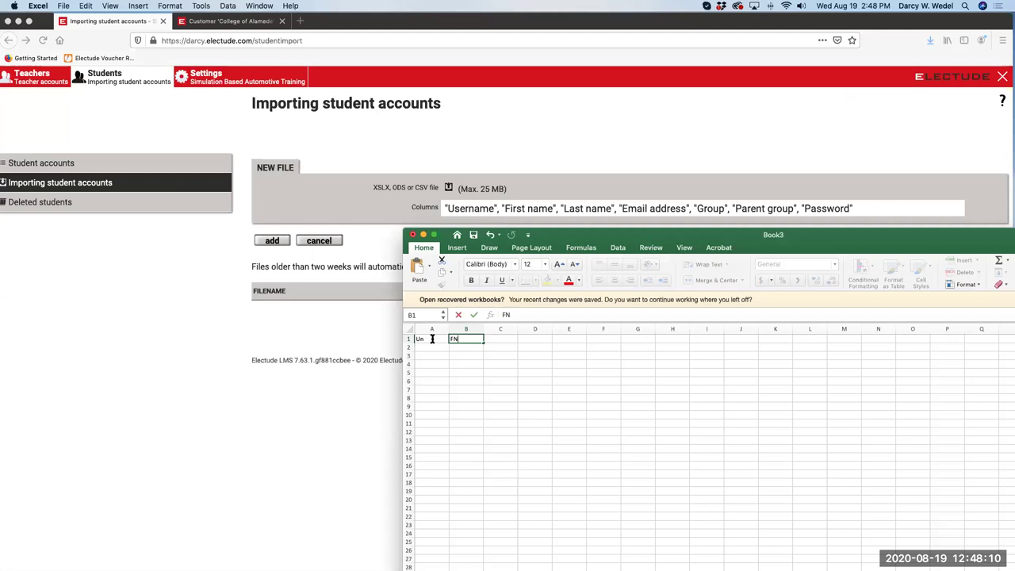
{"action": "key", "text": "Tab"}
{"action": "type", "text": "LN"}
{"action": "key", "text": "Tab"}
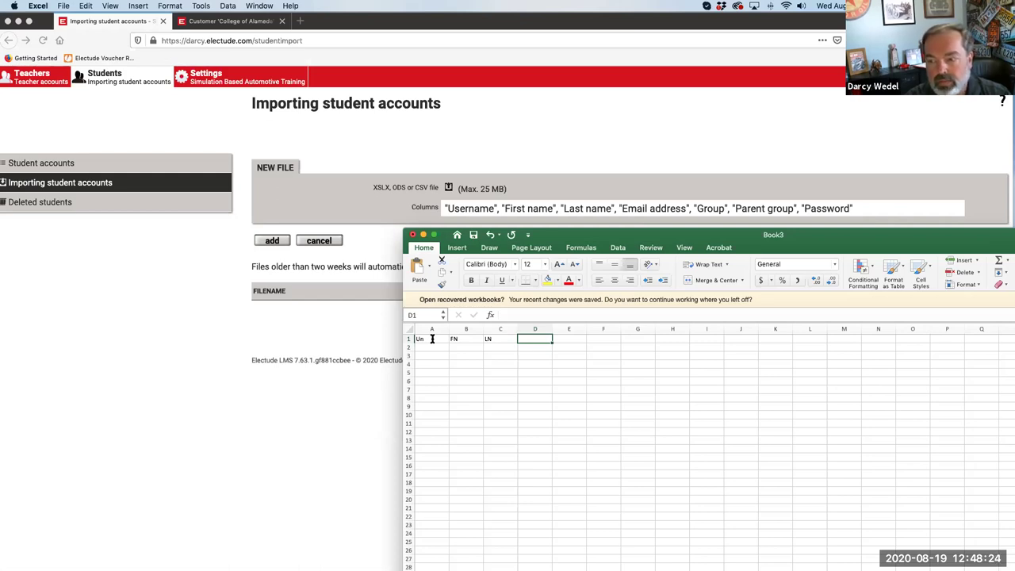
{"action": "type", "text": "Email"}
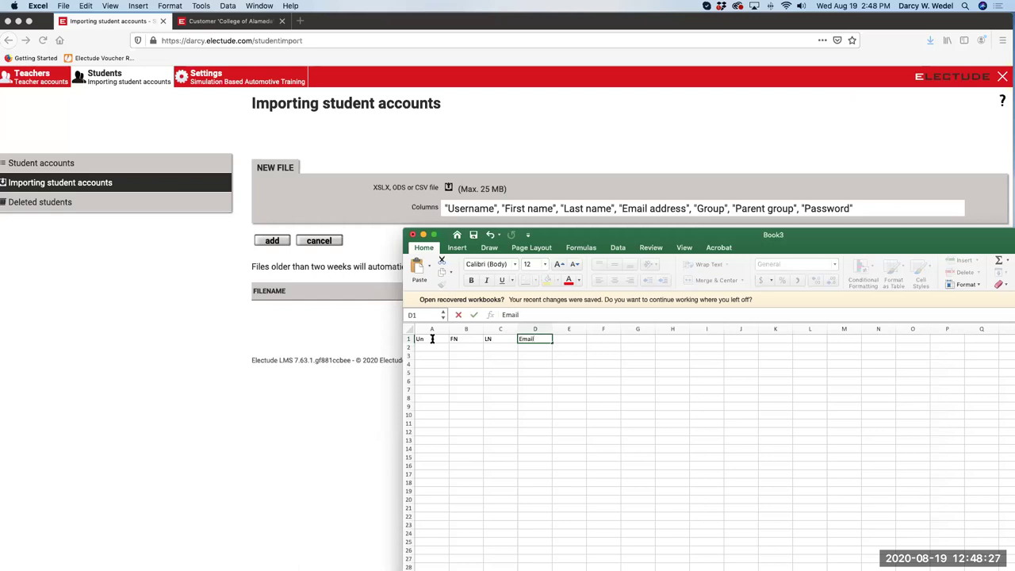
{"action": "key", "text": "Tab"}
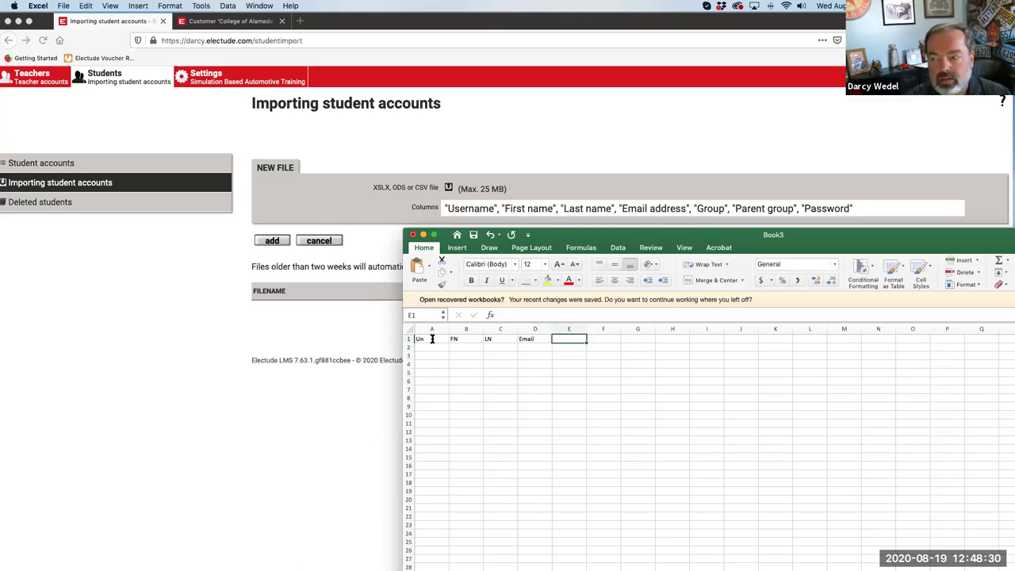
Enter the headings group, parent group and passwrod in cells E1 to G1
{"action": "type", "text": "g"}
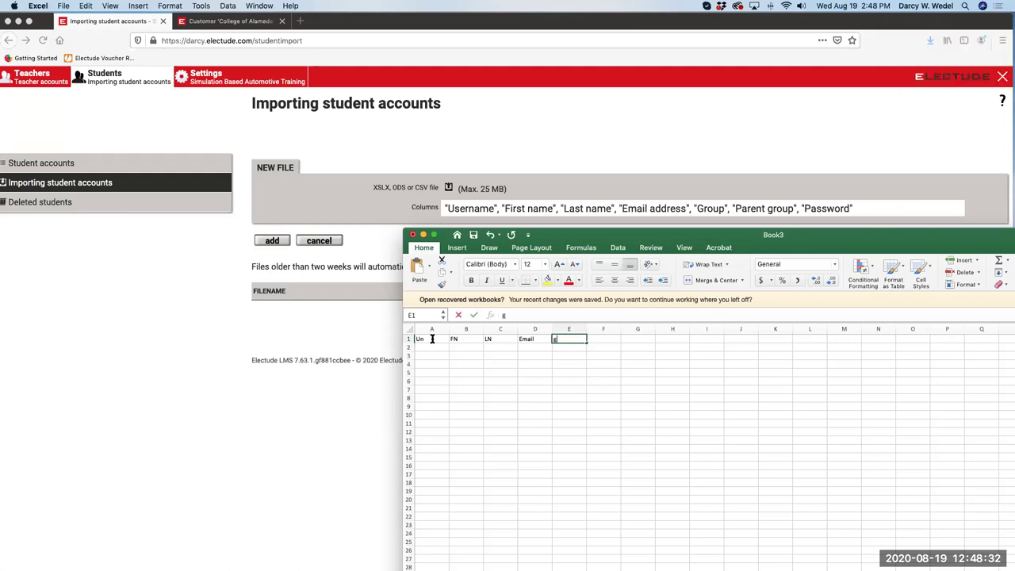
{"action": "type", "text": "roup"}
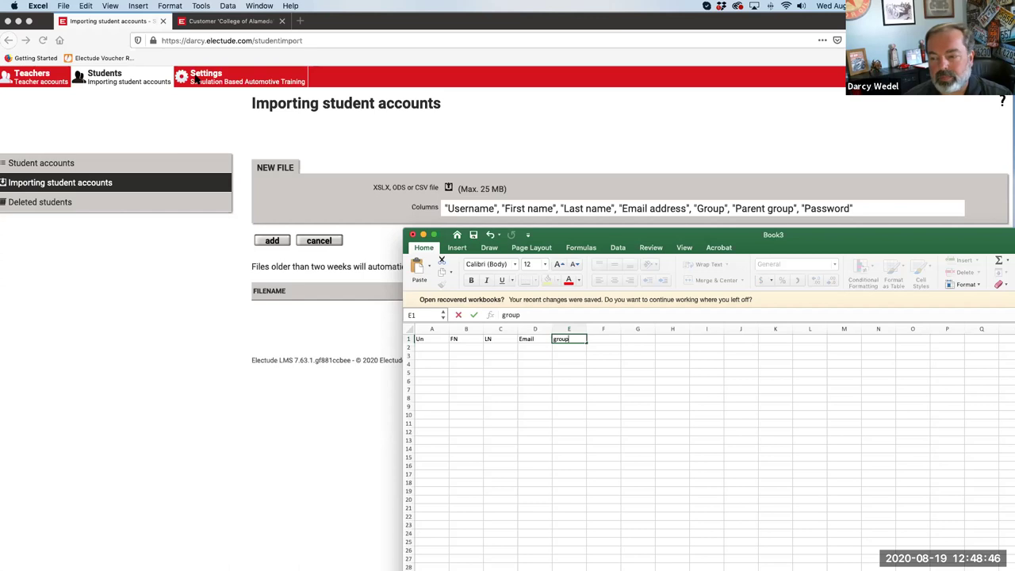
{"action": "left_click", "coordinate": [604, 338]}
{"action": "type", "text": "parent"}
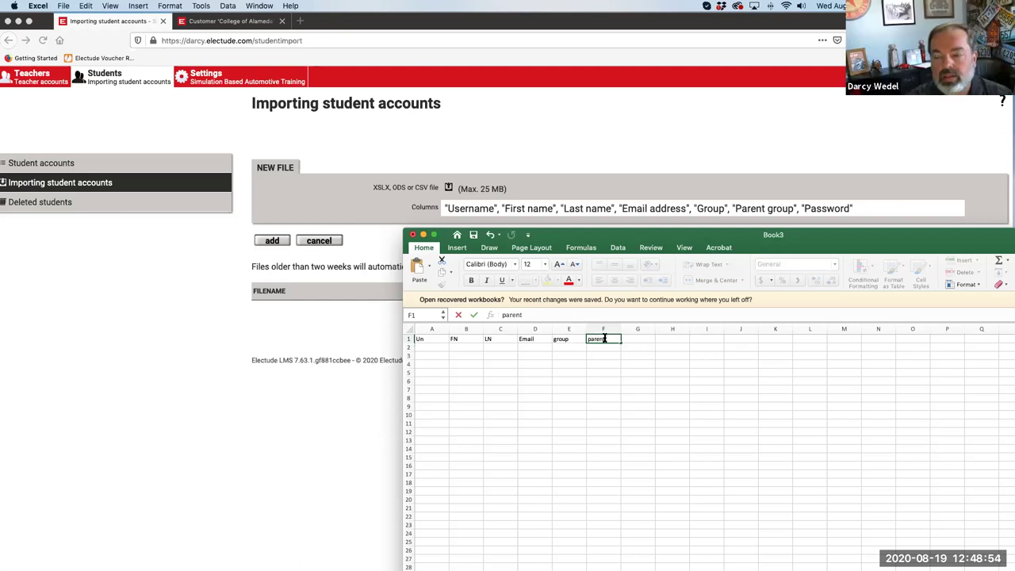
{"action": "type", "text": "gr"}
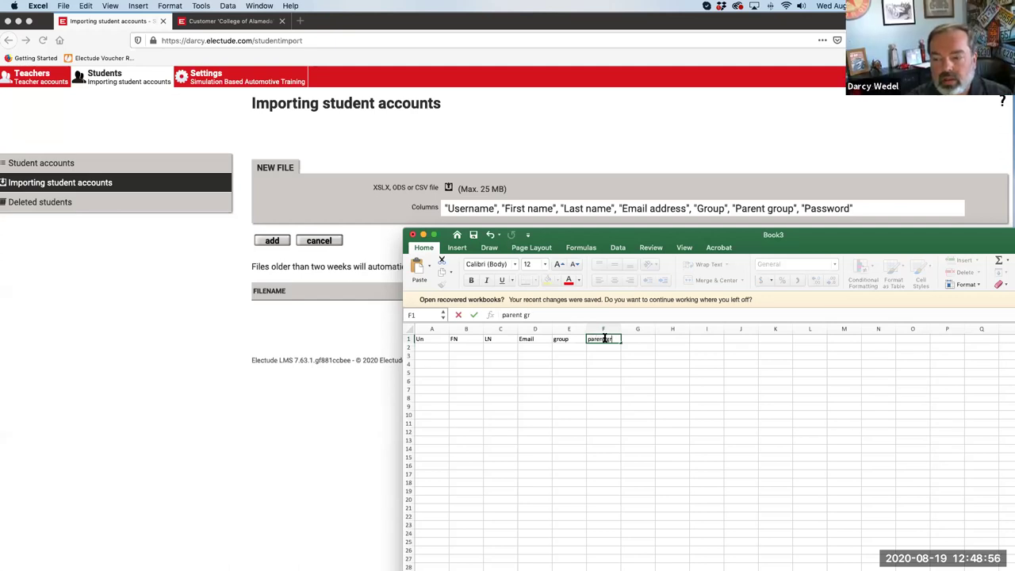
{"action": "type", "text": "oup"}
{"action": "key", "text": "Tab"}
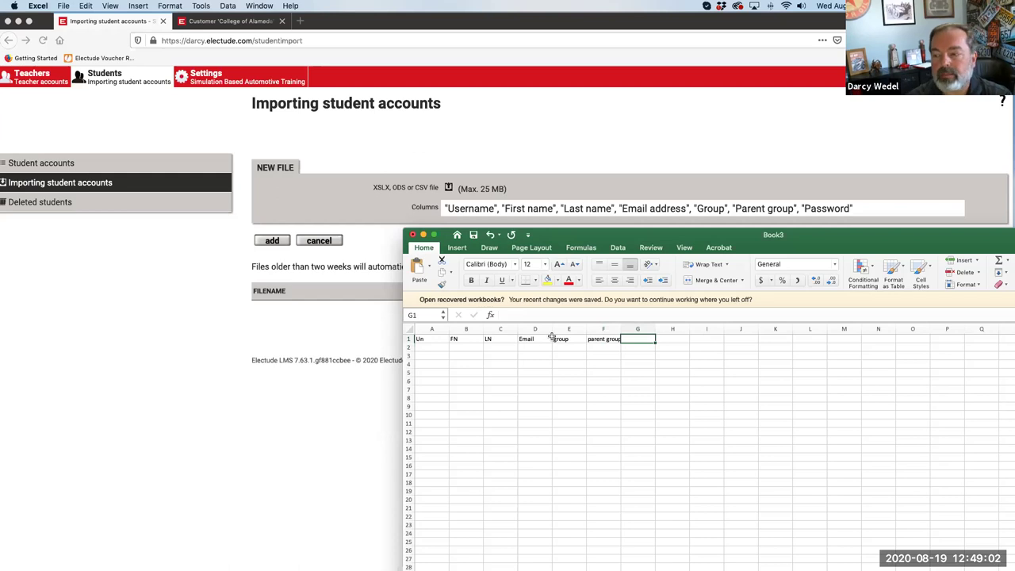
{"action": "type", "text": "passw"}
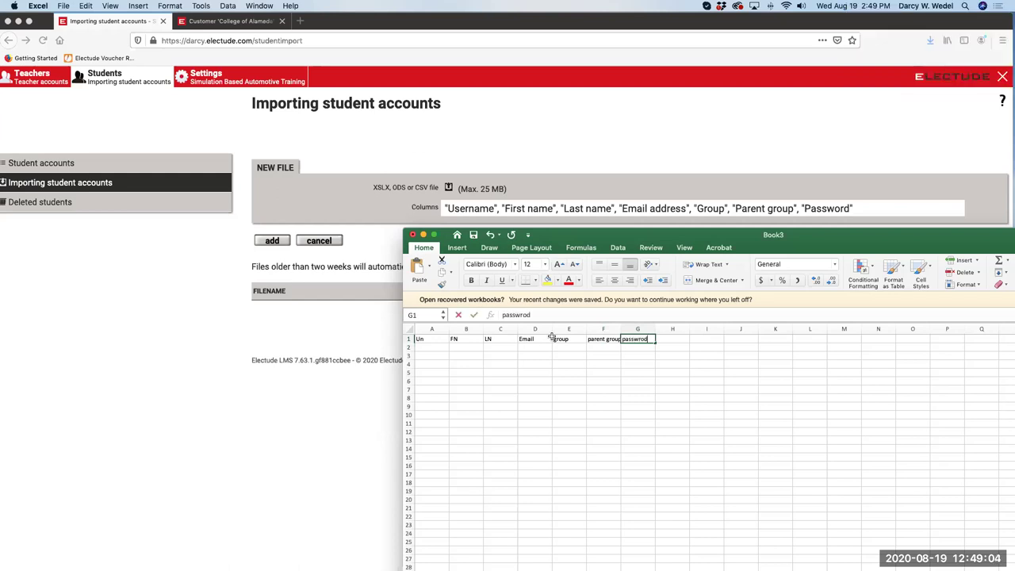
{"action": "type", "text": "rod"}
{"action": "left_click", "coordinate": [549, 373]}
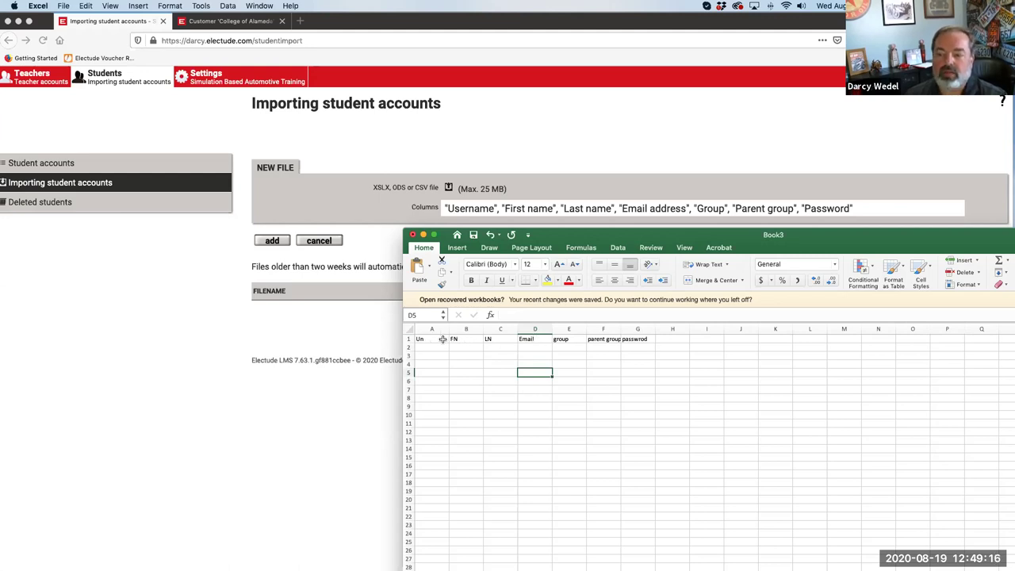
Enter the sample username 87654321 in A2, replacing a mistyped first attempt
{"action": "left_click", "coordinate": [407, 339]}
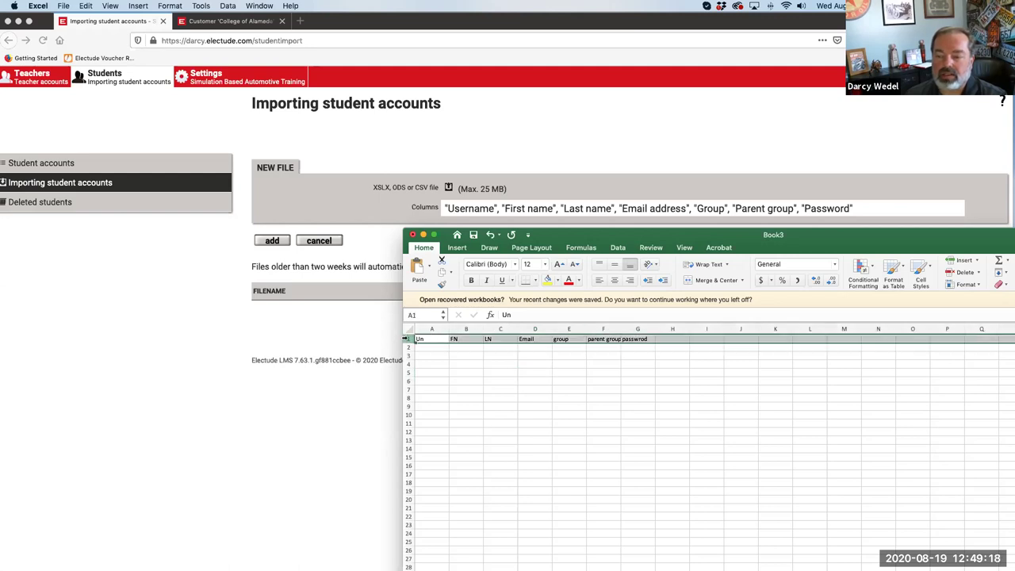
{"action": "left_click", "coordinate": [425, 347]}
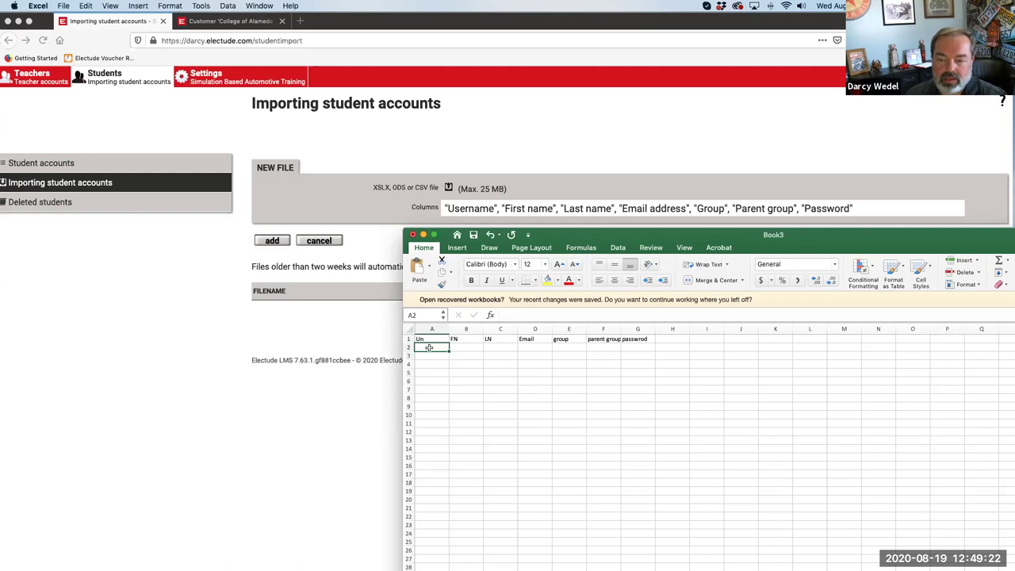
{"action": "type", "text": "1232344555"}
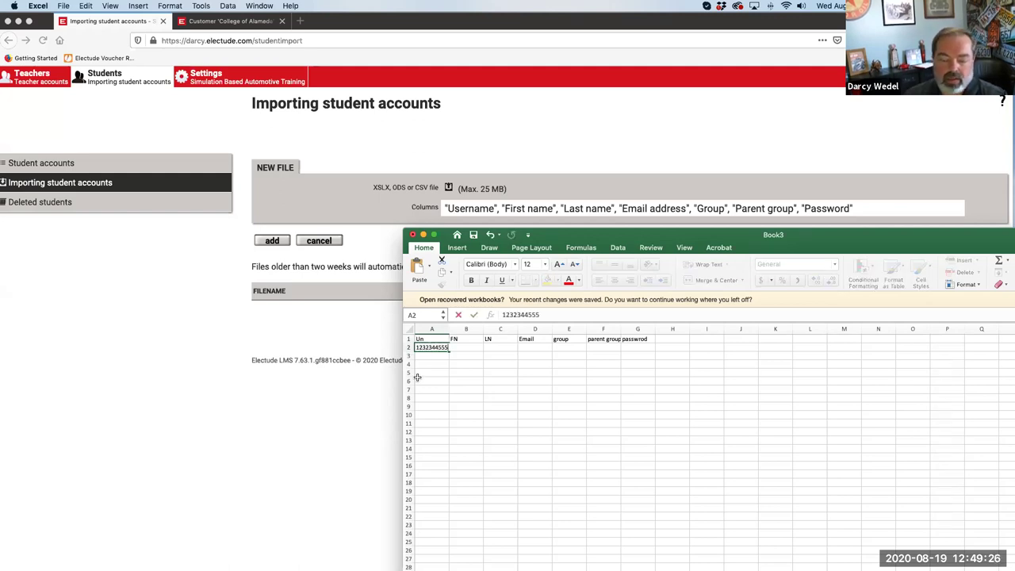
{"action": "key", "text": "BackSpace"}
{"action": "key", "text": "BackSpace"}
{"action": "key", "text": "BackSpace"}
{"action": "key", "text": "BackSpace"}
{"action": "key", "text": "BackSpace"}
{"action": "key", "text": "BackSpace"}
{"action": "key", "text": "BackSpace"}
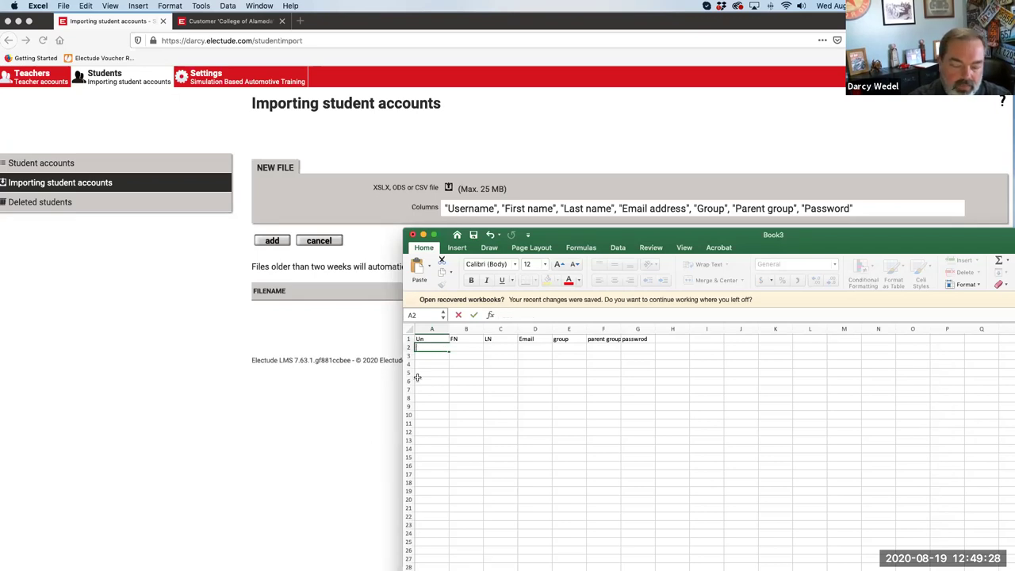
{"action": "type", "text": "87654321"}
{"action": "left_click", "coordinate": [427, 381]}
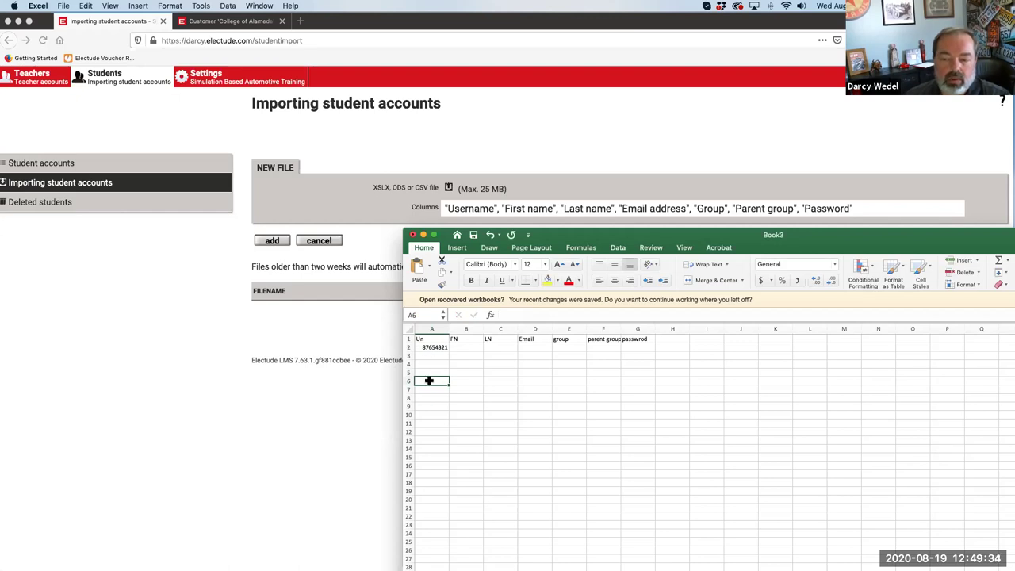
Fill B2 to D2 with the sample student's first name, last name and e-mail address
{"action": "left_click", "coordinate": [463, 346]}
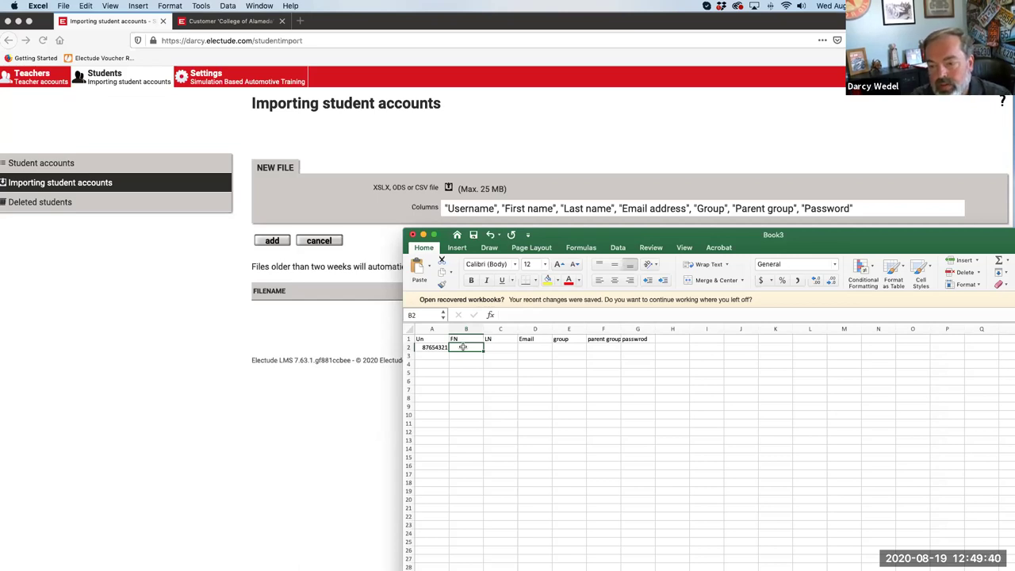
{"action": "key", "text": "Tab"}
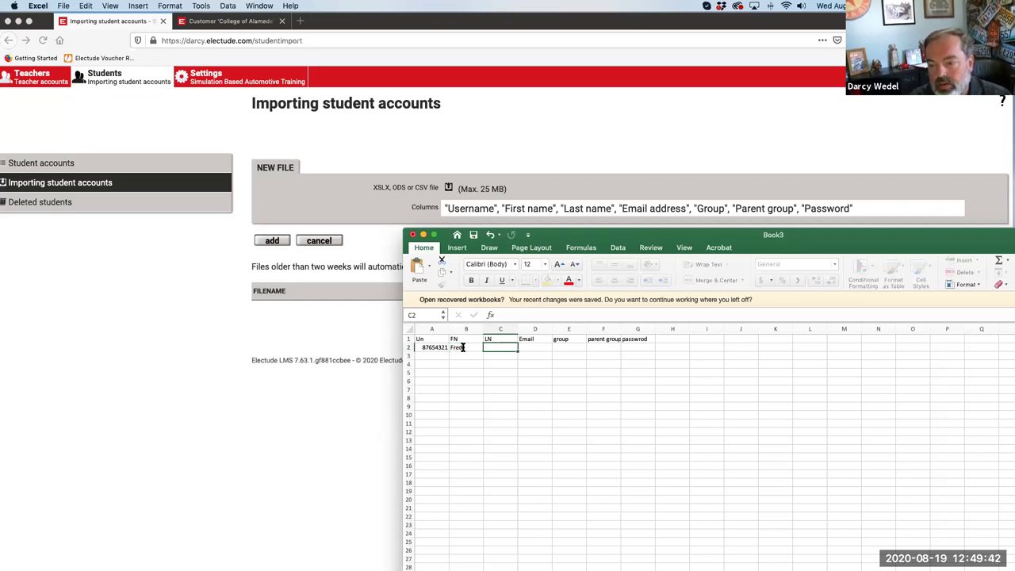
{"action": "left_click", "coordinate": [545, 349]}
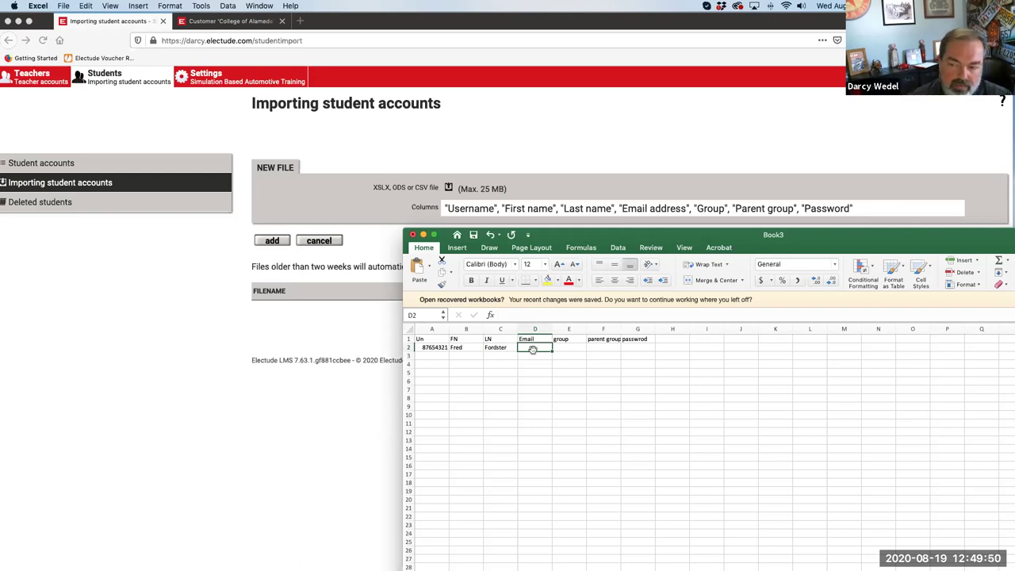
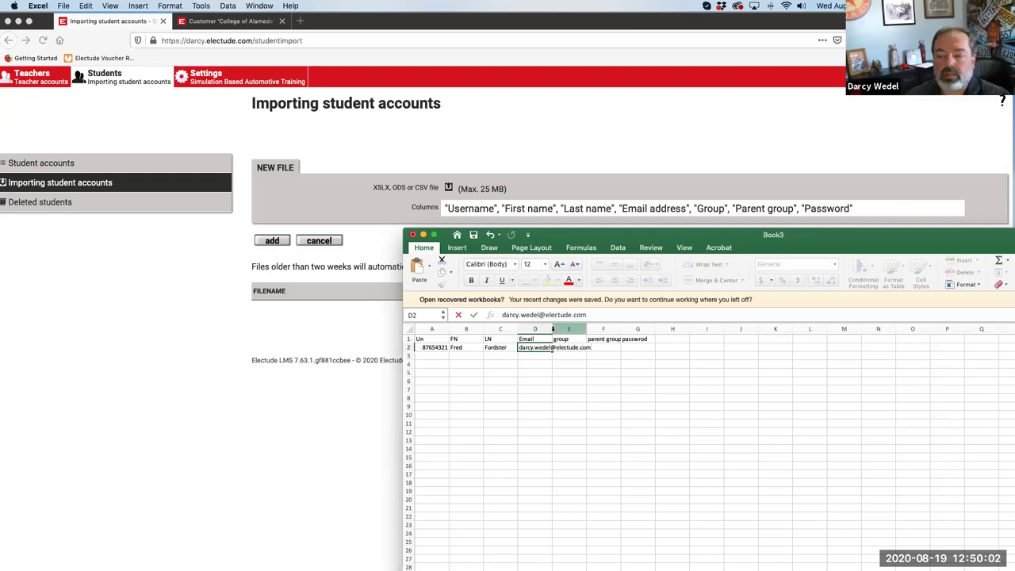
Widen column D to about 32 so the full e-mail address in D2 shows
{"action": "left_click", "coordinate": [547, 328]}
{"action": "left_click_drag", "start_coordinate": [553, 328], "coordinate": [621, 332]}
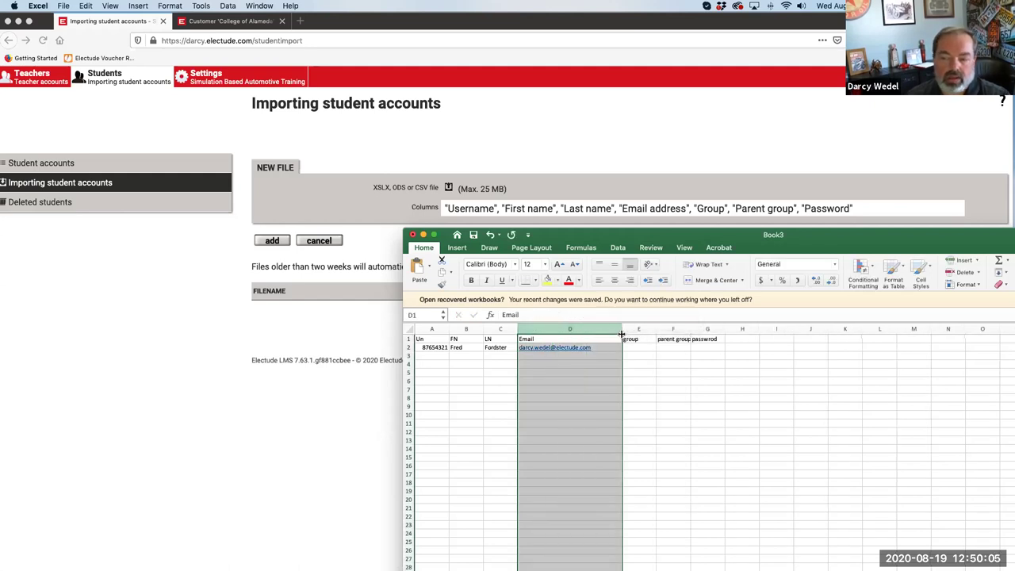
{"action": "left_click", "coordinate": [604, 390]}
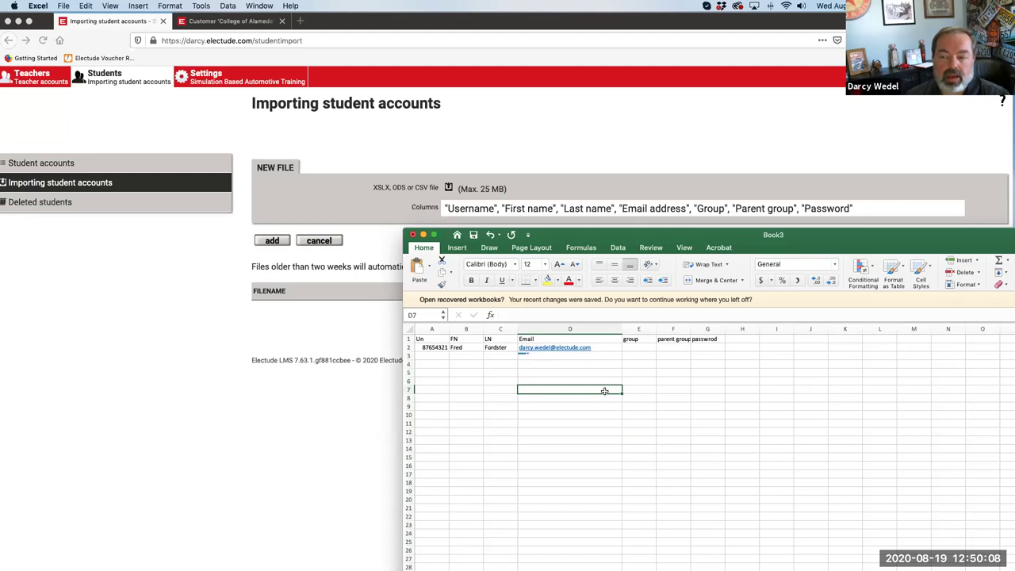
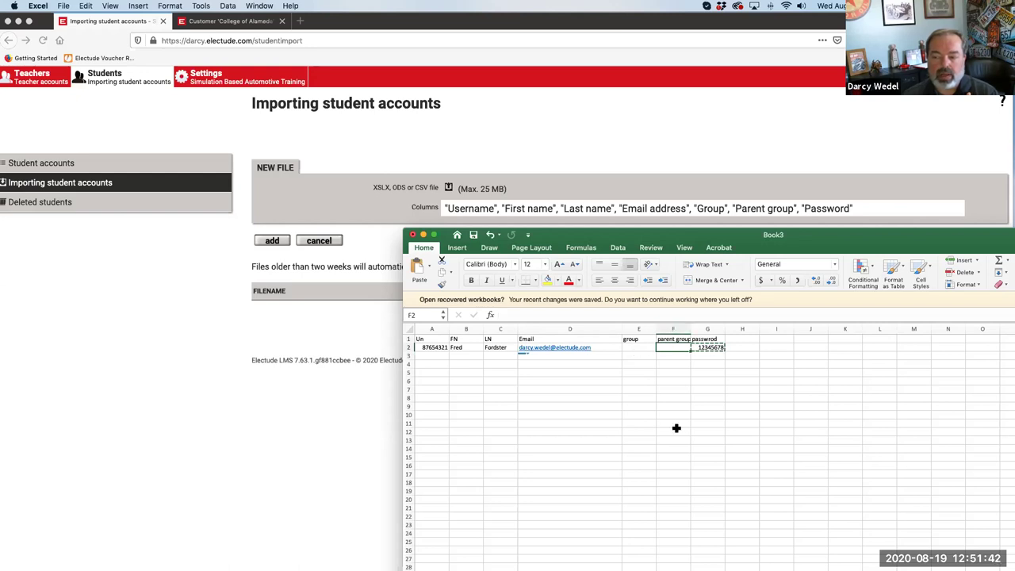
Enter group '1210 Electrial' in E2 and parent group 'Campus A' in F2
{"action": "left_click", "coordinate": [632, 347]}
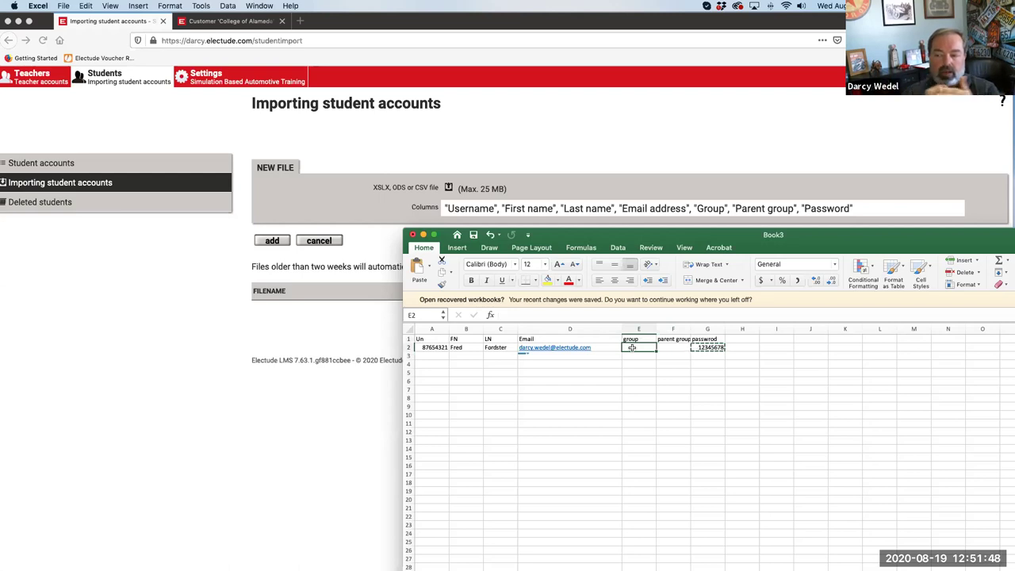
{"action": "left_click", "coordinate": [670, 347]}
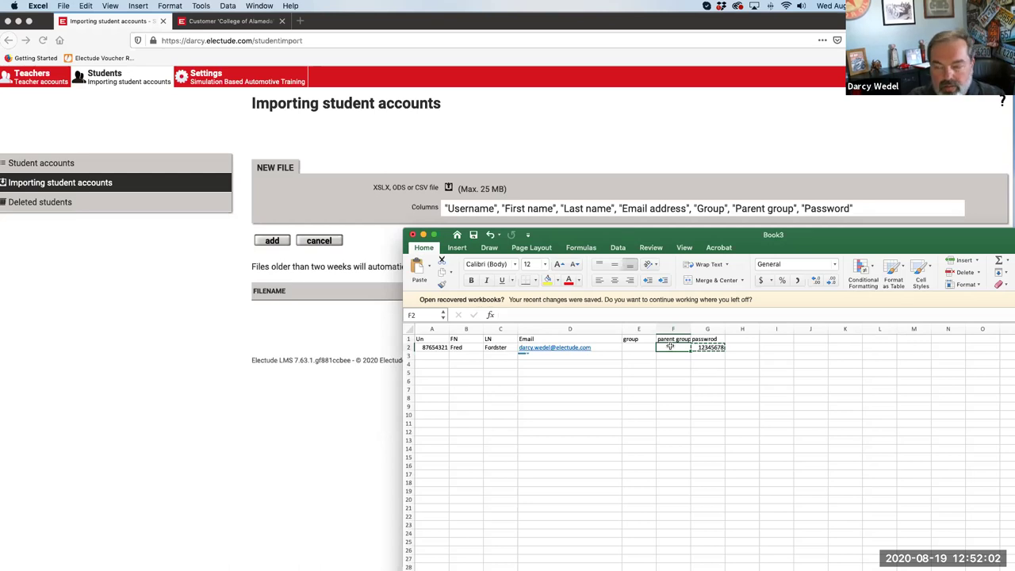
{"action": "type", "text": "Campus A"}
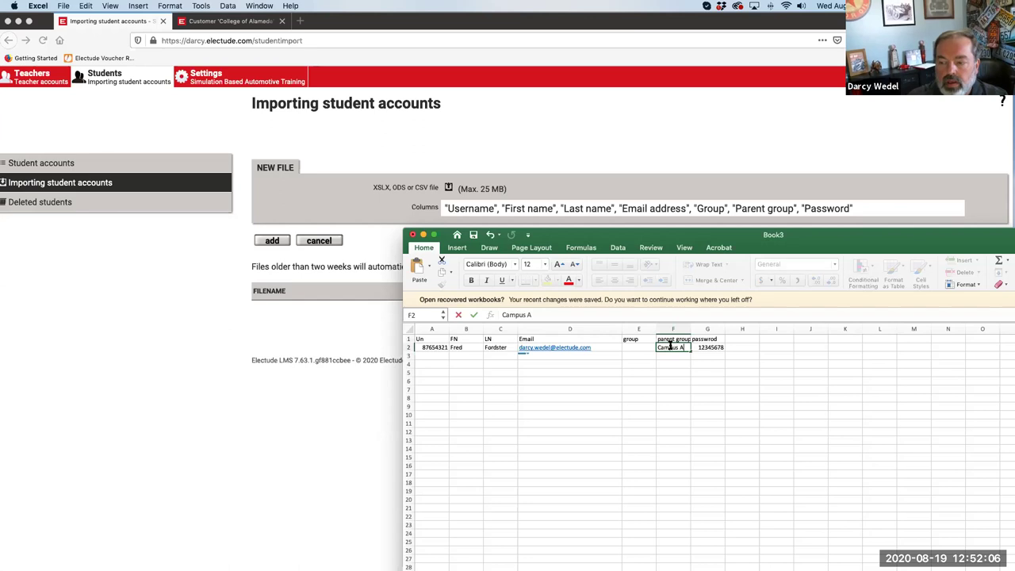
{"action": "left_click", "coordinate": [632, 347]}
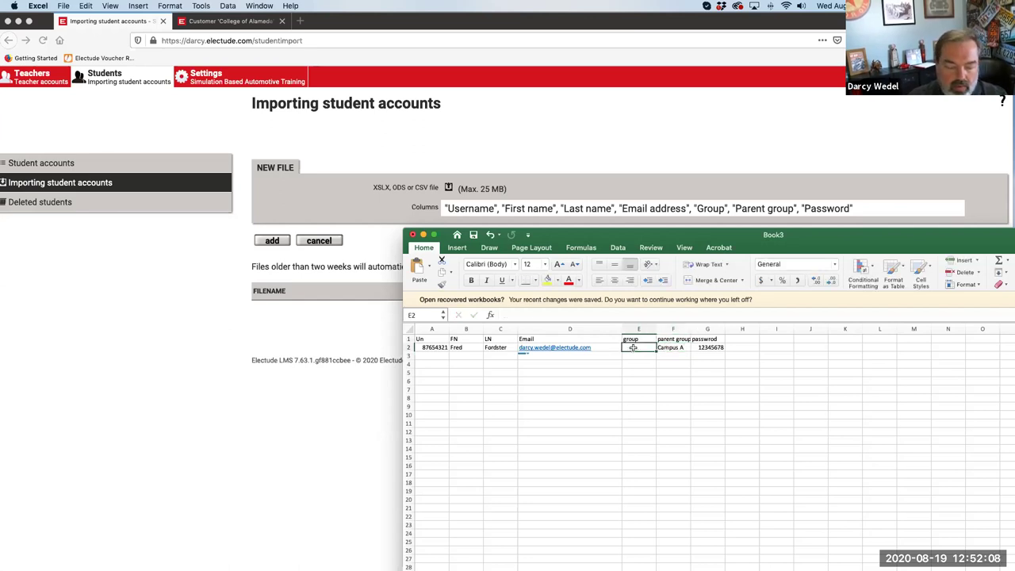
{"action": "type", "text": "1210 Electrial"}
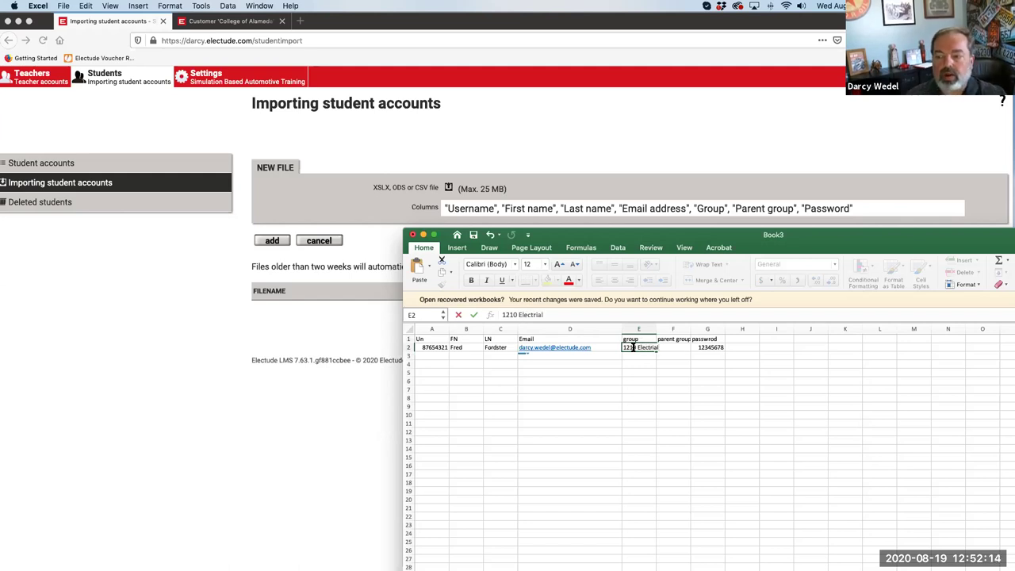
{"action": "key", "text": "Tab"}
{"action": "type", "text": "Campus A"}
{"action": "key", "text": "Return"}
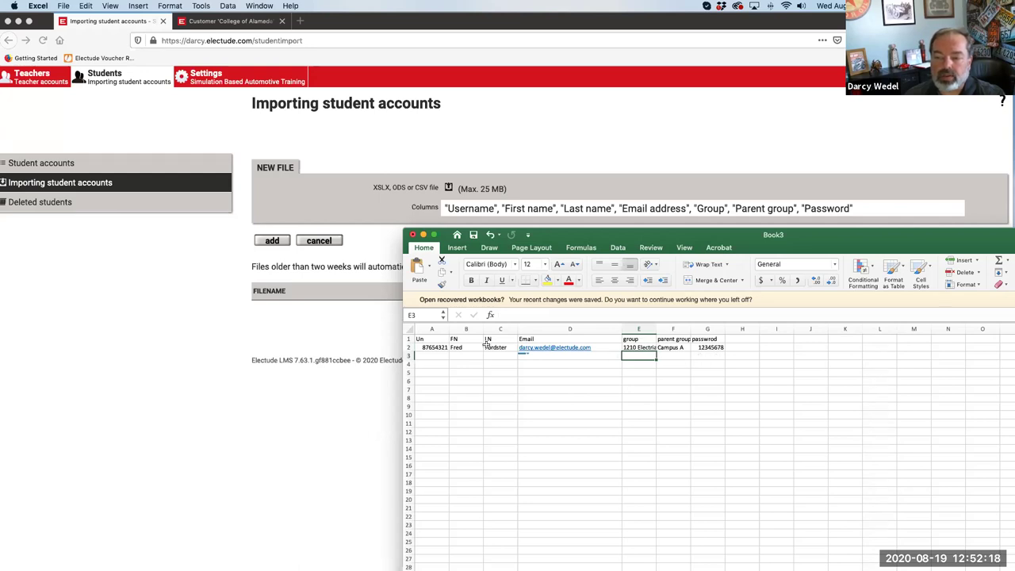
Copy the student's row 2 and paste it into row 3
{"action": "left_click", "coordinate": [409, 347]}
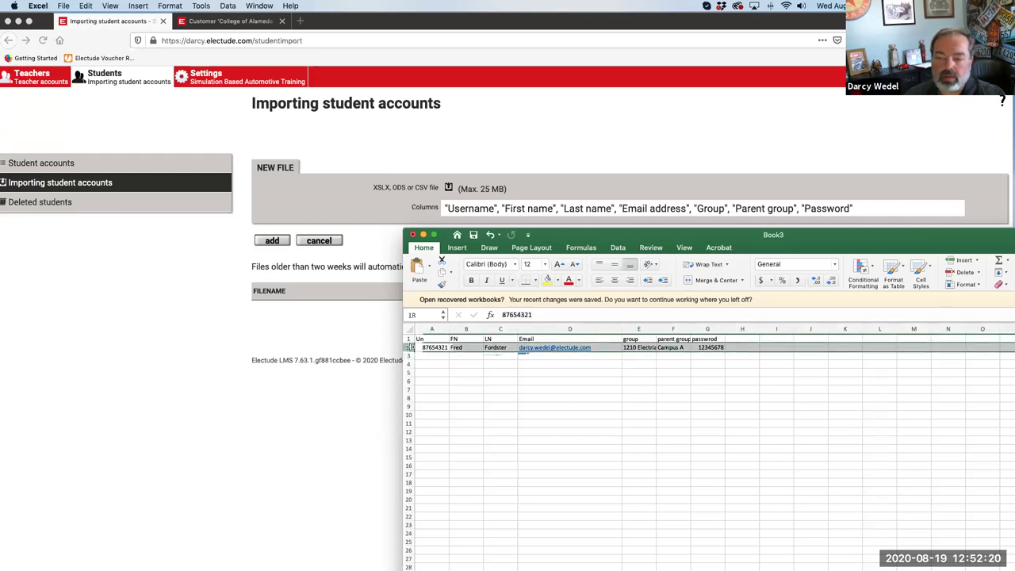
{"action": "right_click", "coordinate": [409, 348]}
{"action": "left_click", "coordinate": [429, 361]}
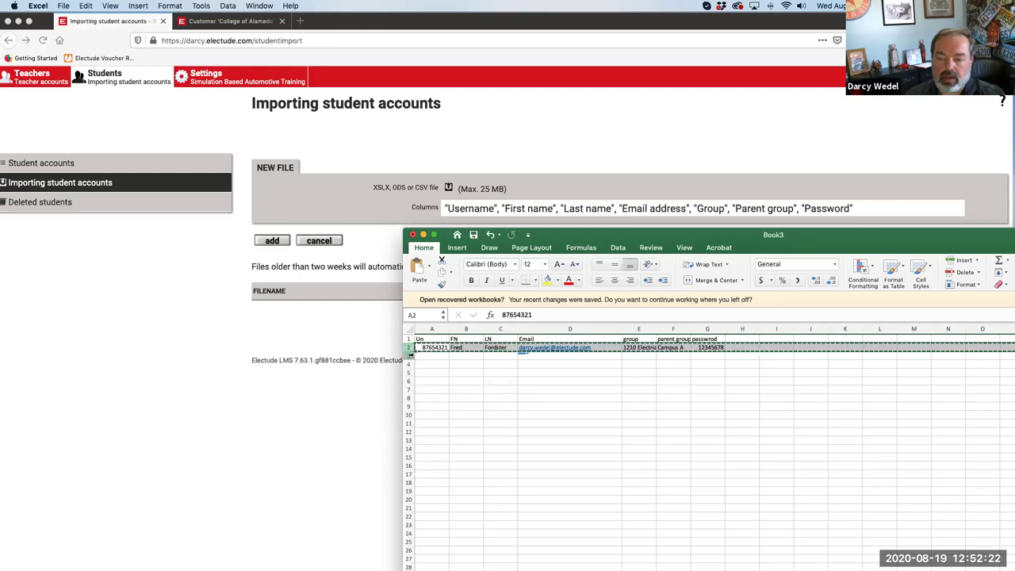
{"action": "left_click", "coordinate": [409, 355]}
{"action": "right_click", "coordinate": [410, 356]}
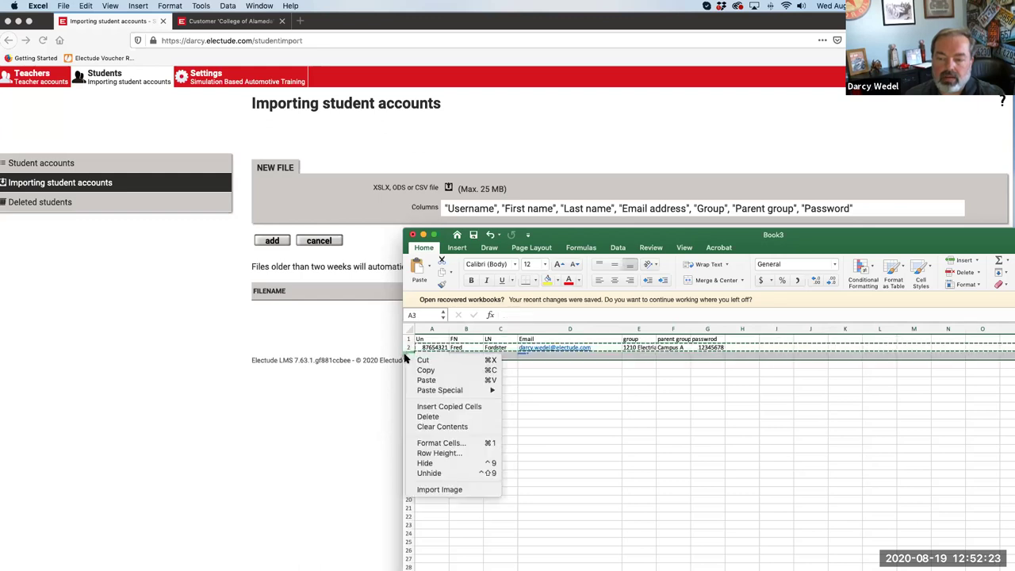
{"action": "left_click", "coordinate": [436, 381]}
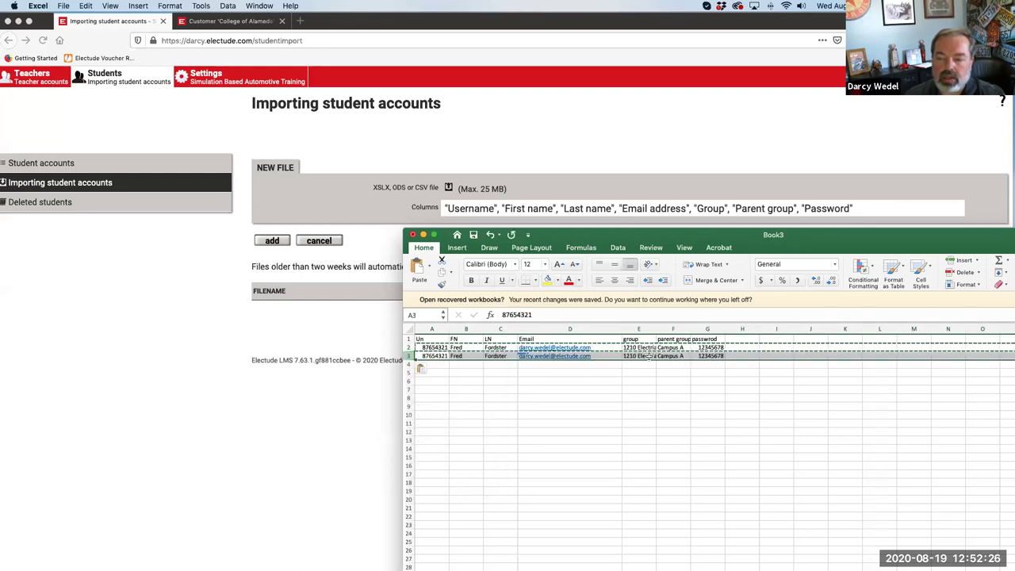
Change row 3's group cell E3 to '1300 Brakes'
{"action": "left_click", "coordinate": [646, 356]}
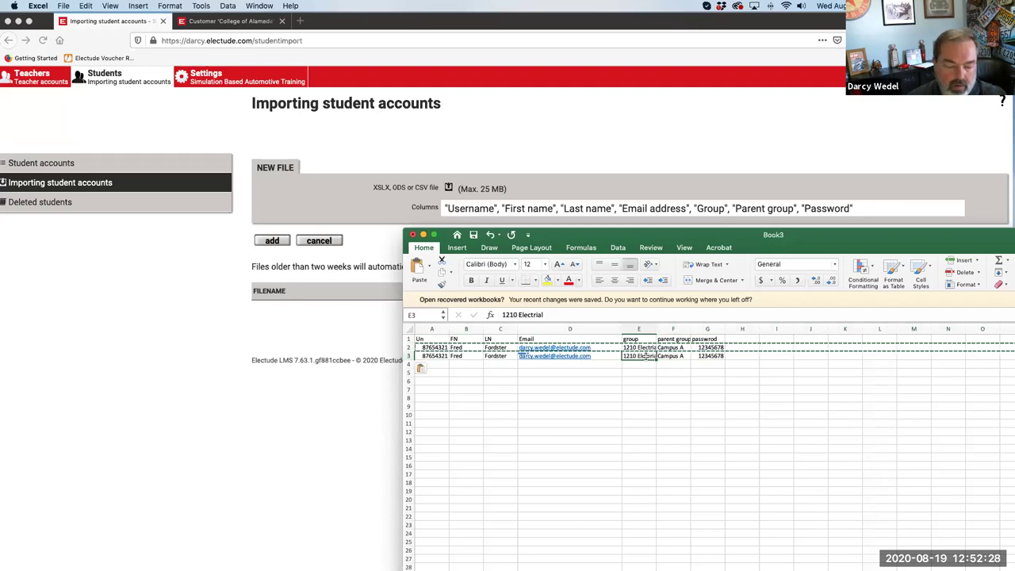
{"action": "type", "text": "1300 Brakes"}
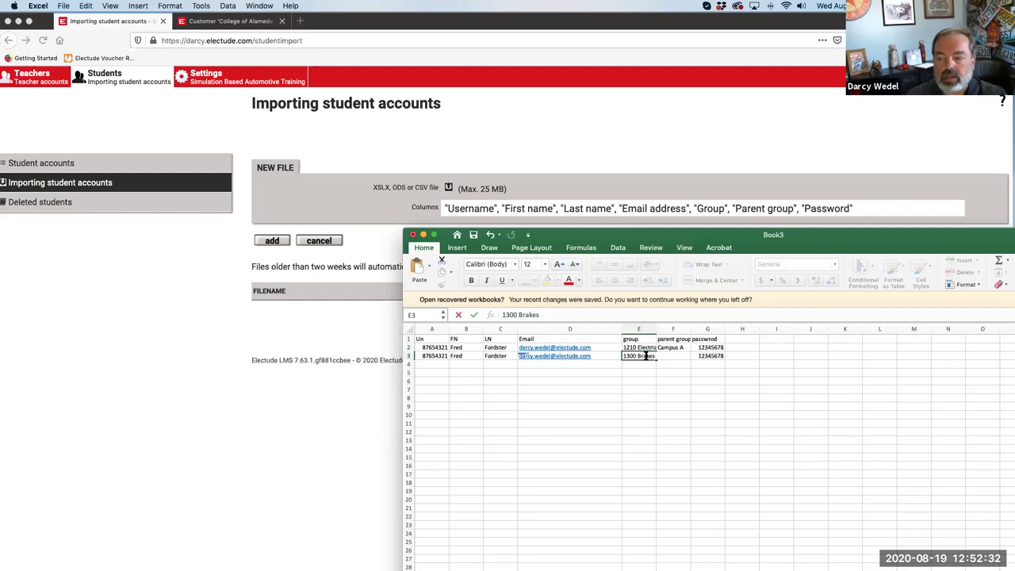
{"action": "scroll", "coordinate": [664, 376], "scroll_direction": "down", "scroll_amount": 1}
{"action": "left_click", "coordinate": [666, 378]}
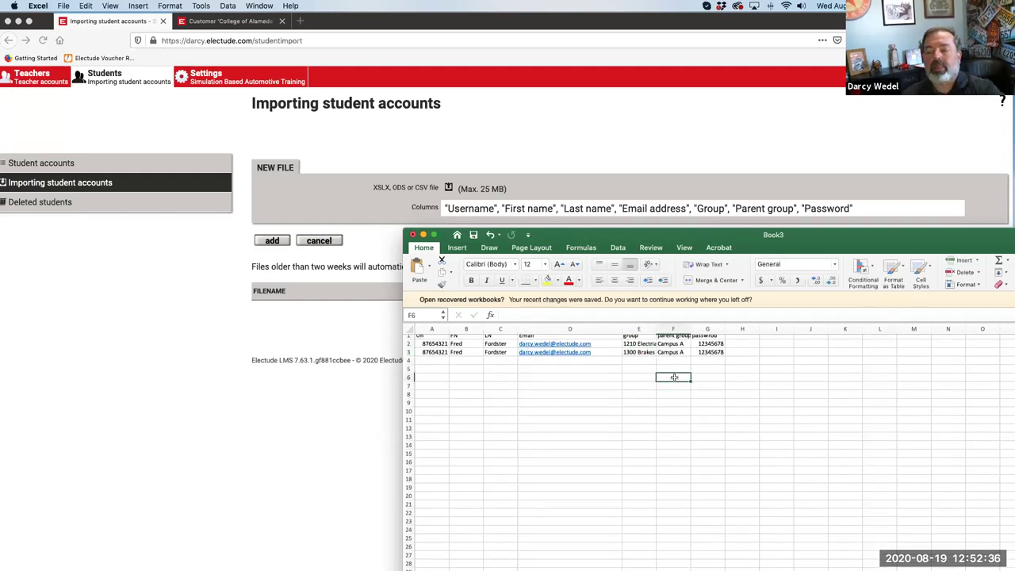
{"action": "scroll", "coordinate": [577, 407], "scroll_direction": "up", "scroll_amount": 1}
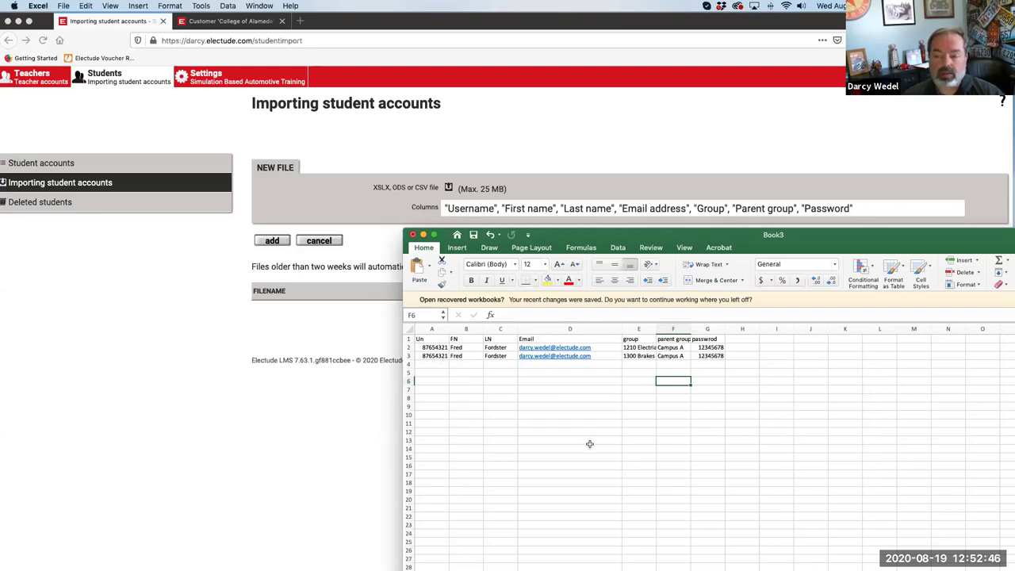
{"action": "left_click", "coordinate": [412, 363]}
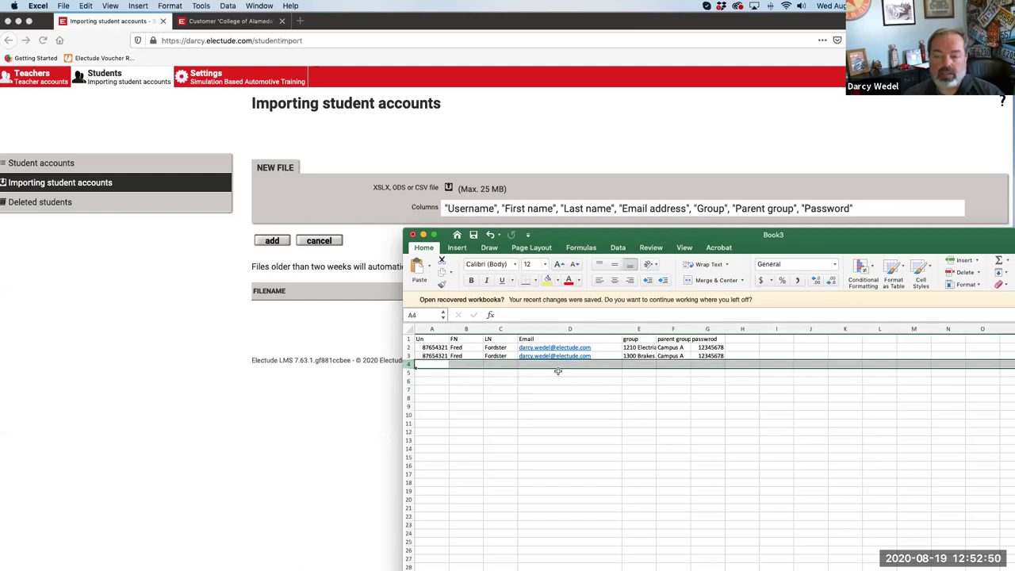
{"action": "left_click", "coordinate": [545, 420]}
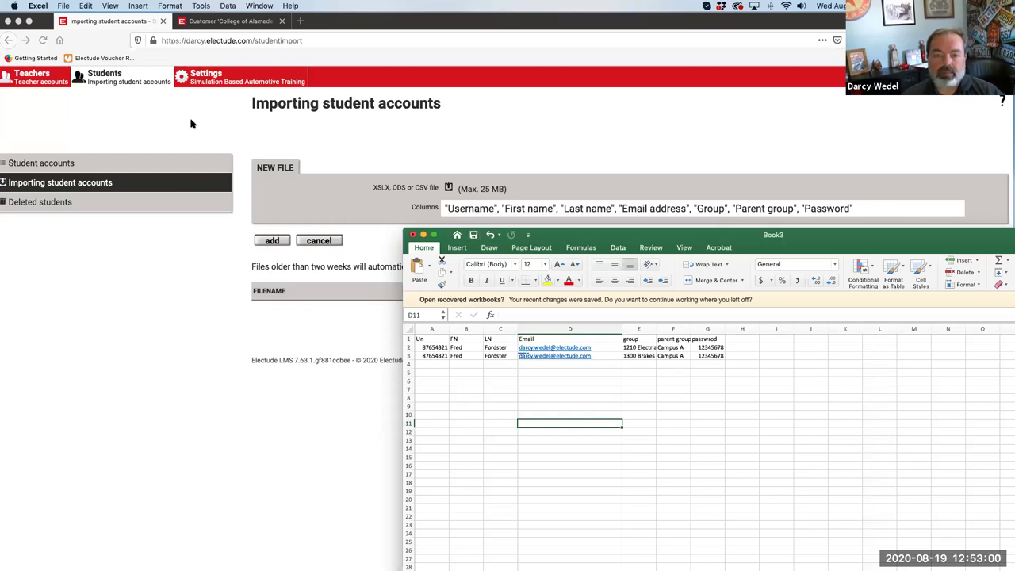
Save the workbook as 'Training aug 19' in Excel Workbook (.xlsx) format
{"action": "left_click", "coordinate": [62, 6]}
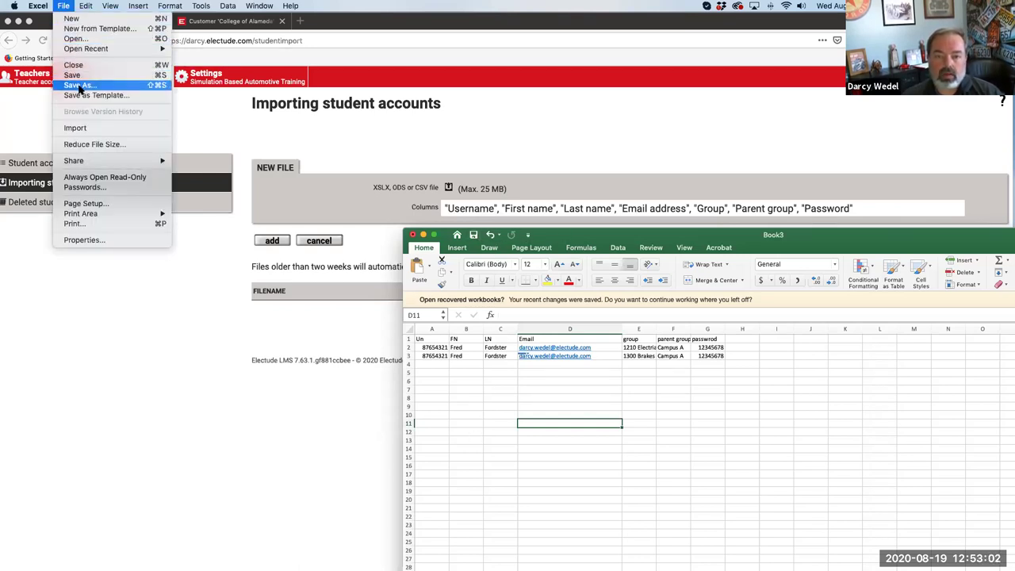
{"action": "left_click", "coordinate": [79, 85]}
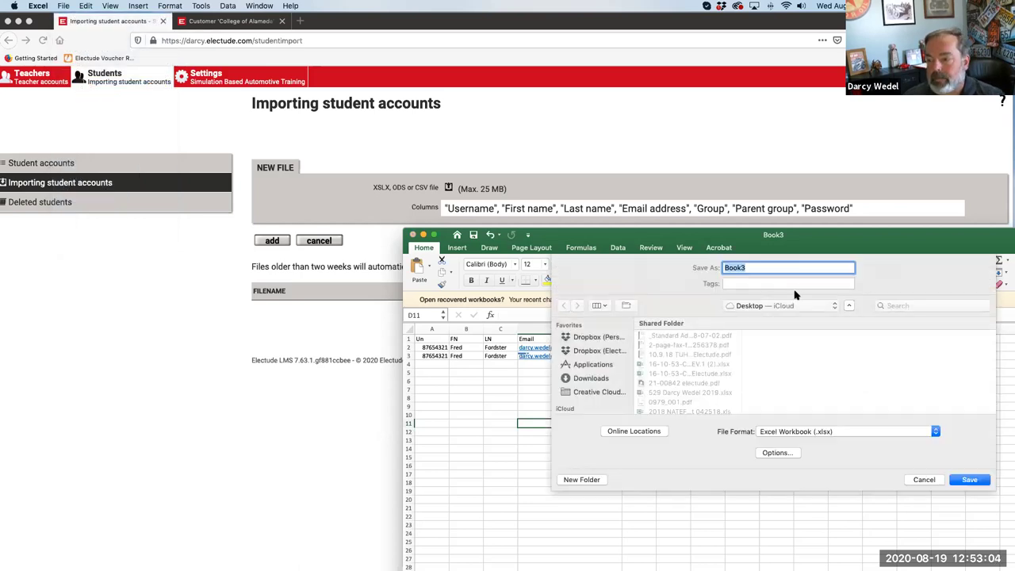
{"action": "type", "text": "Training"}
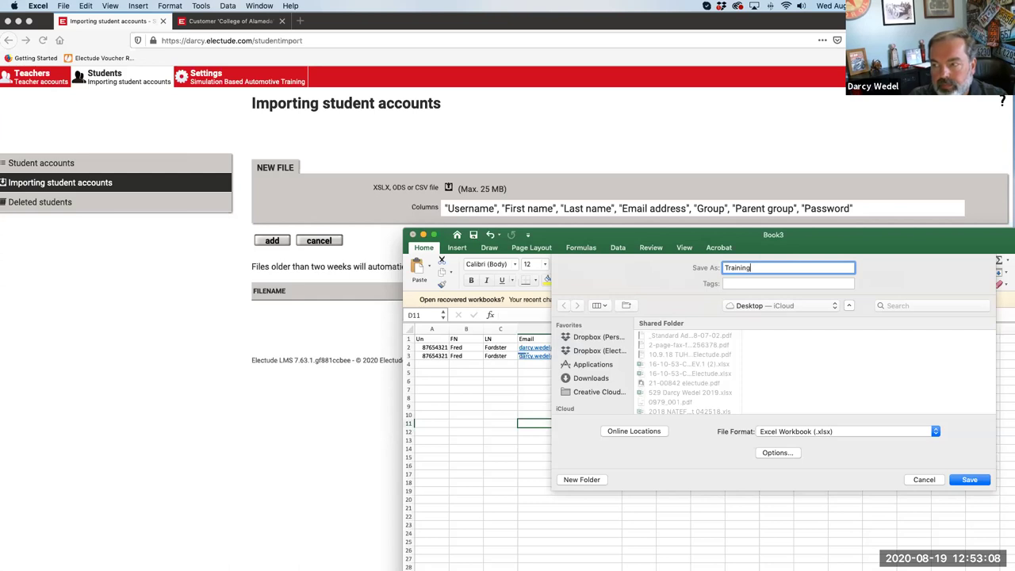
{"action": "type", "text": " aug 19"}
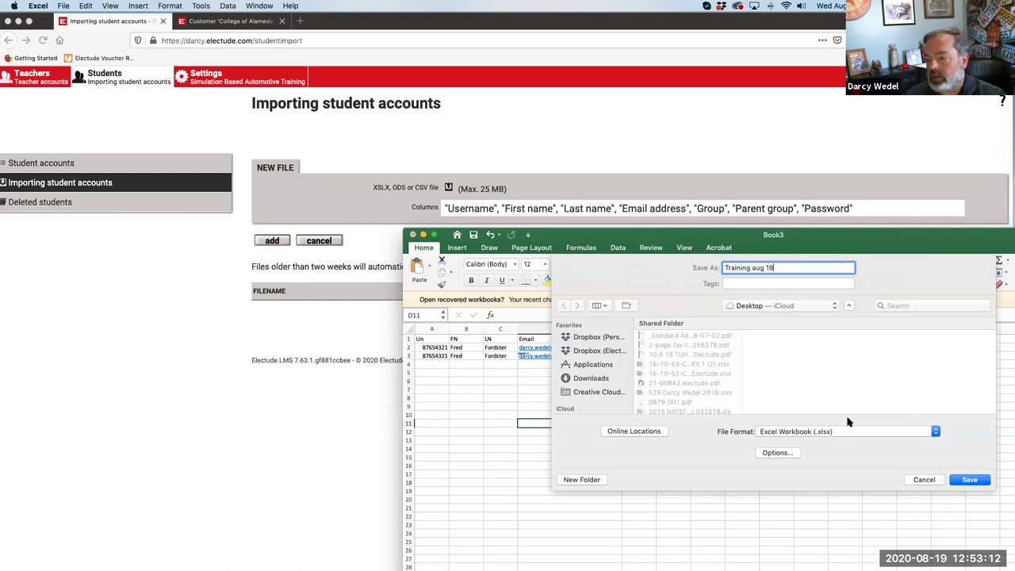
{"action": "left_click", "coordinate": [838, 430]}
{"action": "left_click", "coordinate": [846, 432]}
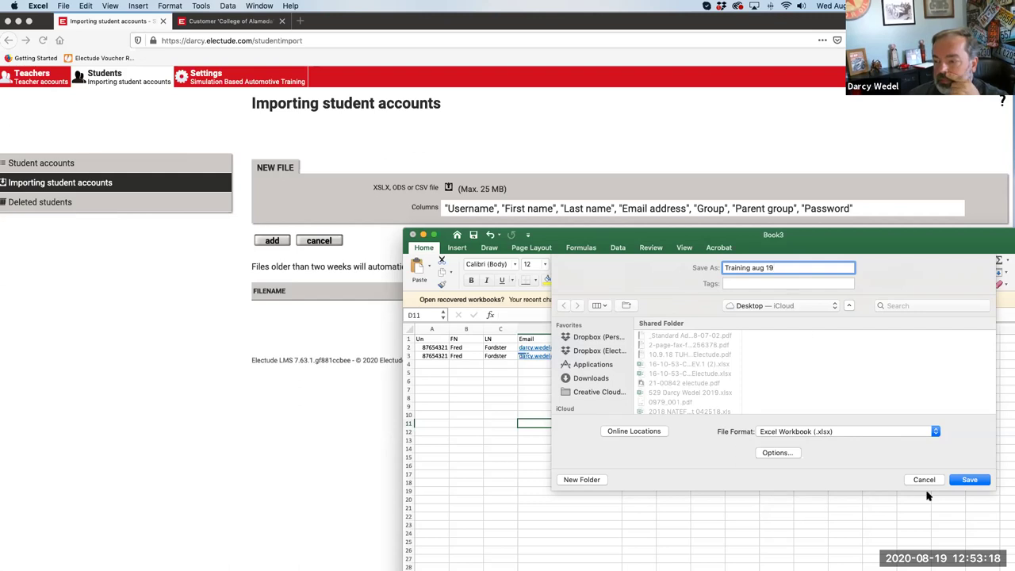
{"action": "left_click", "coordinate": [969, 480]}
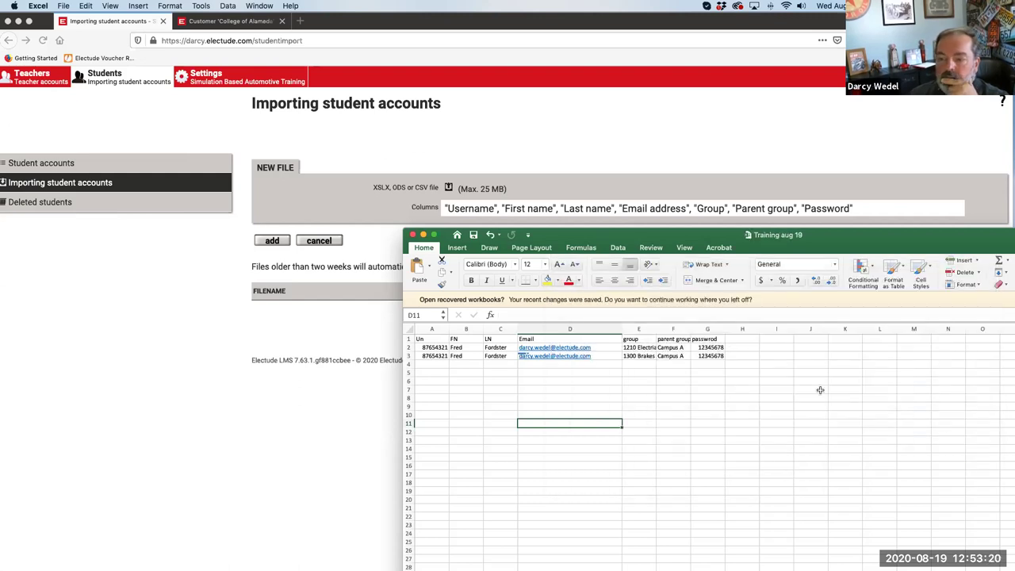
Close Excel and upload Training aug 19.xlsx on the student import page
{"action": "left_click", "coordinate": [412, 236]}
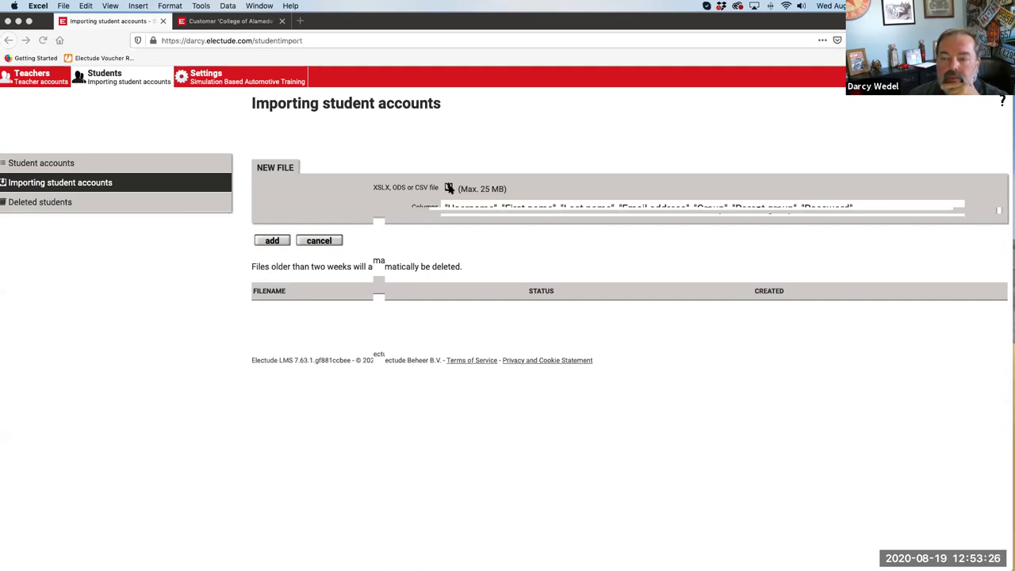
{"action": "left_click", "coordinate": [448, 188]}
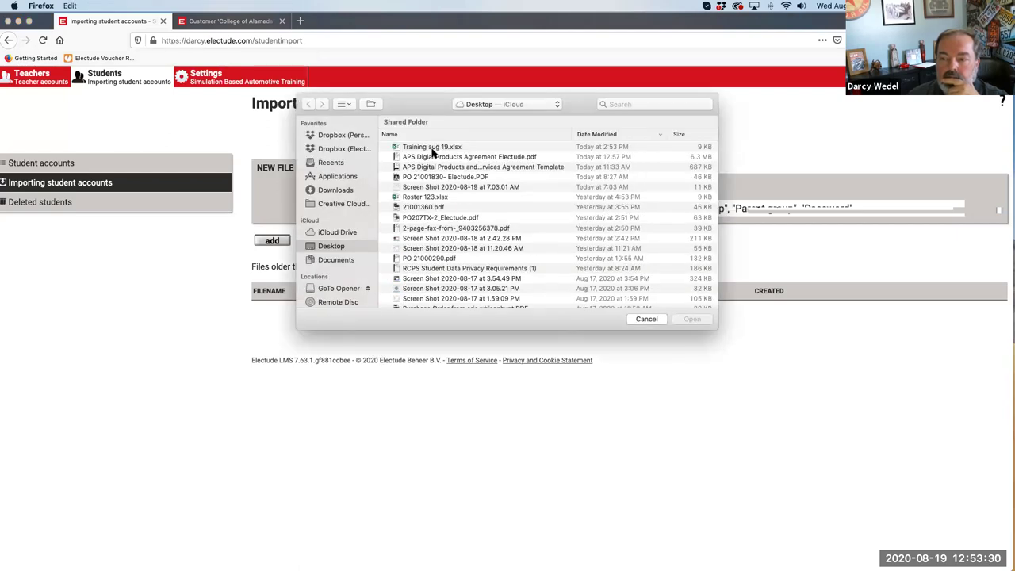
{"action": "double_click", "coordinate": [429, 149]}
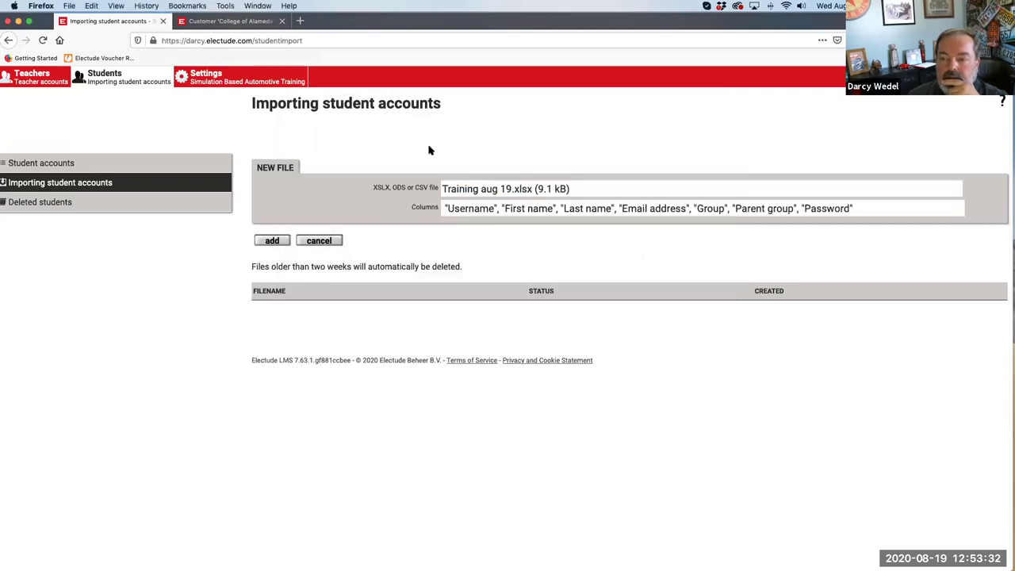
{"action": "left_click", "coordinate": [272, 241]}
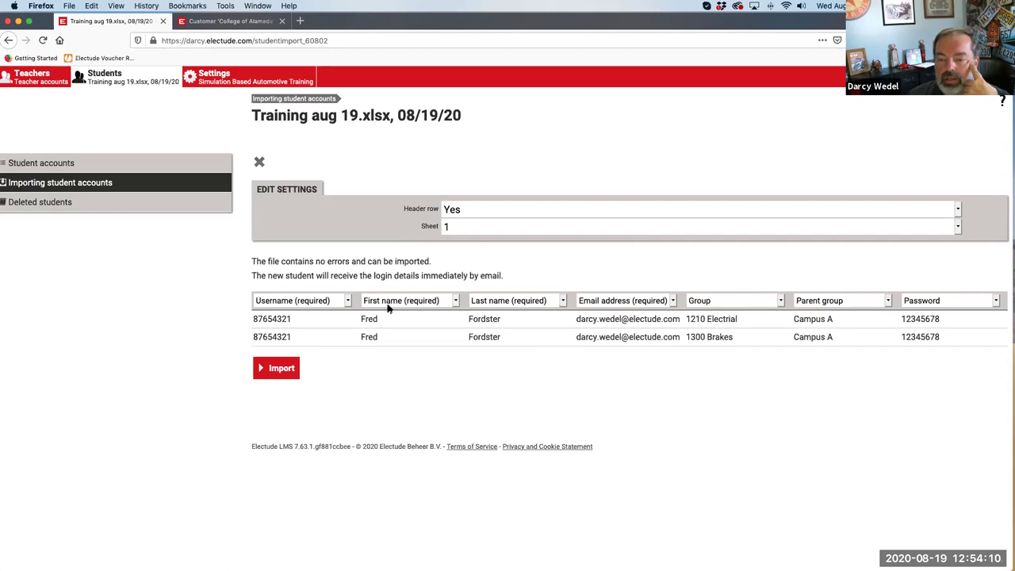
Keep the First name column mapping, run the import, and acknowledge the '1 students imported' alert
{"action": "left_click", "coordinate": [456, 301]}
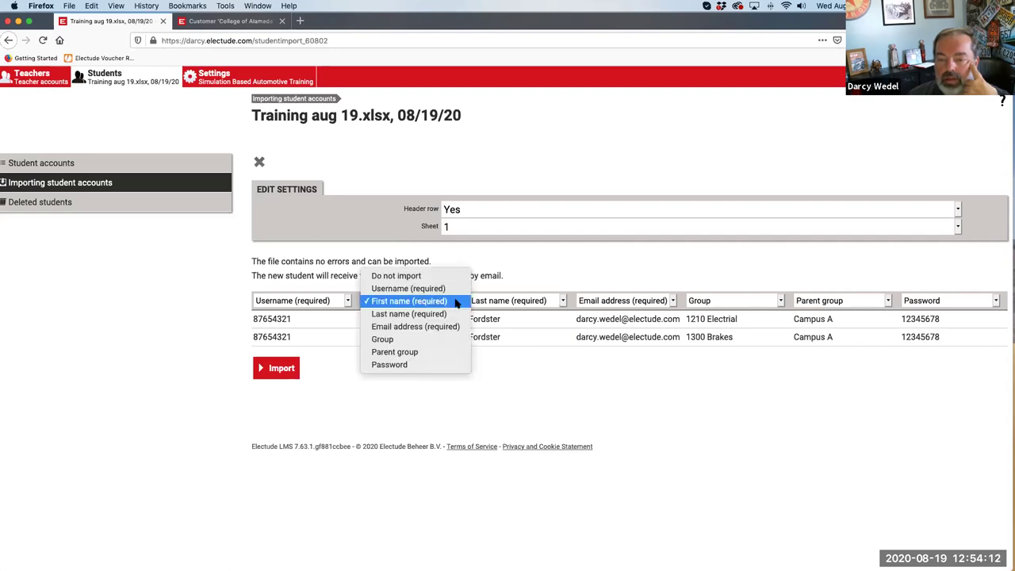
{"action": "left_click", "coordinate": [435, 385]}
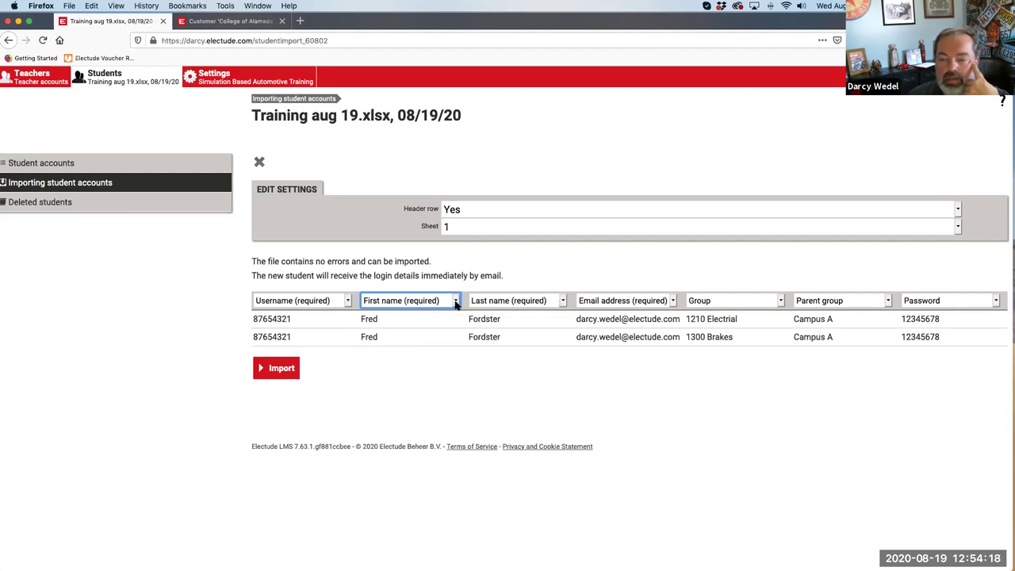
{"action": "left_click", "coordinate": [456, 305]}
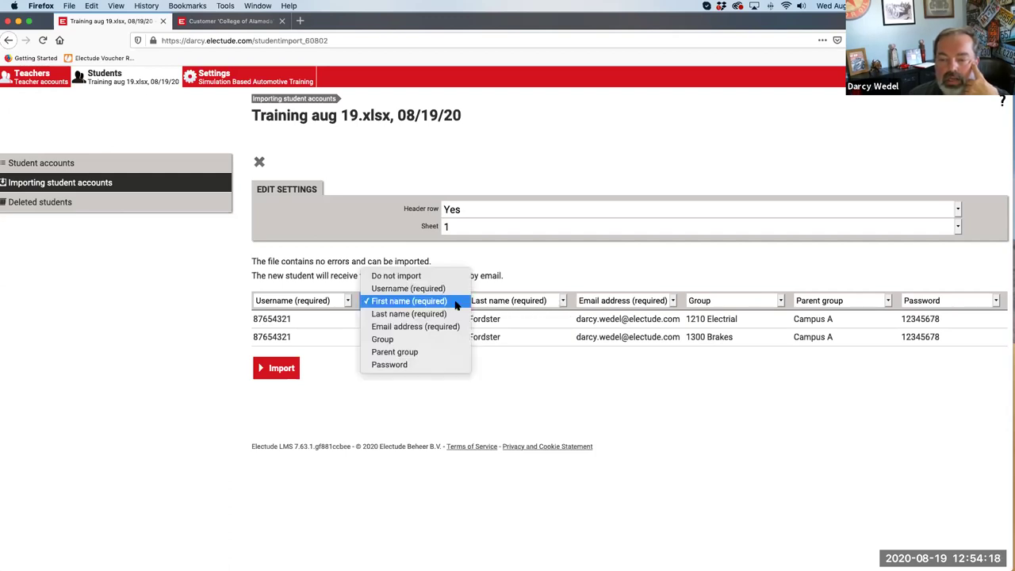
{"action": "left_click", "coordinate": [458, 399]}
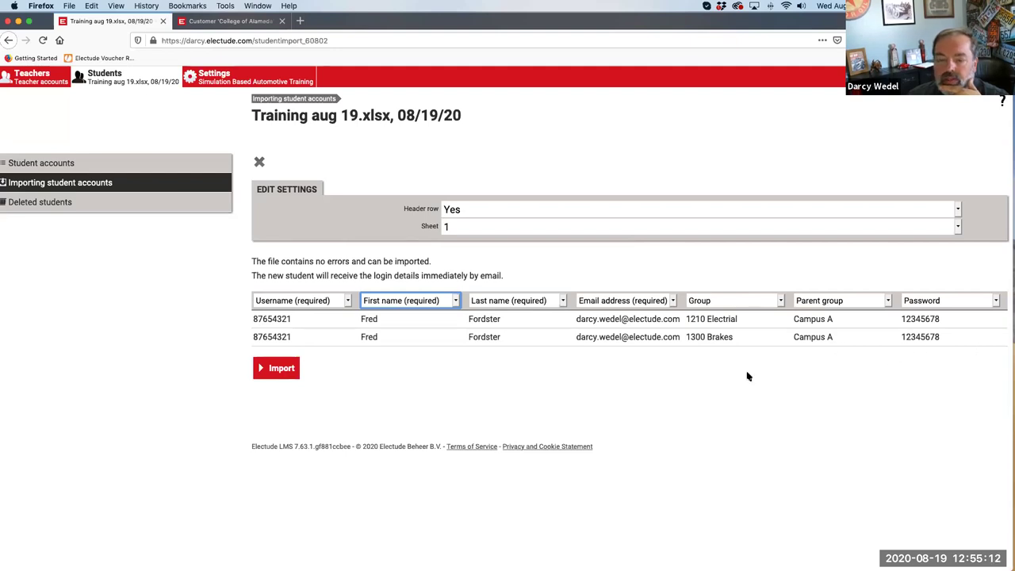
{"action": "left_click", "coordinate": [277, 370]}
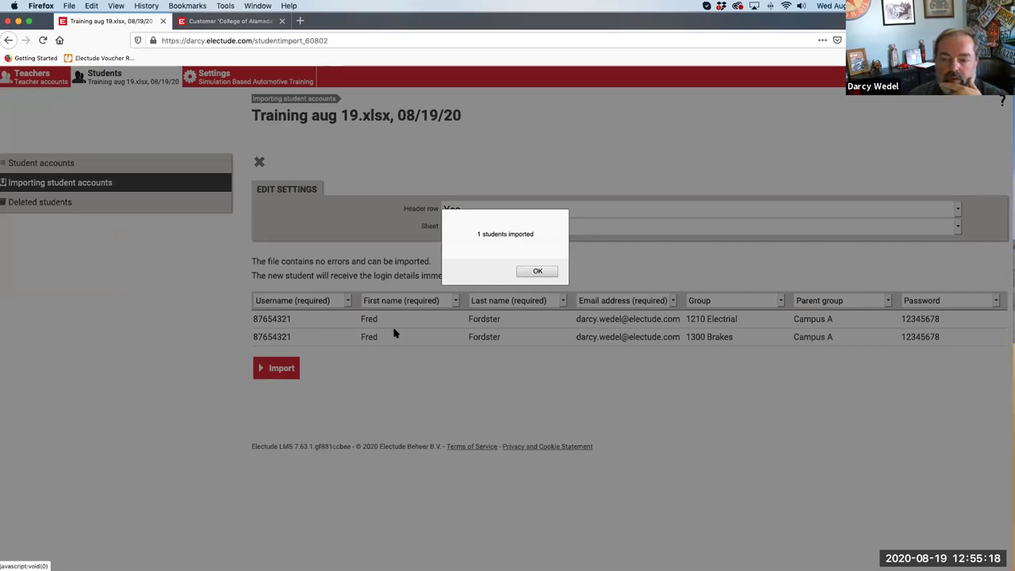
{"action": "left_click", "coordinate": [540, 272]}
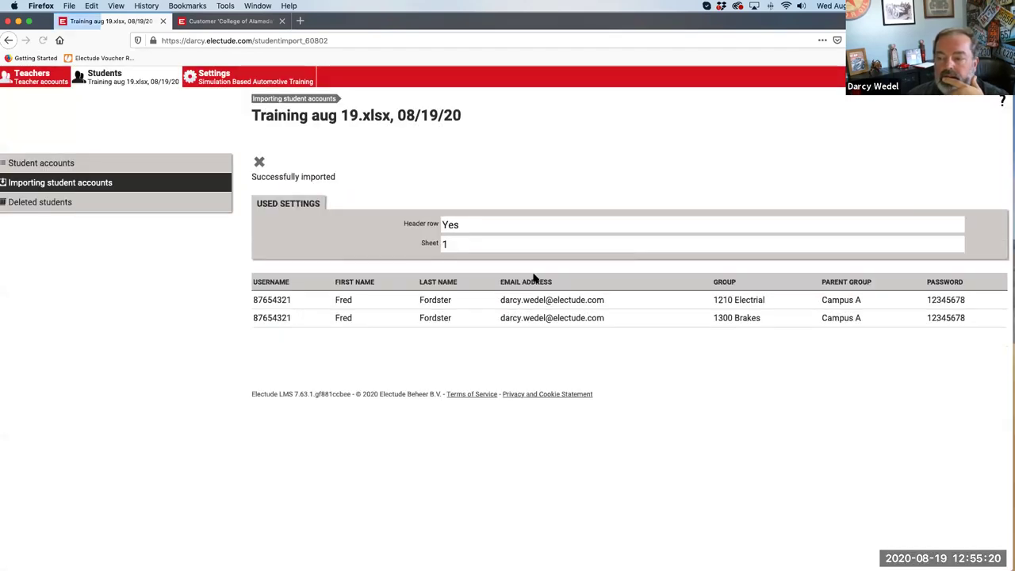
Log in as teacher, view Campus A's subgroups 1210 Electrial and 1300 Brakes, then log out
{"action": "left_click", "coordinate": [238, 81]}
{"action": "left_click", "coordinate": [271, 211]}
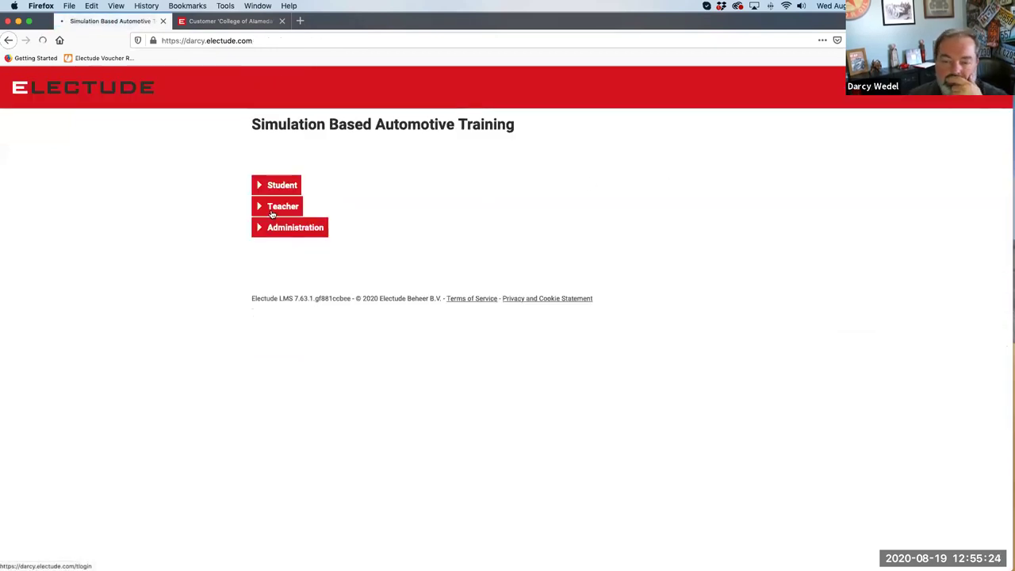
{"action": "left_click", "coordinate": [270, 257]}
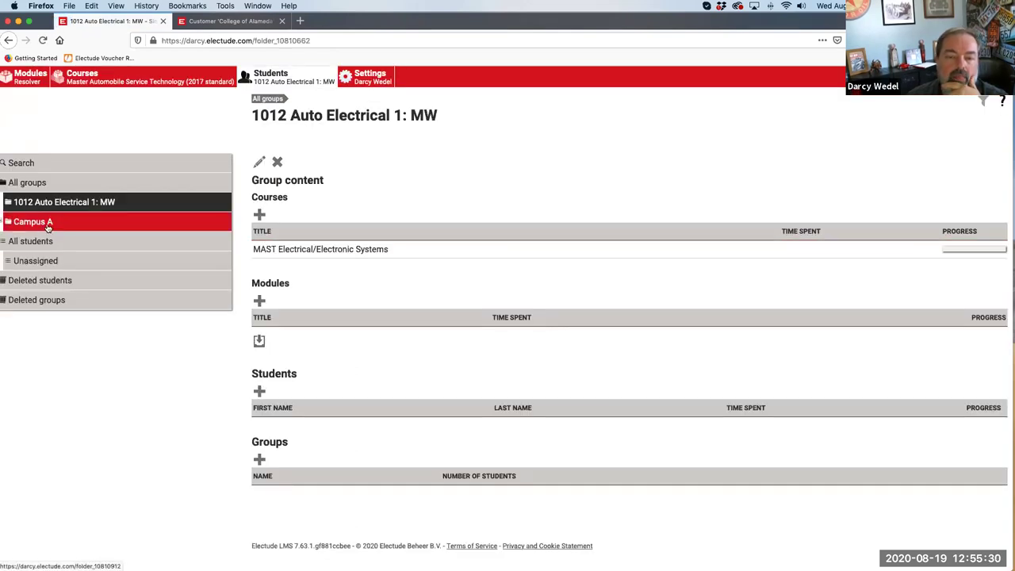
{"action": "left_click", "coordinate": [48, 226]}
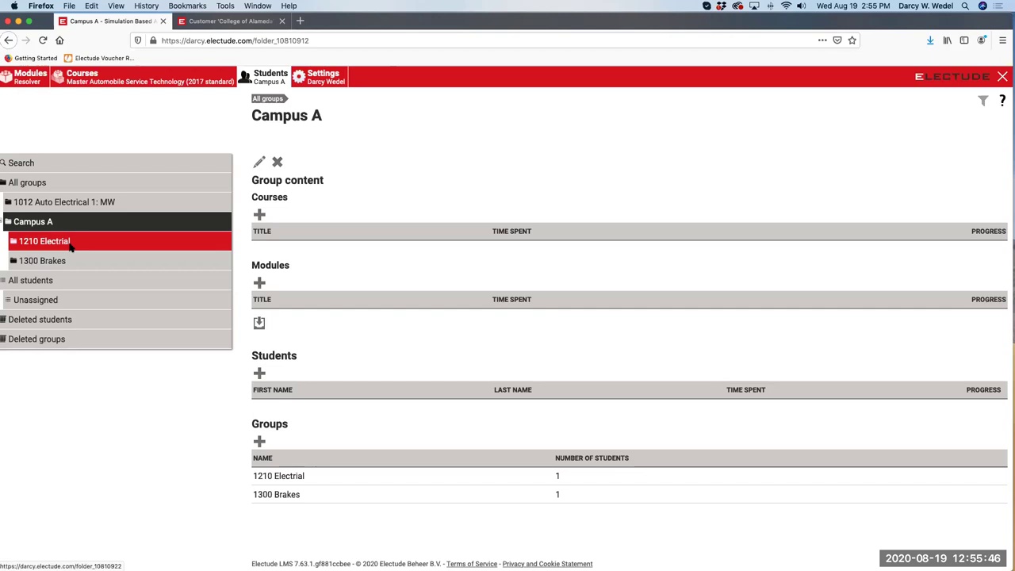
{"action": "left_click", "coordinate": [1002, 76]}
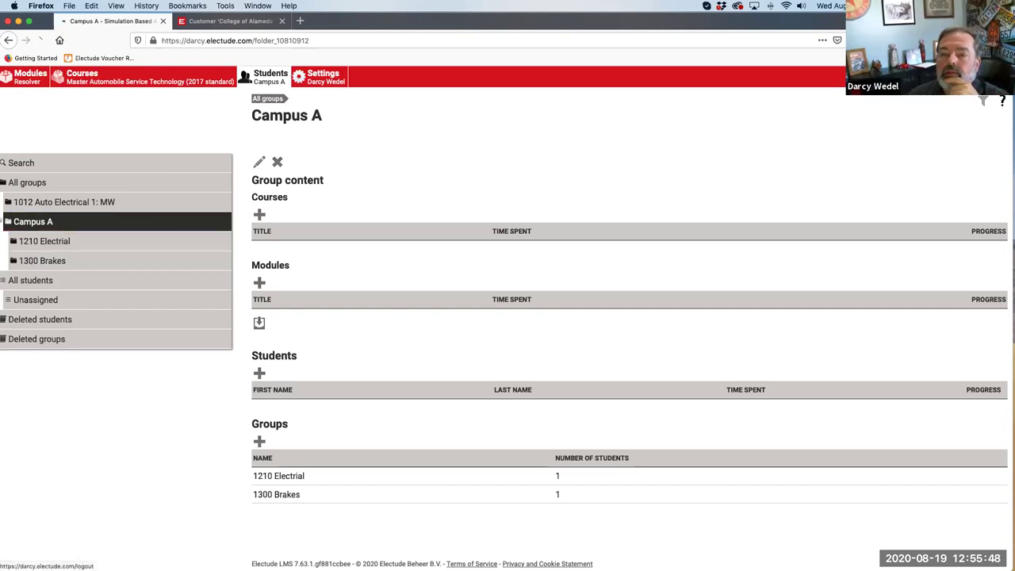
Sign in as administrator with the admin password and decline saving it
{"action": "left_click", "coordinate": [301, 230]}
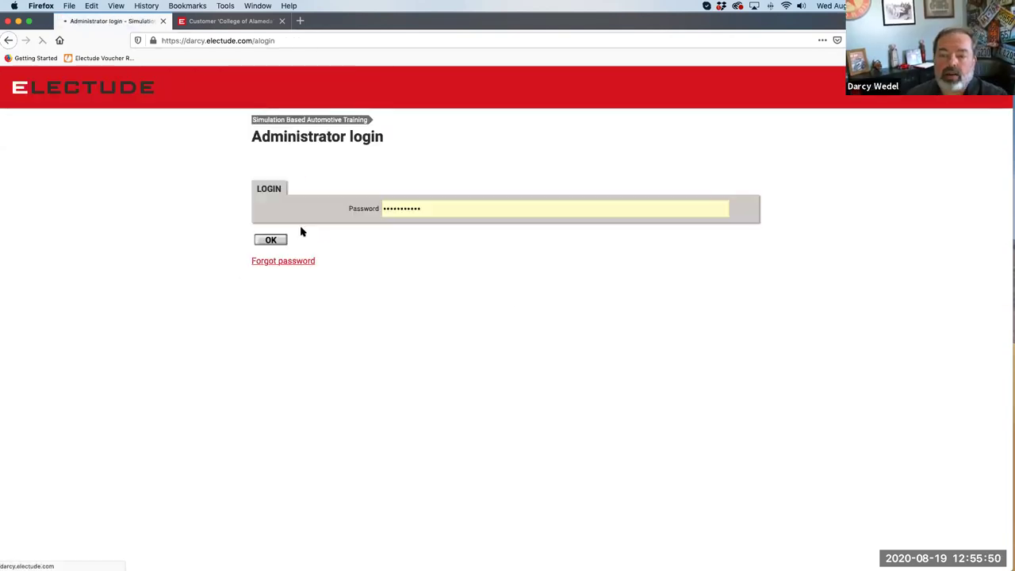
{"action": "left_click", "coordinate": [442, 207]}
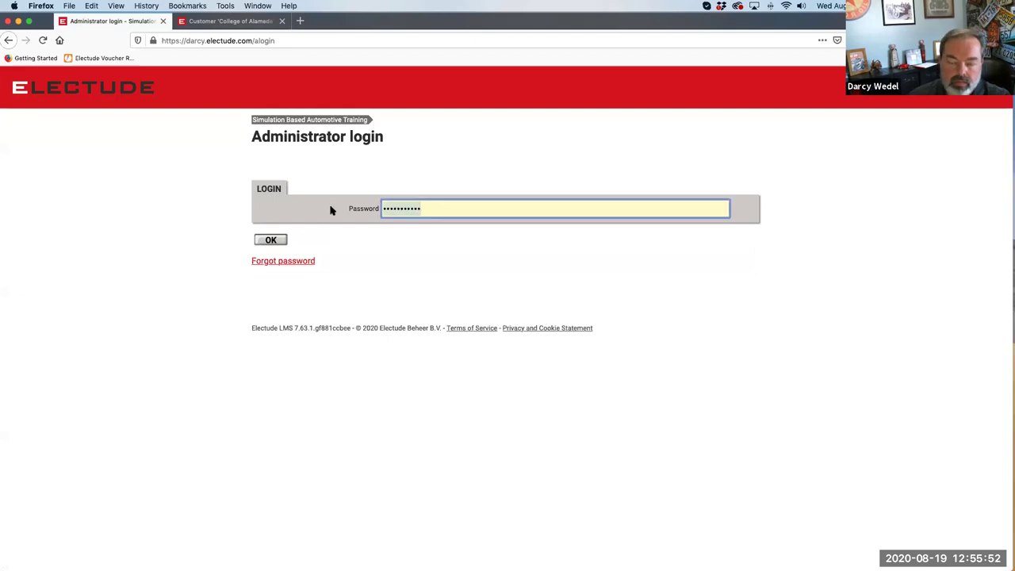
{"action": "key", "text": "Return"}
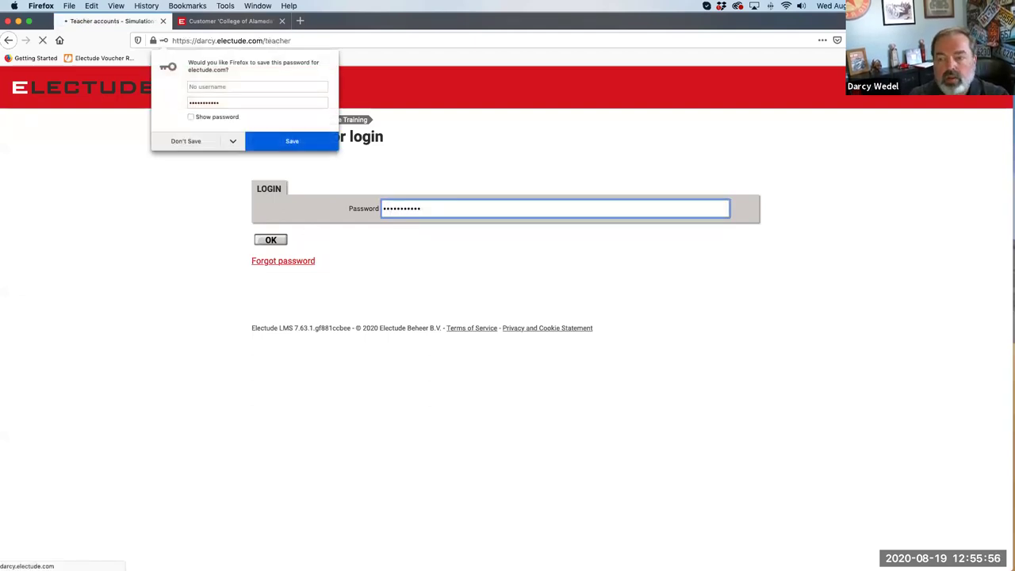
{"action": "left_click", "coordinate": [159, 258]}
Uncheck Parent group under student fields in Import & export settings and save
{"action": "left_click", "coordinate": [211, 85]}
{"action": "left_click", "coordinate": [35, 268]}
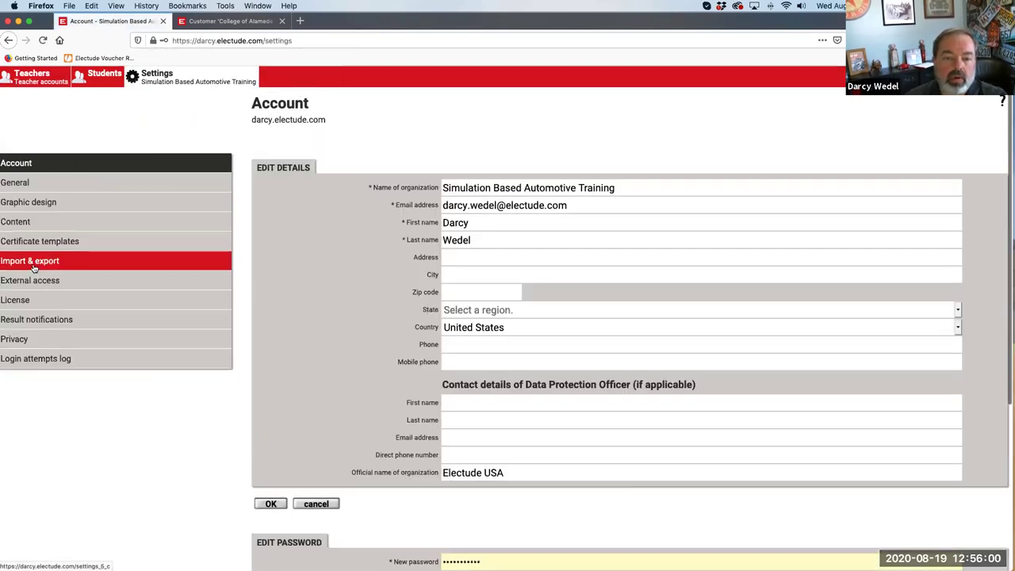
{"action": "scroll", "coordinate": [462, 363], "scroll_direction": "down", "scroll_amount": 3}
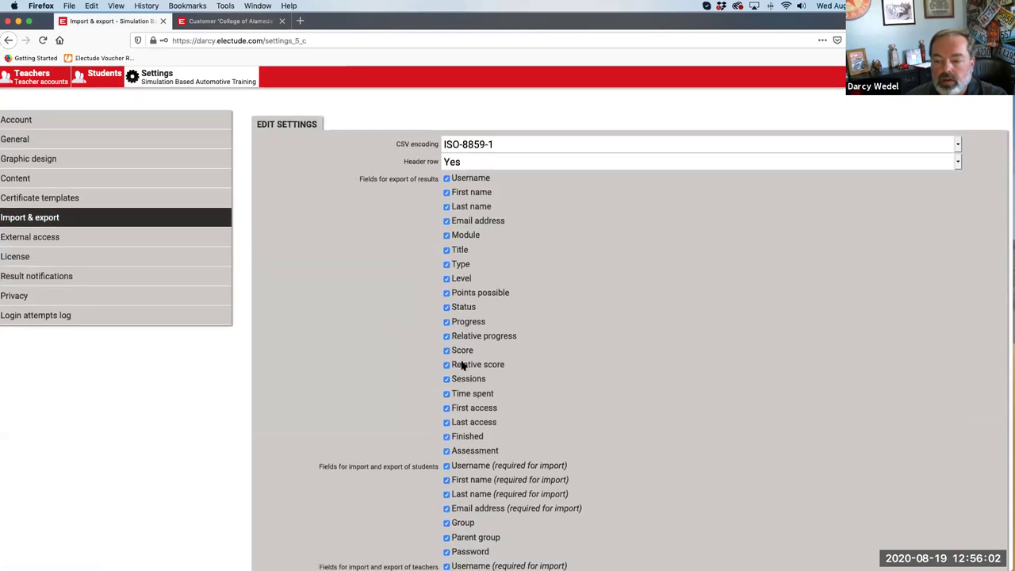
{"action": "scroll", "coordinate": [462, 412], "scroll_direction": "down", "scroll_amount": 1}
{"action": "left_click", "coordinate": [447, 470]}
{"action": "scroll", "coordinate": [411, 477], "scroll_direction": "down", "scroll_amount": 1}
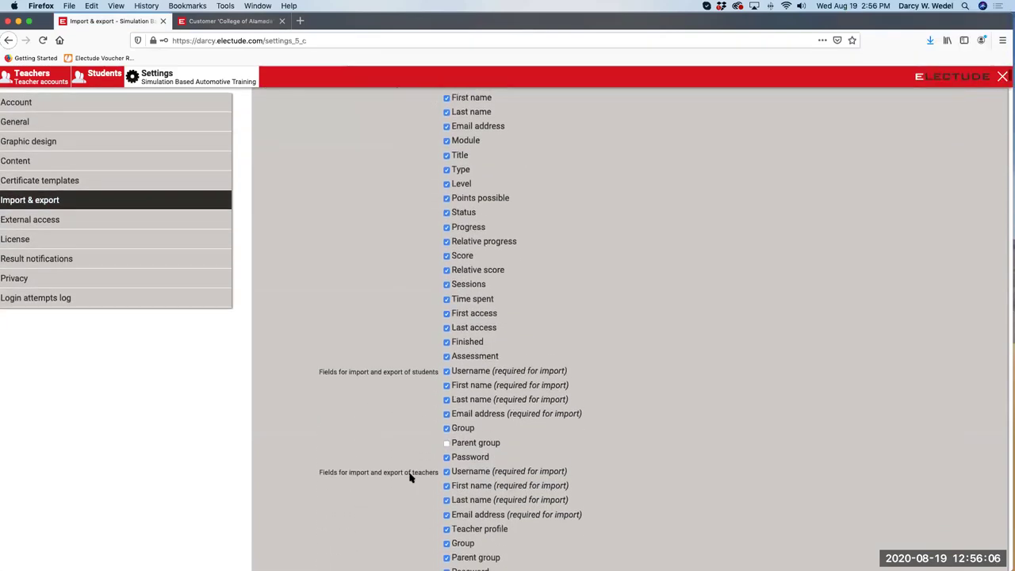
{"action": "scroll", "coordinate": [410, 477], "scroll_direction": "down", "scroll_amount": 1}
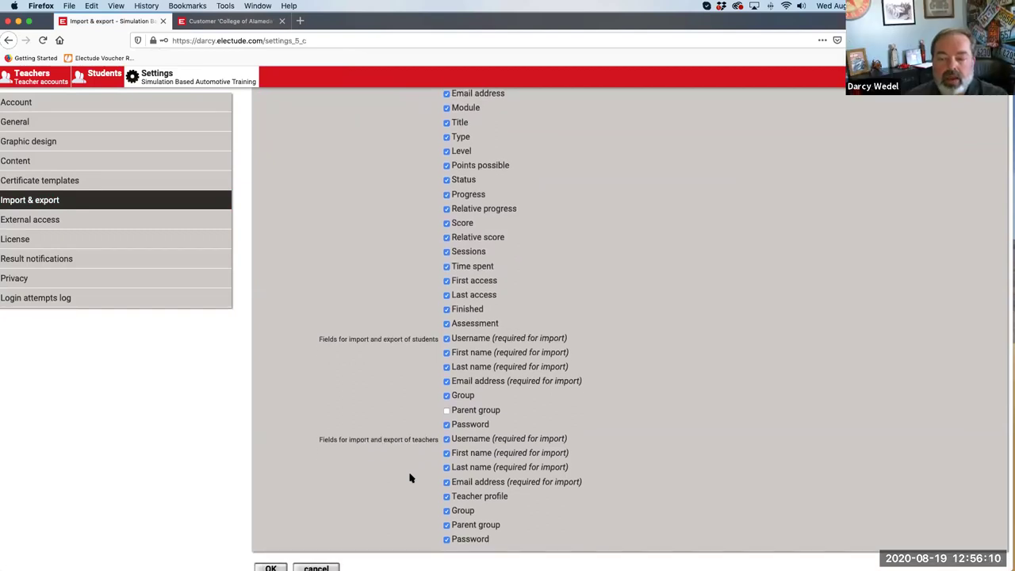
{"action": "scroll", "coordinate": [389, 451], "scroll_direction": "down", "scroll_amount": 2}
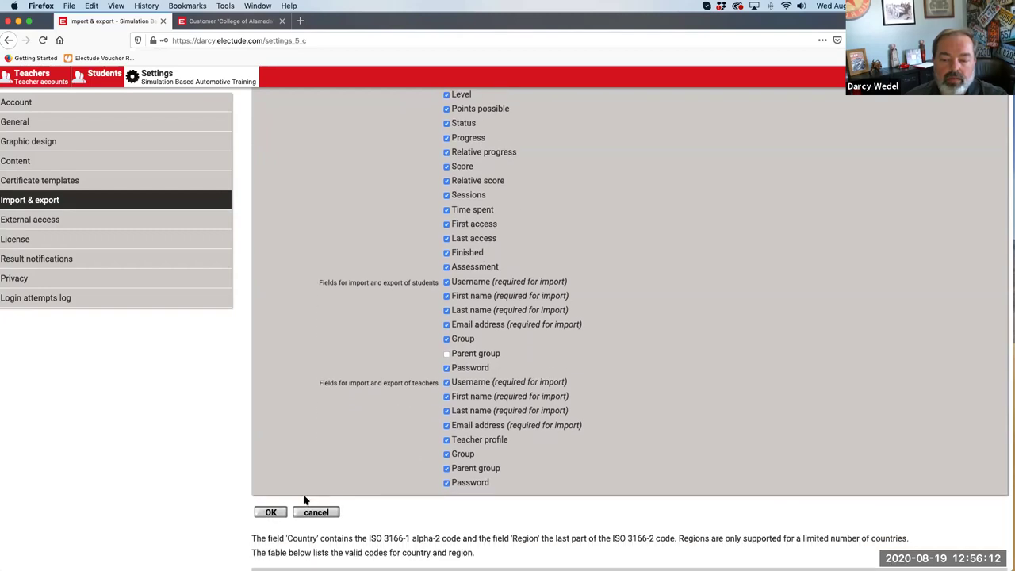
{"action": "scroll", "coordinate": [311, 418], "scroll_direction": "up", "scroll_amount": 5}
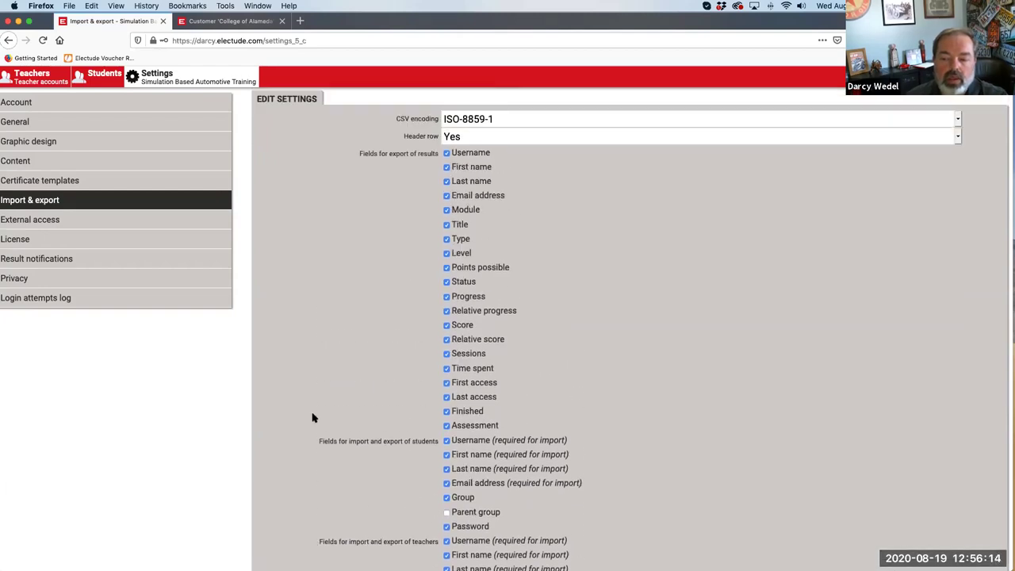
{"action": "scroll", "coordinate": [310, 418], "scroll_direction": "up", "scroll_amount": 2}
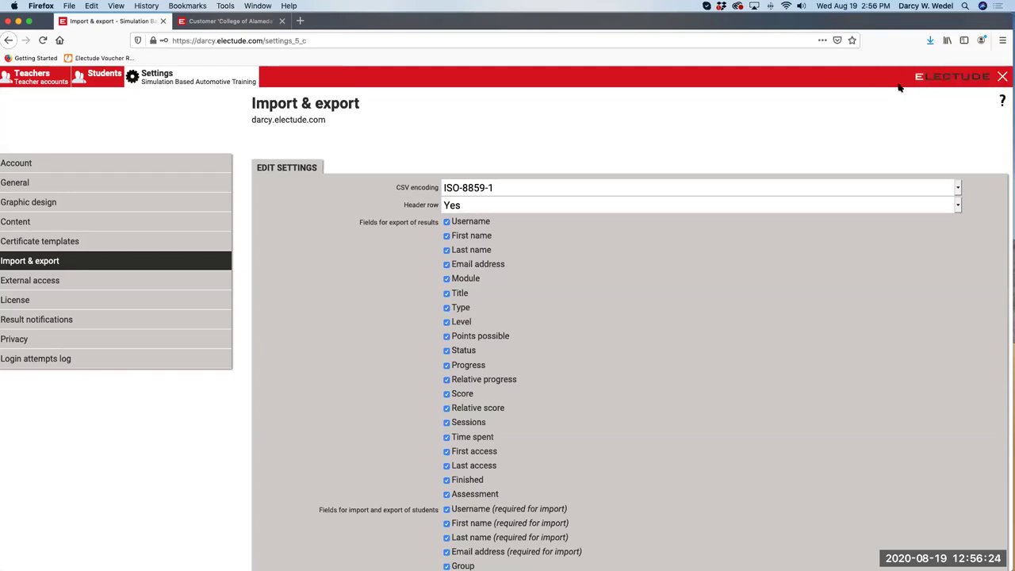
{"action": "scroll", "coordinate": [897, 100], "scroll_direction": "down", "scroll_amount": 3}
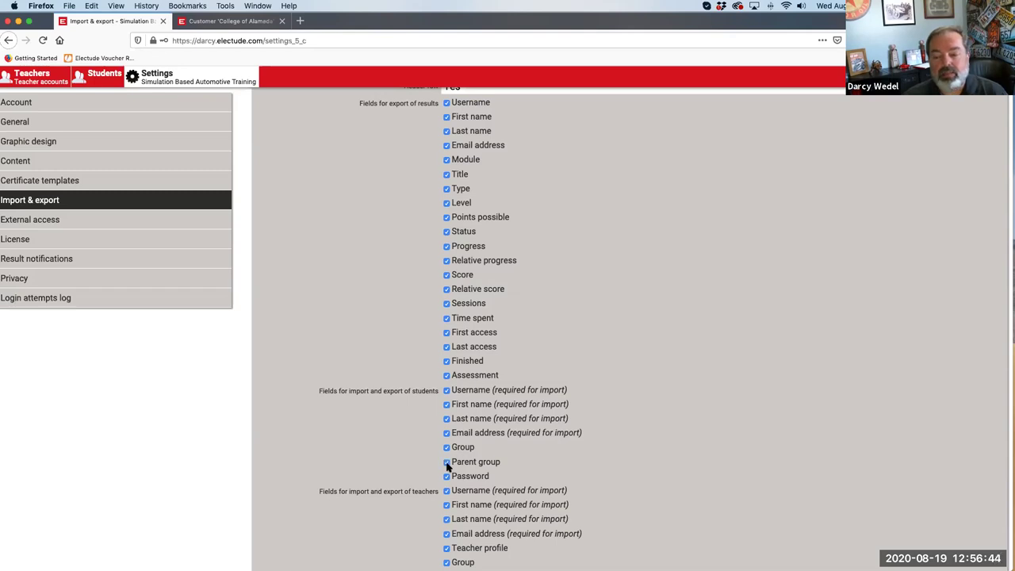
{"action": "scroll", "coordinate": [601, 446], "scroll_direction": "up", "scroll_amount": 3}
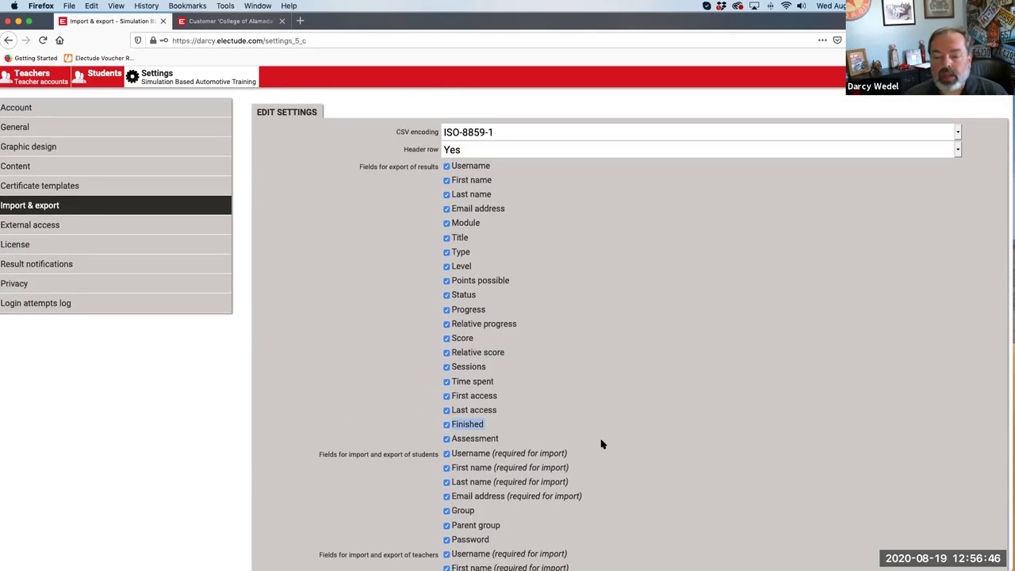
{"action": "scroll", "coordinate": [555, 436], "scroll_direction": "down", "scroll_amount": 4}
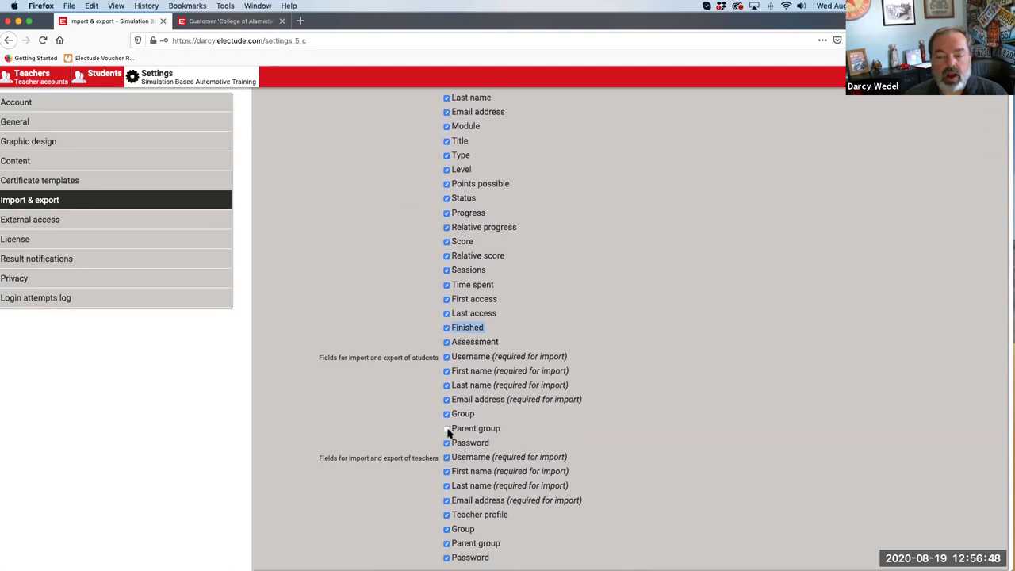
{"action": "left_click", "coordinate": [447, 429]}
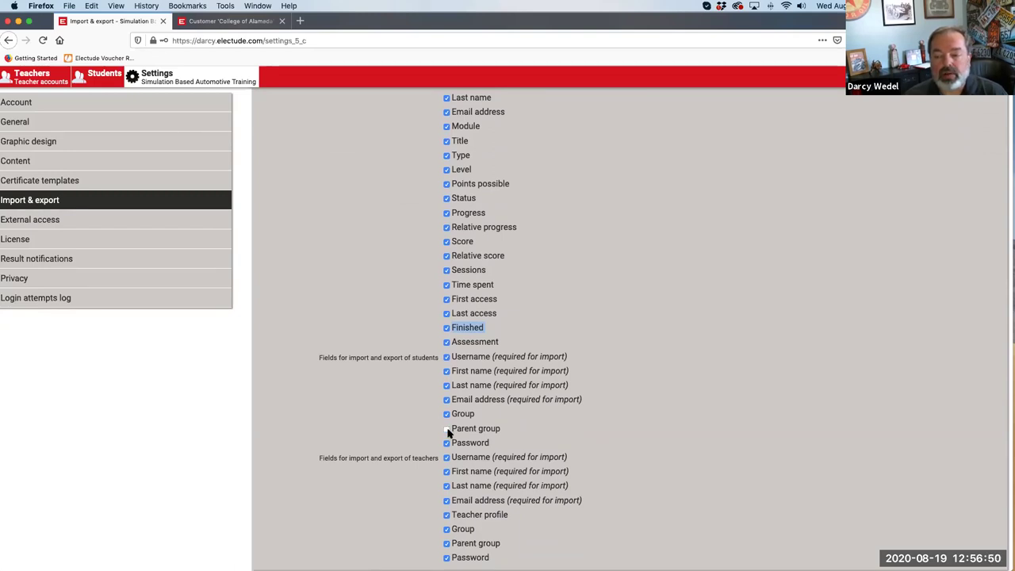
{"action": "scroll", "coordinate": [476, 424], "scroll_direction": "up", "scroll_amount": 5}
{"action": "scroll", "coordinate": [320, 312], "scroll_direction": "down", "scroll_amount": 10}
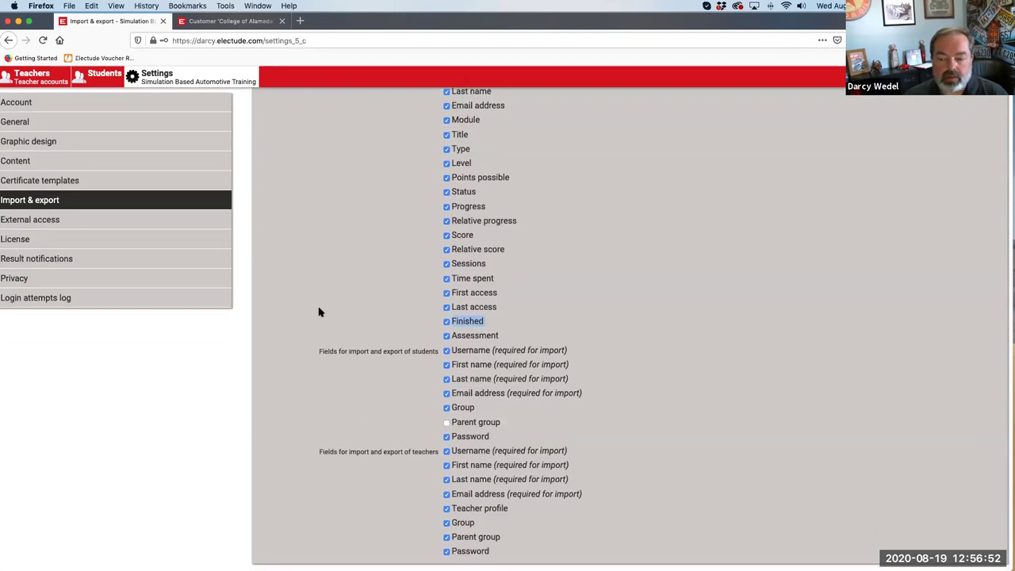
{"action": "left_click", "coordinate": [270, 387]}
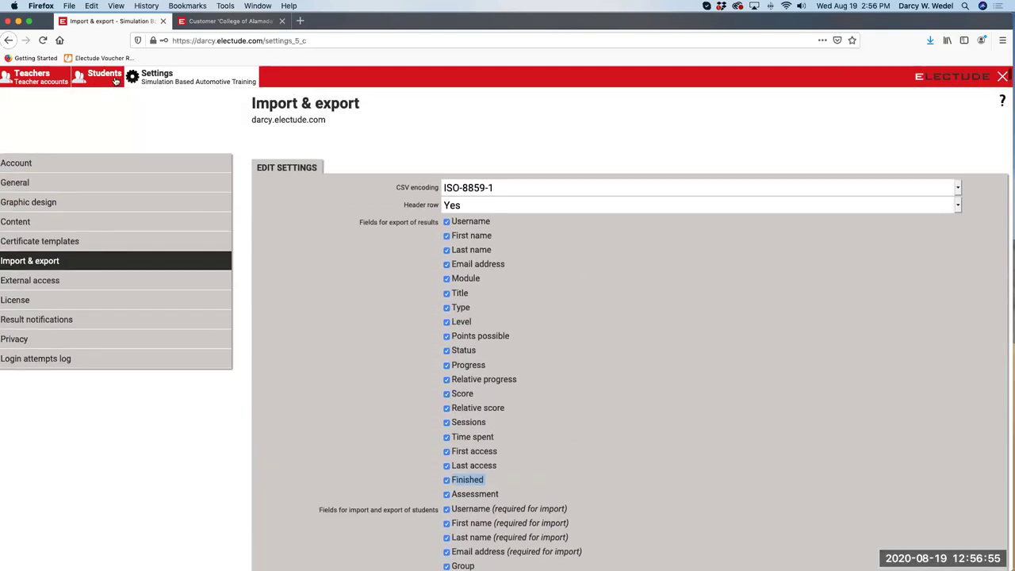
{"action": "left_click", "coordinate": [103, 77]}
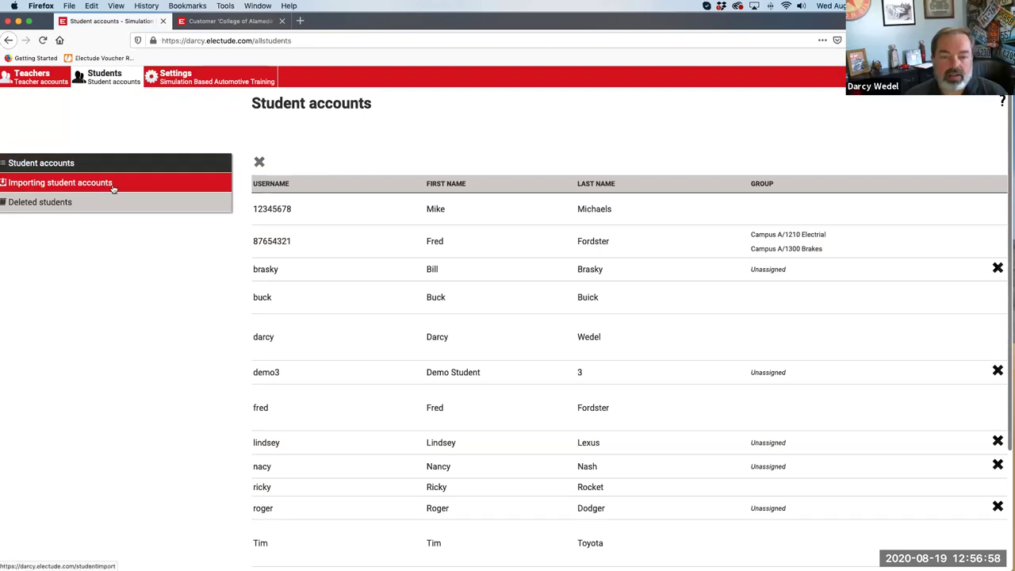
Review the student import history, then log back in as teacher and view All groups
{"action": "left_click", "coordinate": [103, 190]}
{"action": "left_click", "coordinate": [259, 163]}
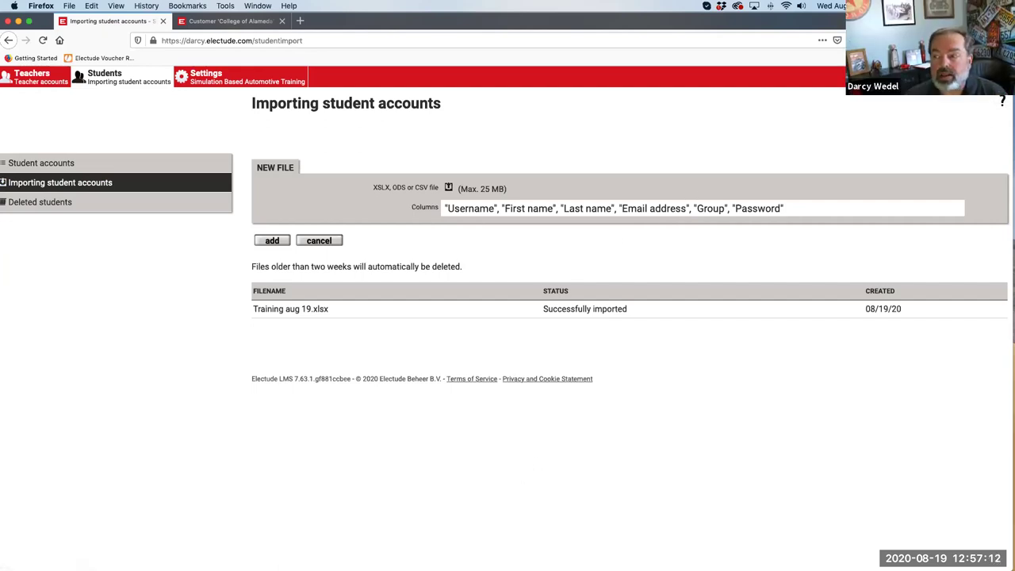
{"action": "left_click", "coordinate": [1001, 101]}
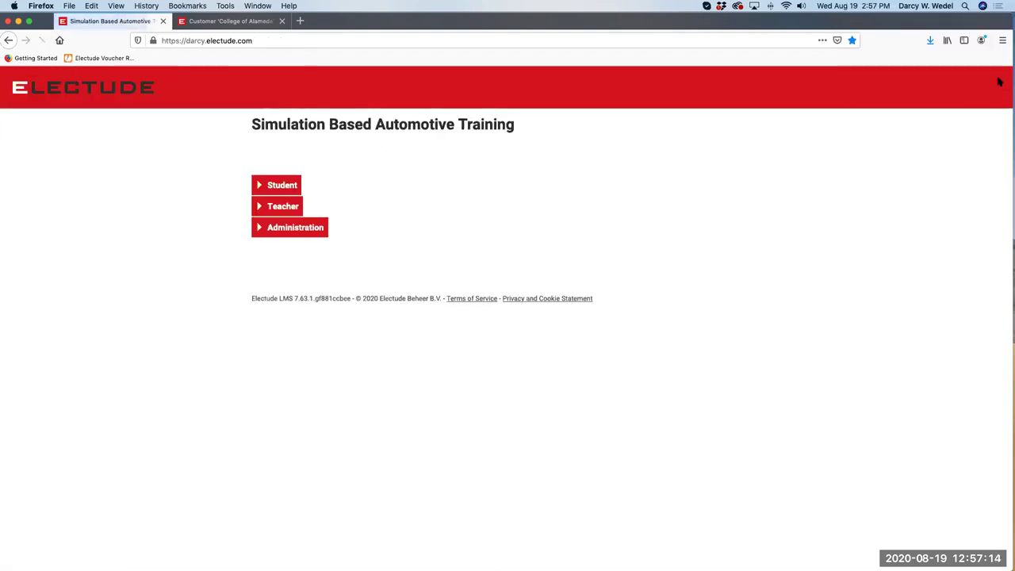
{"action": "left_click", "coordinate": [292, 209]}
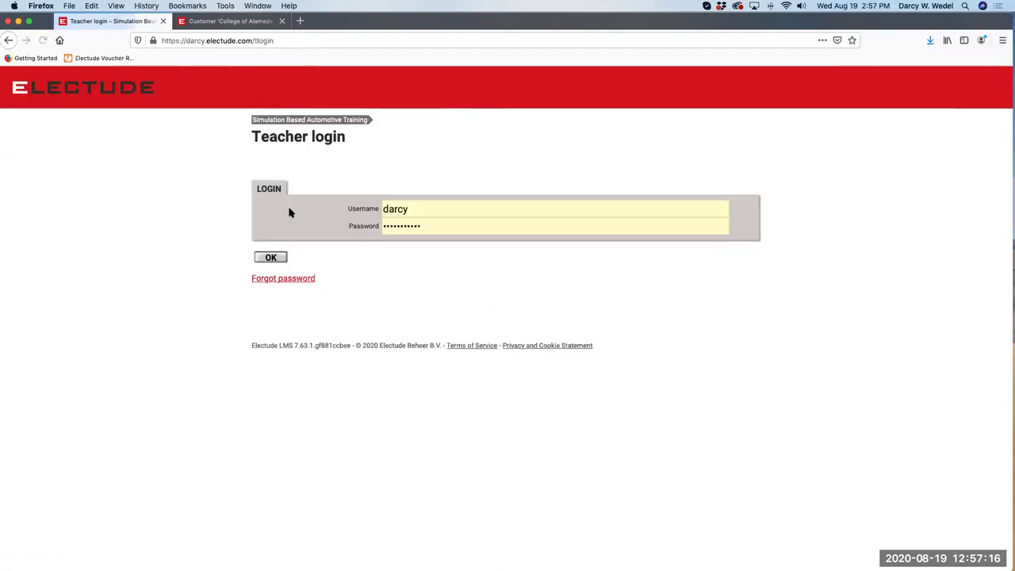
{"action": "left_click", "coordinate": [269, 257]}
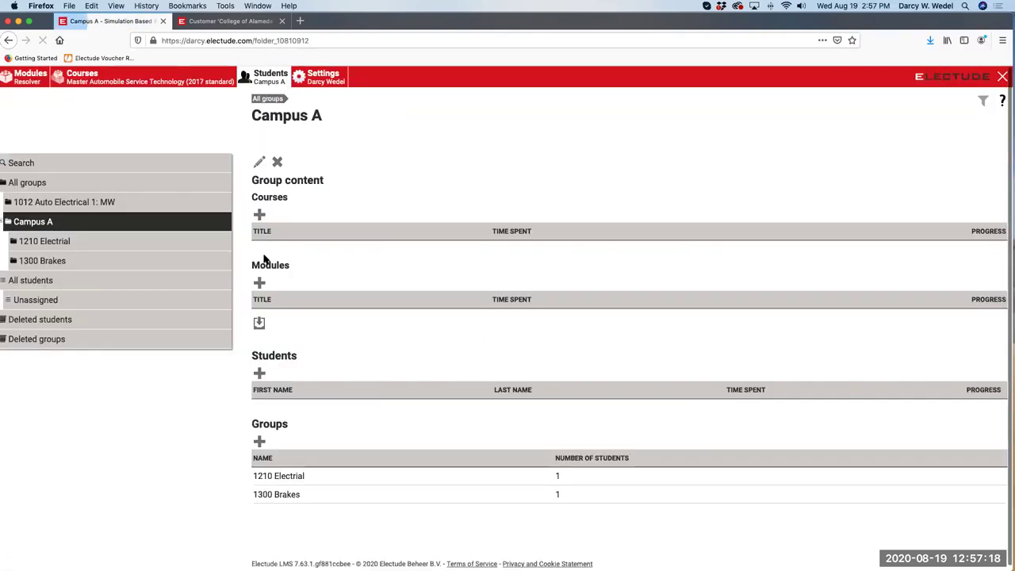
{"action": "left_click", "coordinate": [51, 183]}
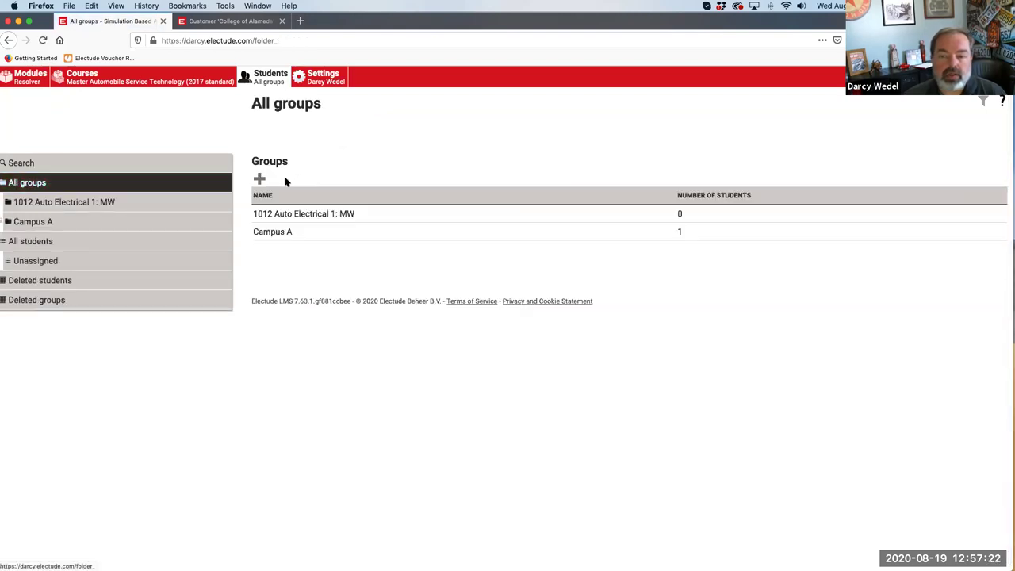
Create a new Campus B group and open it, cancelling the Add Course form
{"action": "left_click", "coordinate": [259, 179]}
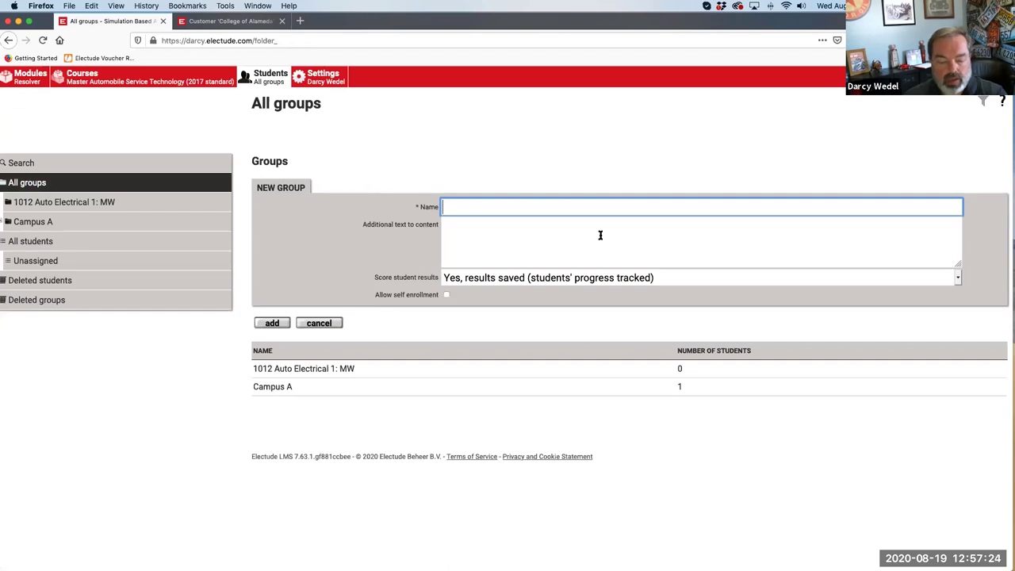
{"action": "type", "text": "Campus B"}
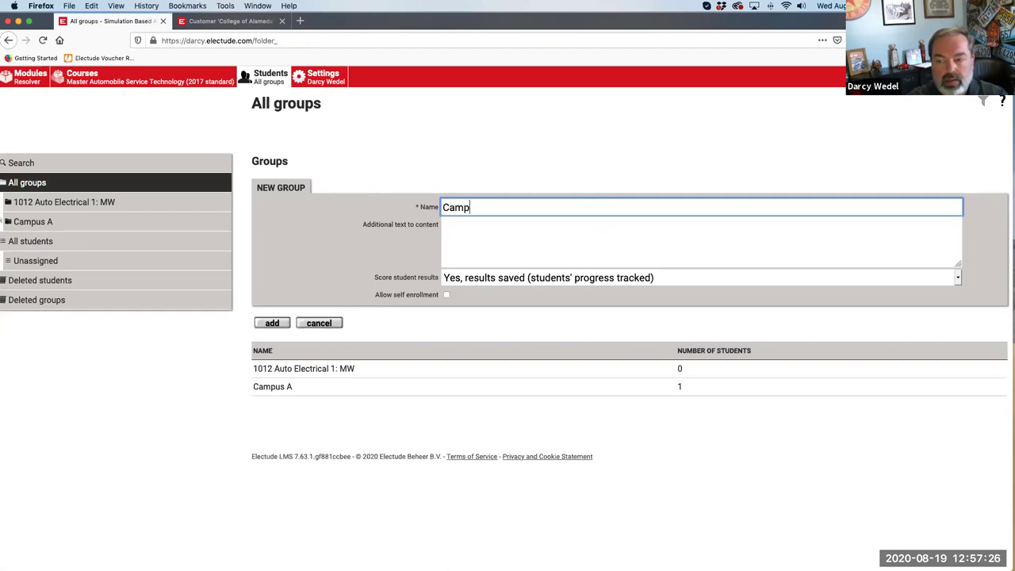
{"action": "left_click", "coordinate": [272, 323]}
{"action": "left_click", "coordinate": [347, 404]}
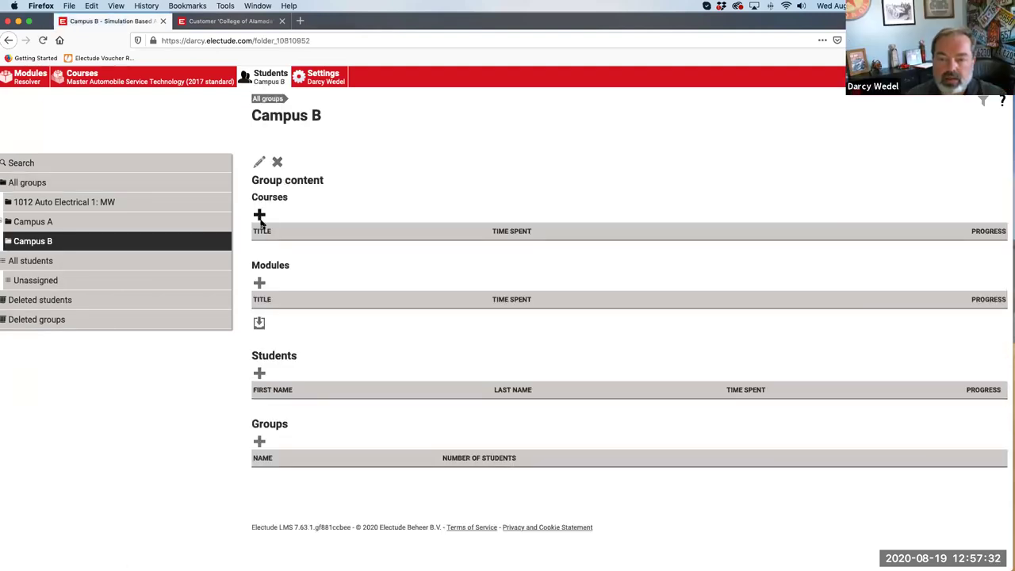
{"action": "left_click", "coordinate": [259, 215]}
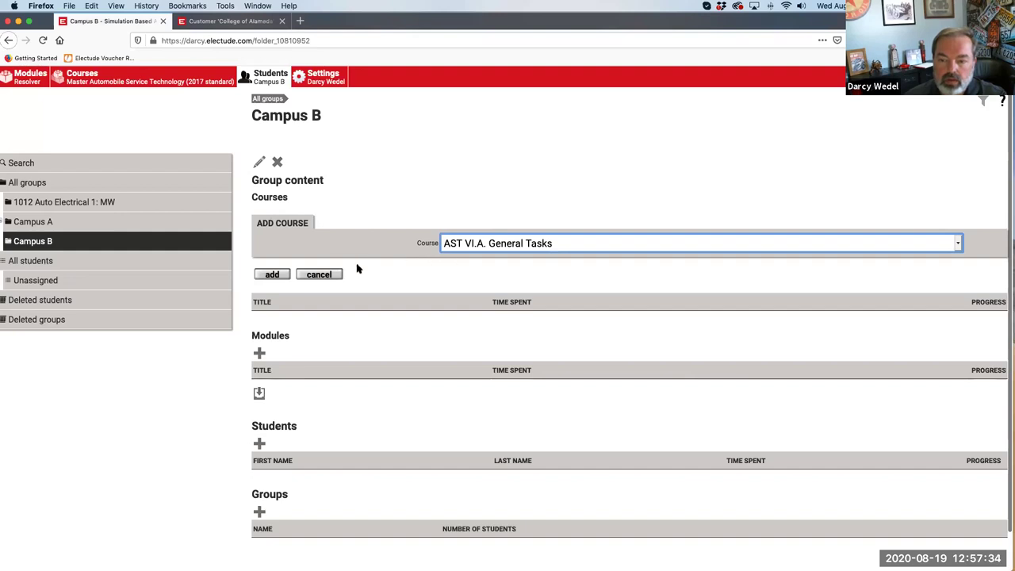
{"action": "left_click", "coordinate": [318, 274]}
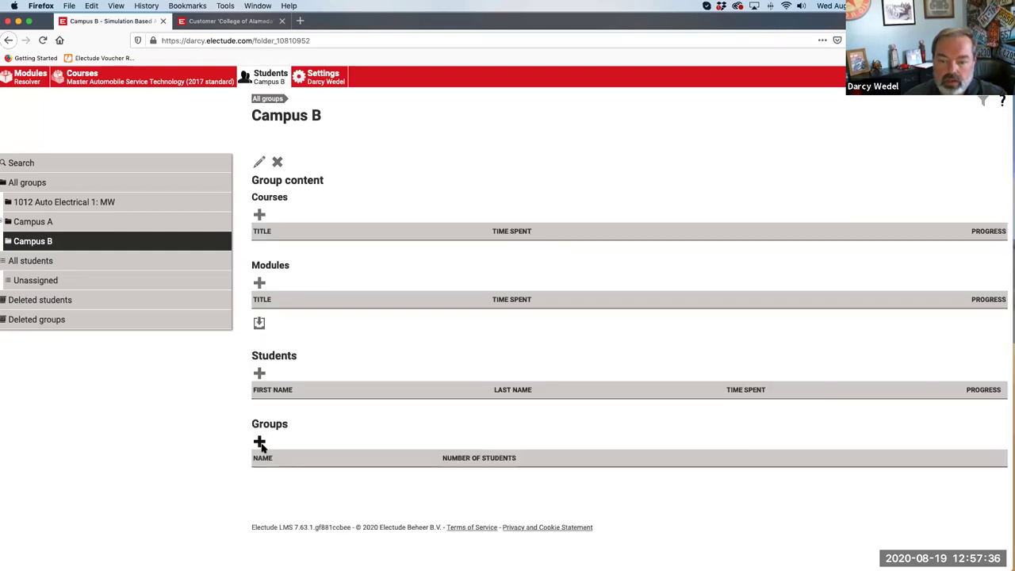
Add subgroups '1500 AC' and '1600 Engine Performance' under Campus B
{"action": "left_click", "coordinate": [260, 445]}
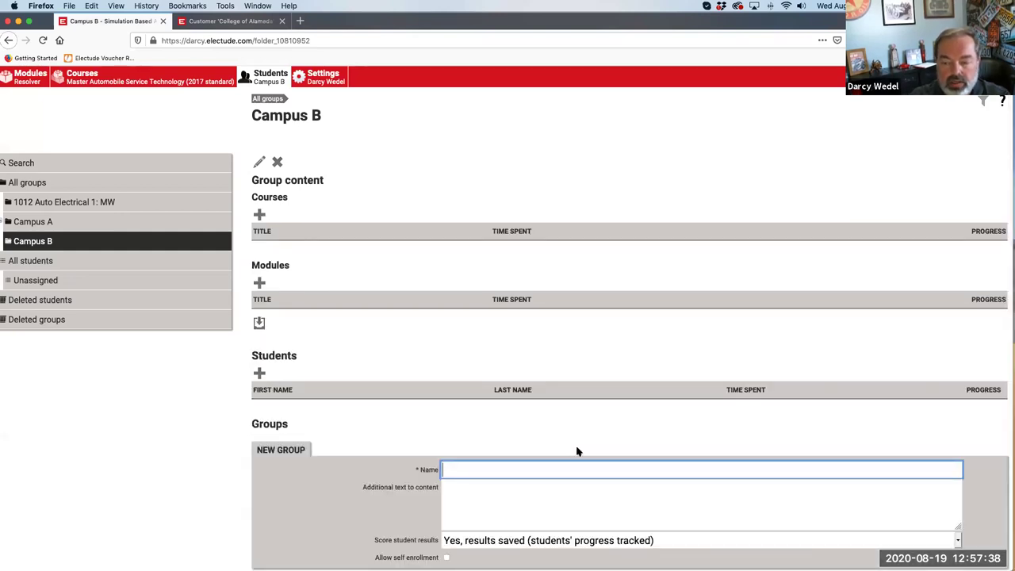
{"action": "type", "text": "1500 AC"}
{"action": "scroll", "coordinate": [578, 447], "scroll_direction": "down", "scroll_amount": 3}
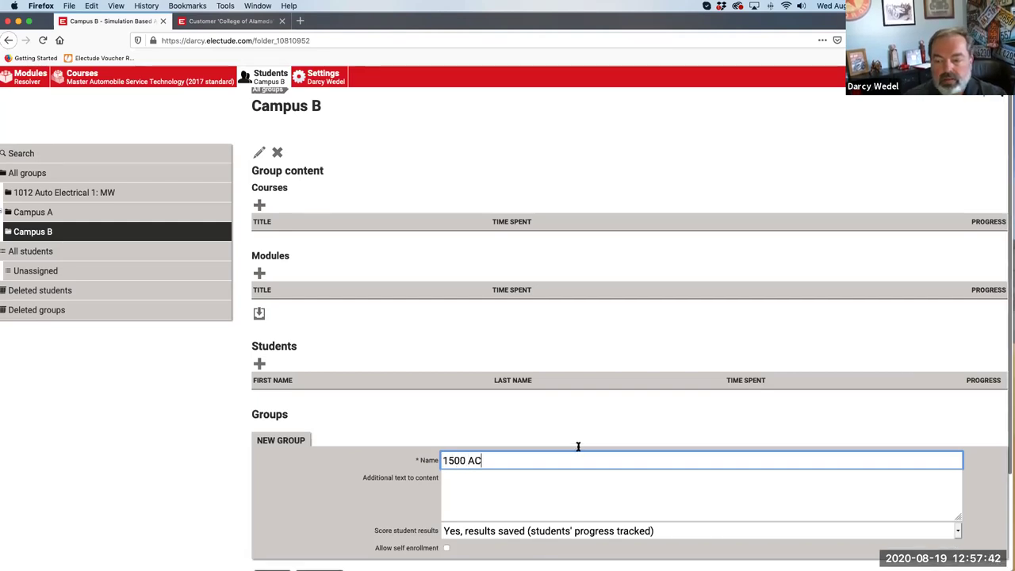
{"action": "left_click", "coordinate": [265, 523]}
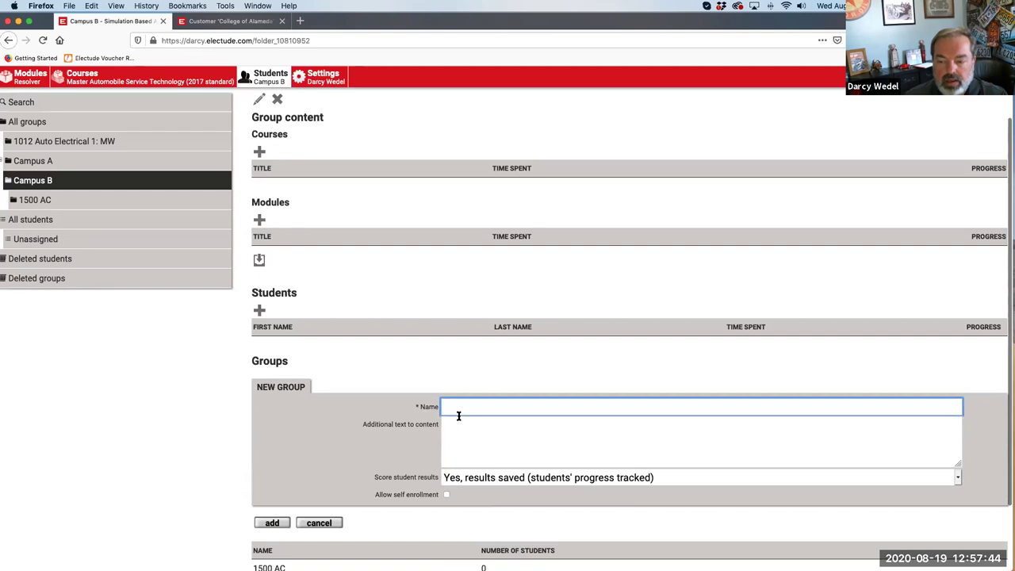
{"action": "scroll", "coordinate": [463, 407], "scroll_direction": "down", "scroll_amount": 3}
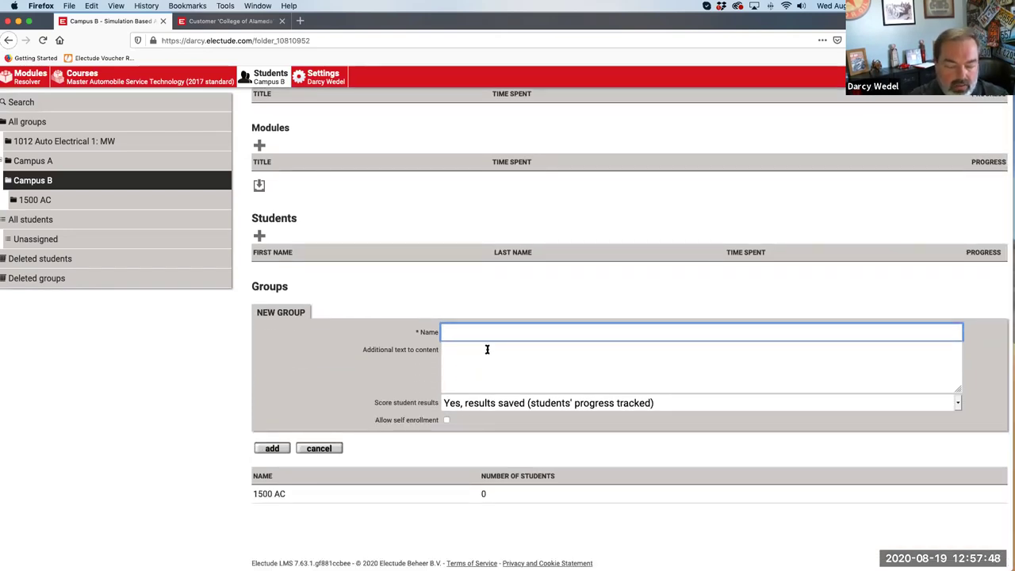
{"action": "type", "text": "1"}
{"action": "type", "text": "00 Engine"}
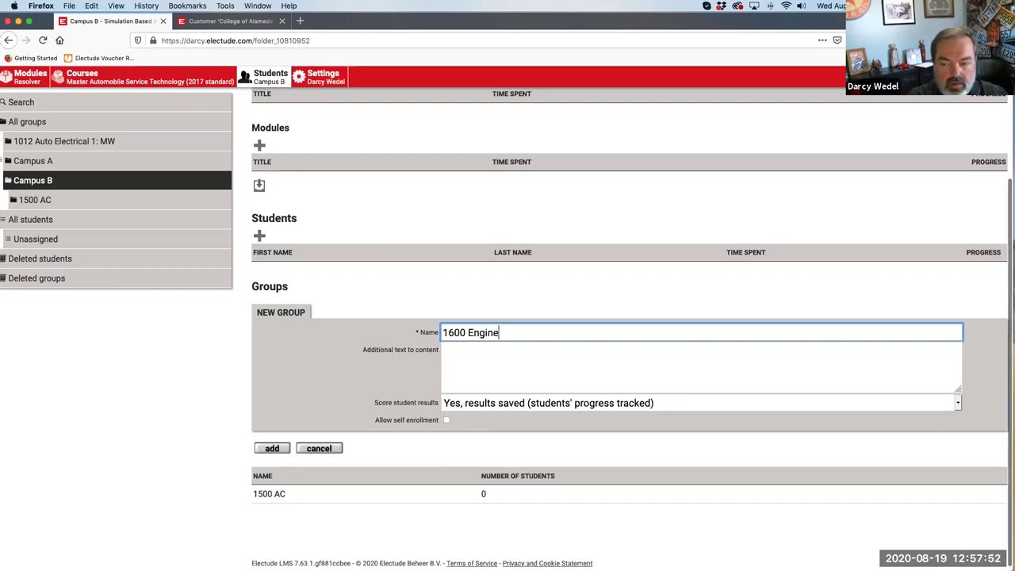
{"action": "type", "text": " Performance"}
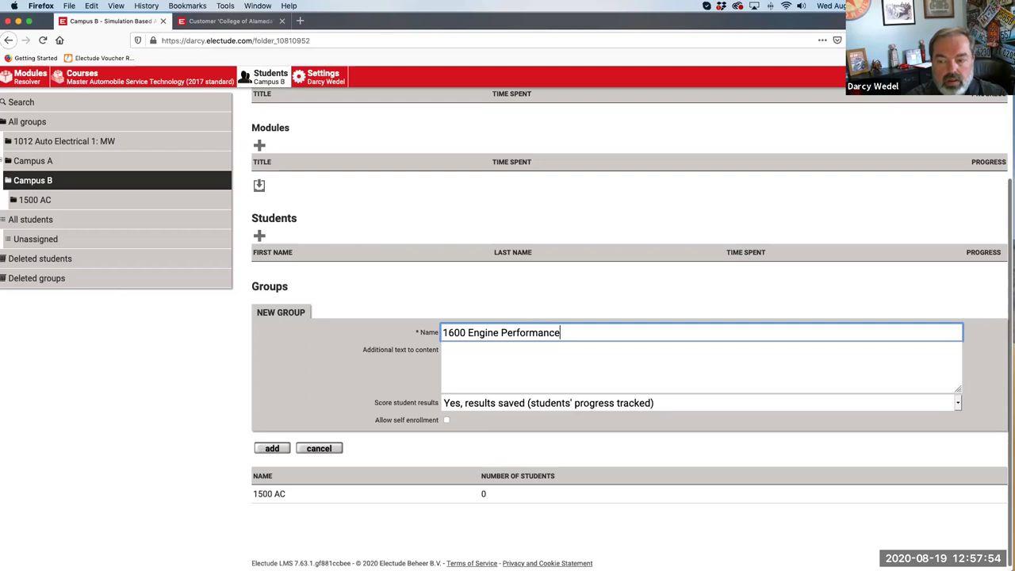
{"action": "left_click", "coordinate": [281, 450]}
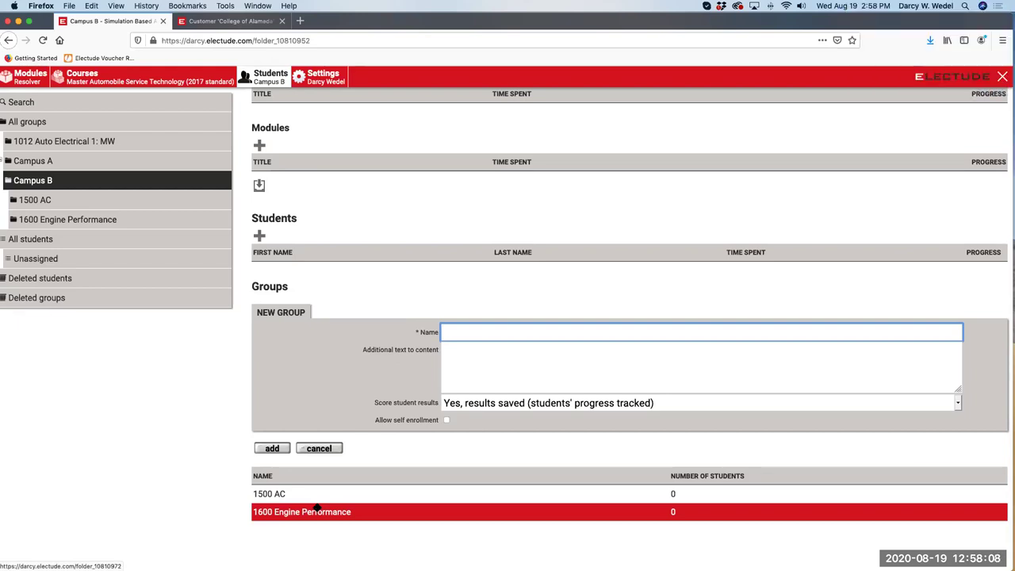
{"action": "scroll", "coordinate": [317, 507], "scroll_direction": "up", "scroll_amount": 1}
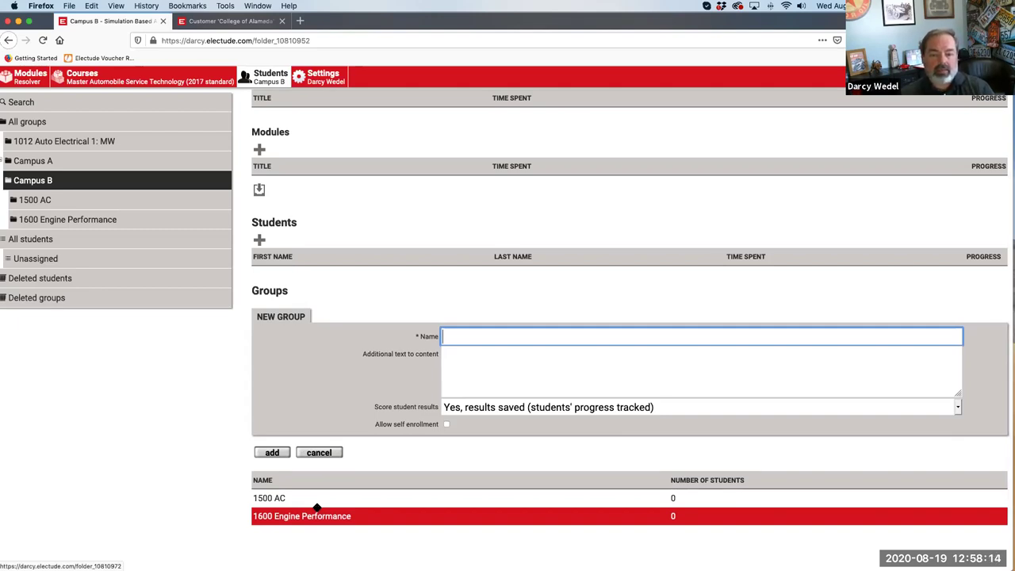
{"action": "scroll", "coordinate": [317, 508], "scroll_direction": "up", "scroll_amount": 4}
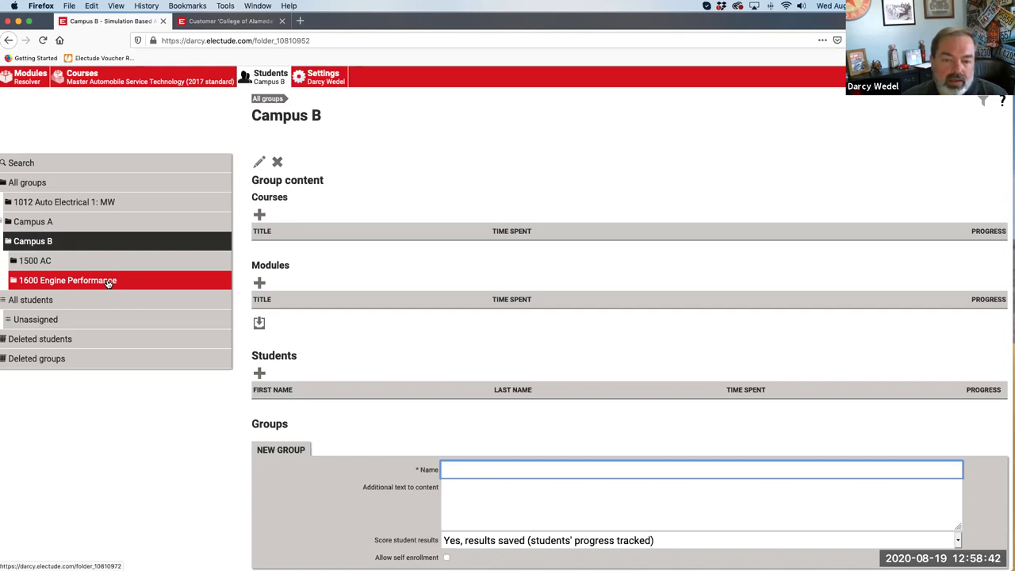
{"action": "scroll", "coordinate": [108, 282], "scroll_direction": "down", "scroll_amount": 1}
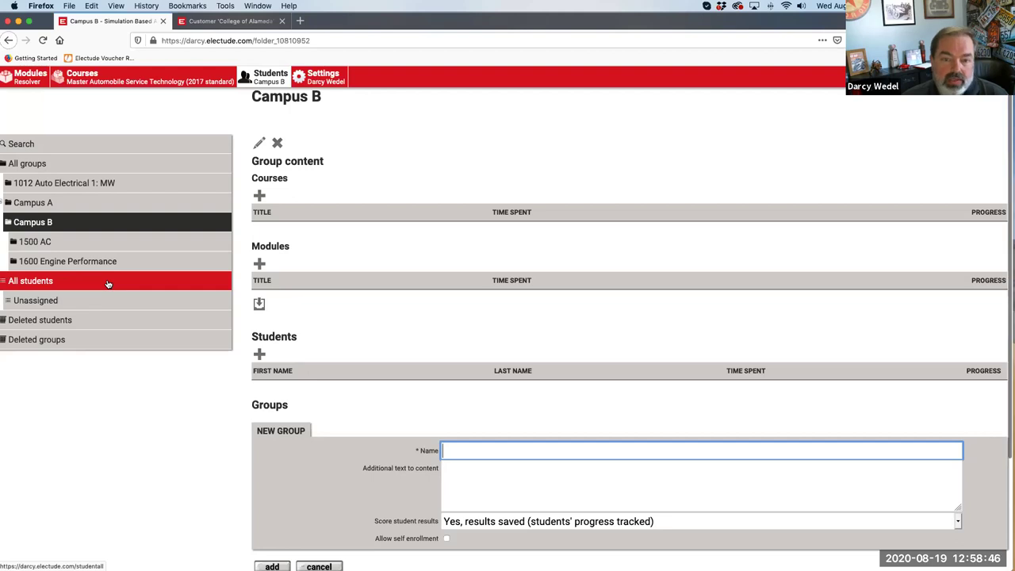
{"action": "left_click", "coordinate": [86, 162]}
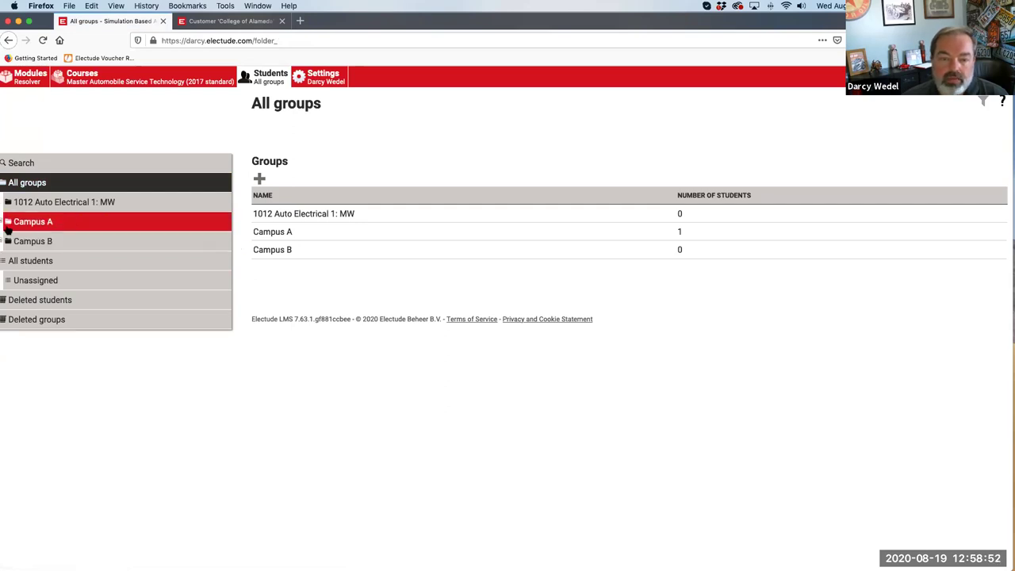
Drag 1210 Electrial from Campus A onto Campus B in the sidebar, then open Campus B
{"action": "left_click", "coordinate": [321, 231]}
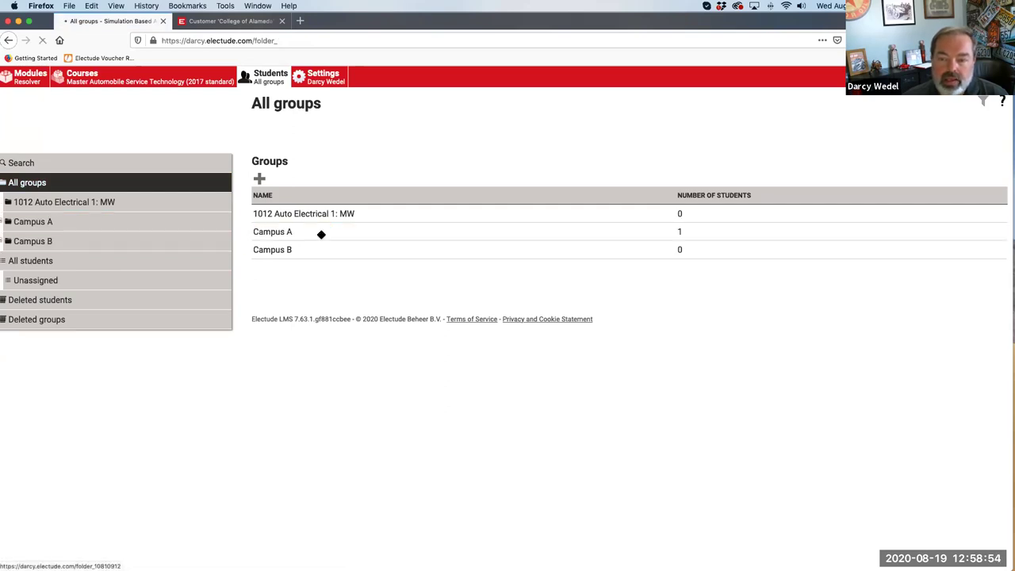
{"action": "scroll", "coordinate": [335, 253], "scroll_direction": "down", "scroll_amount": 1}
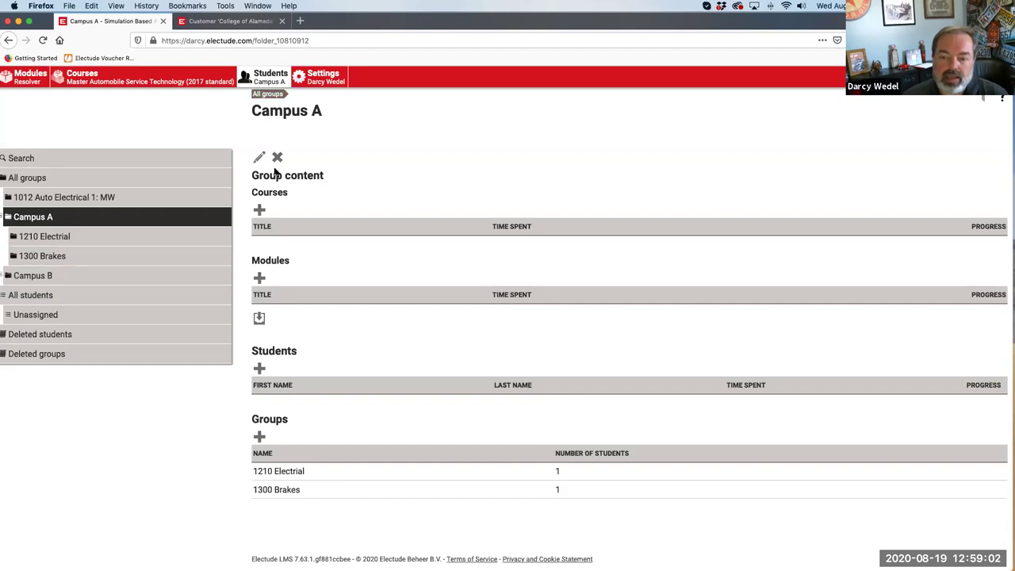
{"action": "left_click_drag", "start_coordinate": [298, 472], "coordinate": [97, 278]}
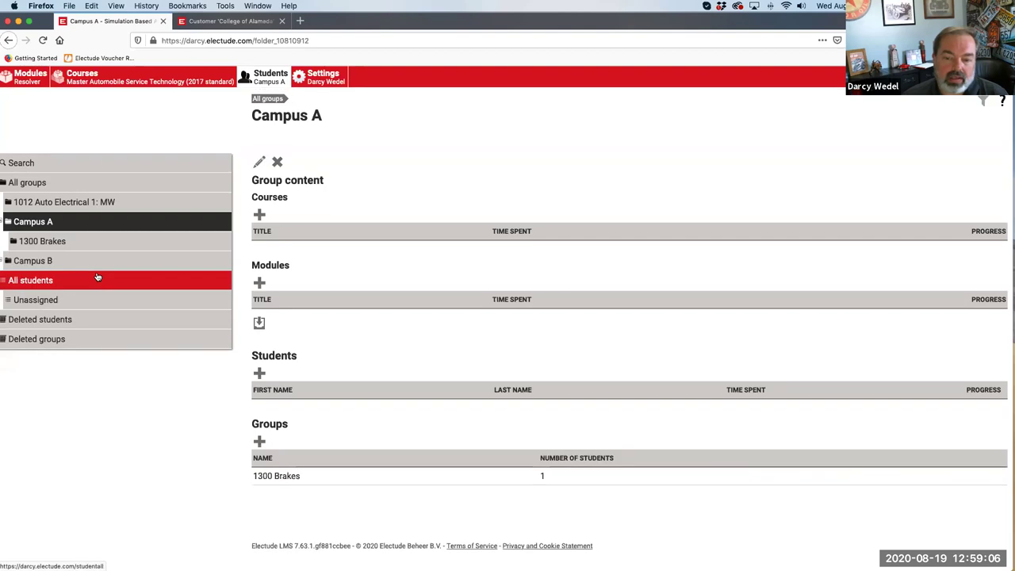
{"action": "left_click", "coordinate": [98, 279]}
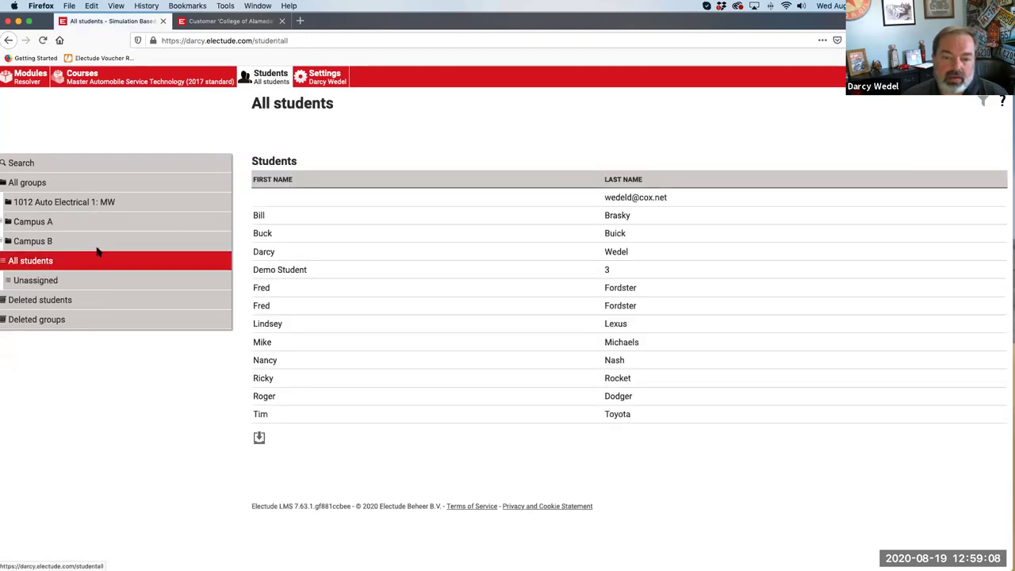
{"action": "left_click", "coordinate": [99, 243]}
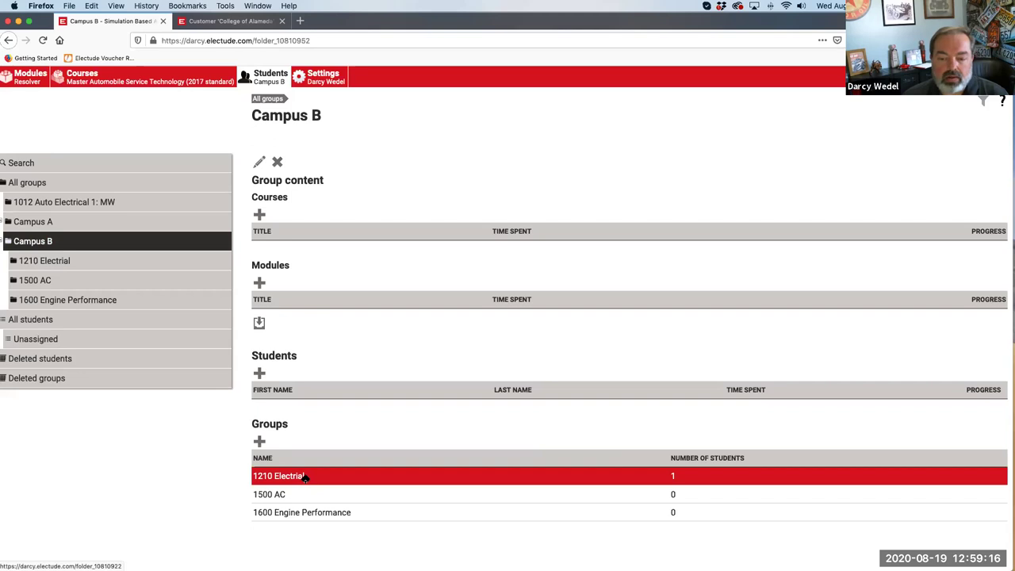
Open the 1500 AC subgroup page inside Campus B
{"action": "mouse_move", "coordinate": [266, 461]}
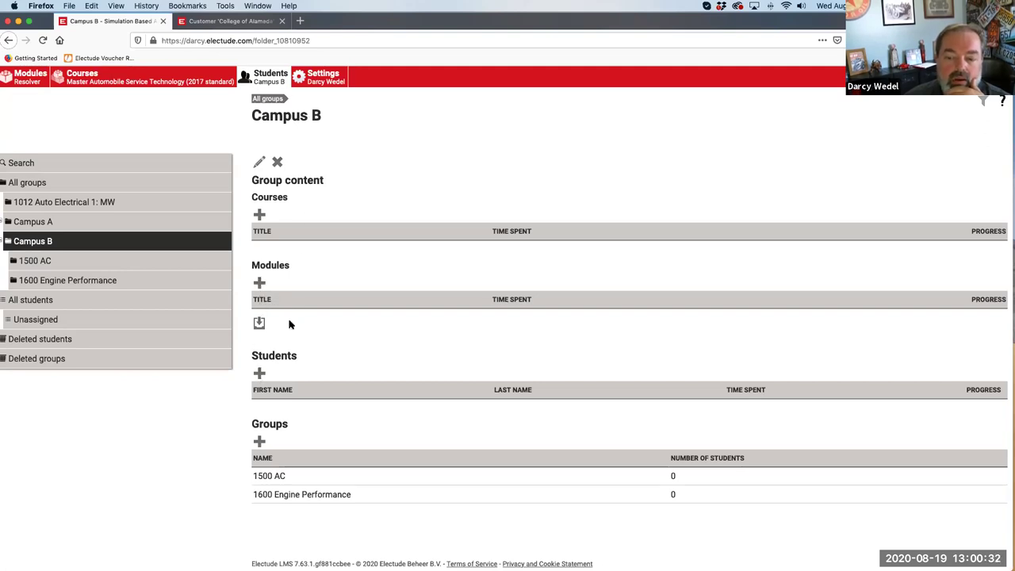
{"action": "left_click", "coordinate": [314, 477]}
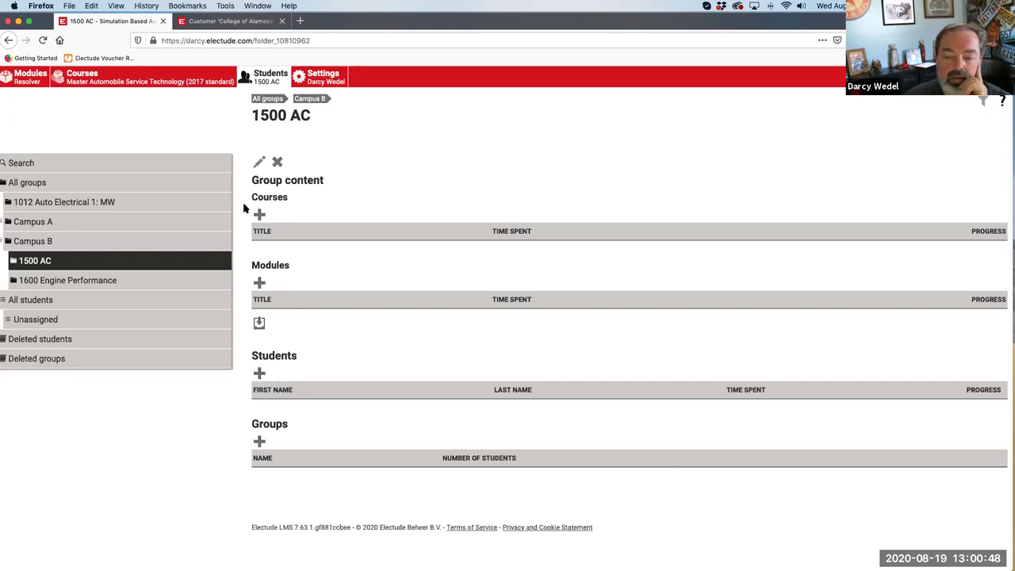
Start and cancel a new student in 1500 AC, then list All students with Campus B expanded
{"action": "left_click", "coordinate": [259, 373]}
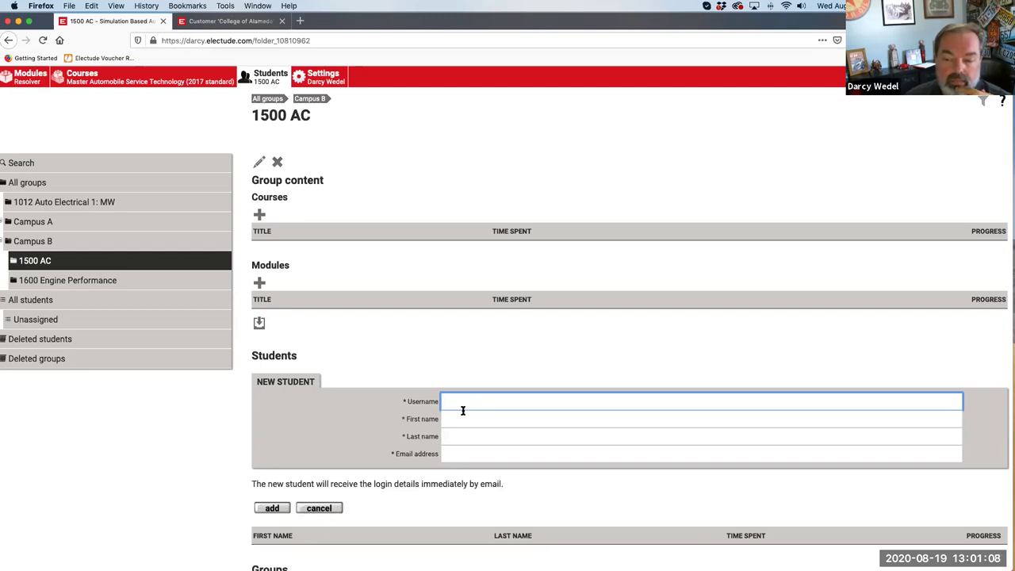
{"action": "left_click", "coordinate": [329, 510]}
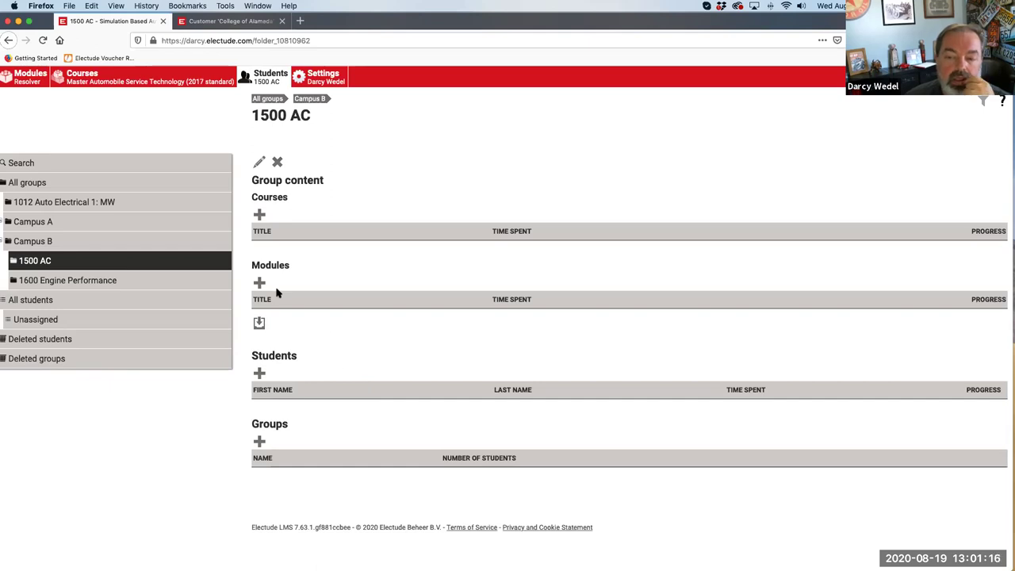
{"action": "left_click", "coordinate": [68, 300]}
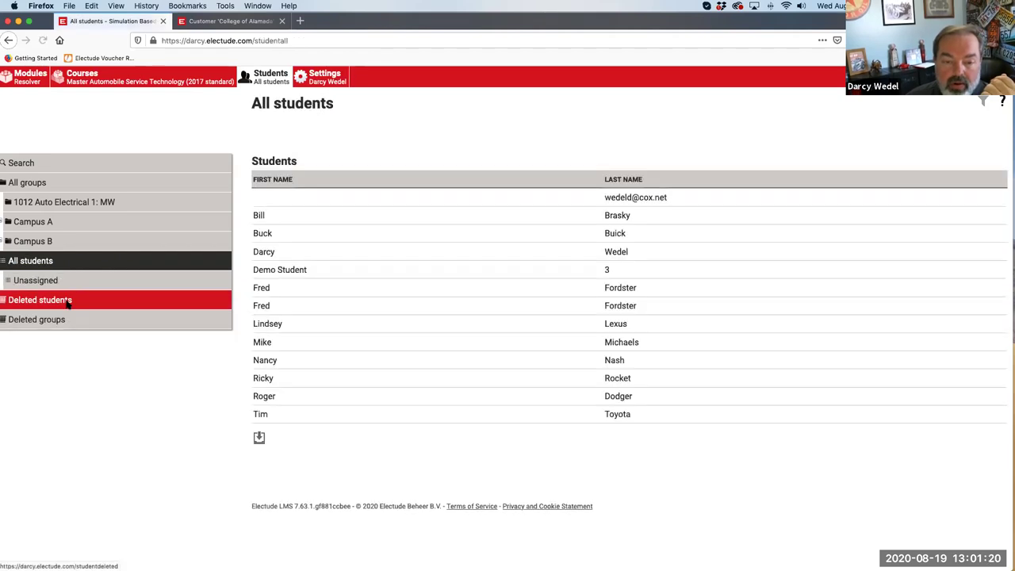
{"action": "left_click", "coordinate": [3, 244]}
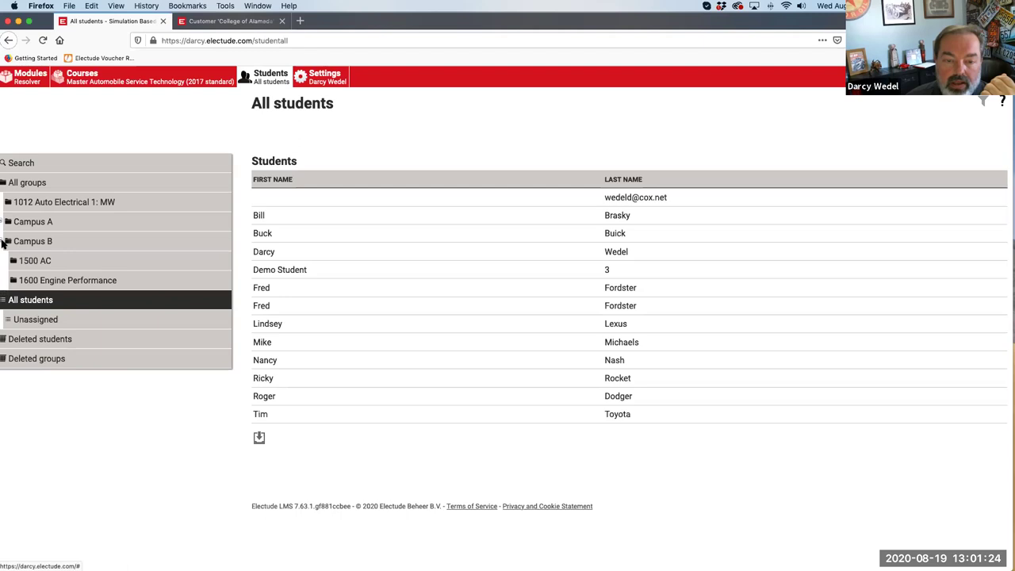
{"action": "left_click", "coordinate": [3, 244]}
{"action": "left_click", "coordinate": [3, 244]}
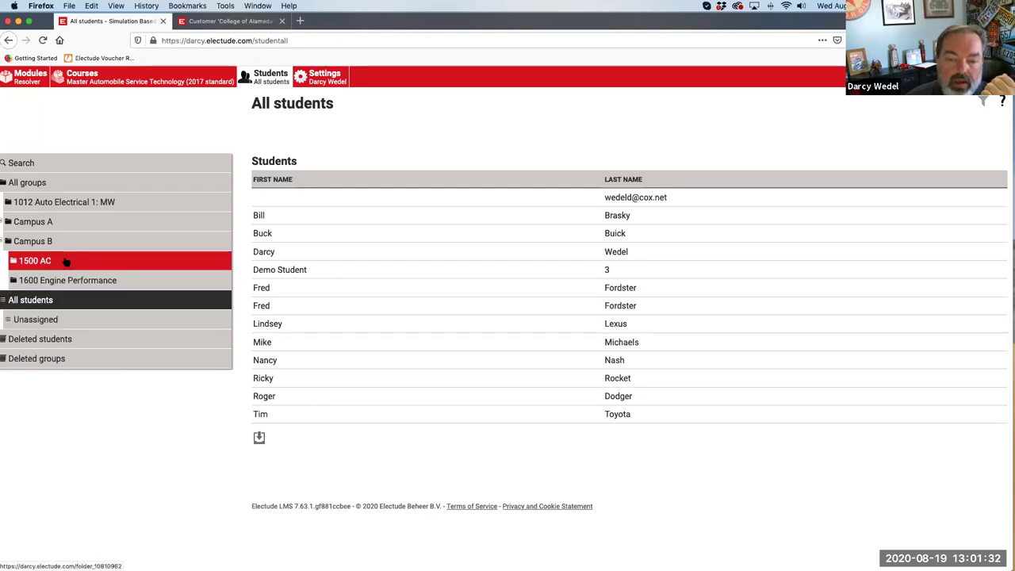
Drag four students onto the 1500 AC folder, check its roster, and return to All students
{"action": "left_click_drag", "start_coordinate": [280, 324], "coordinate": [114, 260]}
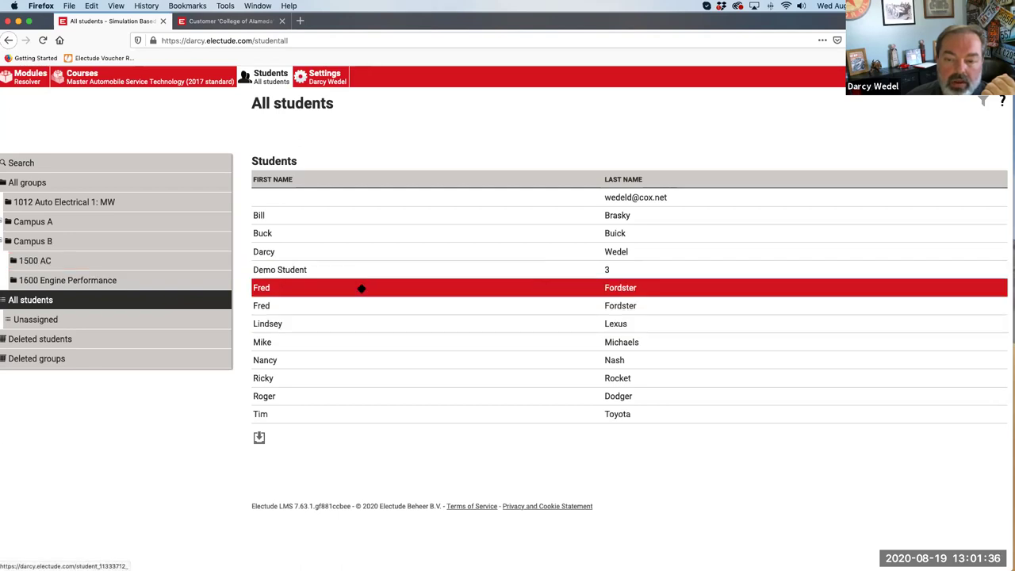
{"action": "left_click_drag", "start_coordinate": [361, 289], "coordinate": [158, 260]}
{"action": "left_click_drag", "start_coordinate": [277, 378], "coordinate": [168, 260]}
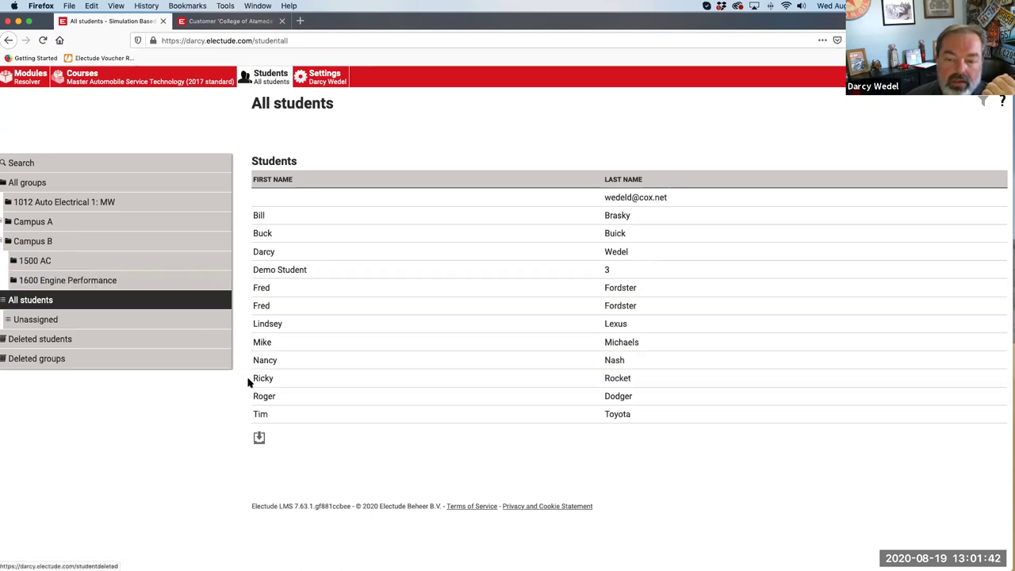
{"action": "left_click_drag", "start_coordinate": [270, 414], "coordinate": [138, 261]}
{"action": "left_click", "coordinate": [150, 260]}
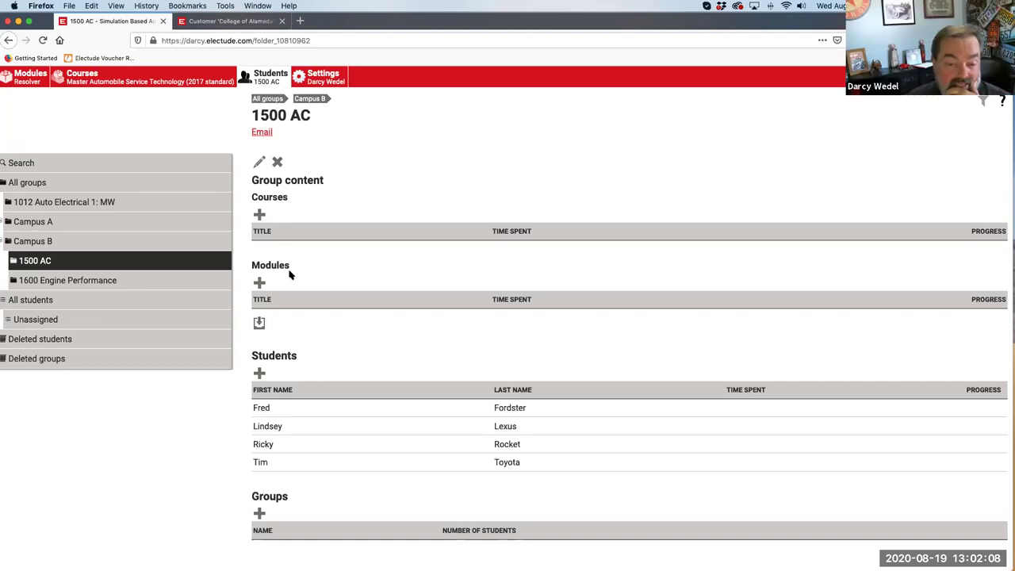
{"action": "left_click", "coordinate": [57, 303]}
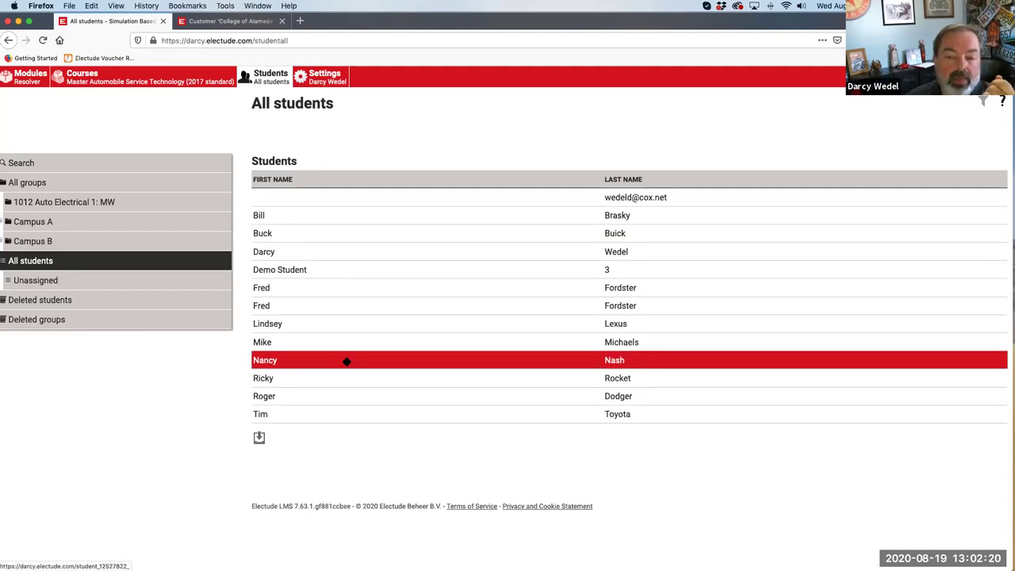
View the unassigned students and Campus B's subgroup counts, then return to All students
{"action": "left_click", "coordinate": [54, 281]}
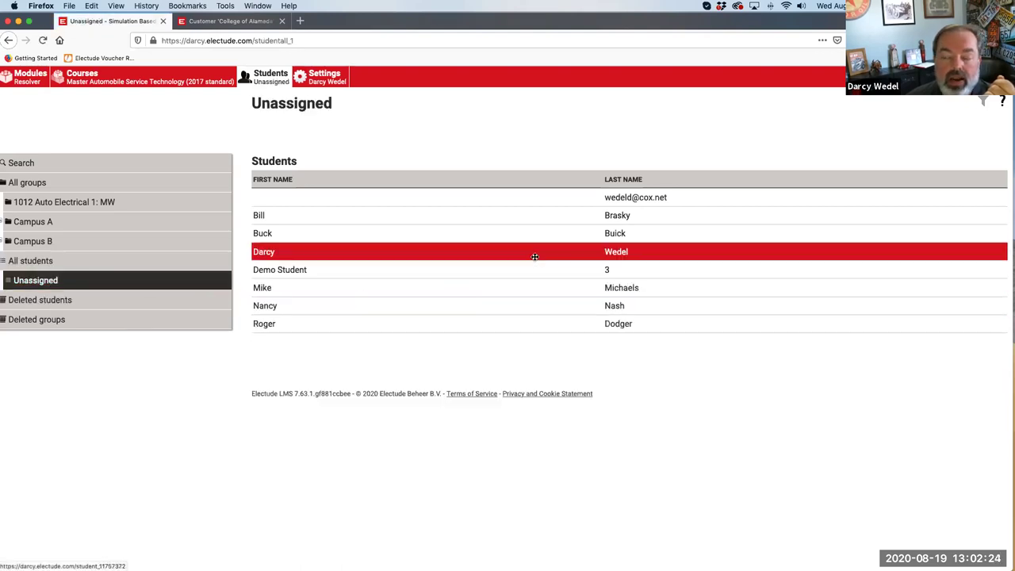
{"action": "left_click", "coordinate": [169, 264]}
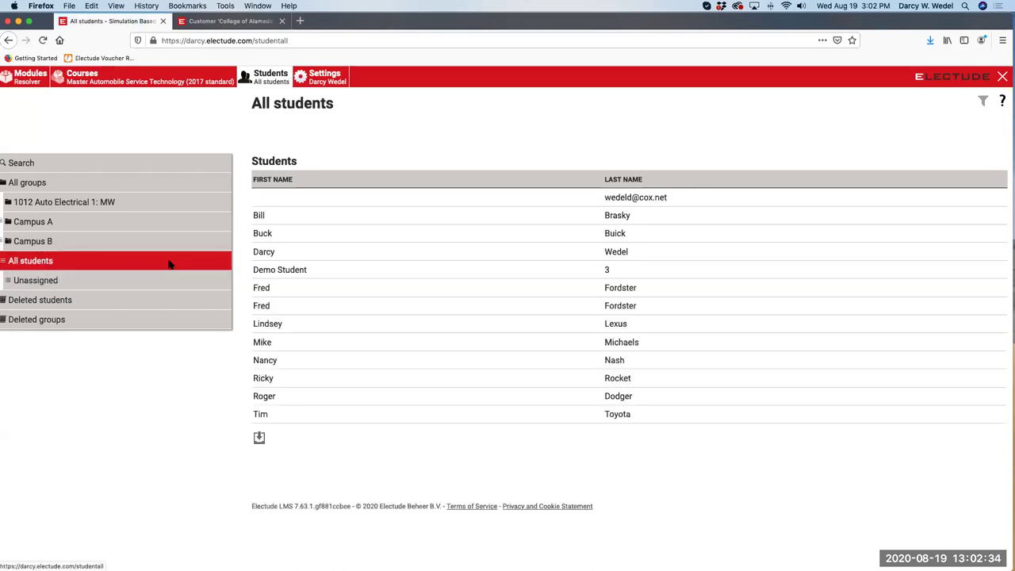
{"action": "left_click", "coordinate": [109, 240]}
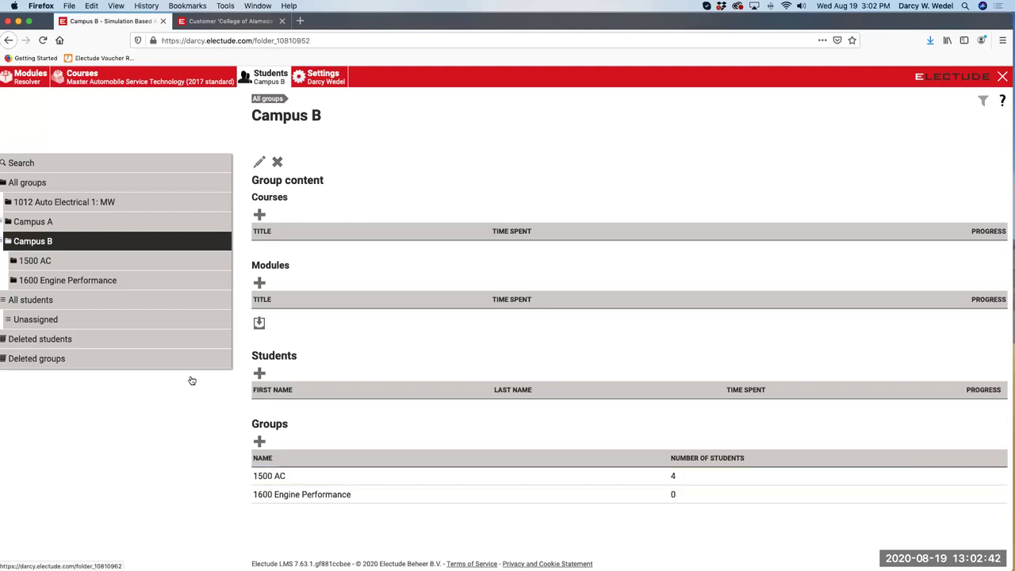
{"action": "left_click", "coordinate": [88, 303]}
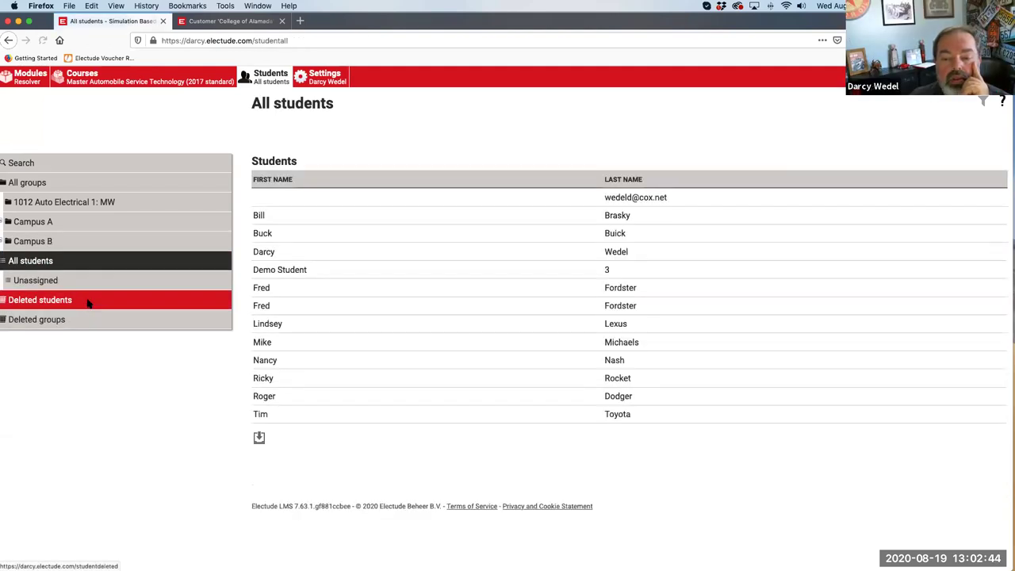
{"action": "left_click", "coordinate": [323, 288]}
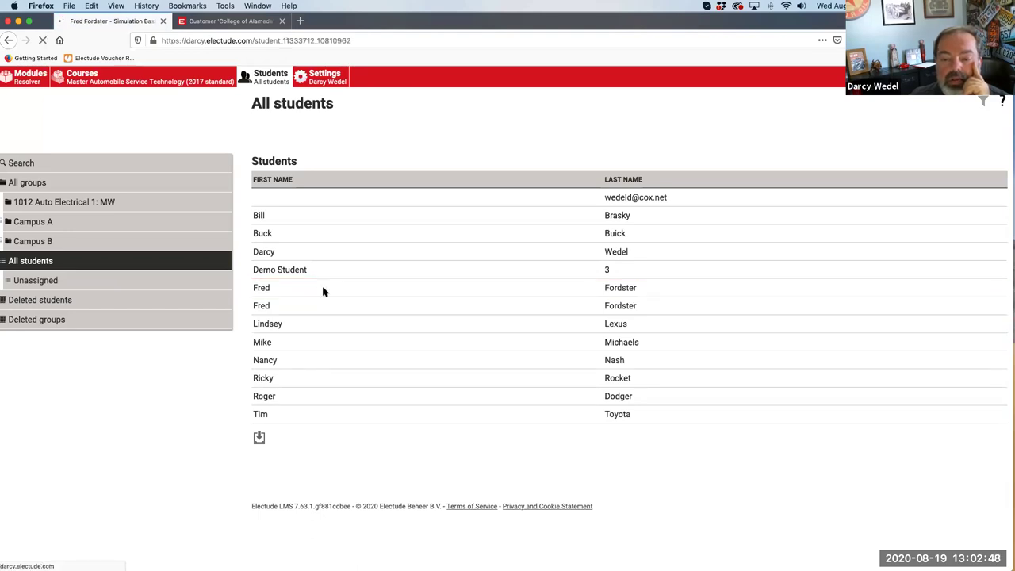
{"action": "scroll", "coordinate": [326, 303], "scroll_direction": "down", "scroll_amount": 2}
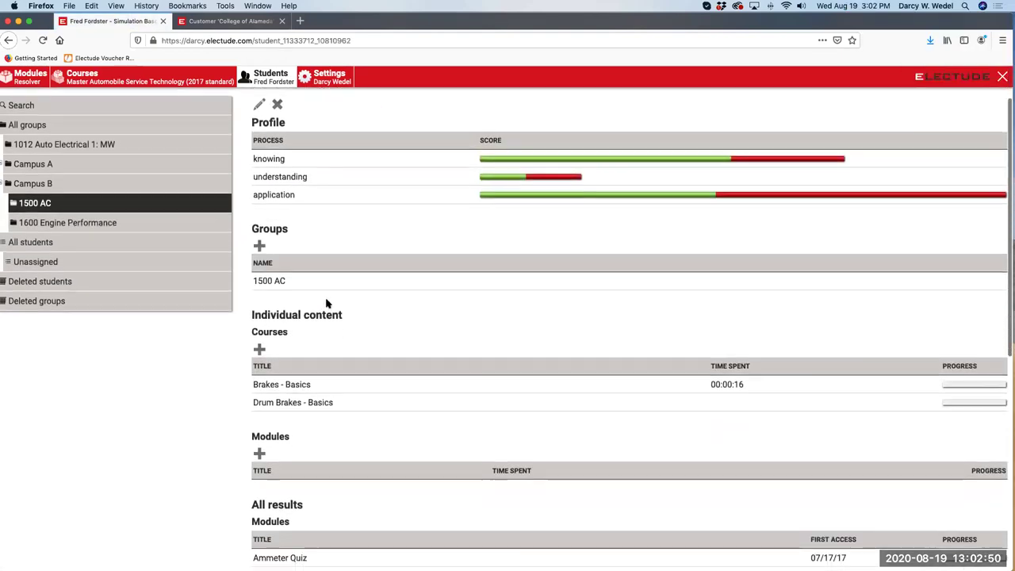
{"action": "scroll", "coordinate": [326, 303], "scroll_direction": "up", "scroll_amount": 2}
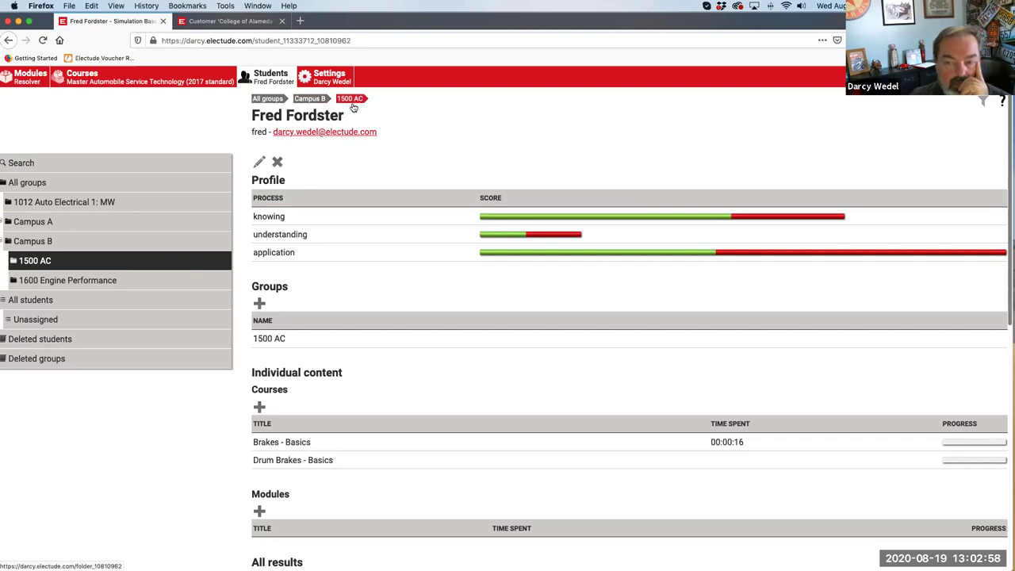
{"action": "scroll", "coordinate": [368, 177], "scroll_direction": "down", "scroll_amount": 2}
{"action": "scroll", "coordinate": [369, 177], "scroll_direction": "down", "scroll_amount": 2}
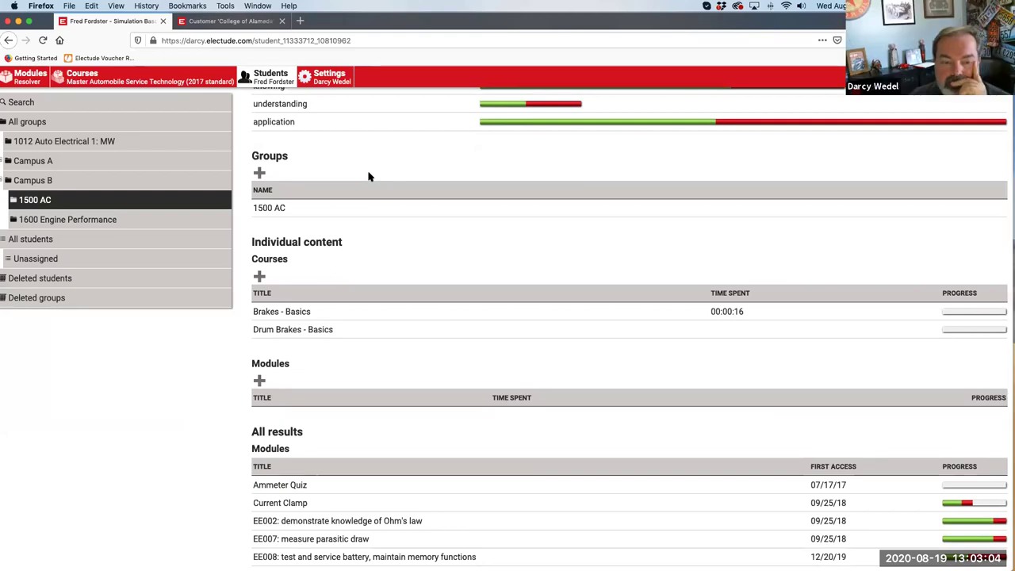
{"action": "scroll", "coordinate": [369, 177], "scroll_direction": "down", "scroll_amount": 1}
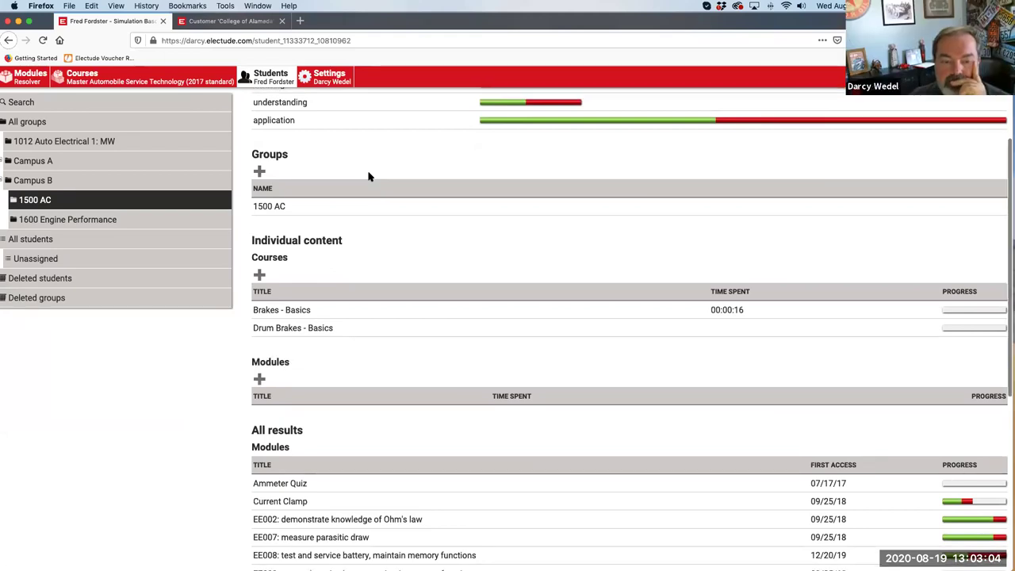
{"action": "left_click", "coordinate": [86, 245]}
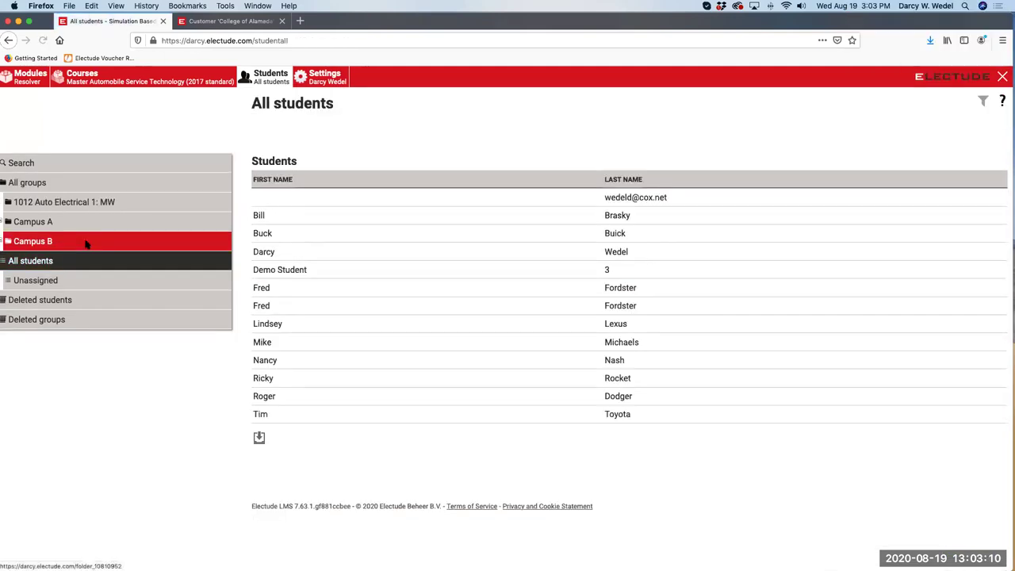
Start adding the unassigned student to a group, cancel it, and go to Campus B
{"action": "left_click", "coordinate": [290, 361]}
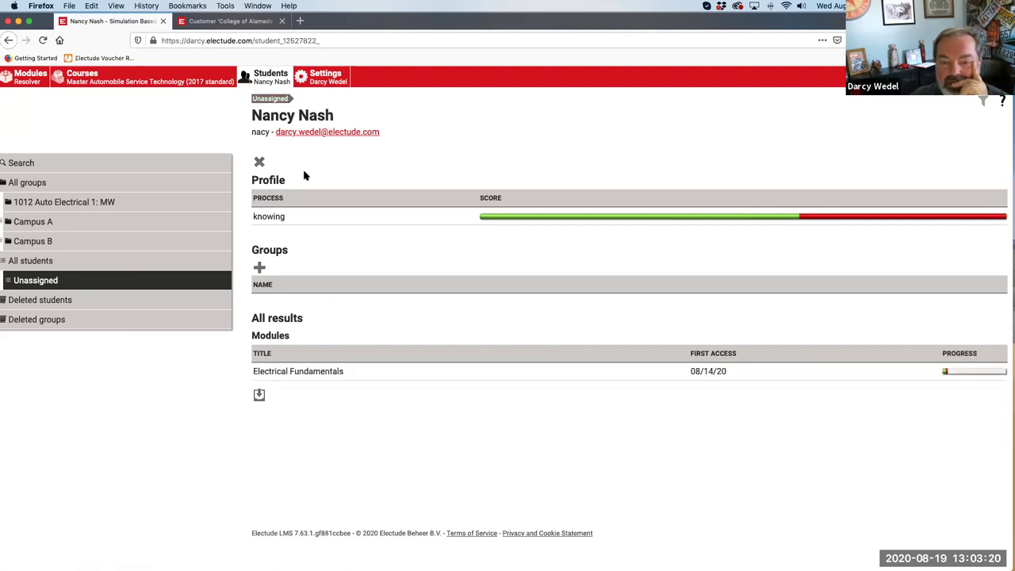
{"action": "left_click", "coordinate": [260, 269]}
{"action": "left_click", "coordinate": [479, 299]}
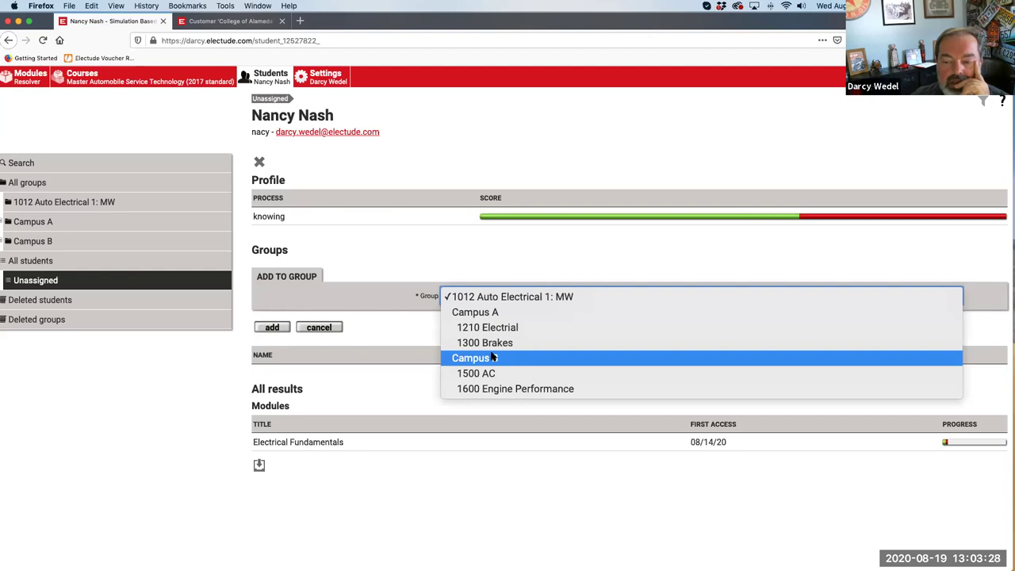
{"action": "left_click", "coordinate": [320, 329]}
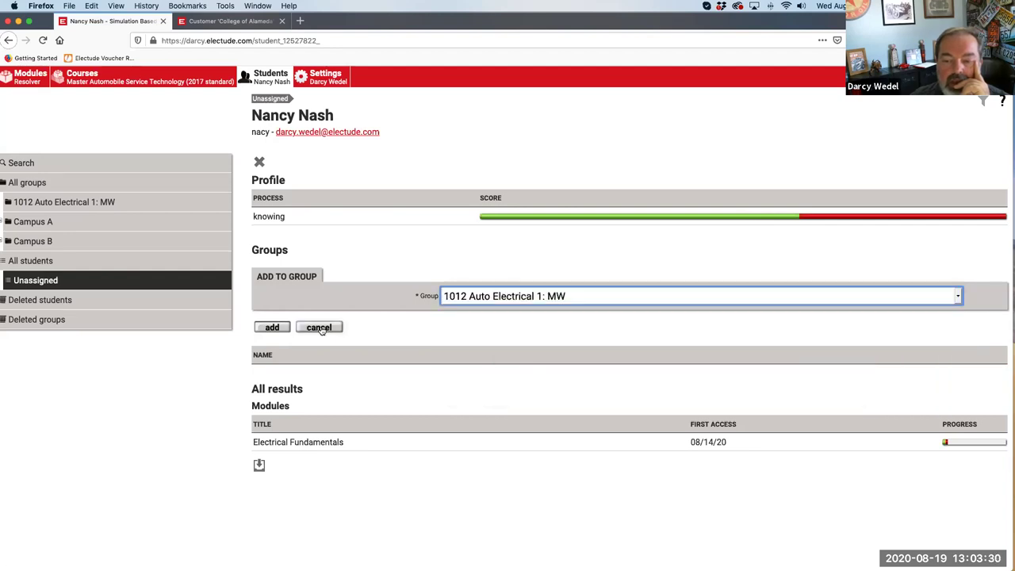
{"action": "left_click", "coordinate": [320, 329]}
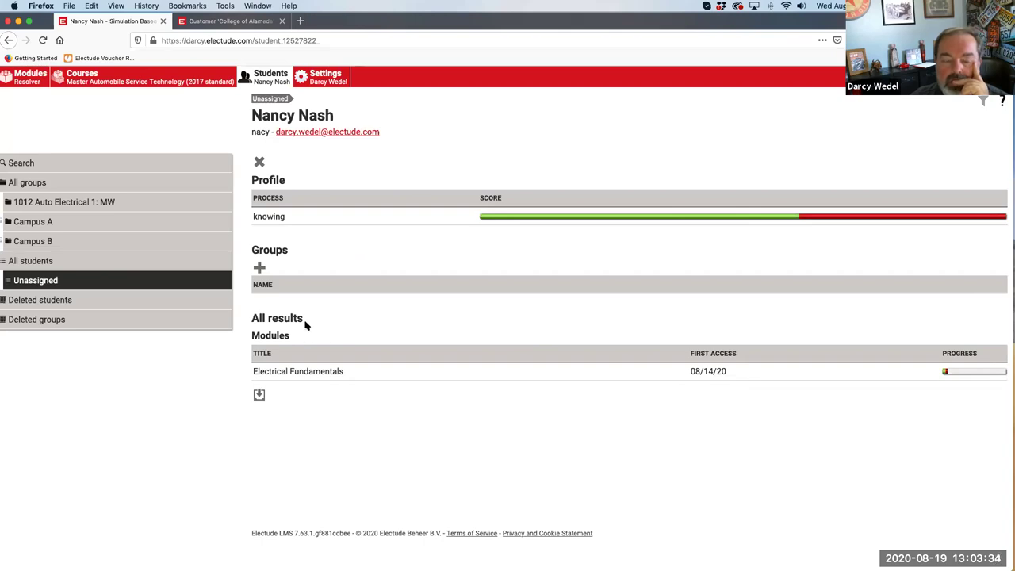
{"action": "left_click", "coordinate": [111, 247]}
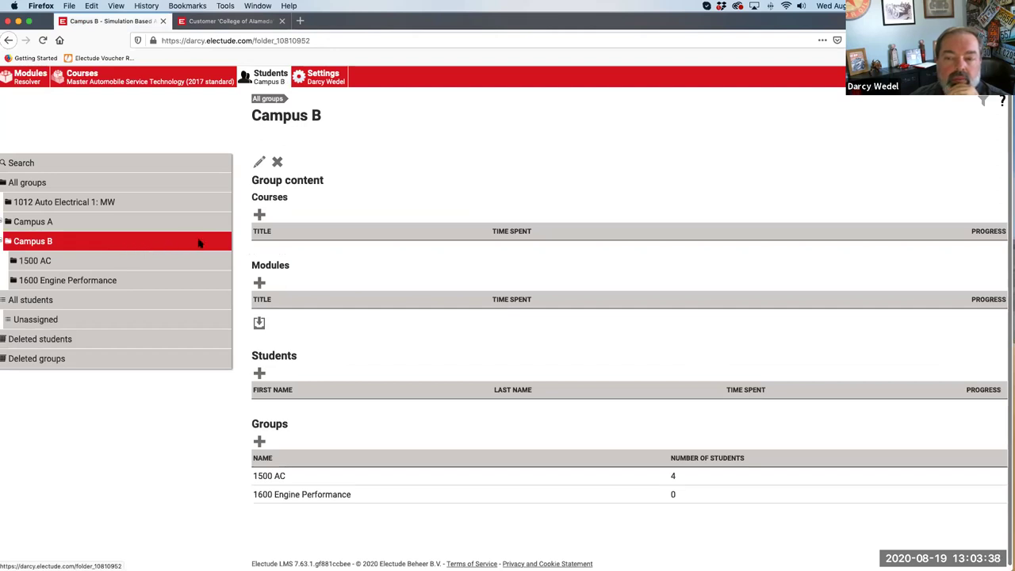
Turn on Allow self enrollment for 1500 AC and go back to All students
{"action": "left_click", "coordinate": [298, 476]}
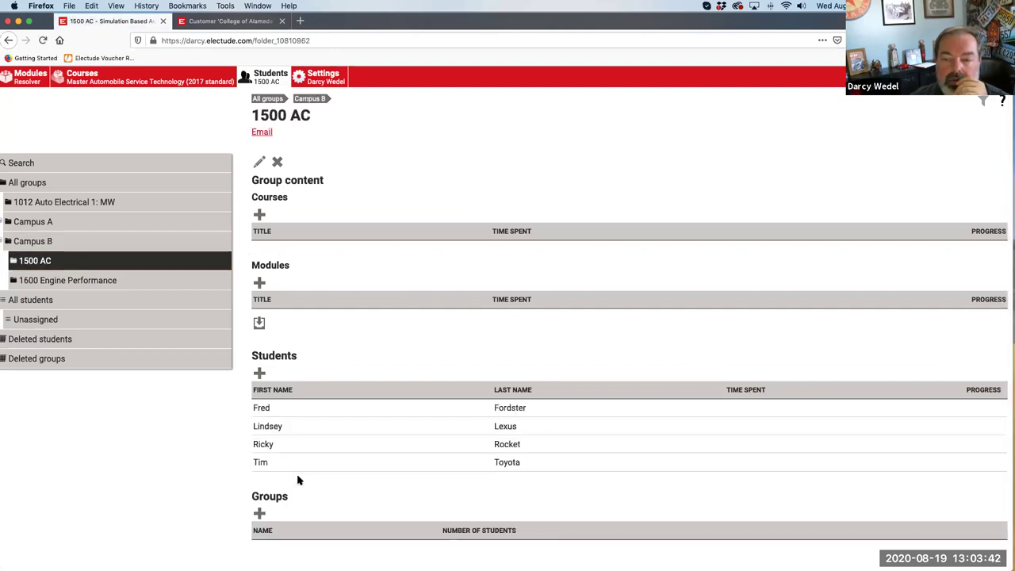
{"action": "left_click", "coordinate": [259, 162]}
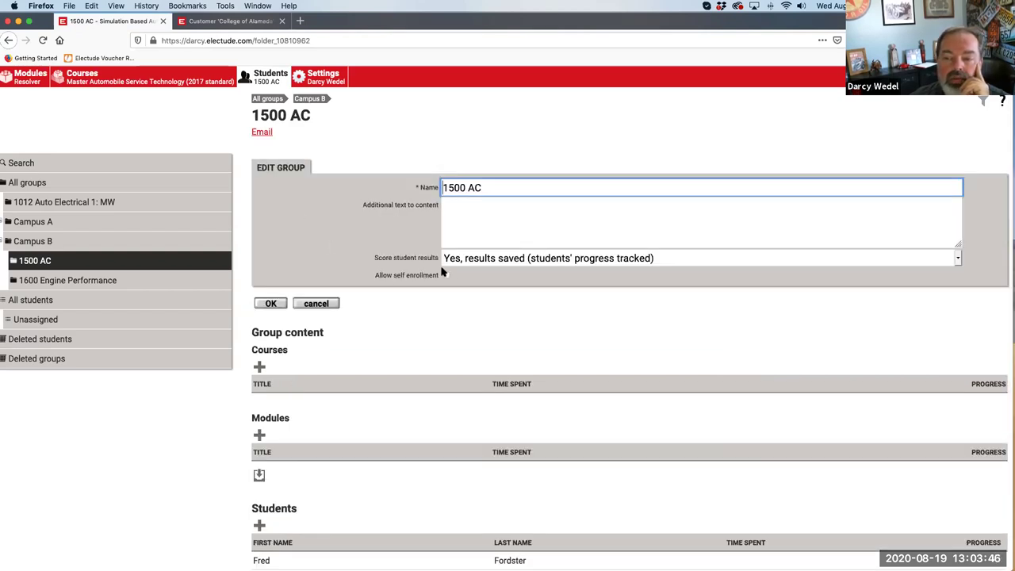
{"action": "left_click", "coordinate": [446, 276]}
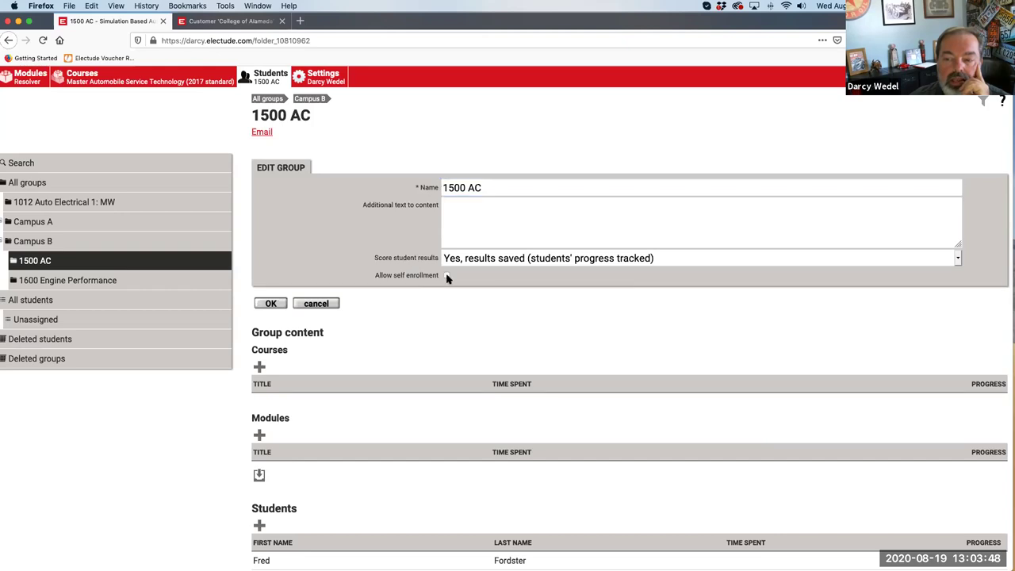
{"action": "left_click", "coordinate": [272, 304]}
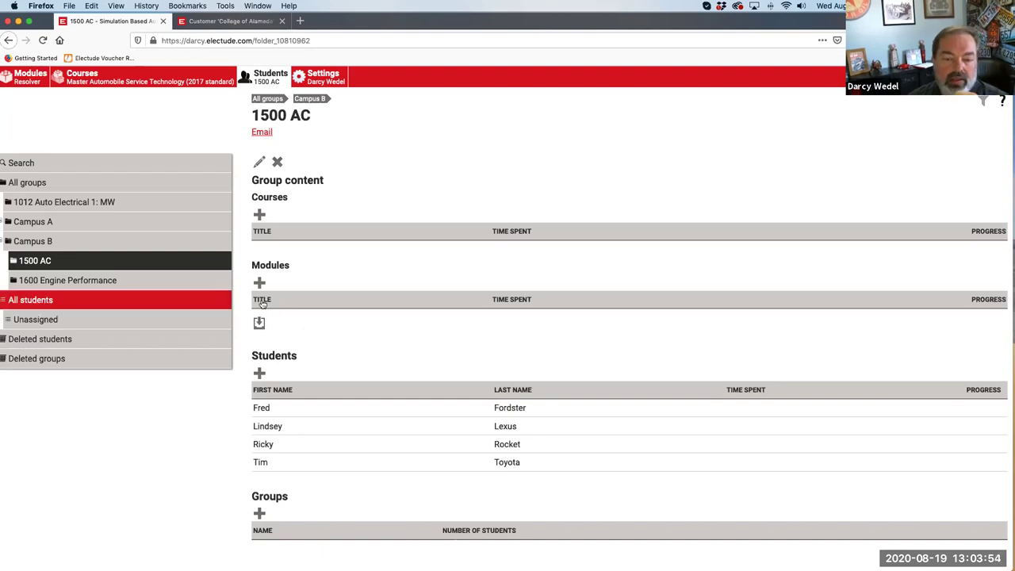
{"action": "left_click", "coordinate": [89, 300]}
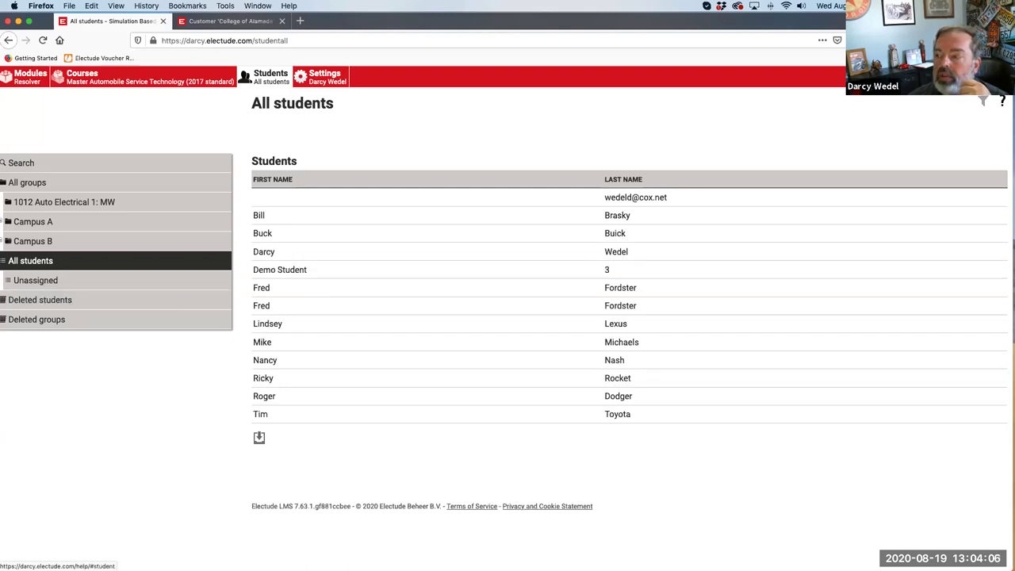
Log out and sign in as Student, re-entering the password after the failed login
{"action": "left_click", "coordinate": [1002, 102]}
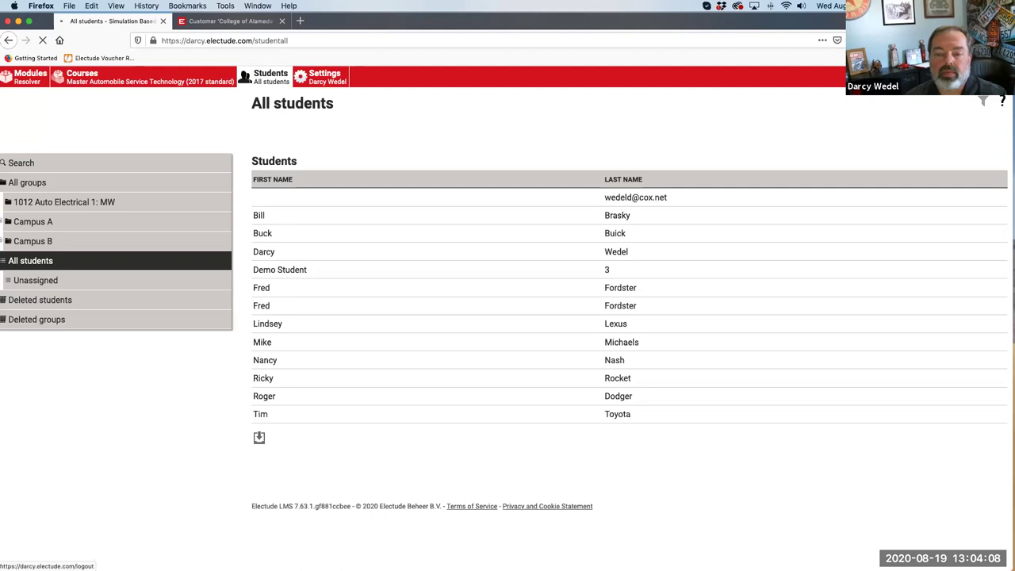
{"action": "left_click", "coordinate": [274, 187]}
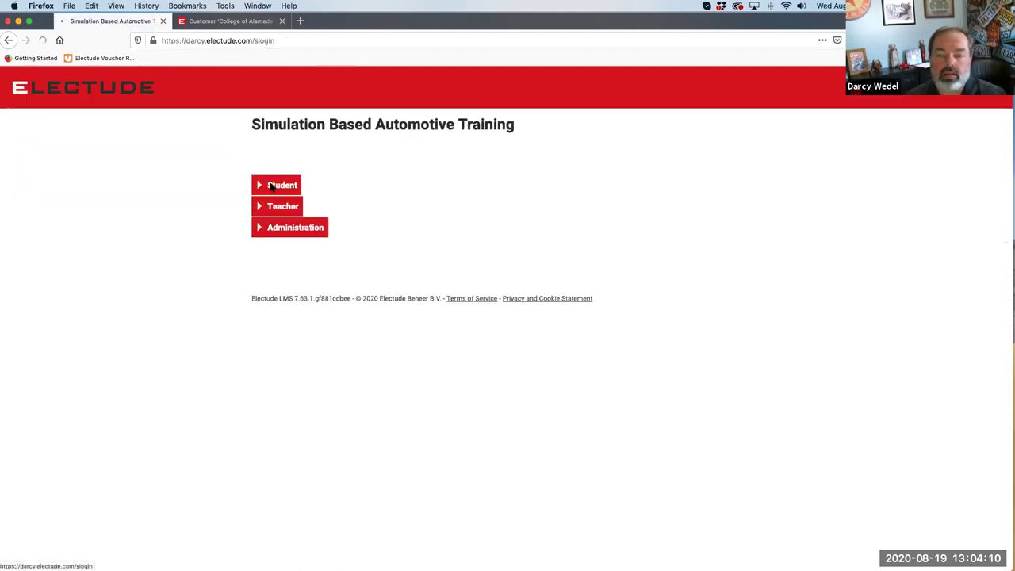
{"action": "left_click", "coordinate": [271, 259]}
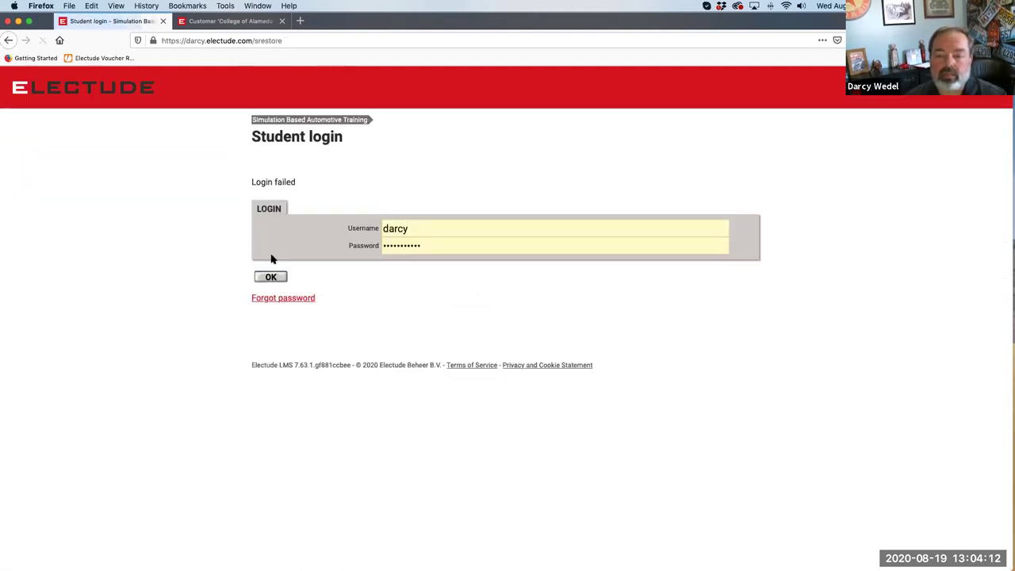
{"action": "left_click_drag", "start_coordinate": [421, 246], "coordinate": [323, 237]}
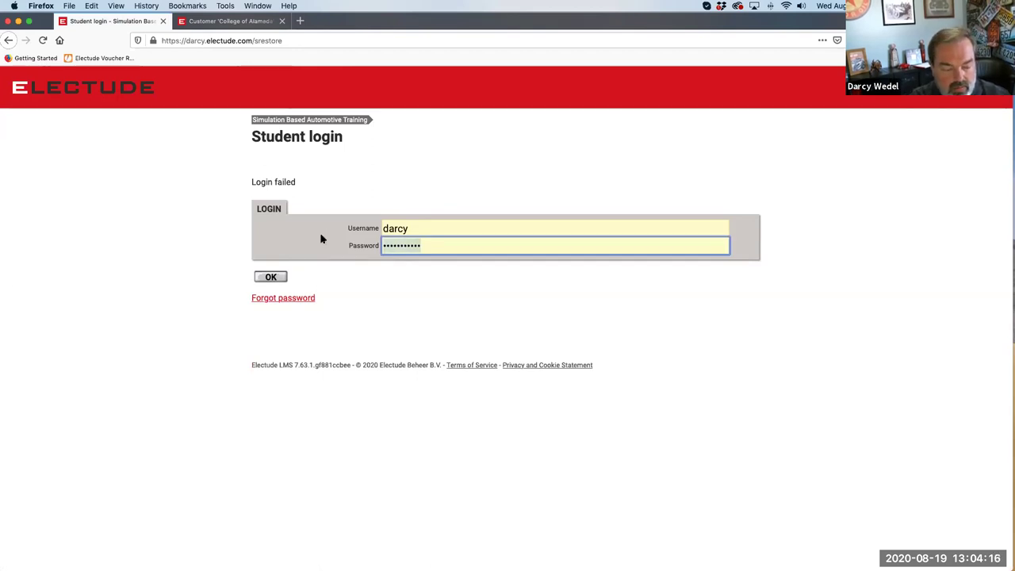
{"action": "type", "text": "••••••••"}
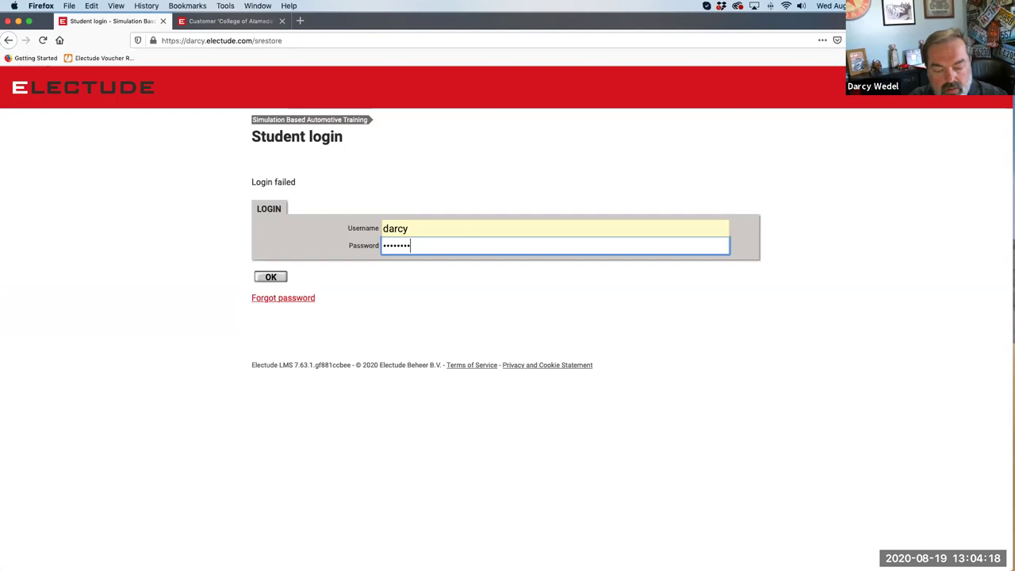
{"action": "key", "text": "Return"}
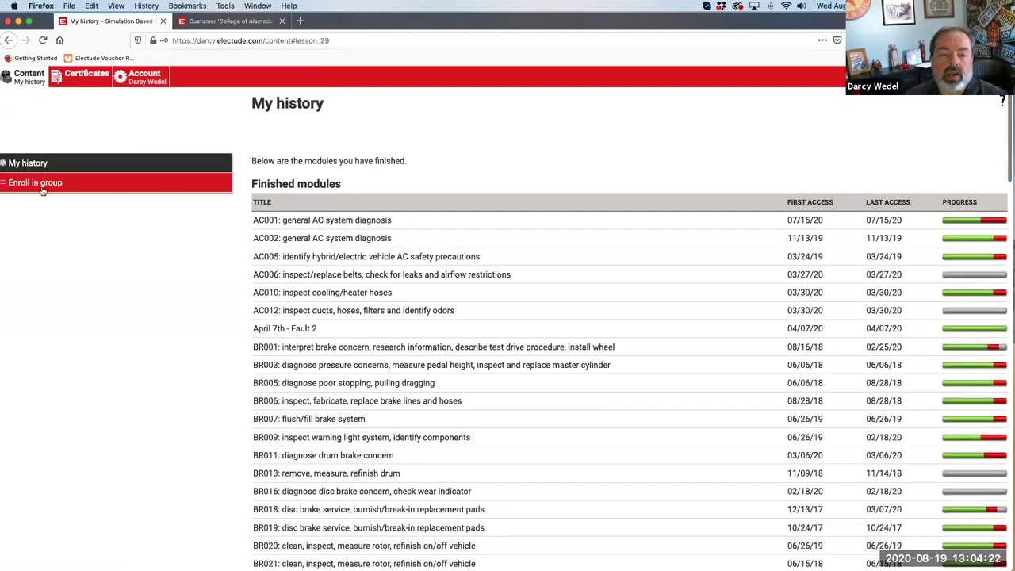
Scroll through the student's My history page, then go to Enroll in group
{"action": "scroll", "coordinate": [475, 356], "scroll_direction": "down", "scroll_amount": 6}
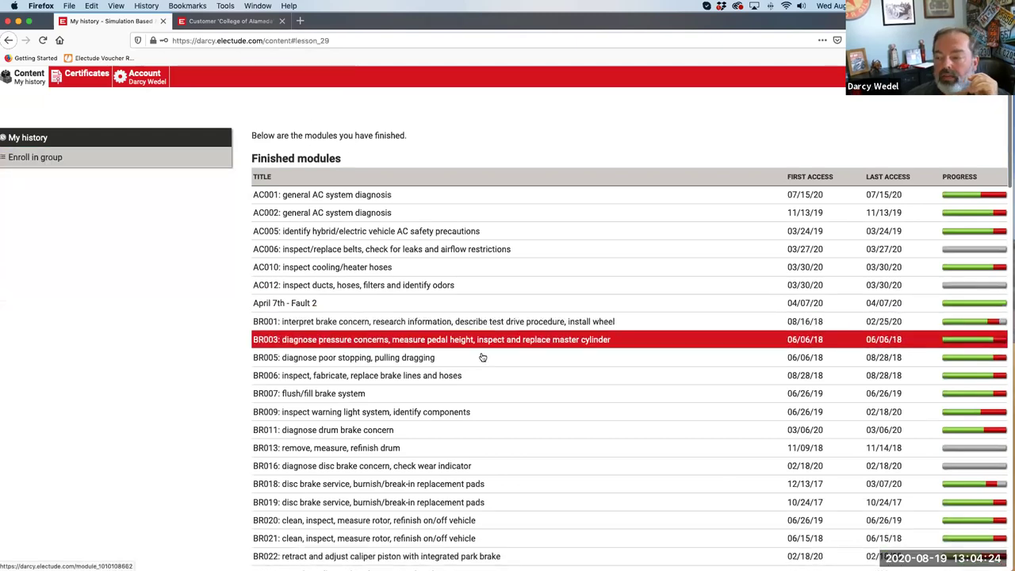
{"action": "scroll", "coordinate": [483, 357], "scroll_direction": "down", "scroll_amount": 20}
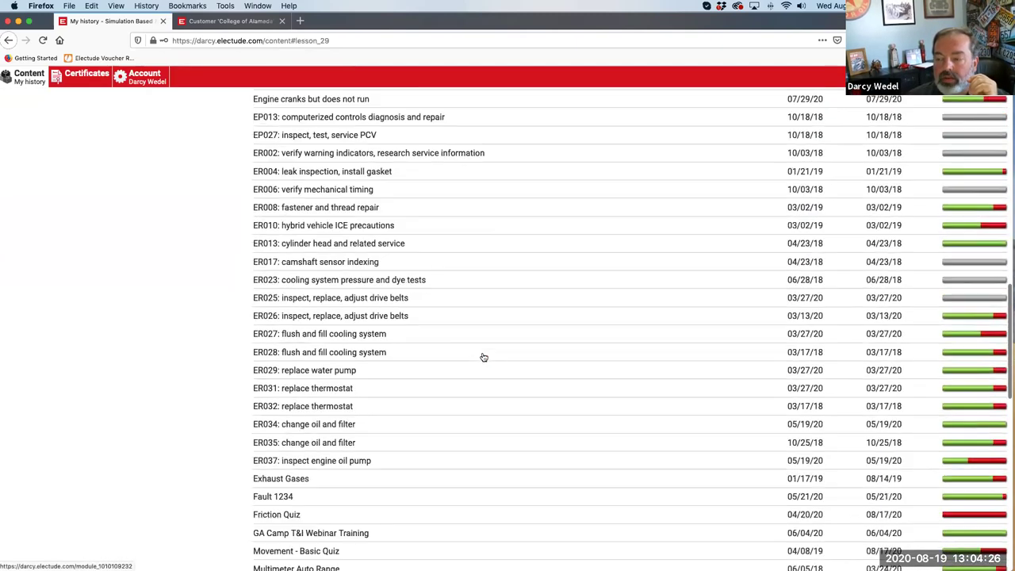
{"action": "scroll", "coordinate": [483, 357], "scroll_direction": "up", "scroll_amount": 20}
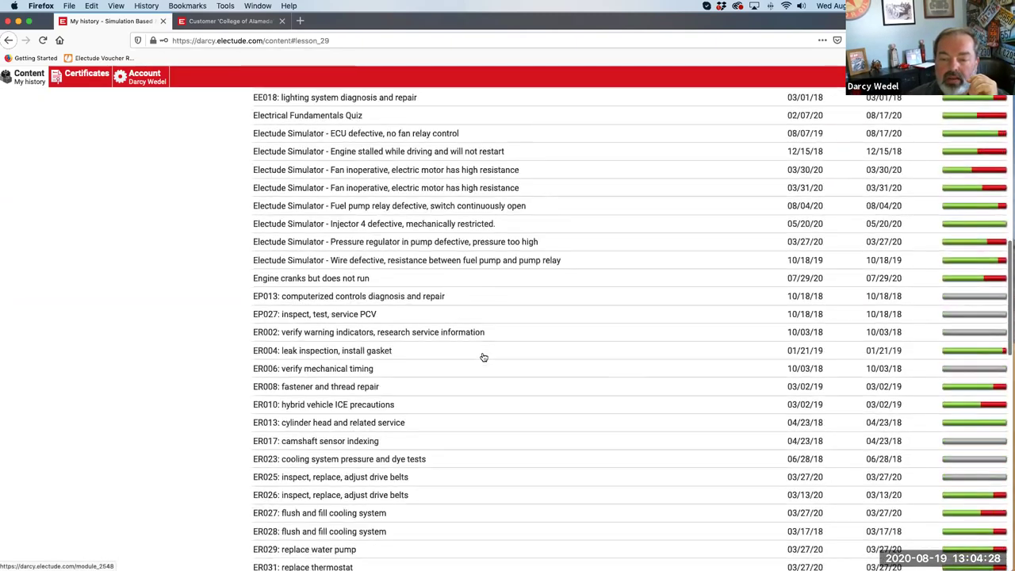
{"action": "scroll", "coordinate": [484, 358], "scroll_direction": "down", "scroll_amount": 15}
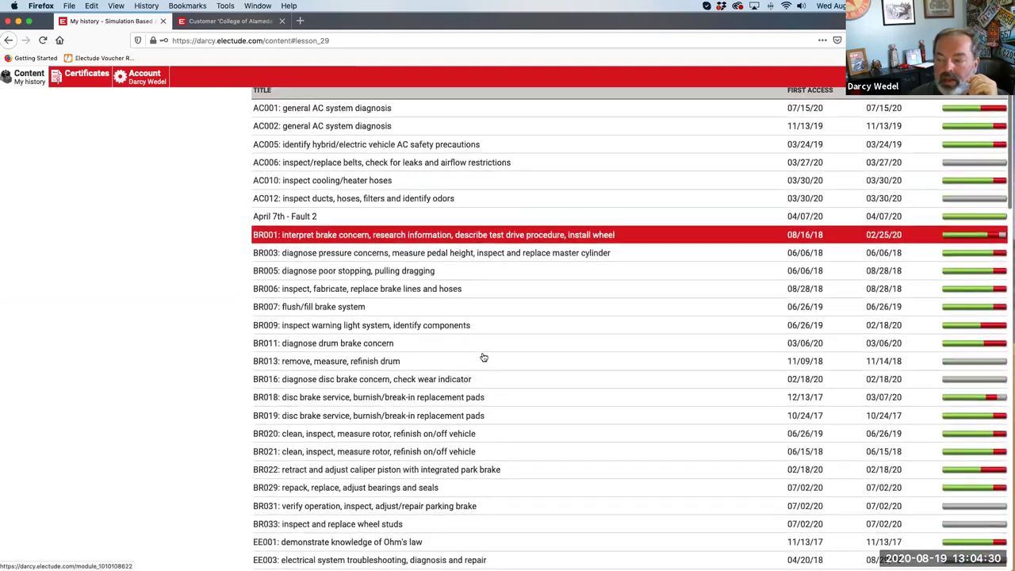
{"action": "scroll", "coordinate": [483, 358], "scroll_direction": "down", "scroll_amount": 15}
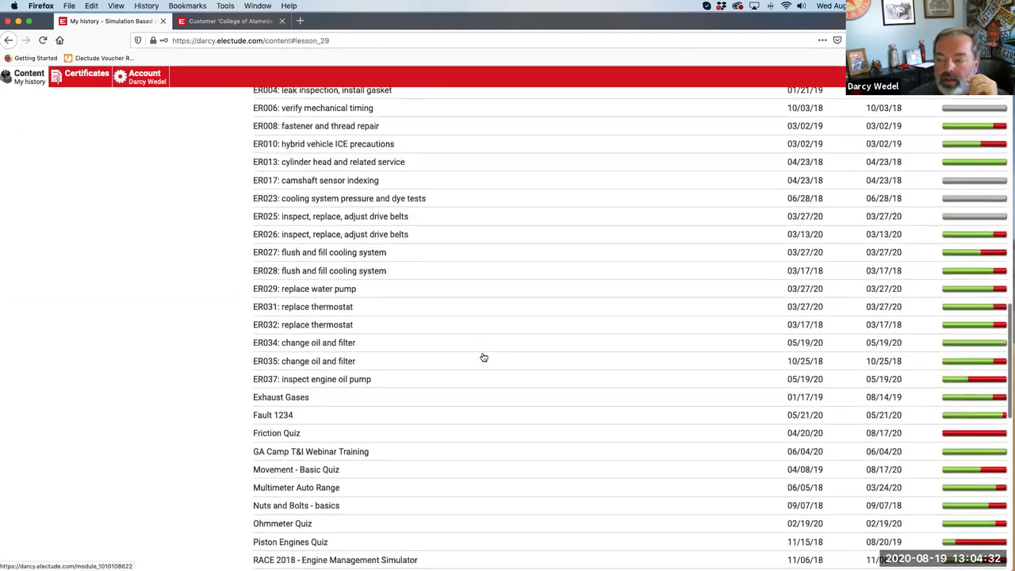
{"action": "scroll", "coordinate": [481, 357], "scroll_direction": "up", "scroll_amount": 20}
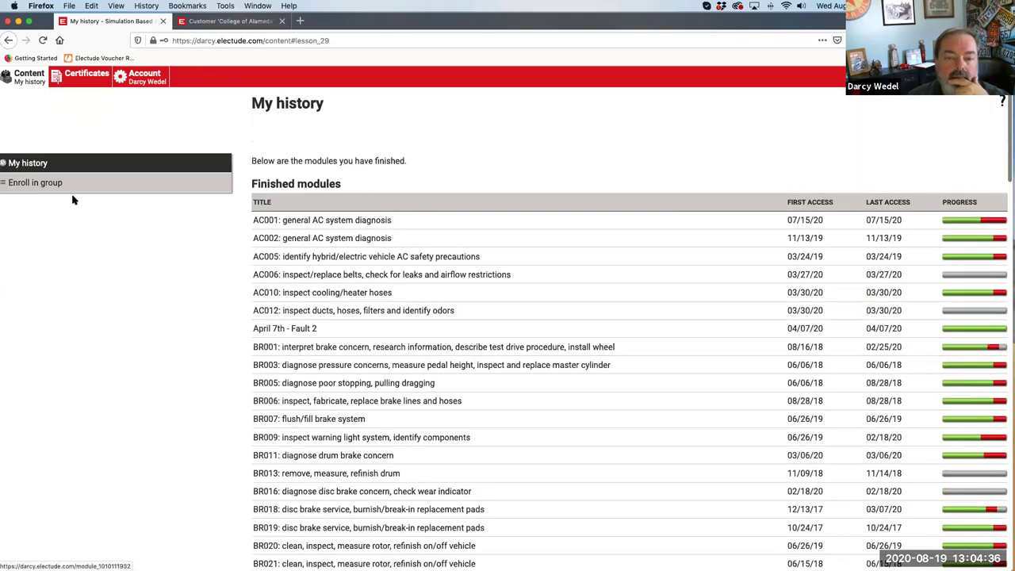
{"action": "left_click", "coordinate": [38, 184]}
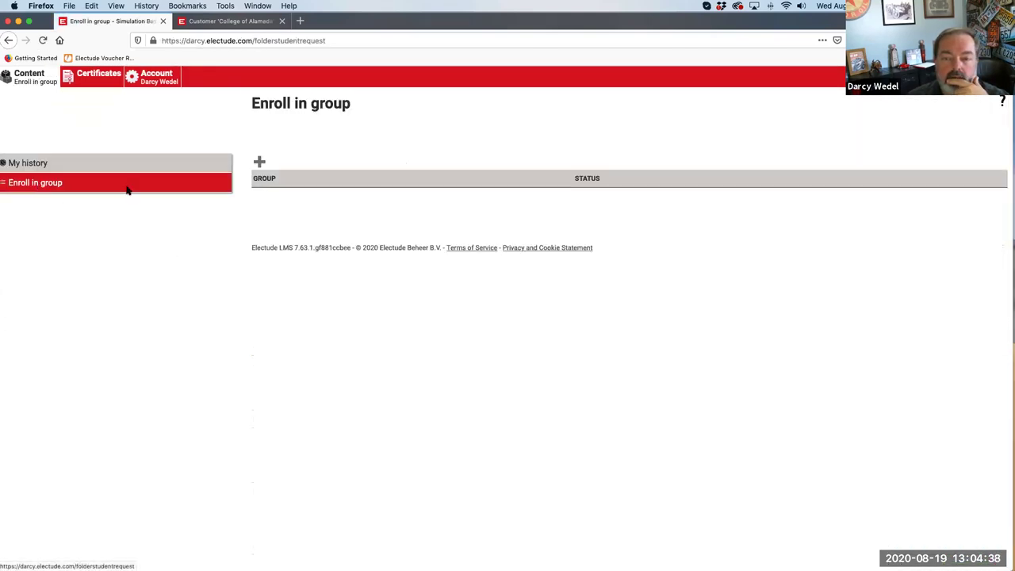
Enroll the student in the 1500 AC group, then log out of the student account
{"action": "left_click", "coordinate": [261, 163]}
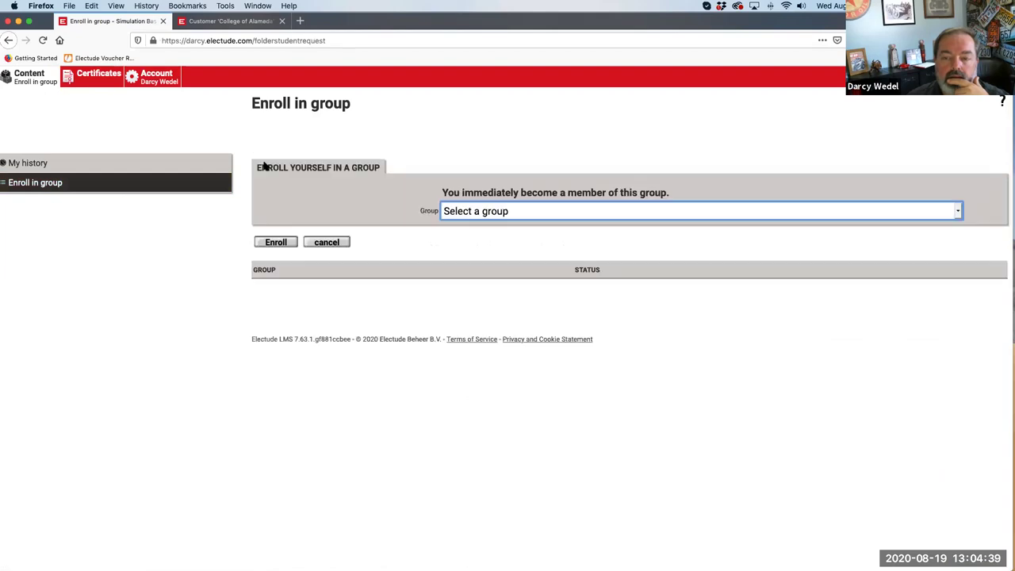
{"action": "left_click", "coordinate": [508, 211]}
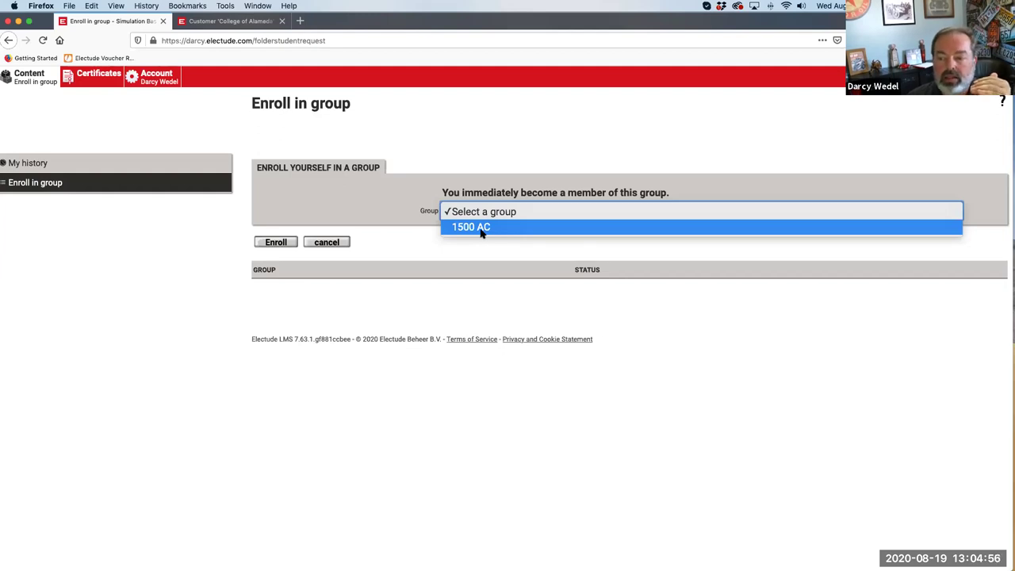
{"action": "left_click", "coordinate": [481, 229]}
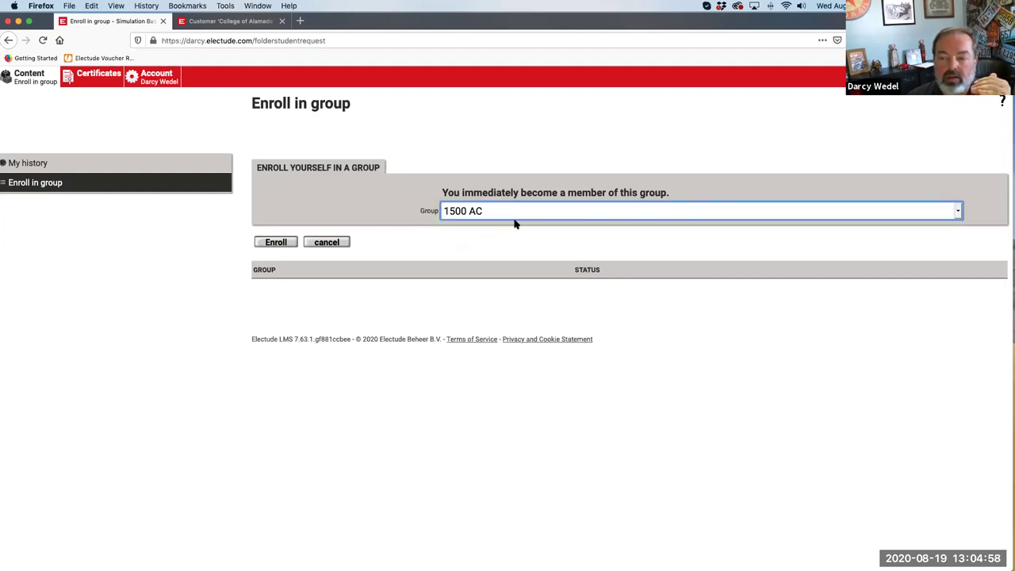
{"action": "left_click", "coordinate": [277, 242]}
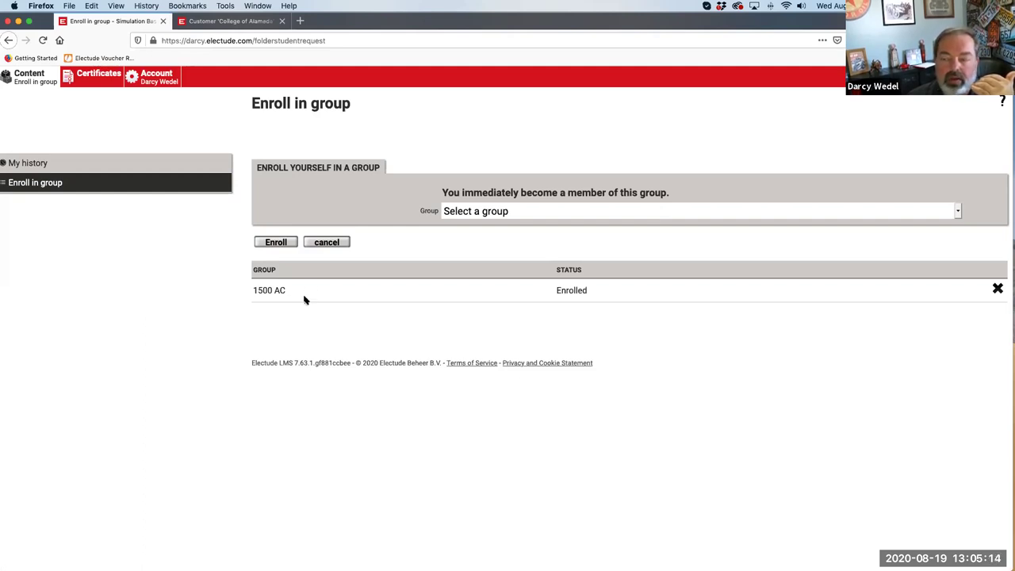
{"action": "left_click", "coordinate": [29, 76]}
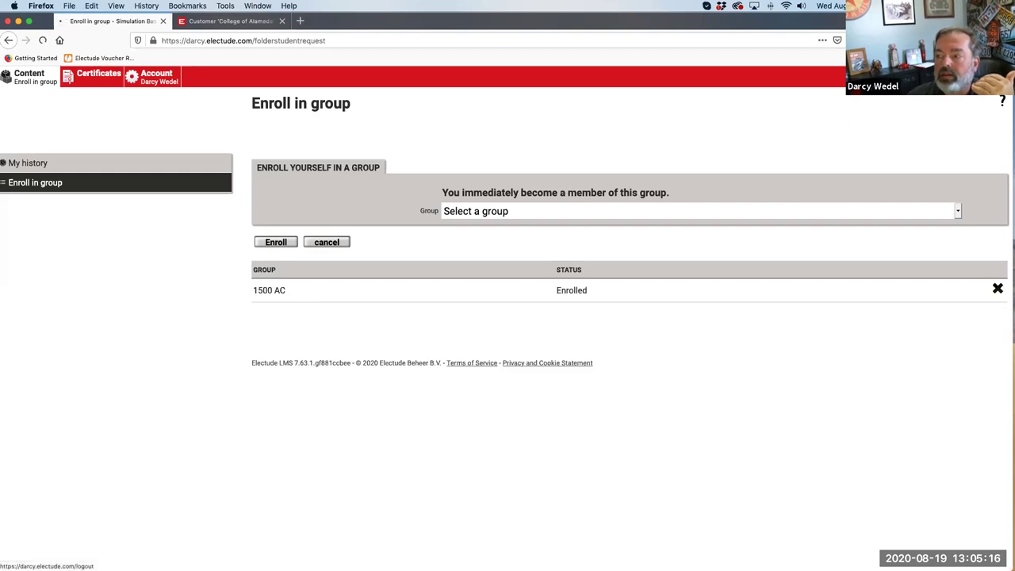
Sign in as Teacher and review the 1500 AC group's student list under Campus B
{"action": "left_click", "coordinate": [273, 212]}
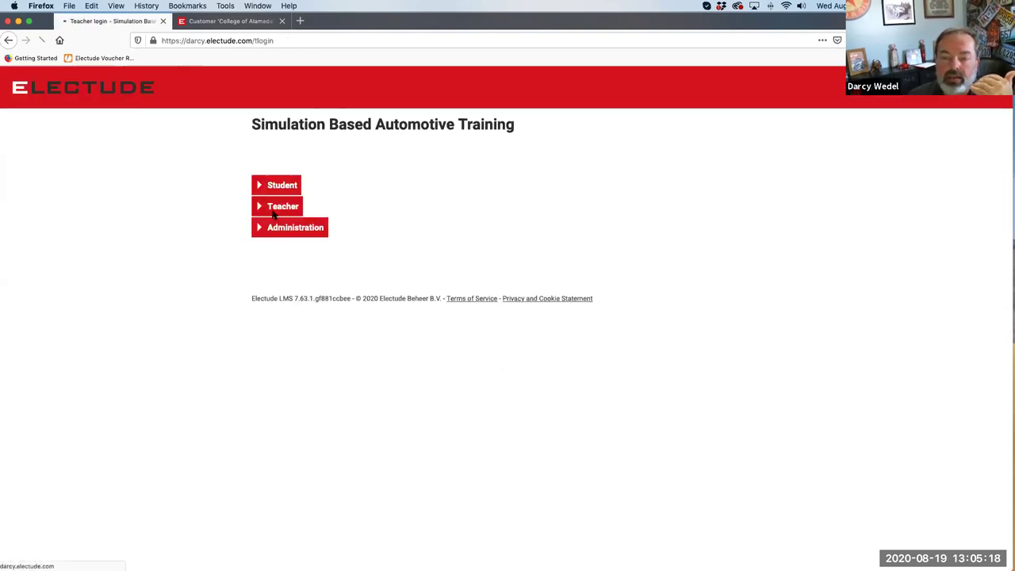
{"action": "left_click", "coordinate": [271, 259]}
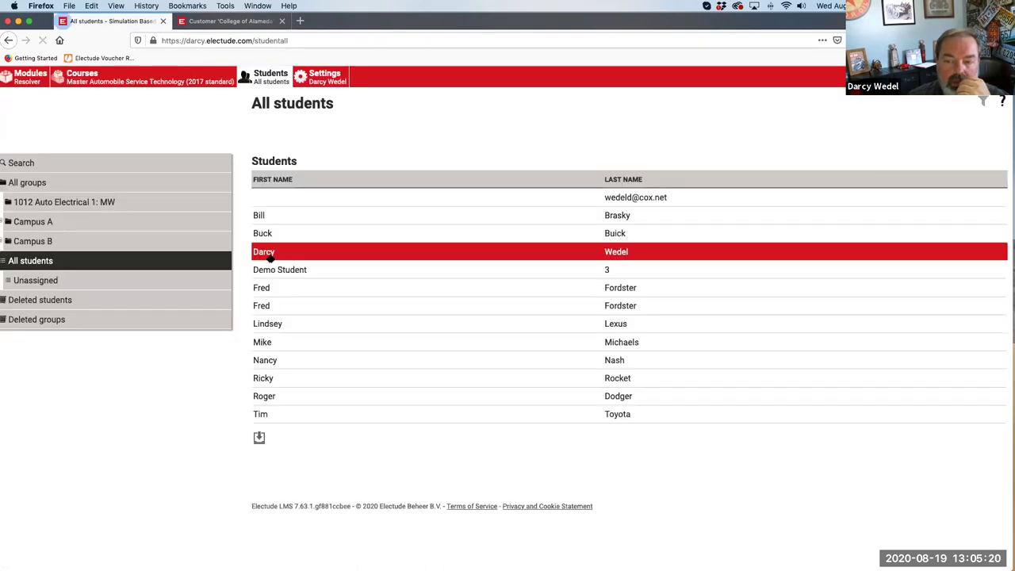
{"action": "left_click", "coordinate": [70, 242]}
{"action": "left_click", "coordinate": [301, 475]}
{"action": "scroll", "coordinate": [338, 411], "scroll_direction": "down", "scroll_amount": 2}
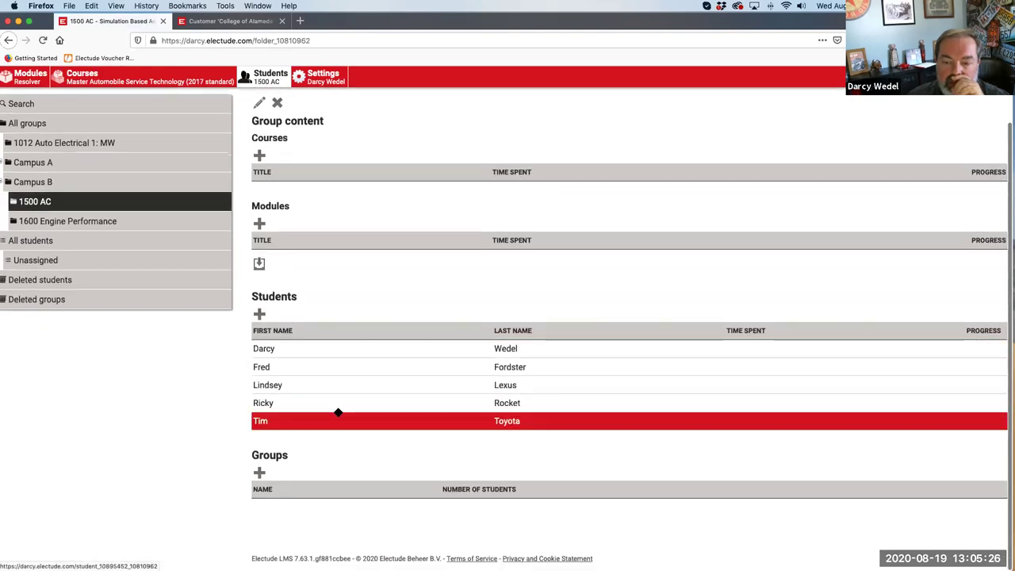
{"action": "scroll", "coordinate": [338, 411], "scroll_direction": "up", "scroll_amount": 2}
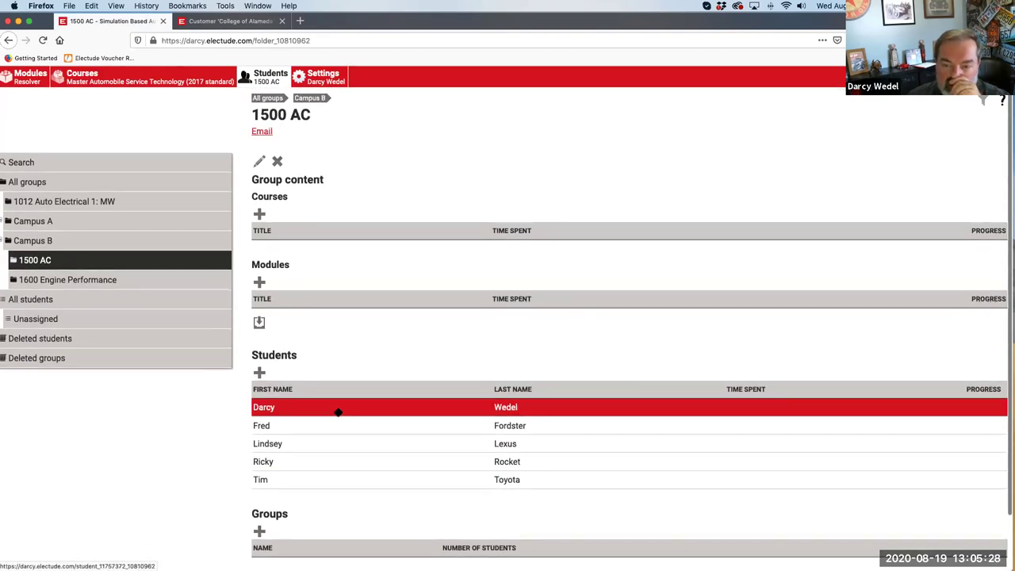
{"action": "scroll", "coordinate": [338, 411], "scroll_direction": "down", "scroll_amount": 1}
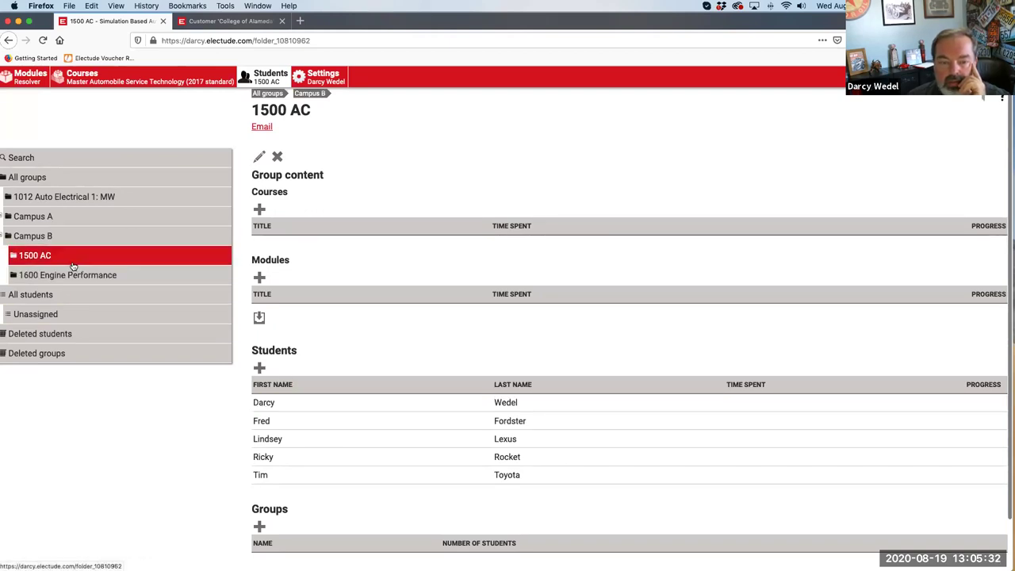
Look over the first student's record, then move back through 1500 AC and Campus B to Campus A
{"action": "left_click", "coordinate": [314, 403]}
{"action": "scroll", "coordinate": [314, 406], "scroll_direction": "down", "scroll_amount": 1}
{"action": "scroll", "coordinate": [313, 406], "scroll_direction": "up", "scroll_amount": 1}
{"action": "left_click", "coordinate": [33, 261]}
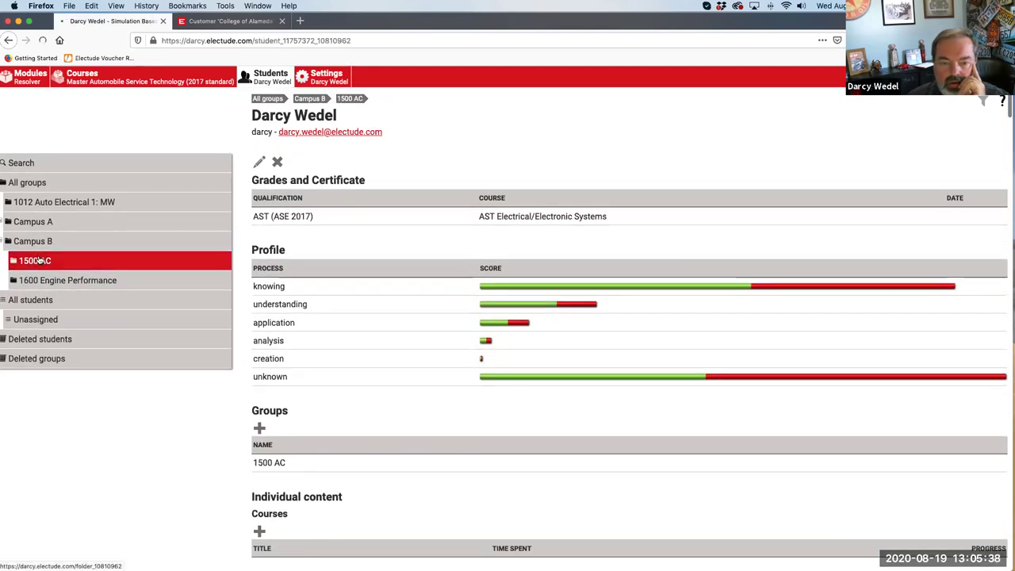
{"action": "left_click", "coordinate": [30, 242]}
{"action": "left_click", "coordinate": [34, 222]}
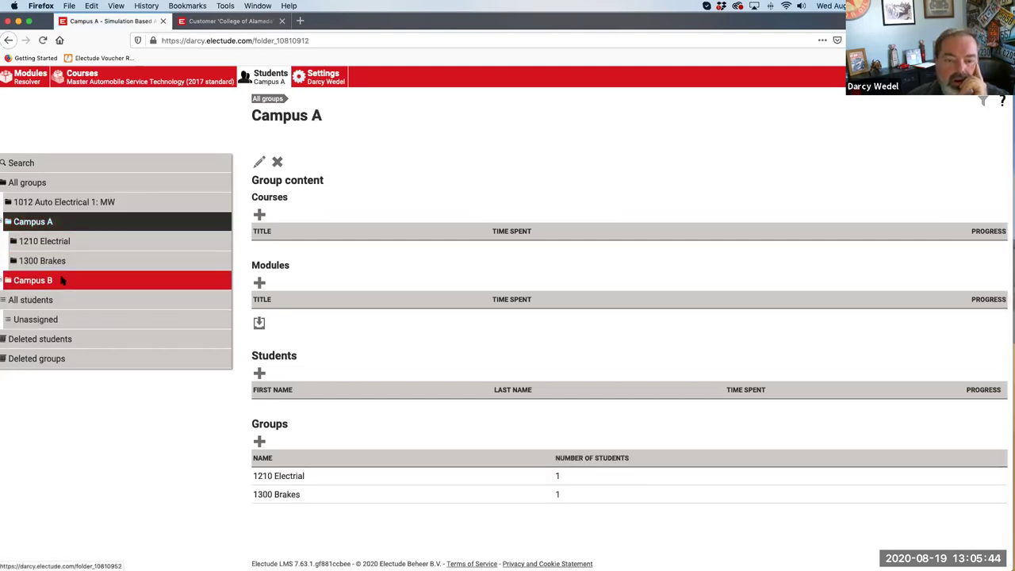
Browse the All groups, All students and student Search listings
{"action": "left_click", "coordinate": [33, 184]}
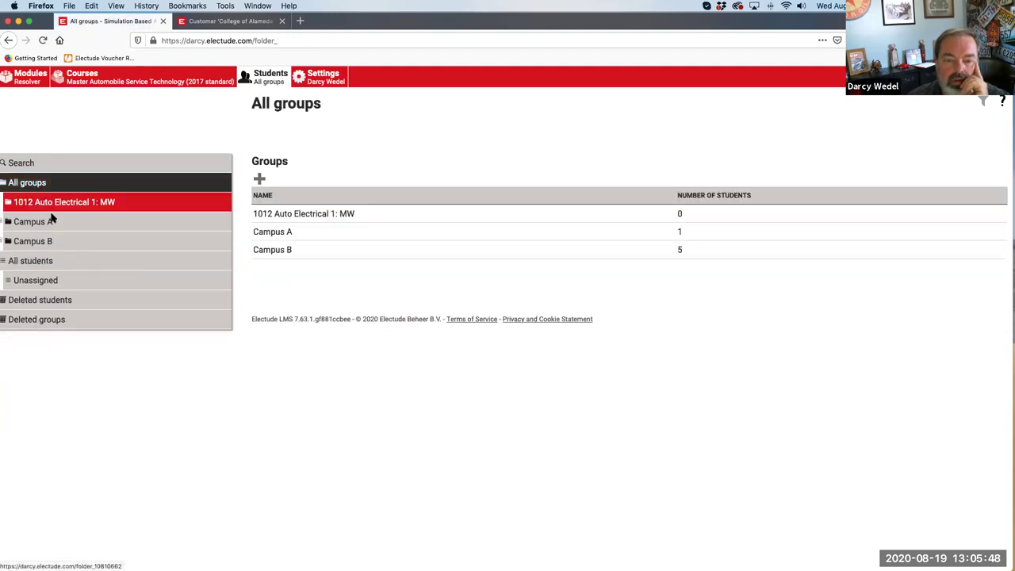
{"action": "left_click", "coordinate": [59, 267]}
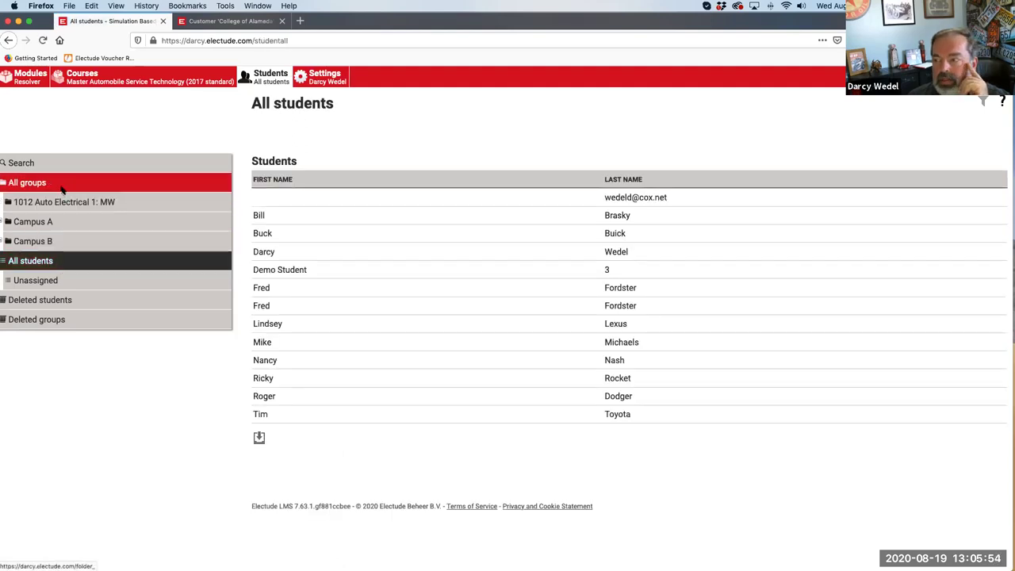
{"action": "left_click", "coordinate": [40, 165]}
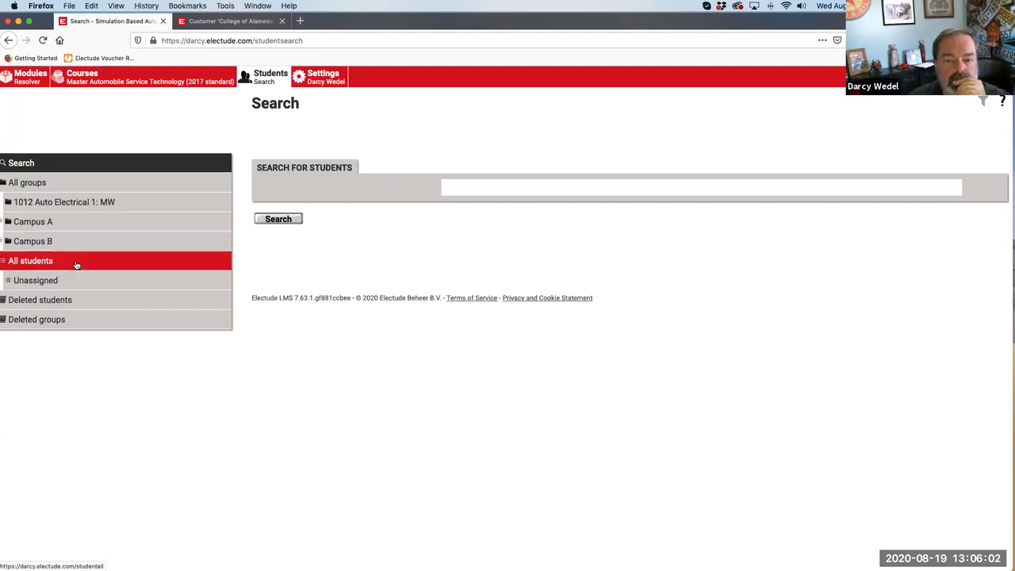
{"action": "left_click", "coordinate": [60, 183]}
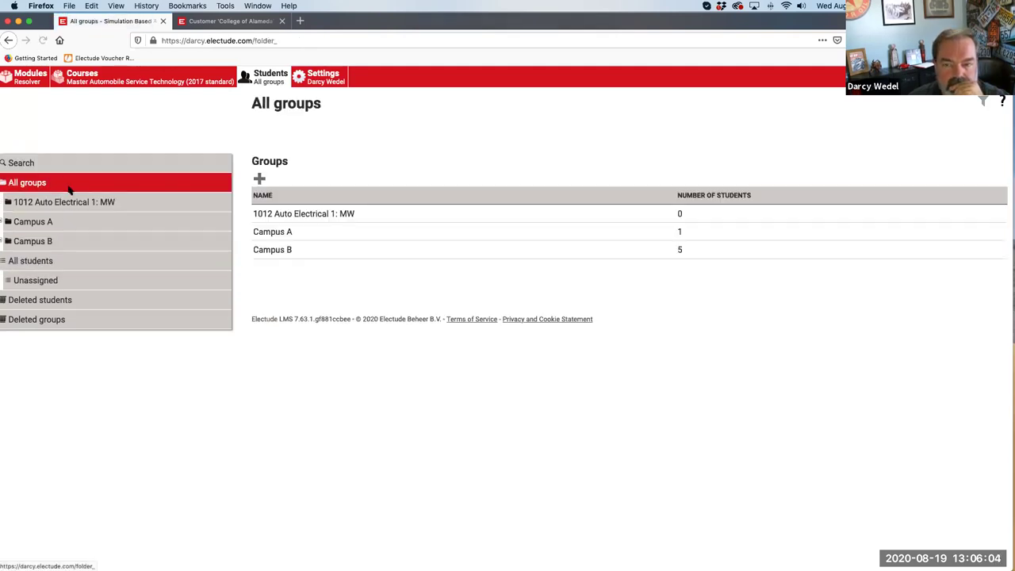
Delete the student from Campus B's 1500 AC group, leaving four students
{"action": "left_click", "coordinate": [302, 249]}
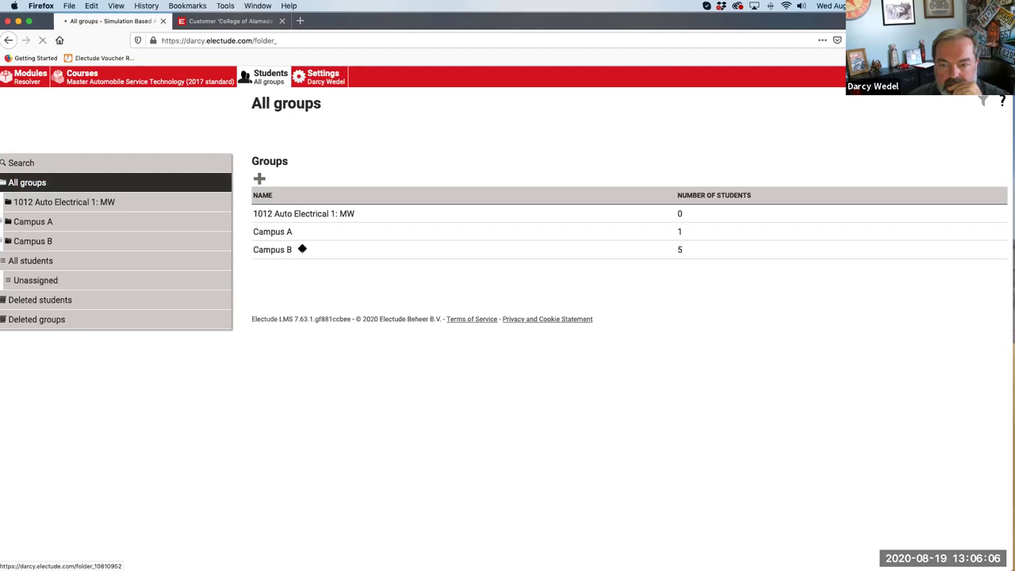
{"action": "left_click", "coordinate": [278, 474]}
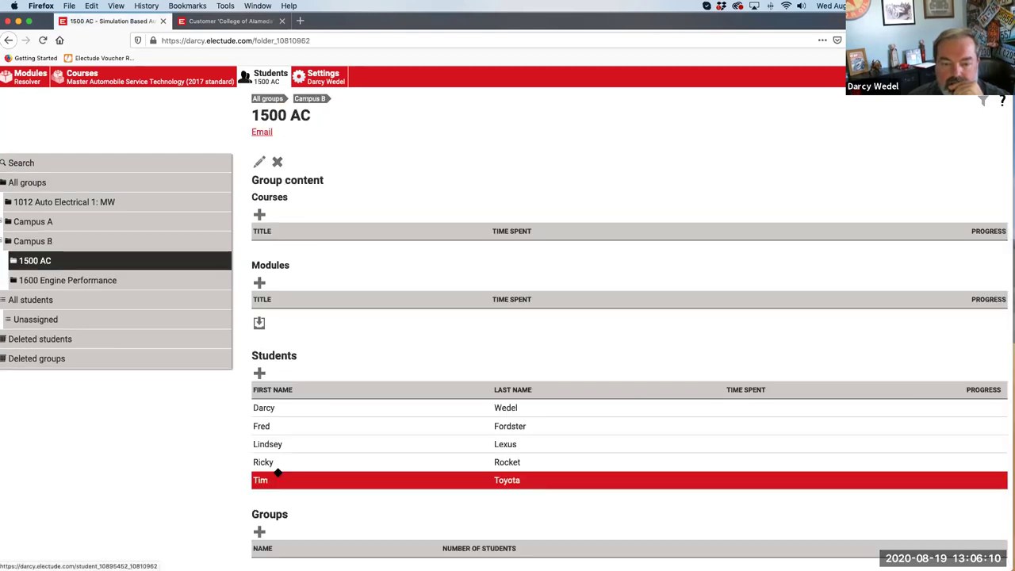
{"action": "left_click", "coordinate": [306, 408]}
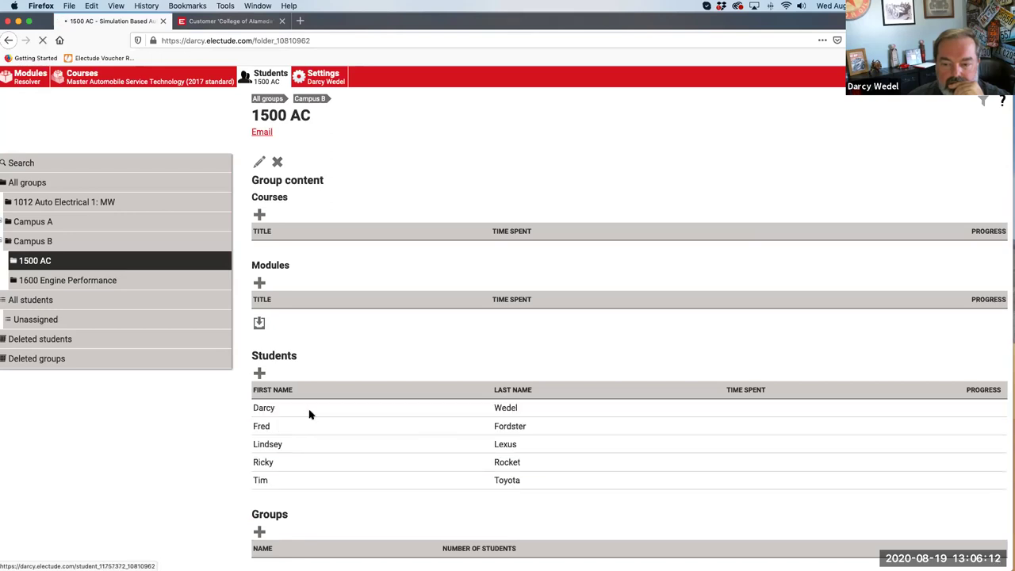
{"action": "left_click", "coordinate": [277, 162]}
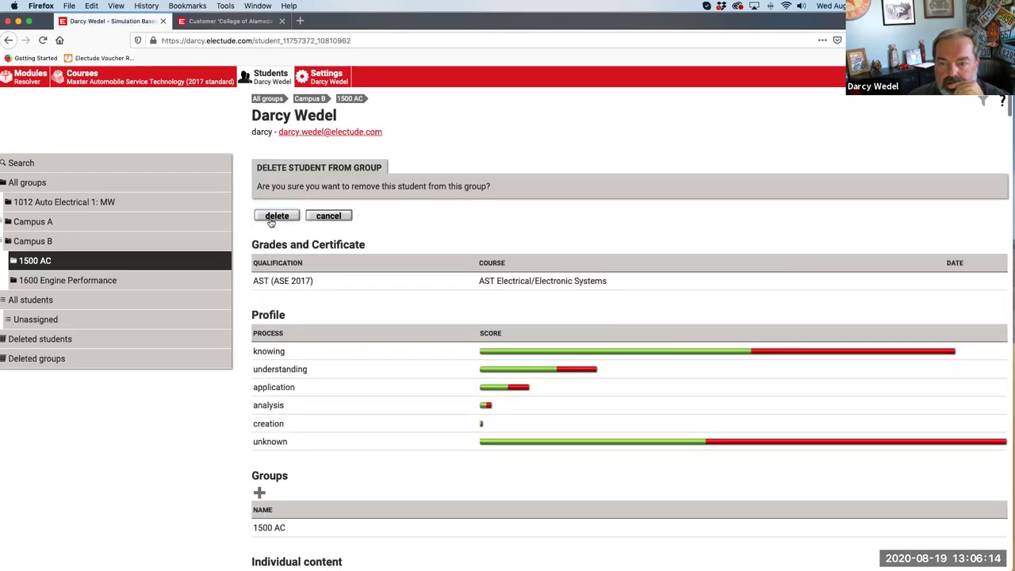
{"action": "left_click", "coordinate": [276, 216]}
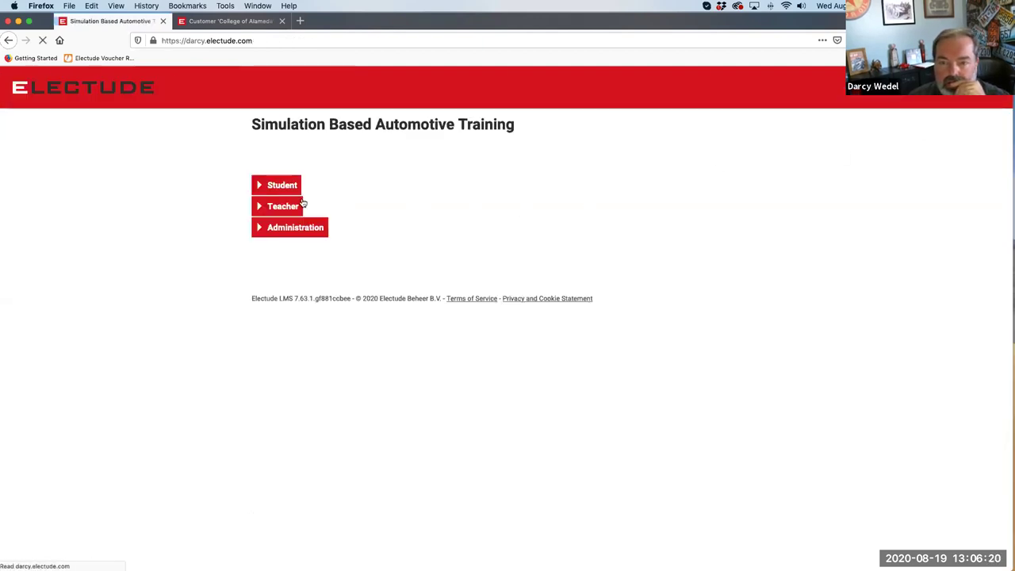
Log in as the student, retyping the account password
{"action": "left_click", "coordinate": [269, 186]}
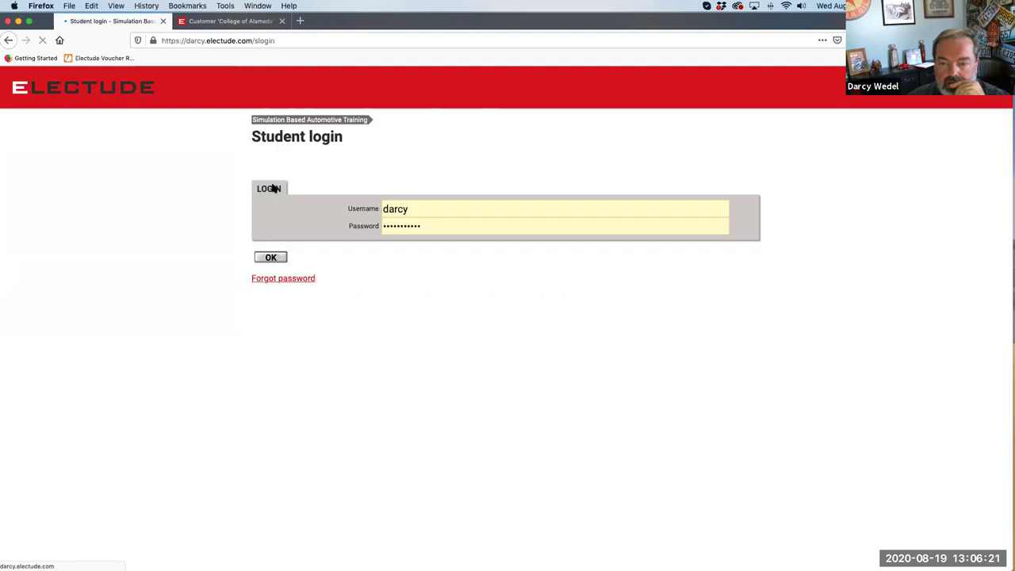
{"action": "double_click", "coordinate": [430, 226]}
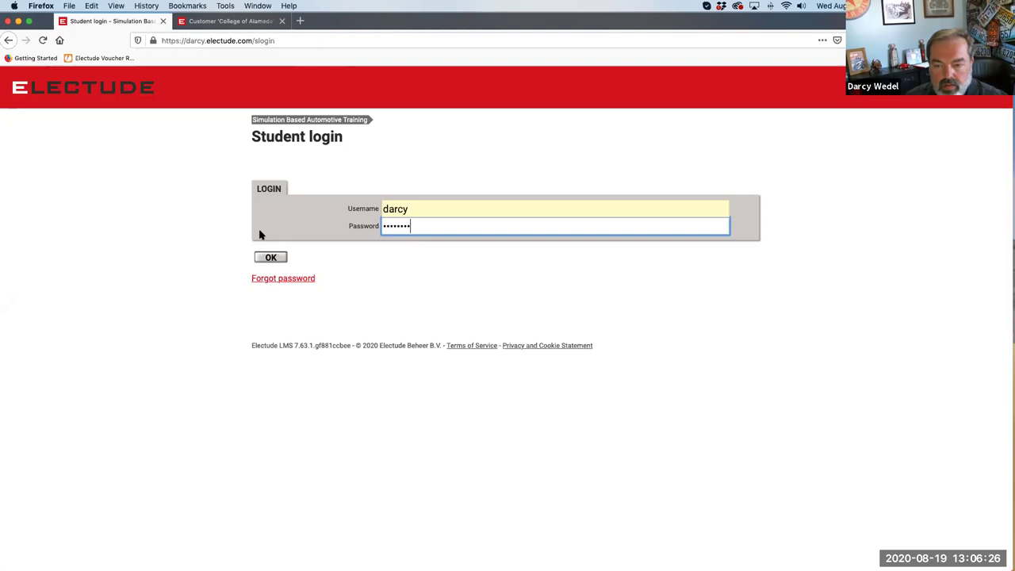
{"action": "left_click", "coordinate": [271, 258]}
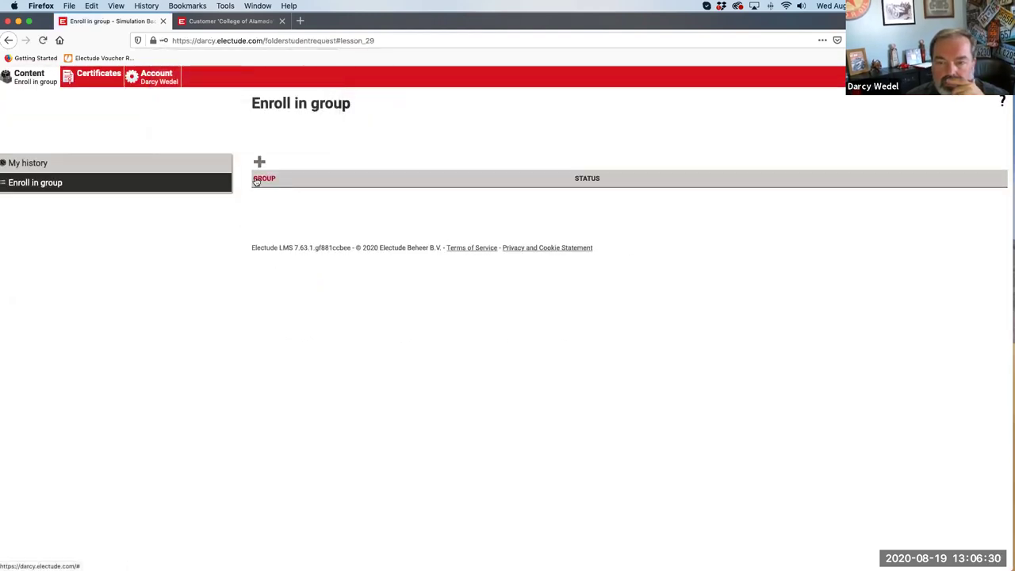
Enroll in the 1500 AC group, then log out and reopen the Student login
{"action": "left_click", "coordinate": [259, 162]}
{"action": "left_click", "coordinate": [478, 215]}
{"action": "left_click", "coordinate": [475, 213]}
{"action": "left_click", "coordinate": [474, 217]}
{"action": "left_click", "coordinate": [472, 227]}
{"action": "left_click", "coordinate": [276, 242]}
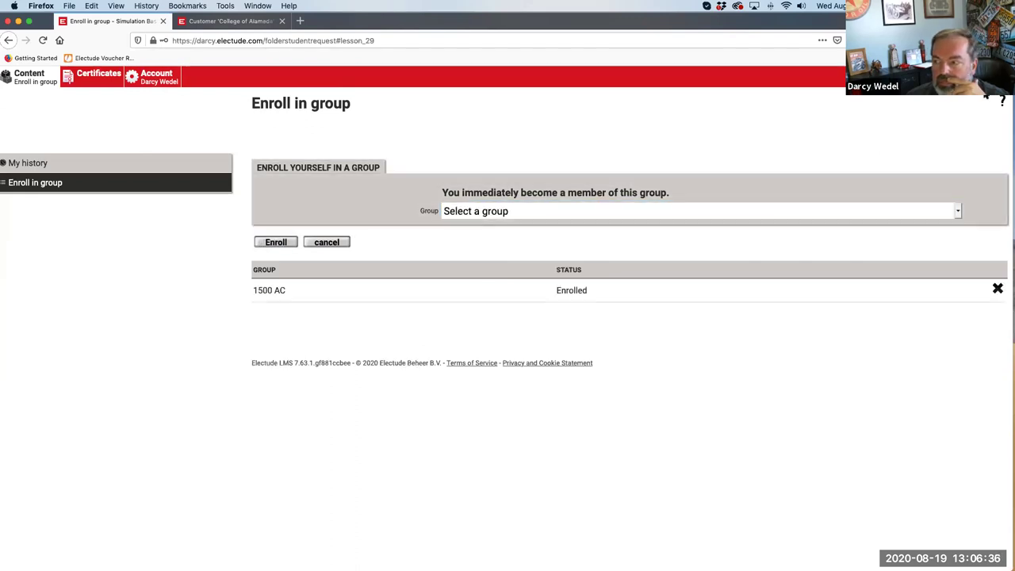
{"action": "left_click", "coordinate": [983, 75]}
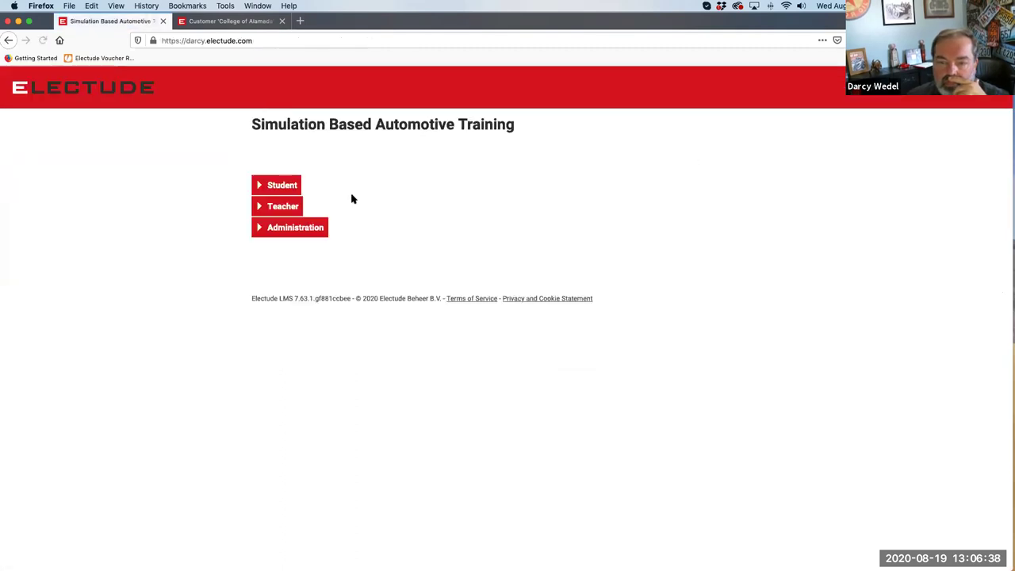
{"action": "left_click", "coordinate": [277, 187]}
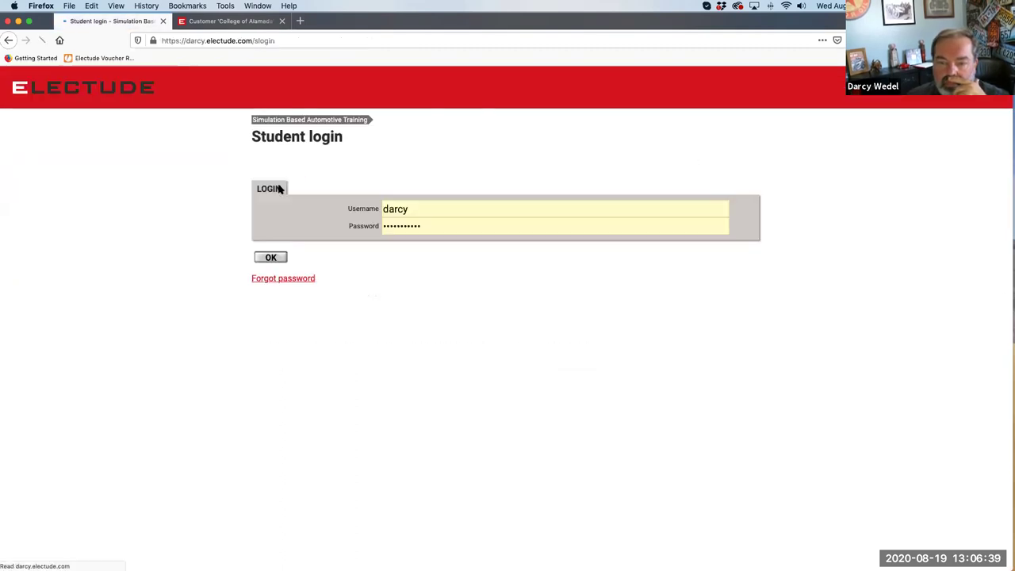
Attempt the student login twice, then return to the start page
{"action": "left_click", "coordinate": [271, 262]}
{"action": "left_click", "coordinate": [433, 247]}
{"action": "left_click", "coordinate": [337, 121]}
Sign in as a teacher, check 1500 AC lists five students, and log out
{"action": "left_click", "coordinate": [283, 208]}
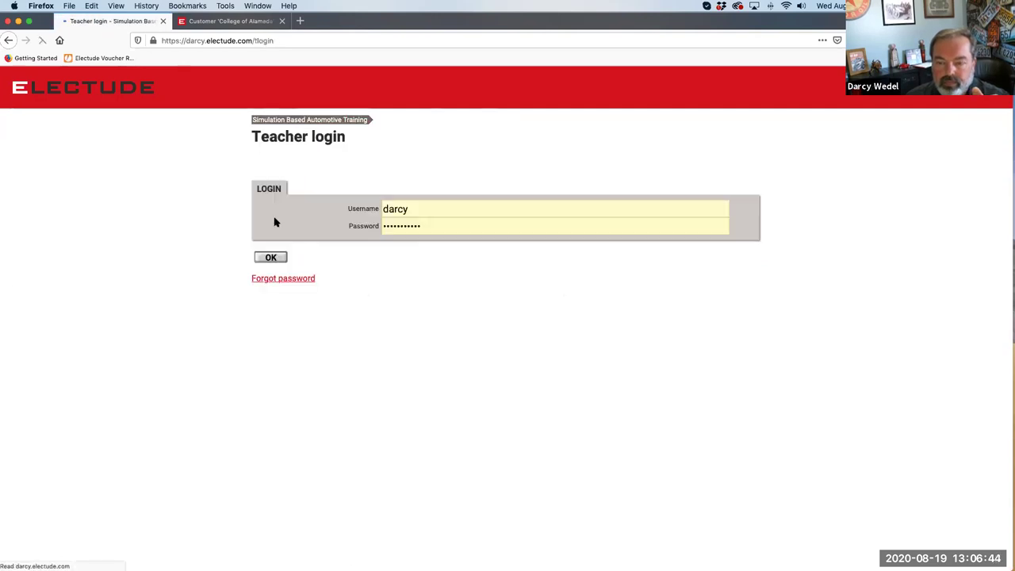
{"action": "left_click", "coordinate": [264, 259]}
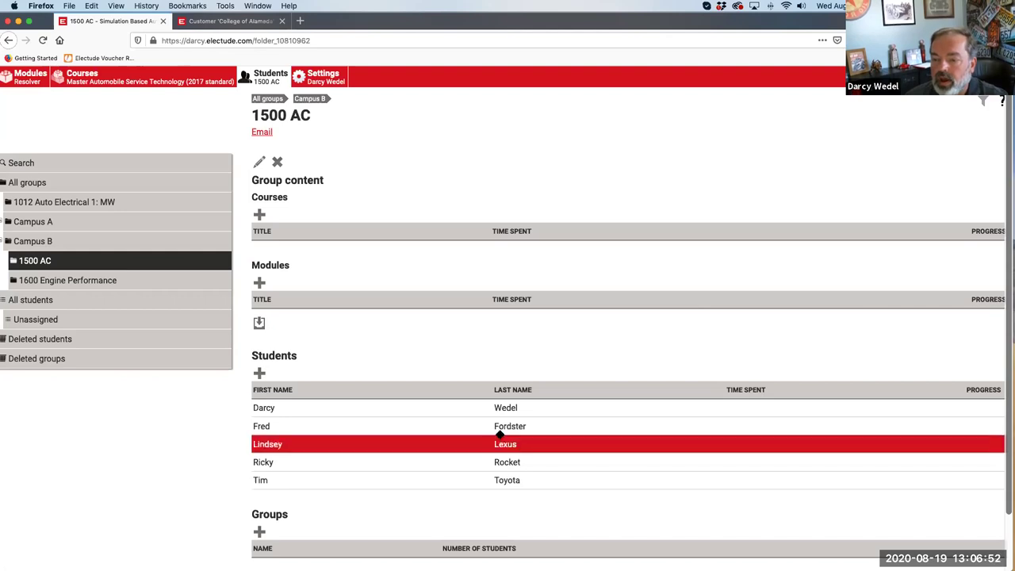
{"action": "left_click", "coordinate": [936, 76]}
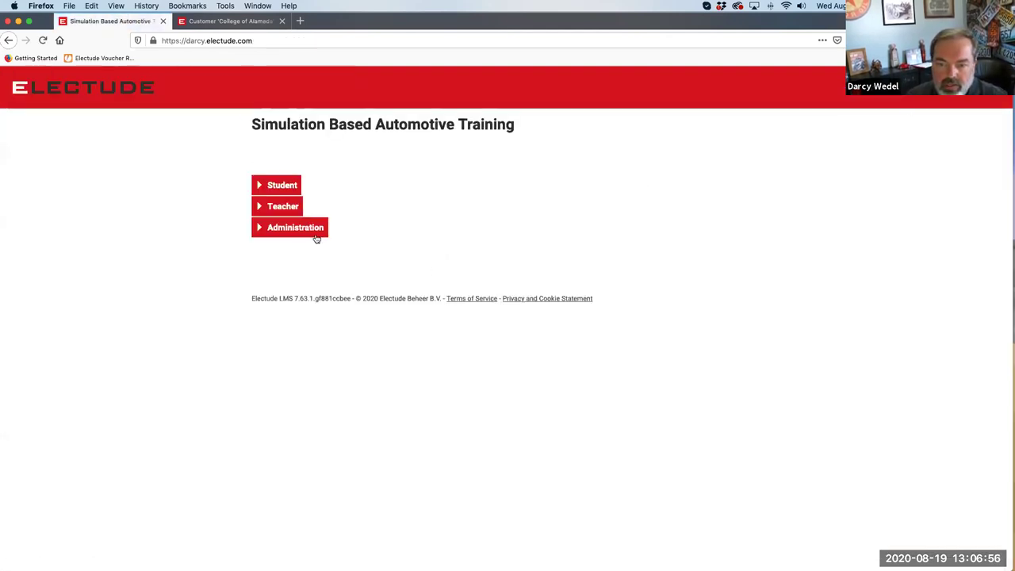
Log in as administrator with the account password, declining to save it
{"action": "left_click", "coordinate": [297, 228]}
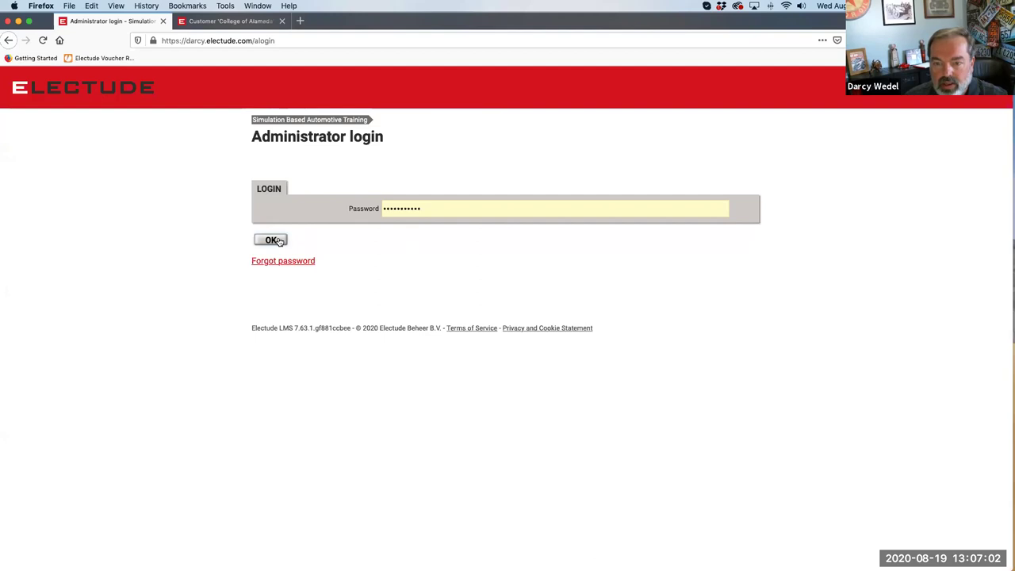
{"action": "left_click_drag", "start_coordinate": [435, 211], "coordinate": [340, 209]}
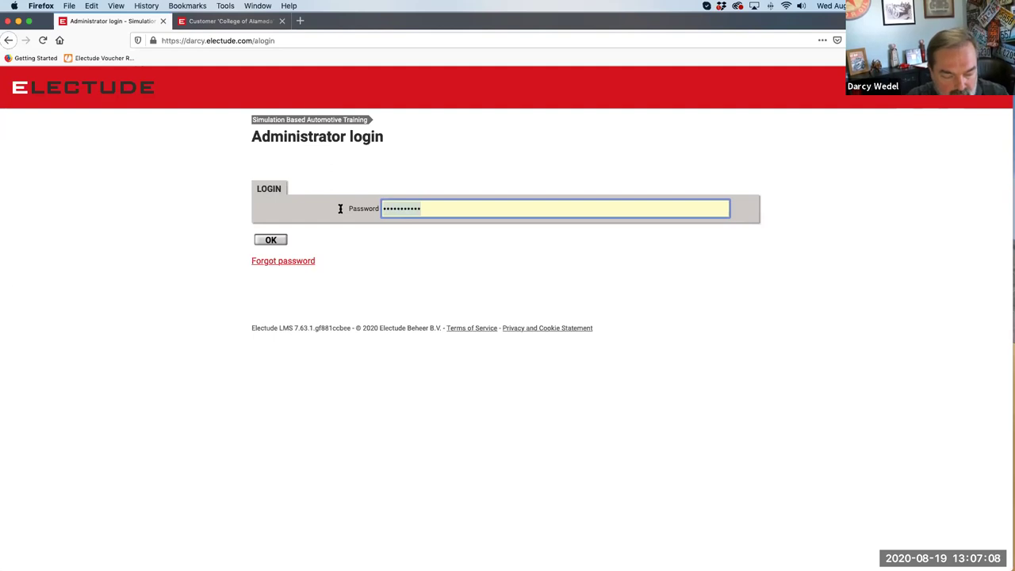
{"action": "type", "text": "•••••••"}
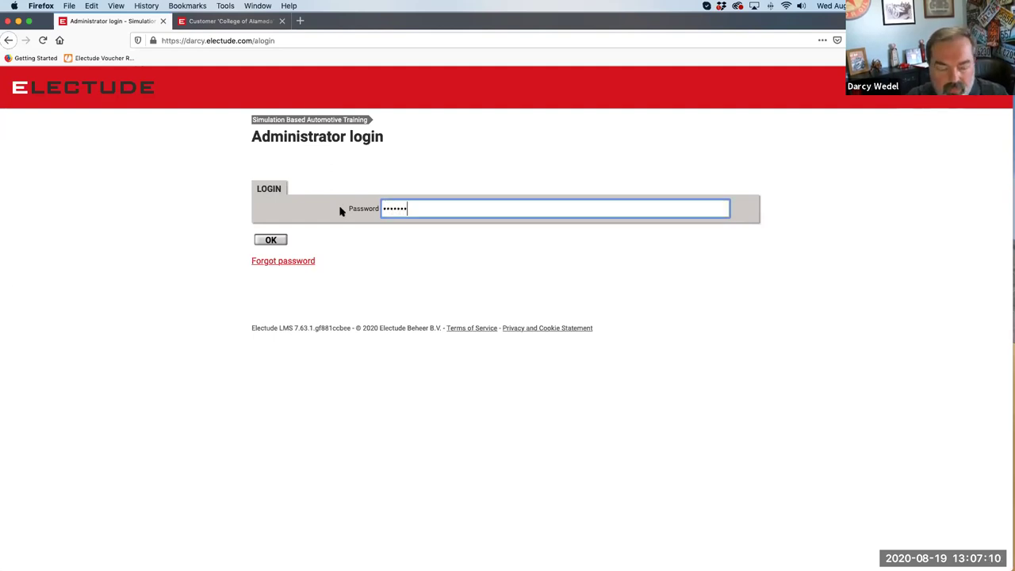
{"action": "key", "text": "BackSpace"}
{"action": "key", "text": "BackSpace"}
{"action": "type", "text": "••••"}
{"action": "key", "text": "Return"}
{"action": "left_click", "coordinate": [147, 294]}
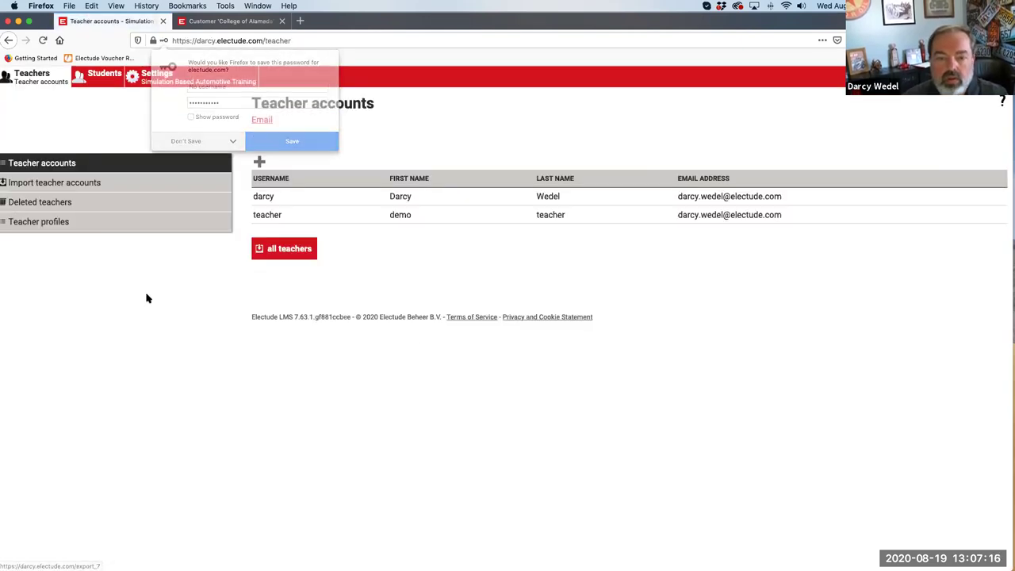
Set 'Groups with self enrollment' to 'if approved by teacher' in General settings and save
{"action": "left_click", "coordinate": [156, 74]}
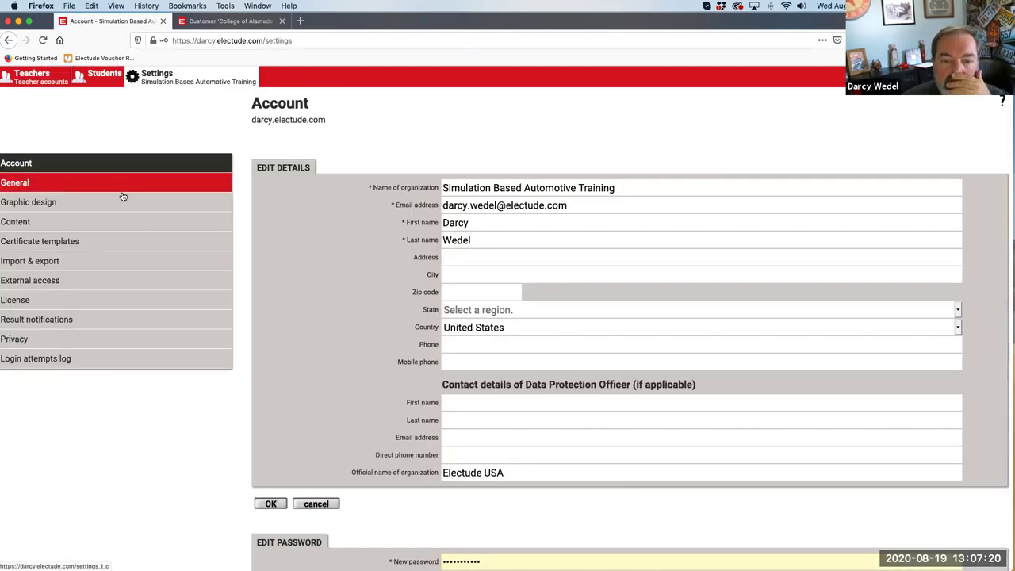
{"action": "left_click", "coordinate": [64, 188]}
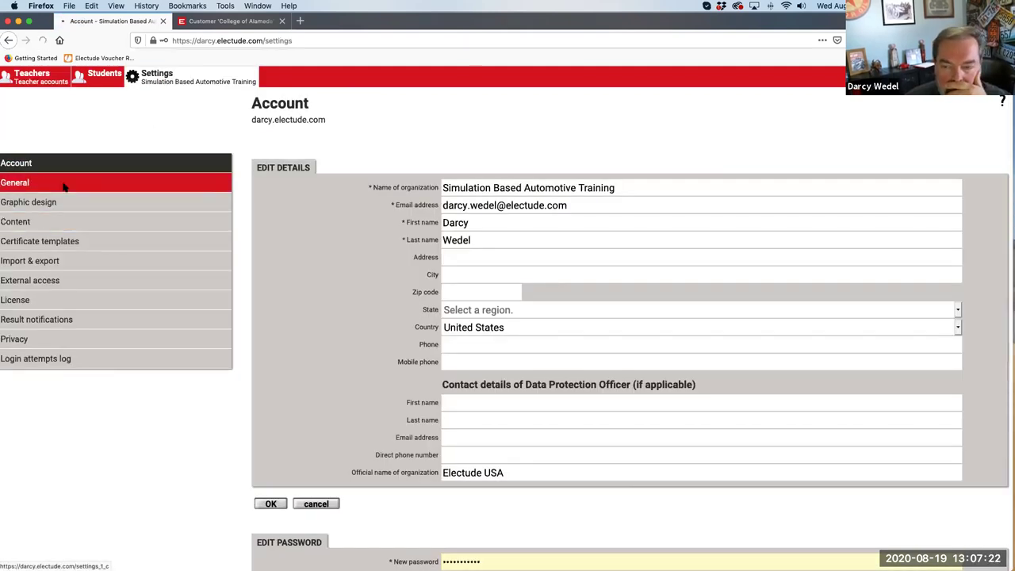
{"action": "scroll", "coordinate": [420, 337], "scroll_direction": "down", "scroll_amount": 2}
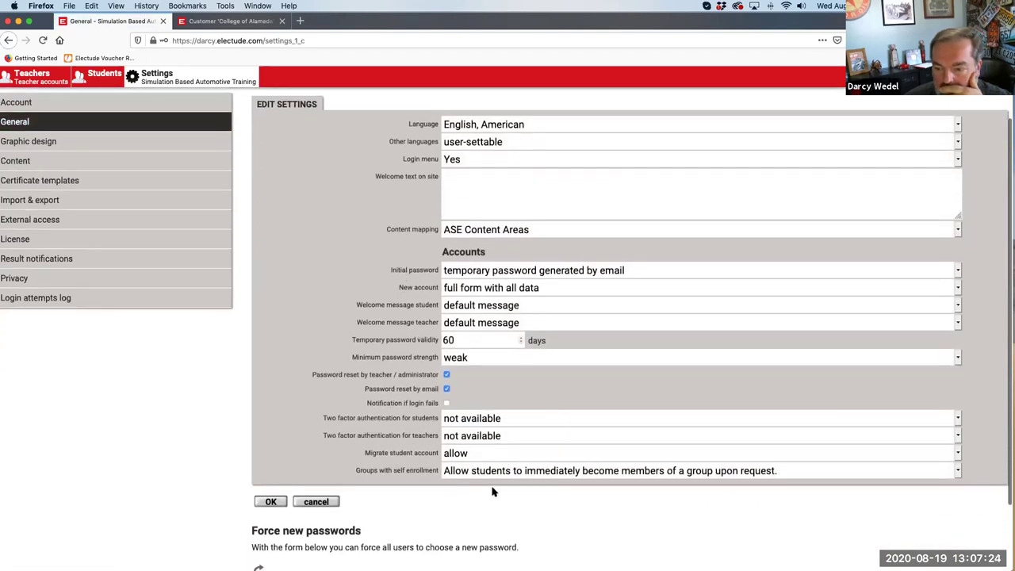
{"action": "scroll", "coordinate": [472, 474], "scroll_direction": "up", "scroll_amount": 2}
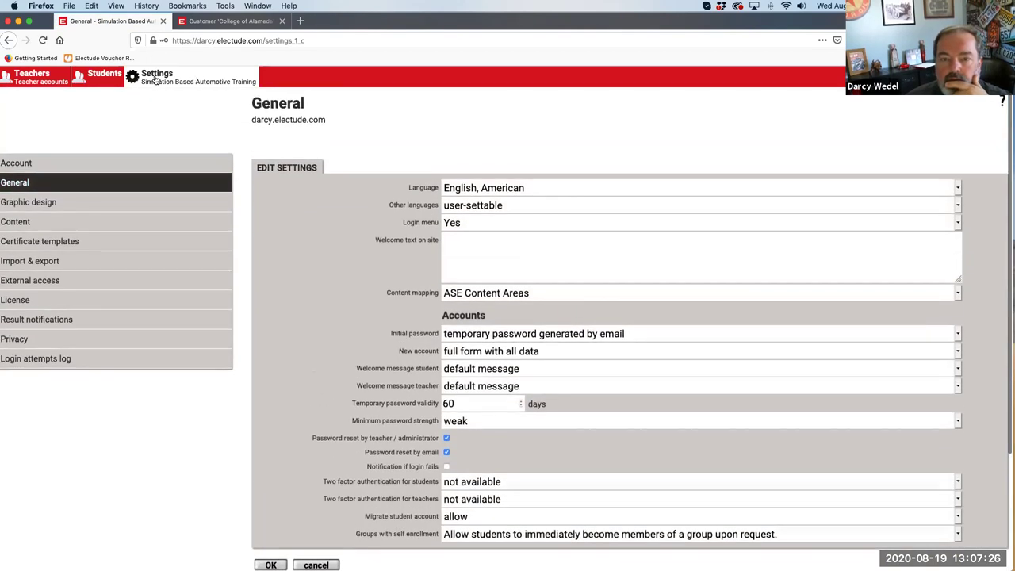
{"action": "scroll", "coordinate": [373, 317], "scroll_direction": "down", "scroll_amount": 4}
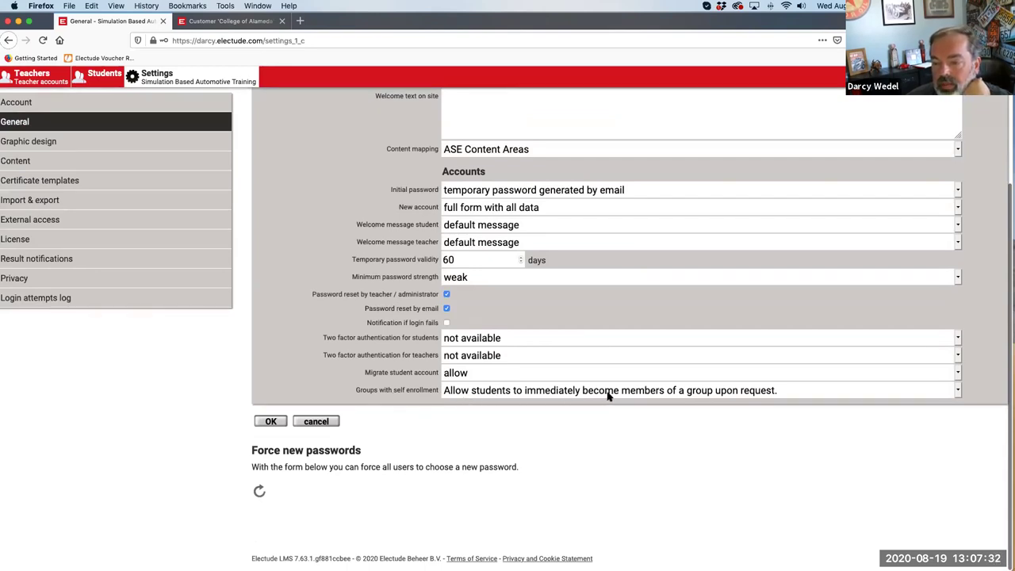
{"action": "left_click", "coordinate": [712, 392]}
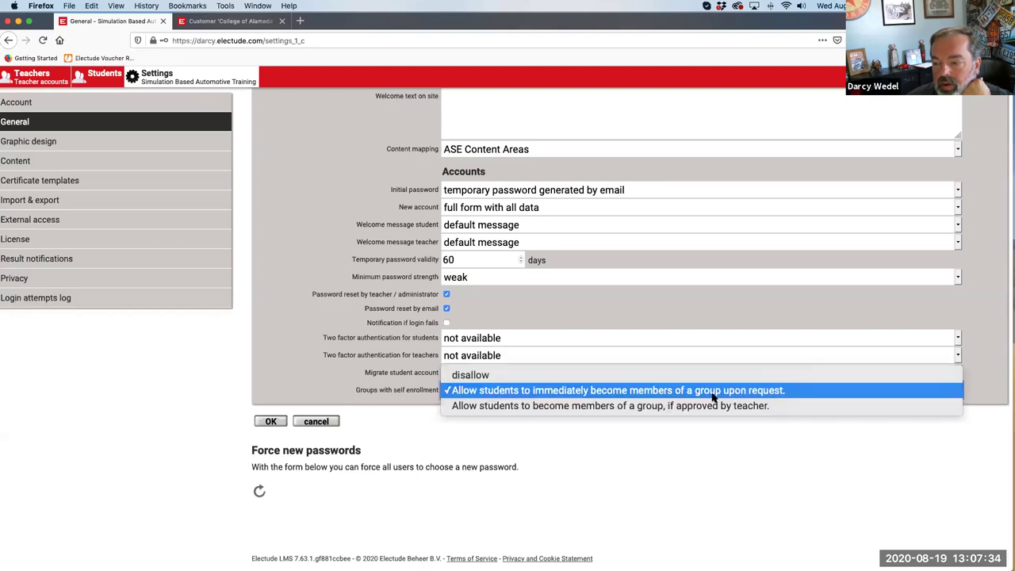
{"action": "left_click", "coordinate": [711, 407]}
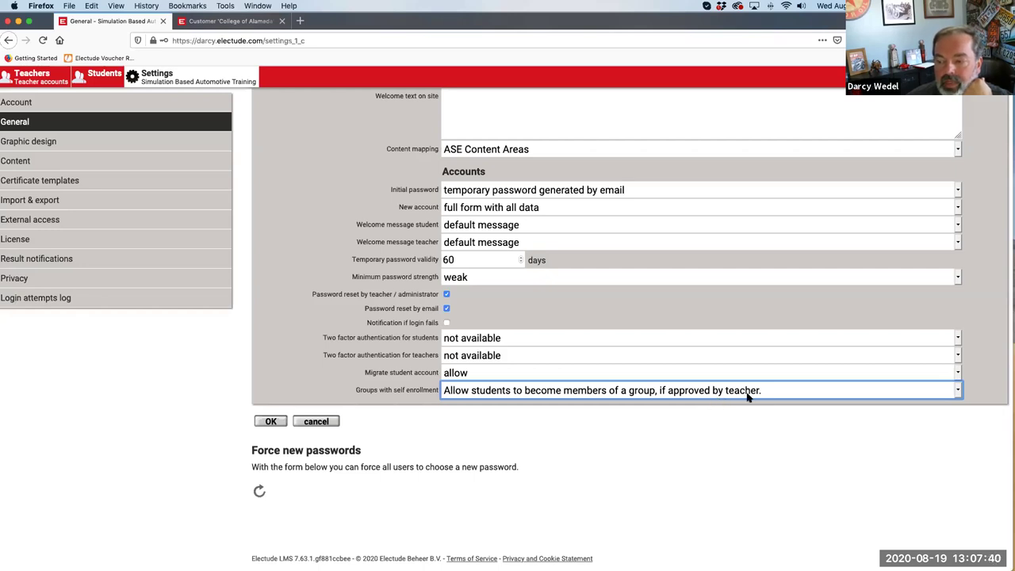
{"action": "left_click", "coordinate": [270, 422]}
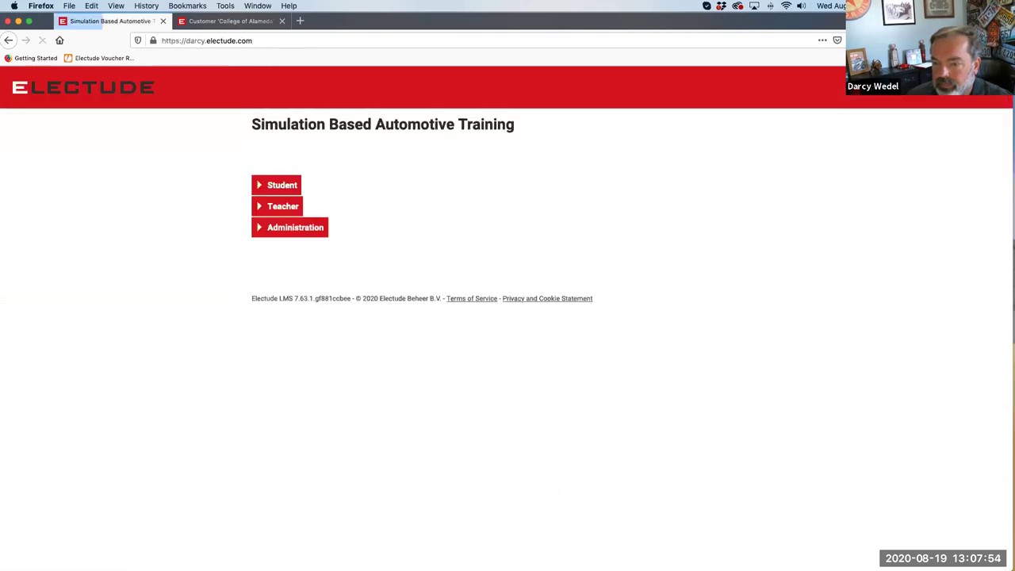
As a teacher, delete the student from the 1500 AC group
{"action": "left_click", "coordinate": [279, 210]}
{"action": "left_click", "coordinate": [268, 258]}
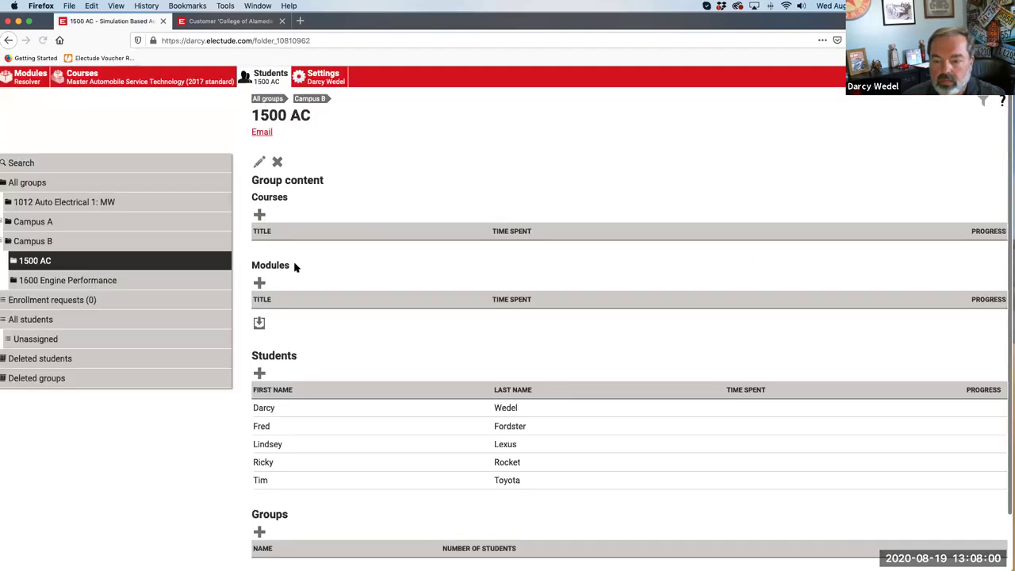
{"action": "left_click", "coordinate": [331, 410]}
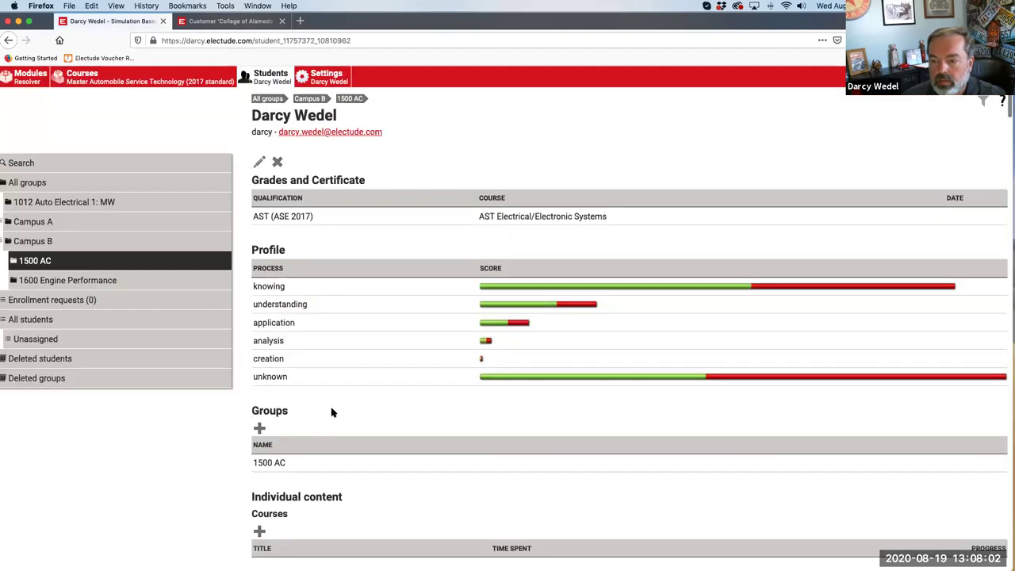
{"action": "left_click", "coordinate": [279, 162]}
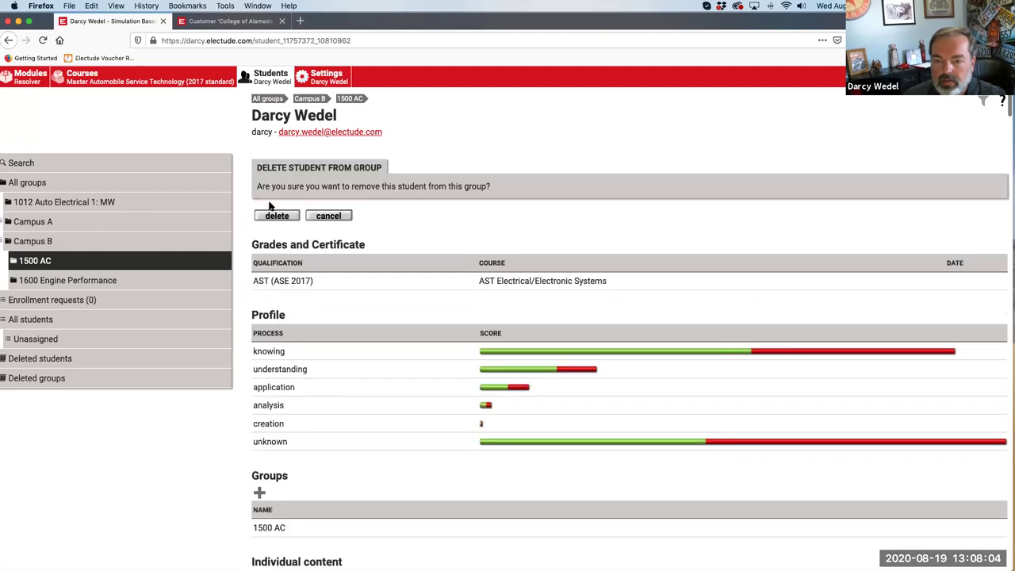
{"action": "left_click", "coordinate": [274, 215]}
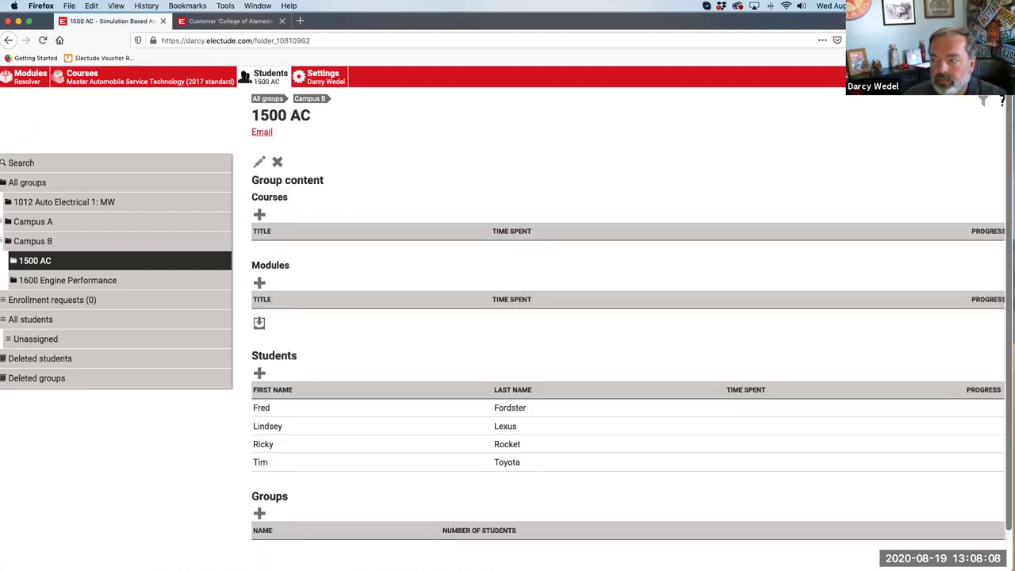
Log in as the student, re-entering the account password after a failed attempt
{"action": "left_click", "coordinate": [281, 185]}
{"action": "left_click", "coordinate": [271, 258]}
{"action": "double_click", "coordinate": [425, 243]}
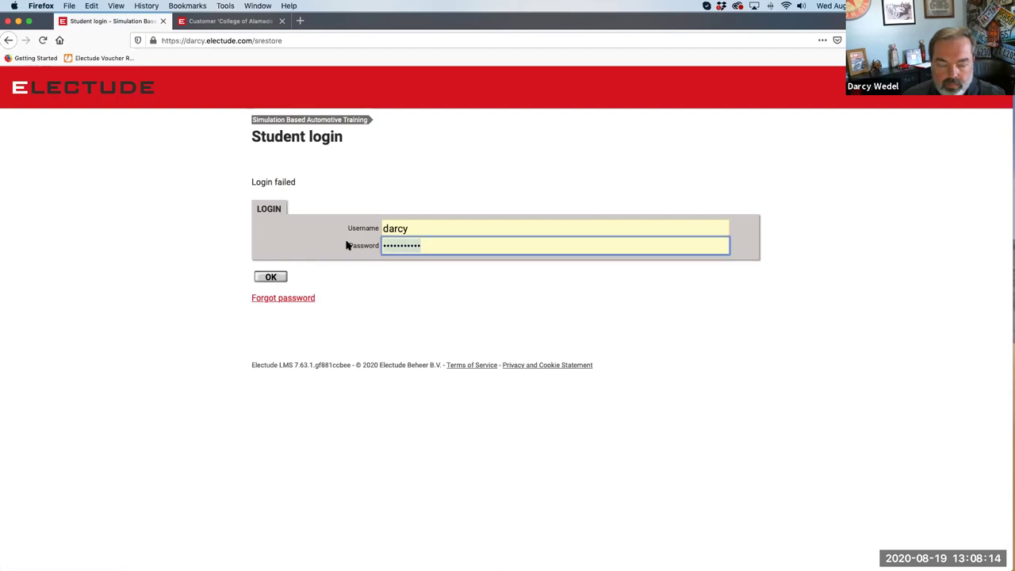
{"action": "key", "text": "BackSpace"}
{"action": "type", "text": "•••••••"}
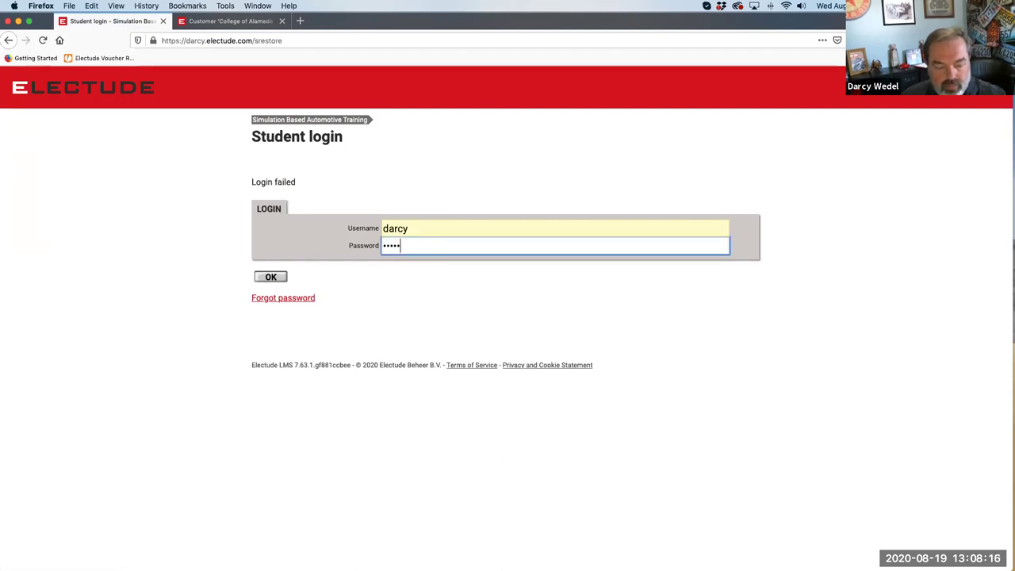
{"action": "type", "text": "•"}
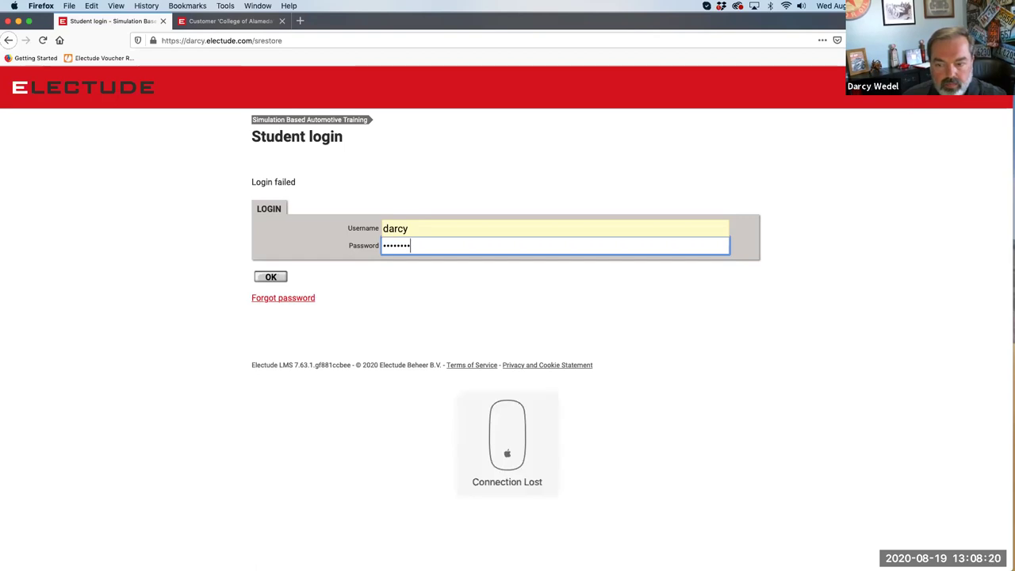
{"action": "left_click", "coordinate": [267, 277]}
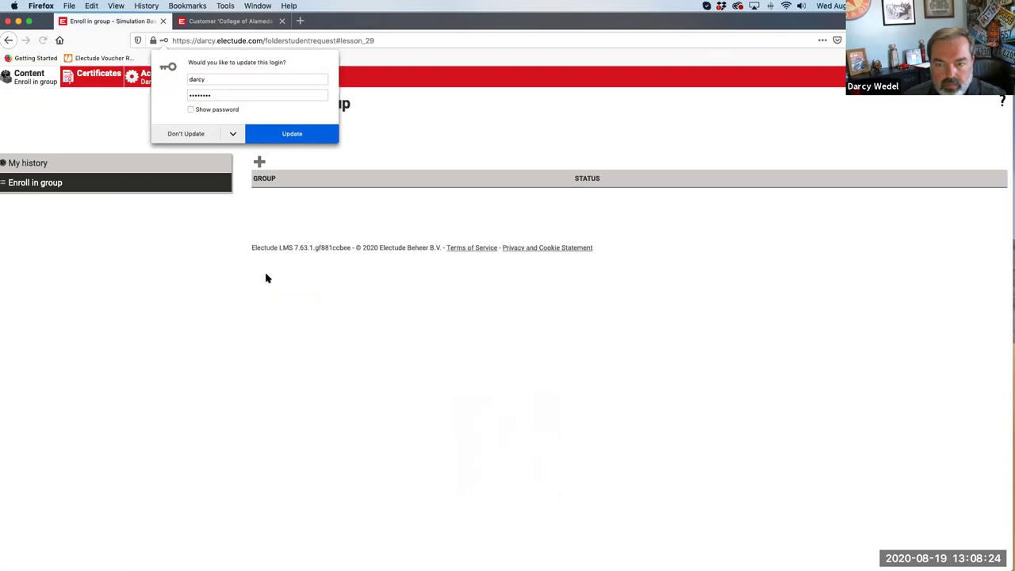
Request enrollment in 1500 AC and return to the Electude start page
{"action": "left_click", "coordinate": [460, 212]}
{"action": "left_click", "coordinate": [460, 228]}
{"action": "left_click", "coordinate": [277, 245]}
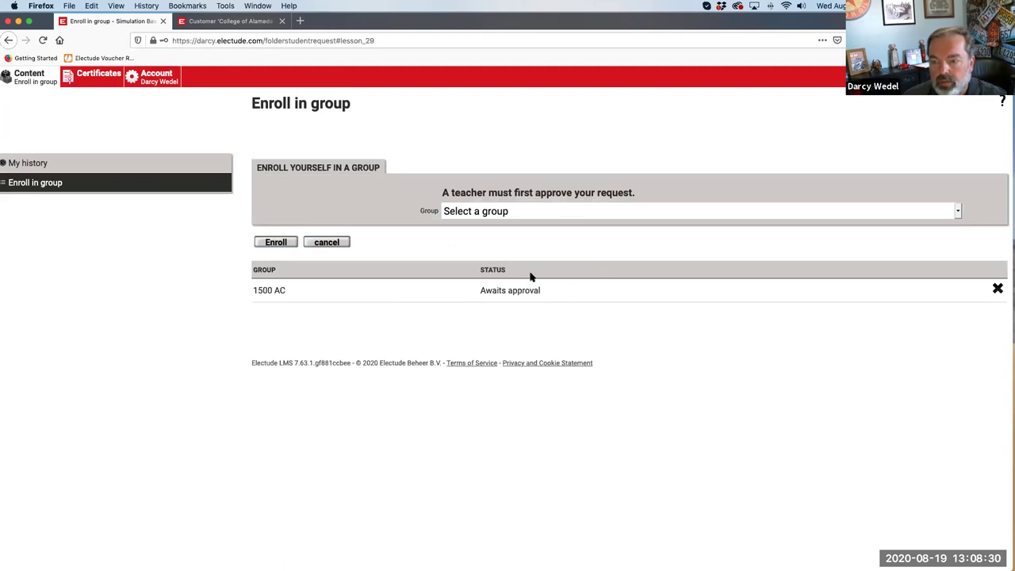
{"action": "left_click", "coordinate": [28, 77]}
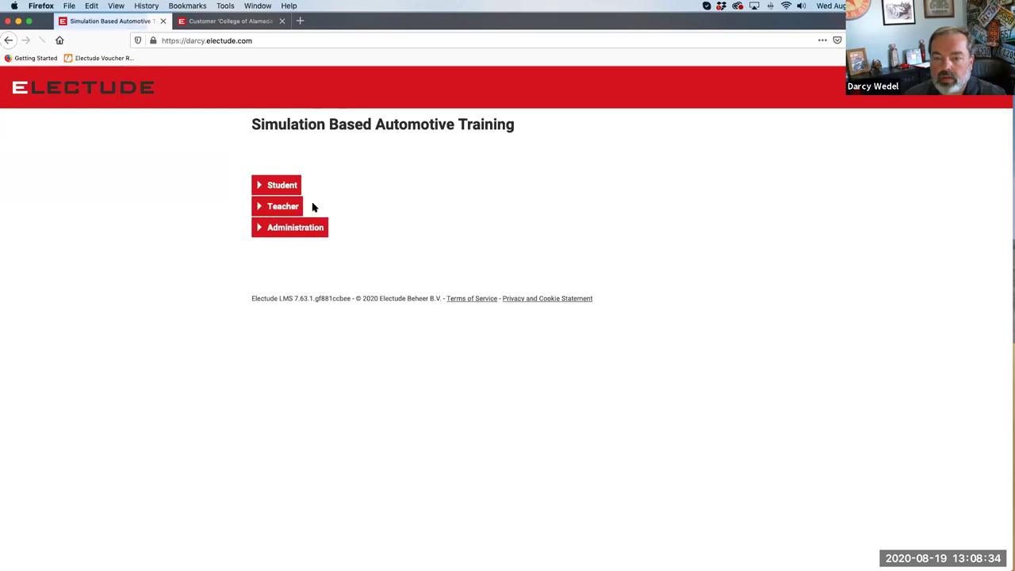
Log in as a teacher and accept the student's pending 1500 AC enrollment request
{"action": "left_click", "coordinate": [290, 205]}
{"action": "left_click", "coordinate": [269, 258]}
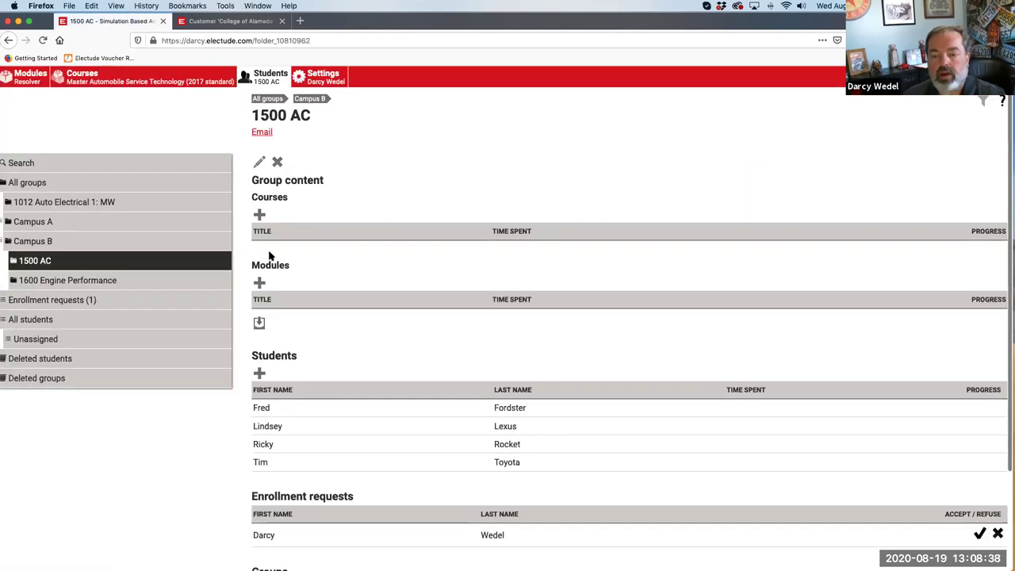
{"action": "scroll", "coordinate": [268, 256], "scroll_direction": "down", "scroll_amount": 3}
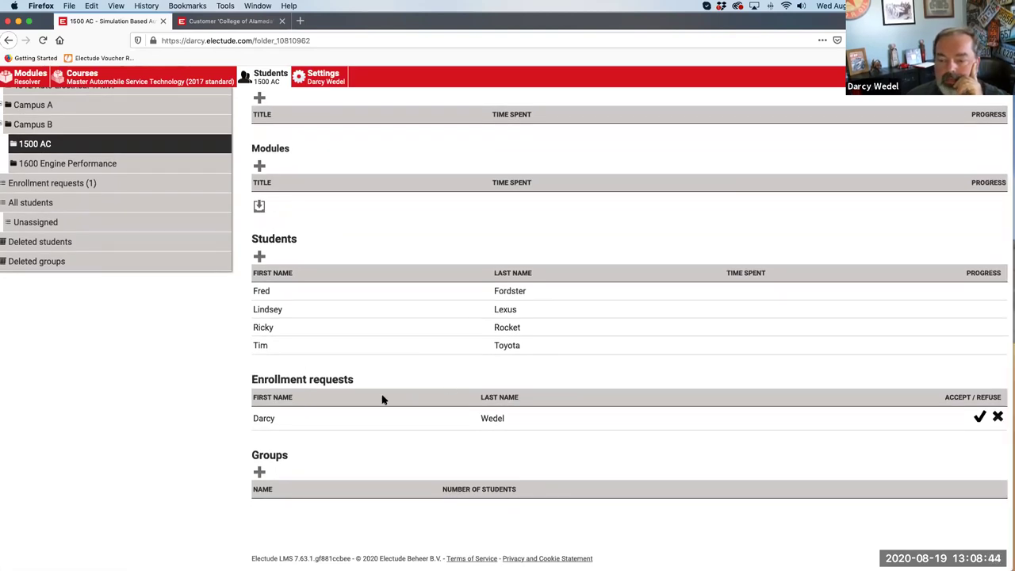
{"action": "scroll", "coordinate": [301, 436], "scroll_direction": "down", "scroll_amount": 1}
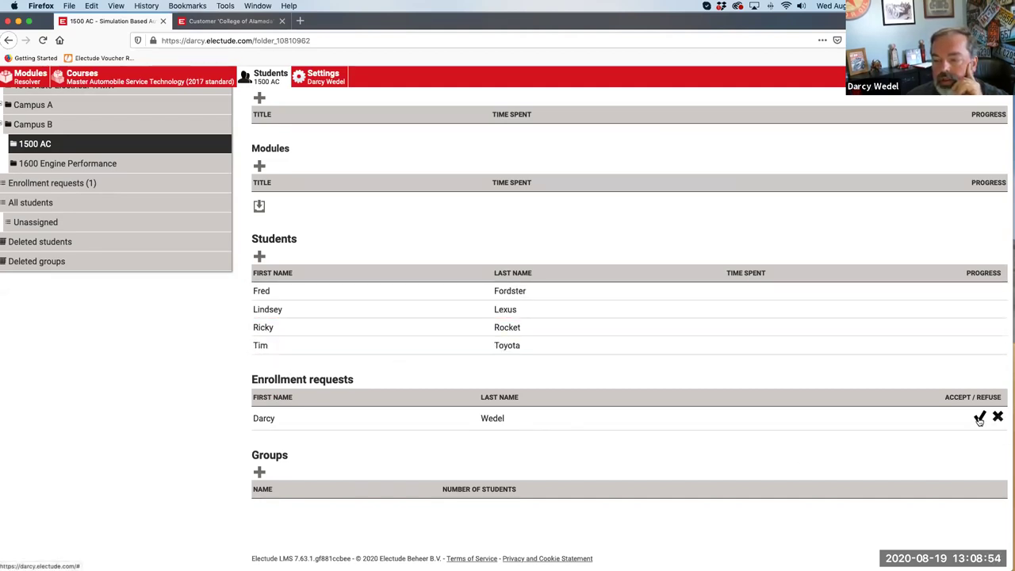
{"action": "left_click", "coordinate": [979, 417]}
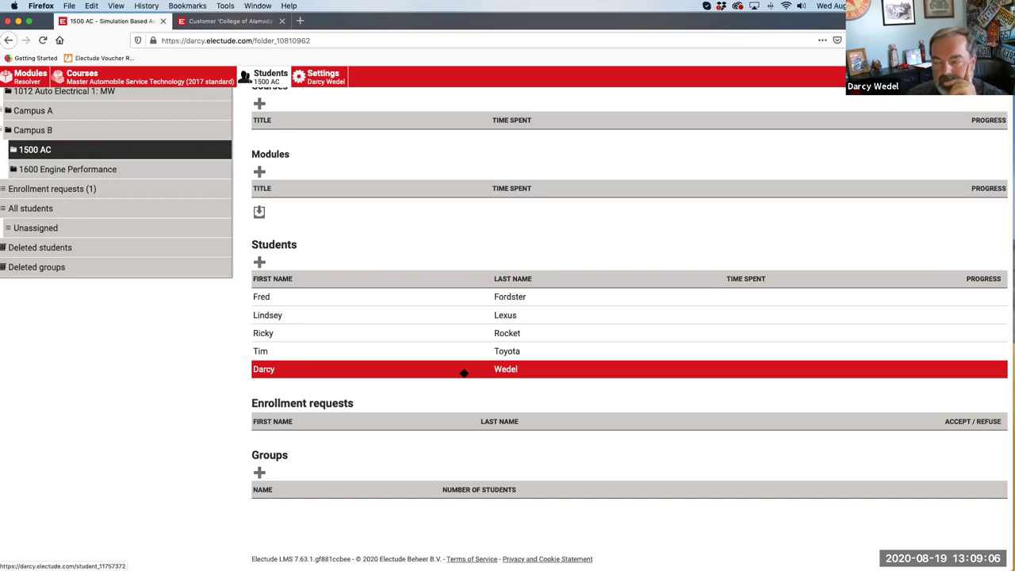
{"action": "scroll", "coordinate": [462, 373], "scroll_direction": "up", "scroll_amount": 3}
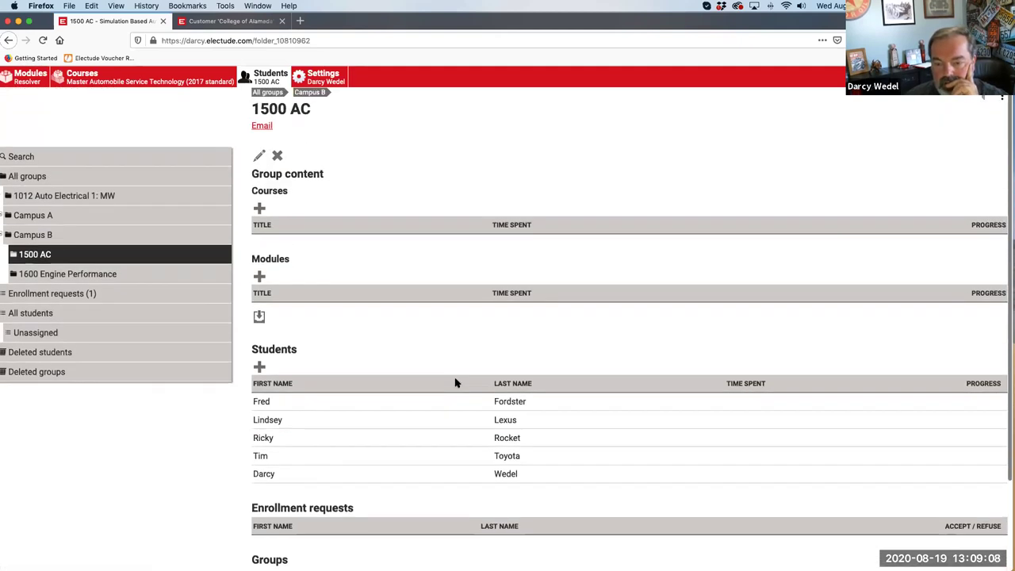
{"action": "scroll", "coordinate": [455, 383], "scroll_direction": "up", "scroll_amount": 1}
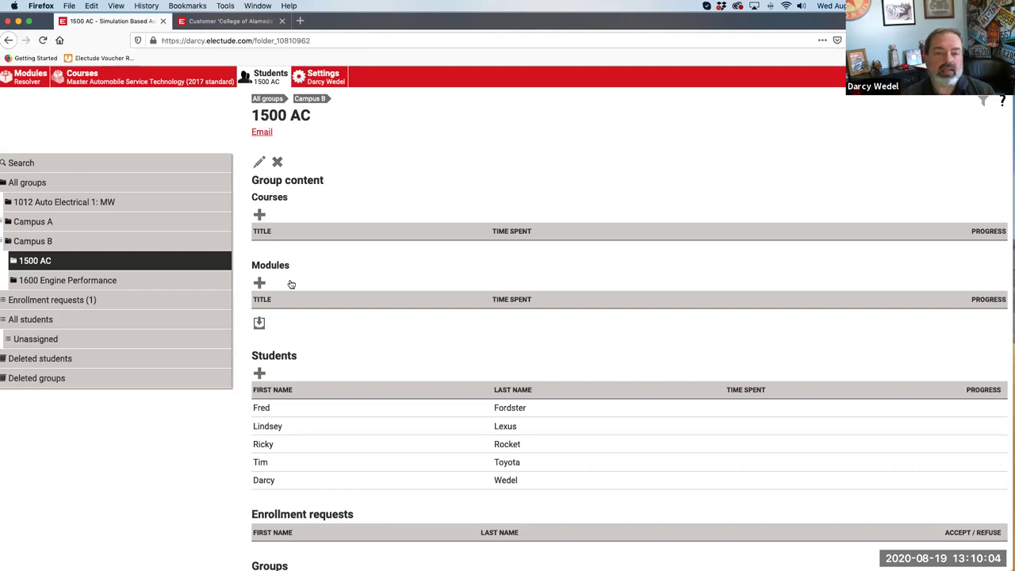
Search the modules catalogue for 'ac' and scroll through the results
{"action": "left_click", "coordinate": [35, 80]}
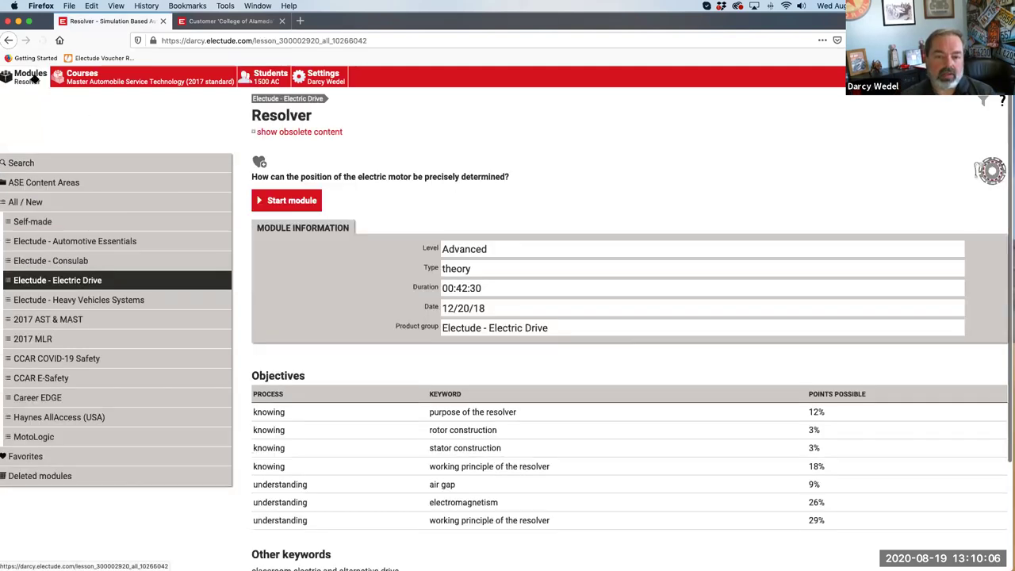
{"action": "left_click", "coordinate": [40, 164]}
{"action": "left_click", "coordinate": [496, 187]}
{"action": "type", "text": "ac"}
{"action": "key", "text": "Return"}
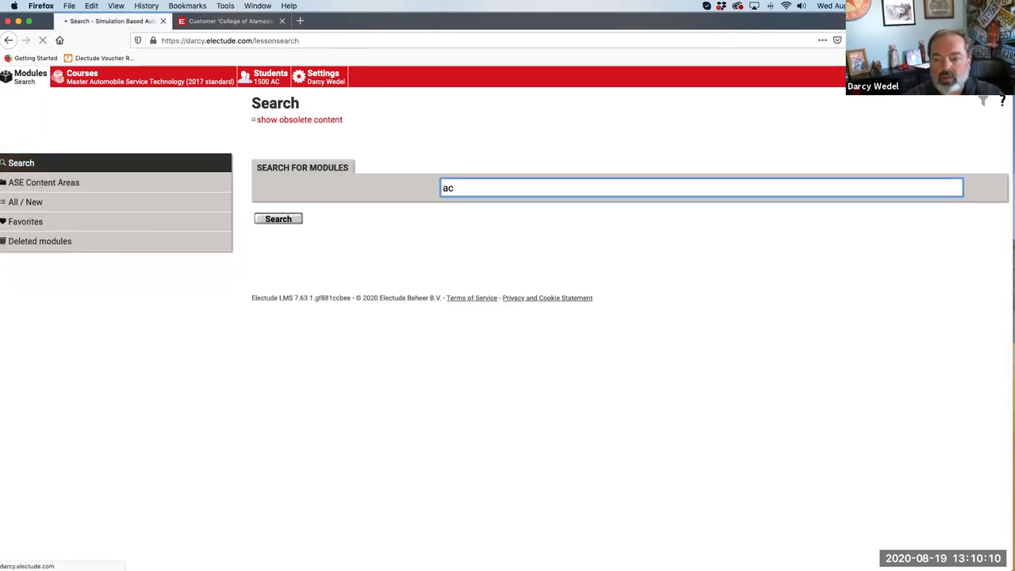
{"action": "scroll", "coordinate": [481, 245], "scroll_direction": "down", "scroll_amount": 1}
{"action": "scroll", "coordinate": [482, 244], "scroll_direction": "down", "scroll_amount": 4}
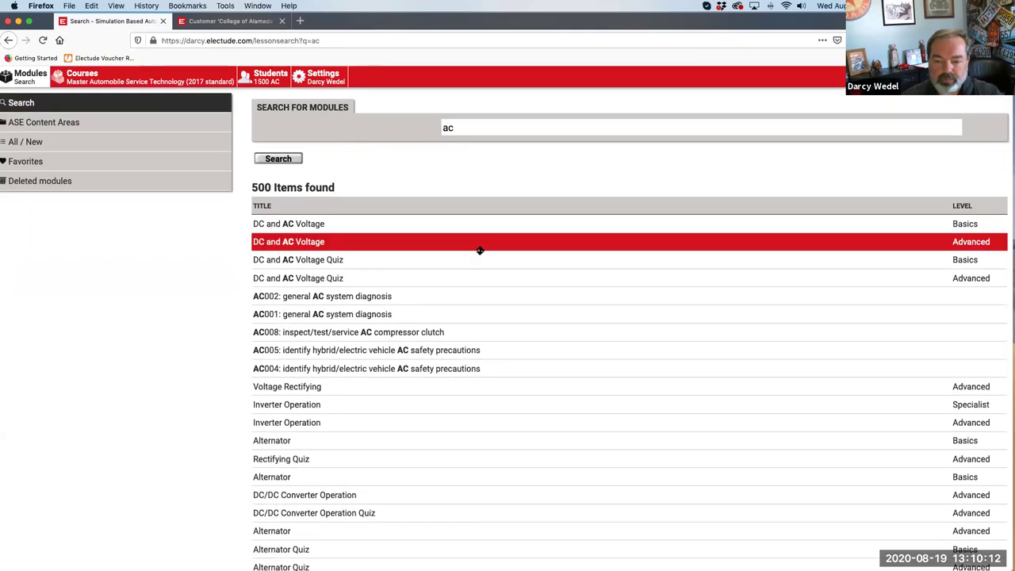
{"action": "scroll", "coordinate": [460, 306], "scroll_direction": "down", "scroll_amount": 4}
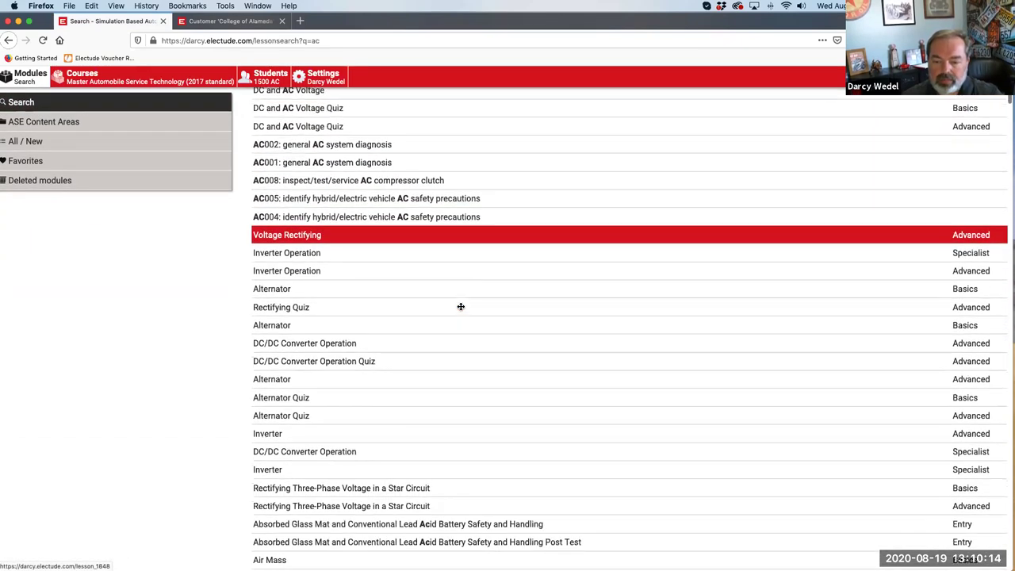
{"action": "scroll", "coordinate": [460, 306], "scroll_direction": "up", "scroll_amount": 7}
{"action": "scroll", "coordinate": [460, 309], "scroll_direction": "down", "scroll_amount": 15}
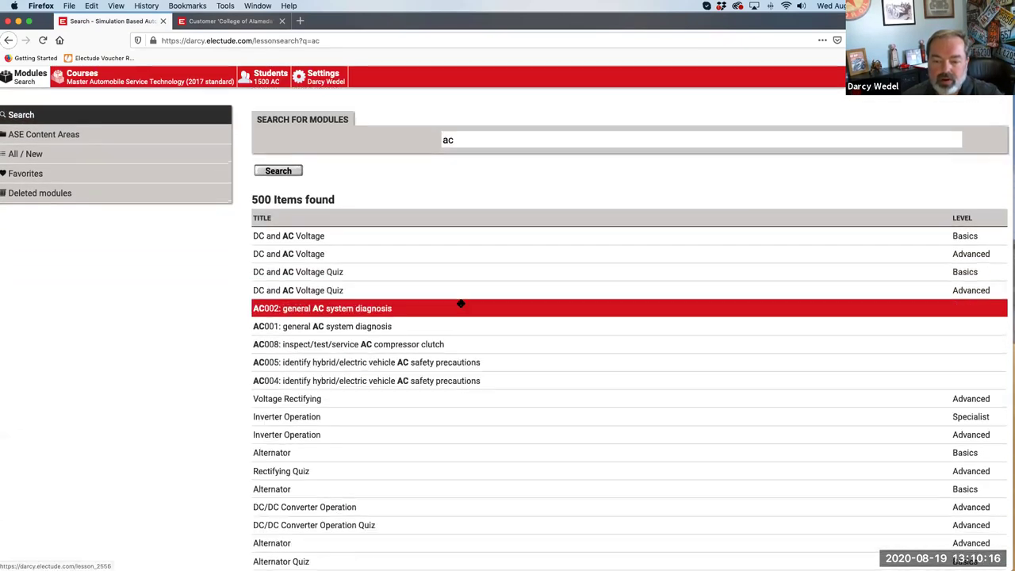
{"action": "scroll", "coordinate": [453, 318], "scroll_direction": "up", "scroll_amount": 14}
{"action": "scroll", "coordinate": [596, 140], "scroll_direction": "up", "scroll_amount": 5}
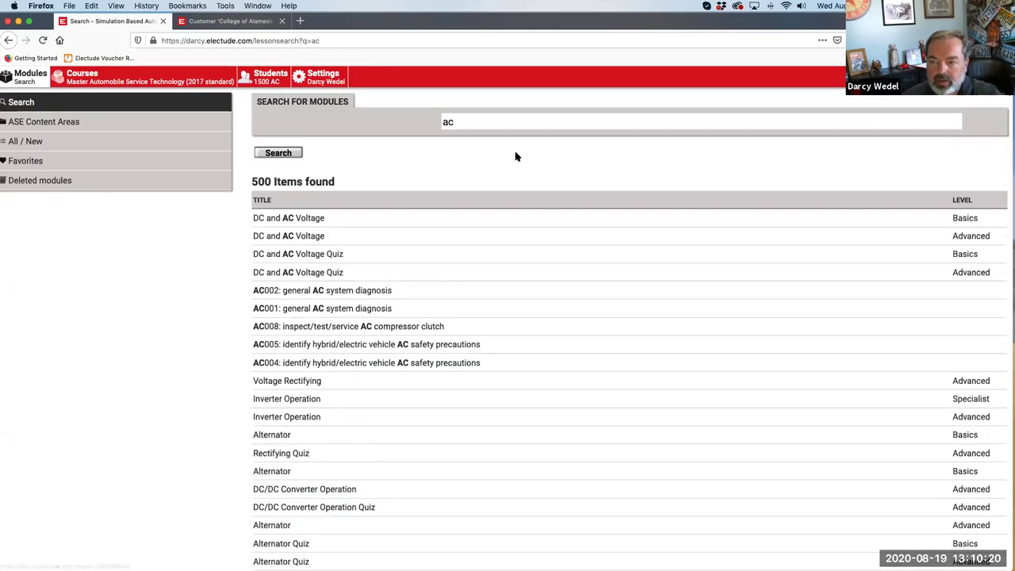
Search modules for 'condenser' and drag Climate Control: Condenser onto the 1500 AC group
{"action": "double_click", "coordinate": [492, 188]}
{"action": "type", "text": "con"}
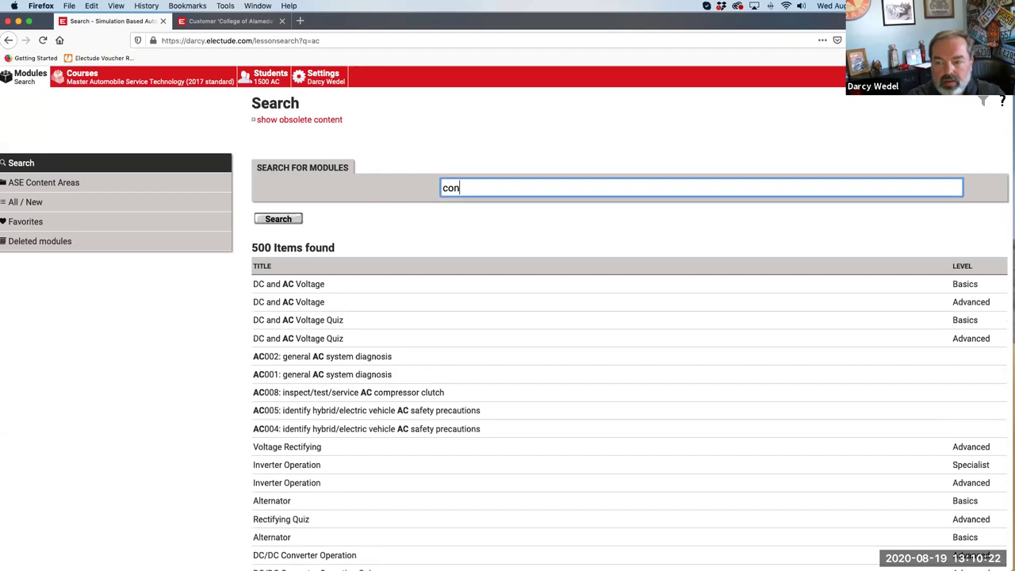
{"action": "type", "text": "denser"}
{"action": "key", "text": "Return"}
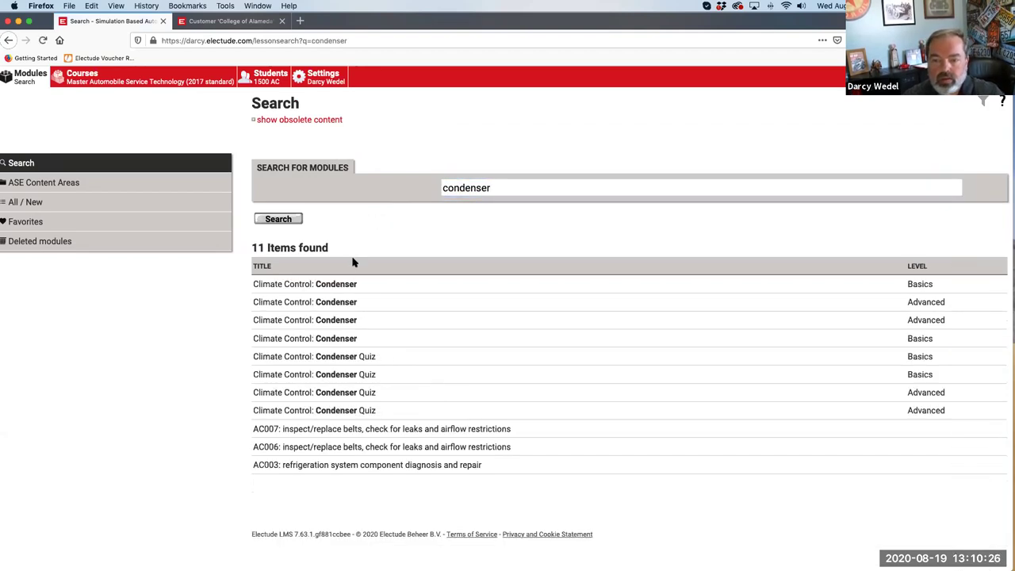
{"action": "left_click_drag", "start_coordinate": [387, 285], "coordinate": [268, 75]}
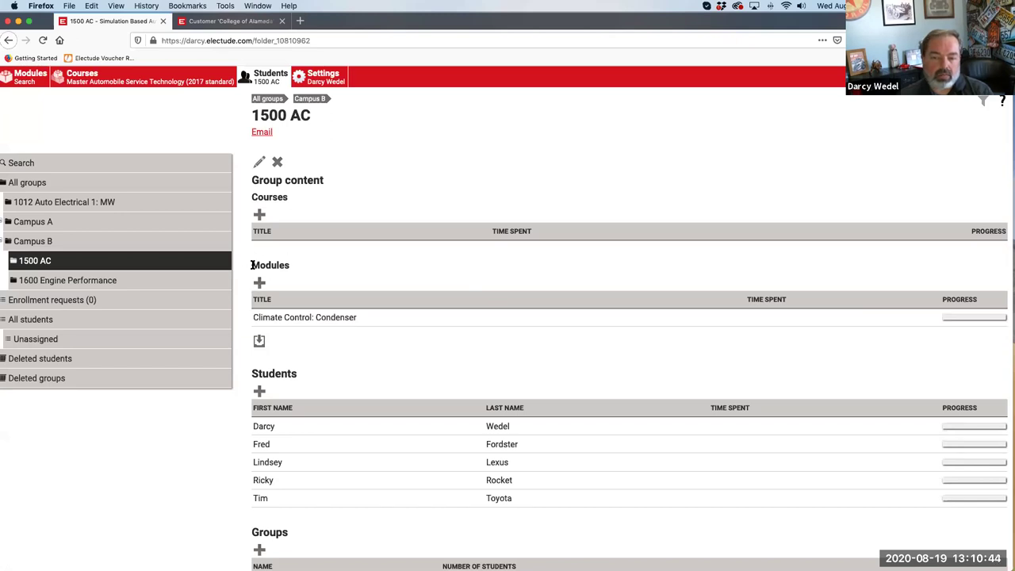
Delete Climate Control: Condenser from 1500 AC, then go to the Courses catalogue
{"action": "left_click", "coordinate": [287, 317]}
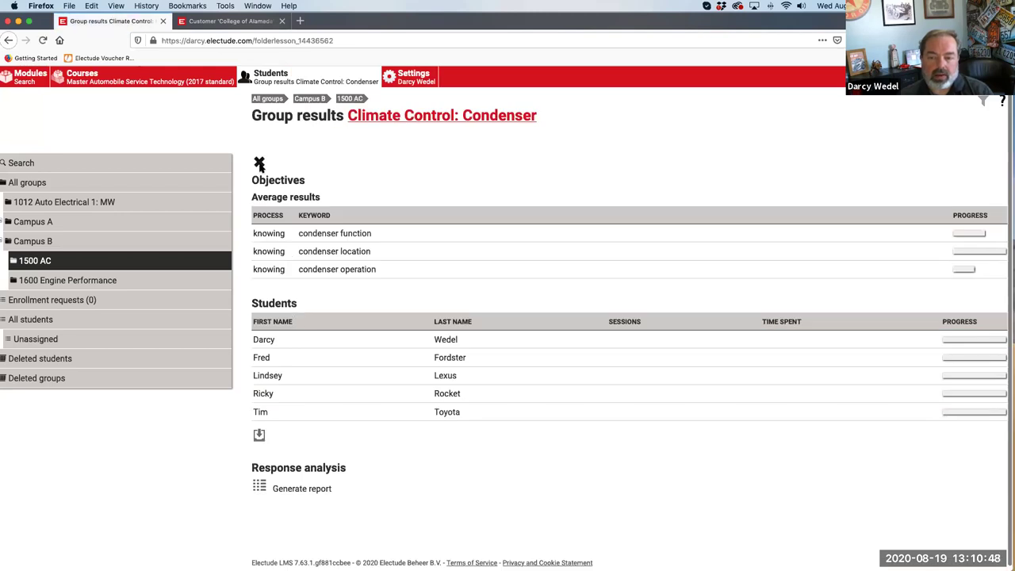
{"action": "left_click", "coordinate": [258, 162]}
{"action": "left_click", "coordinate": [272, 217]}
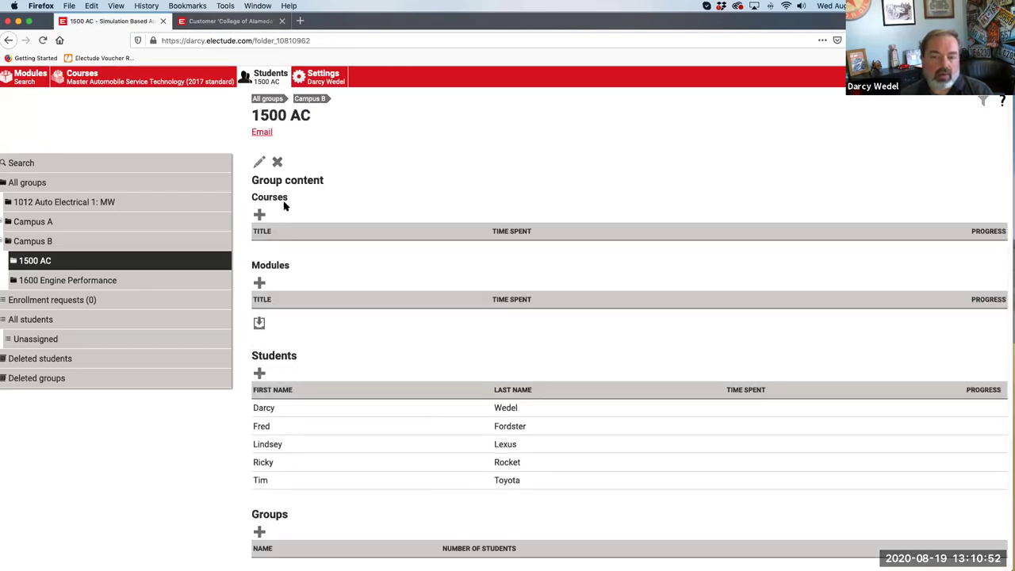
{"action": "left_click", "coordinate": [93, 77]}
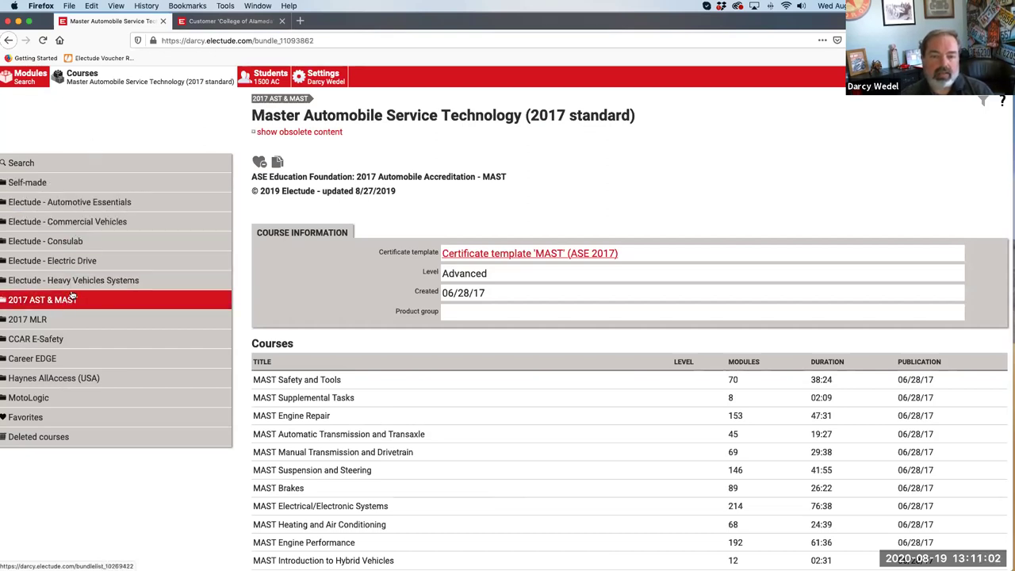
Open Automotive Essentials > Light Vehicles (2020-2021) to view its Basics, Advanced and Specialist courses
{"action": "left_click", "coordinate": [85, 203]}
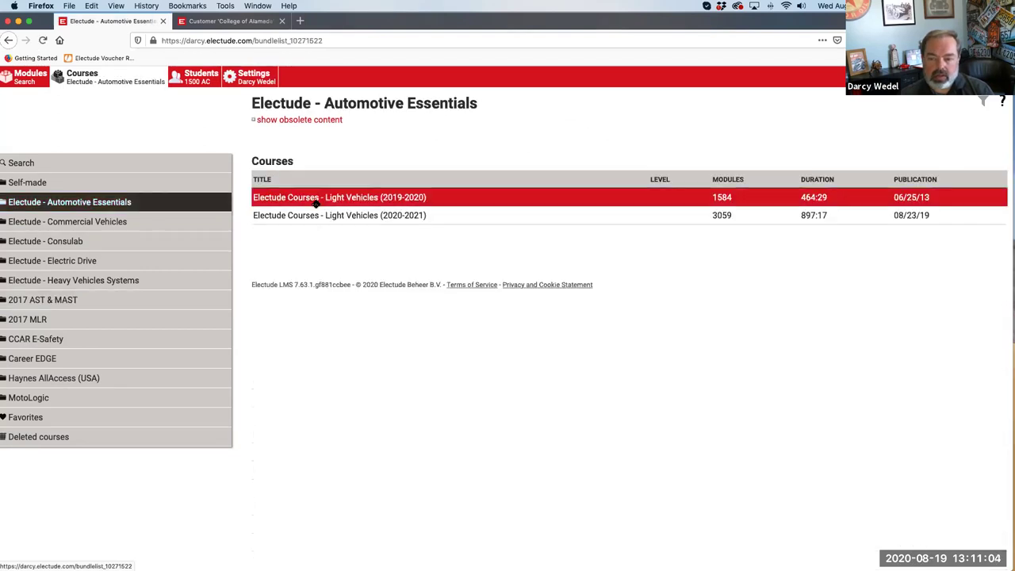
{"action": "left_click", "coordinate": [358, 216]}
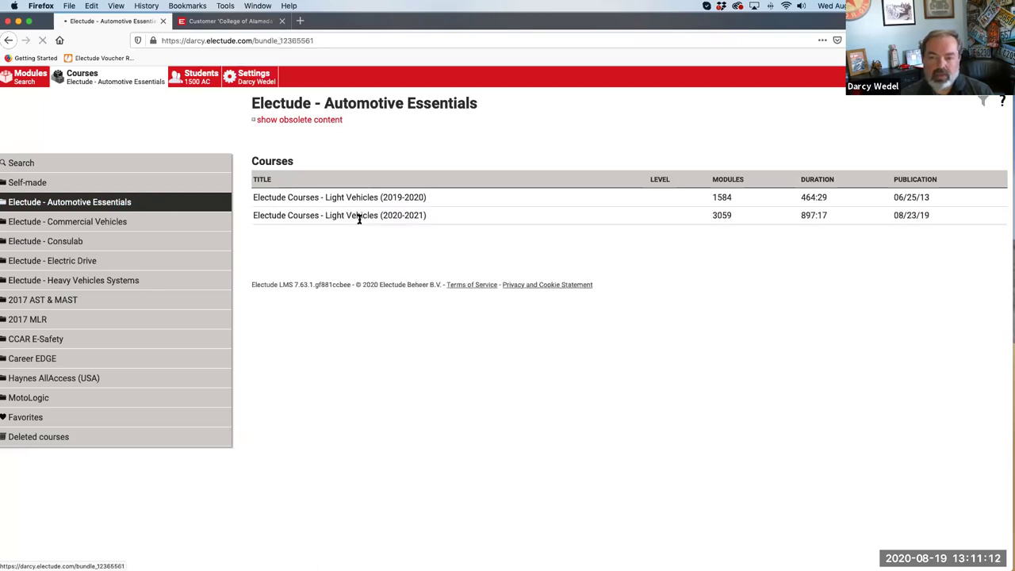
{"action": "scroll", "coordinate": [358, 220], "scroll_direction": "down", "scroll_amount": 2}
{"action": "scroll", "coordinate": [359, 220], "scroll_direction": "down", "scroll_amount": 1}
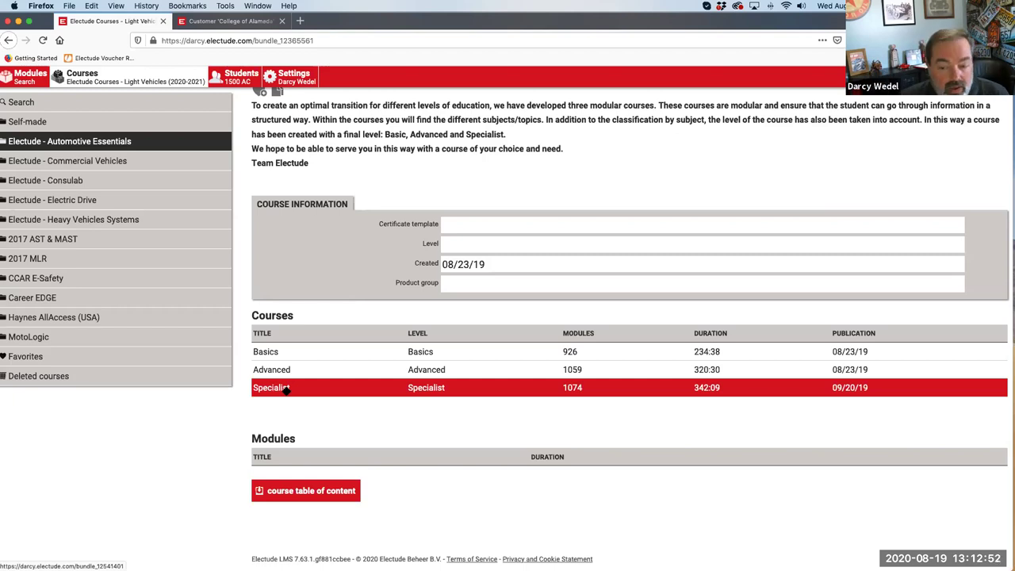
Drill into Specialist > Electrical Engineering - Specialist > Measurement - Specialist modules
{"action": "left_click", "coordinate": [285, 389]}
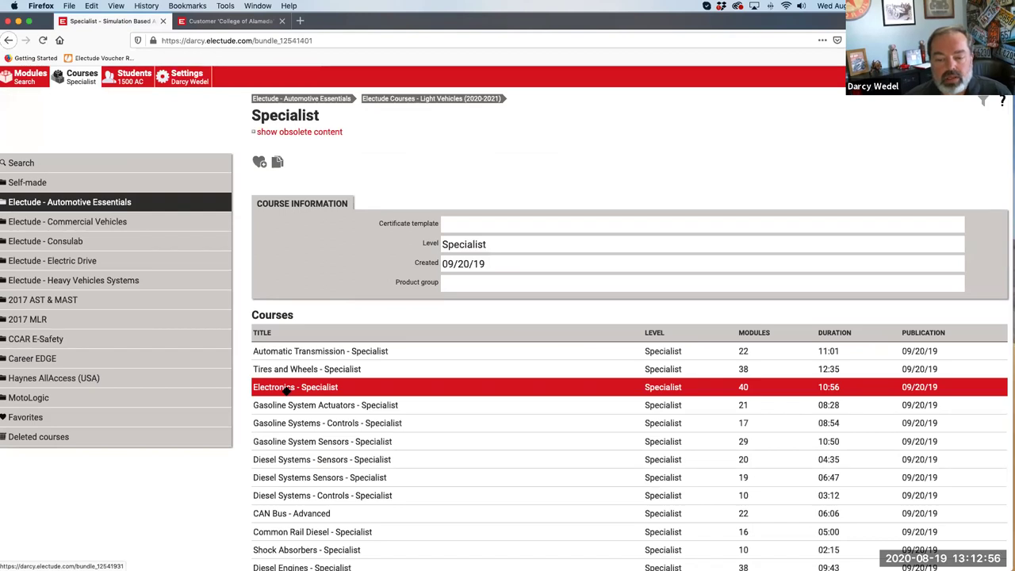
{"action": "scroll", "coordinate": [287, 391], "scroll_direction": "down", "scroll_amount": 10}
{"action": "scroll", "coordinate": [292, 393], "scroll_direction": "down", "scroll_amount": 1}
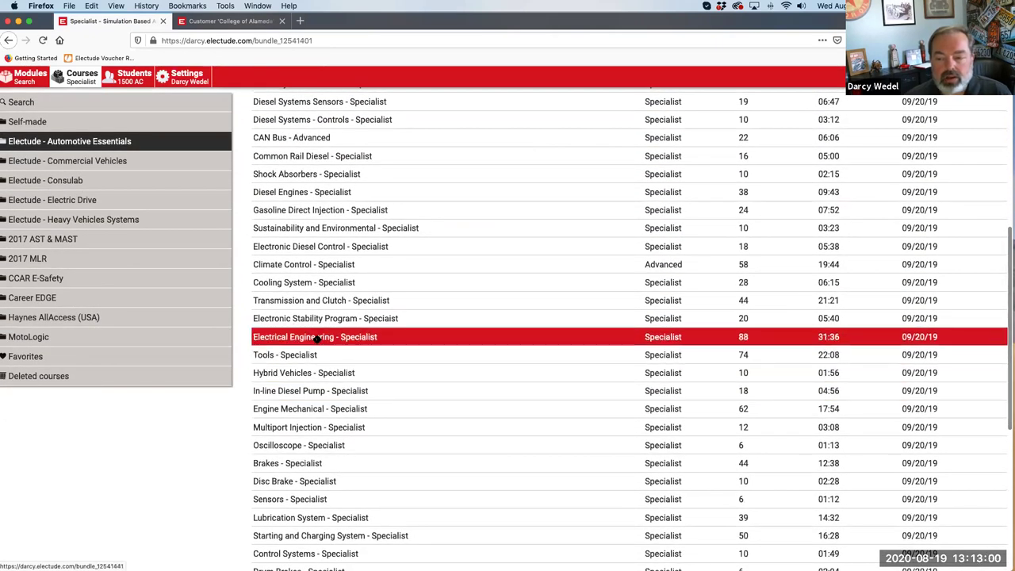
{"action": "left_click", "coordinate": [620, 339]}
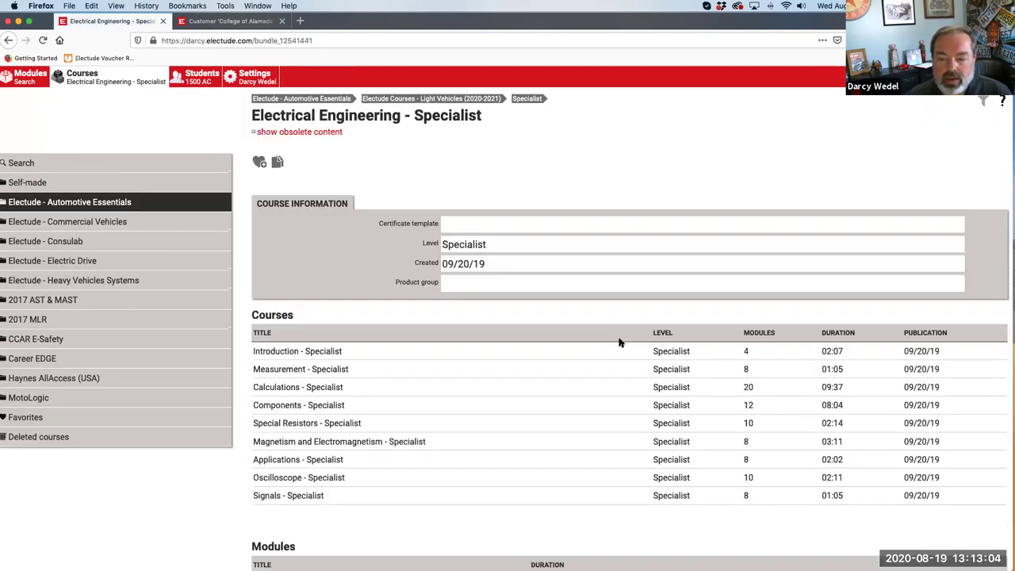
{"action": "left_click", "coordinate": [367, 369]}
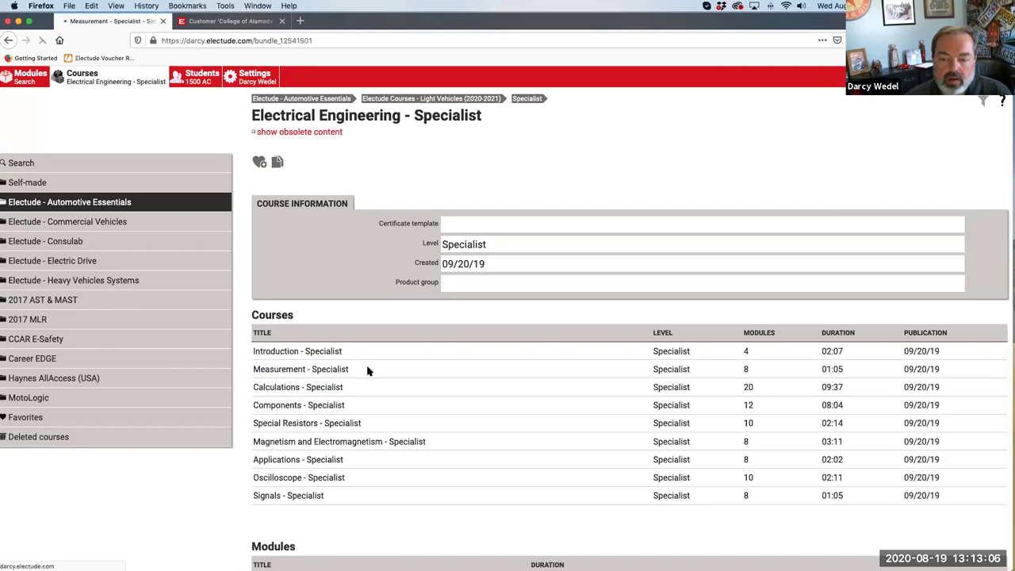
{"action": "scroll", "coordinate": [367, 371], "scroll_direction": "down", "scroll_amount": 2}
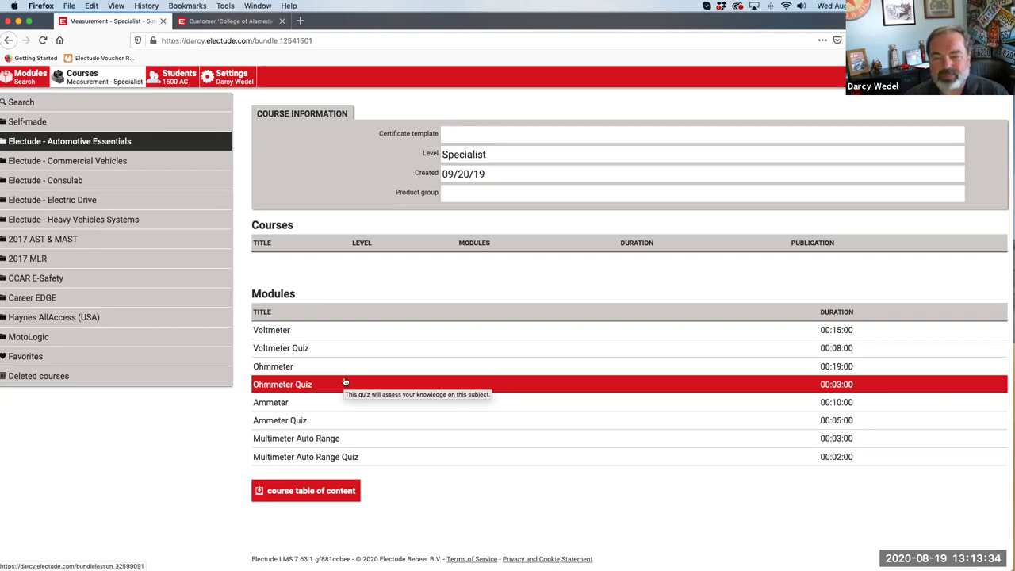
{"action": "scroll", "coordinate": [344, 384], "scroll_direction": "up", "scroll_amount": 3}
Go back via Electrical Engineering - Specialist to the Automotive Essentials course list
{"action": "left_click", "coordinate": [584, 101]}
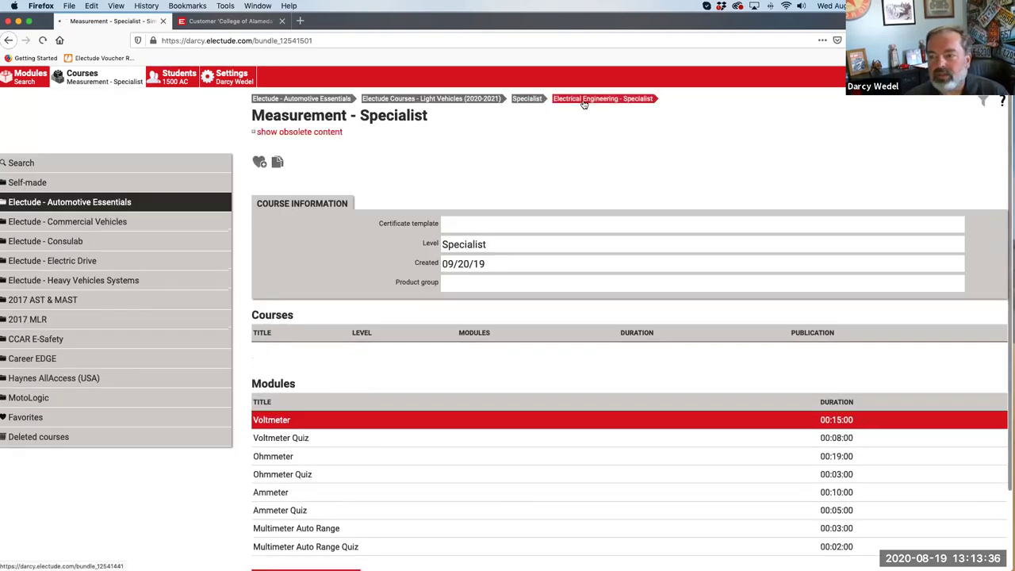
{"action": "scroll", "coordinate": [547, 146], "scroll_direction": "down", "scroll_amount": 3}
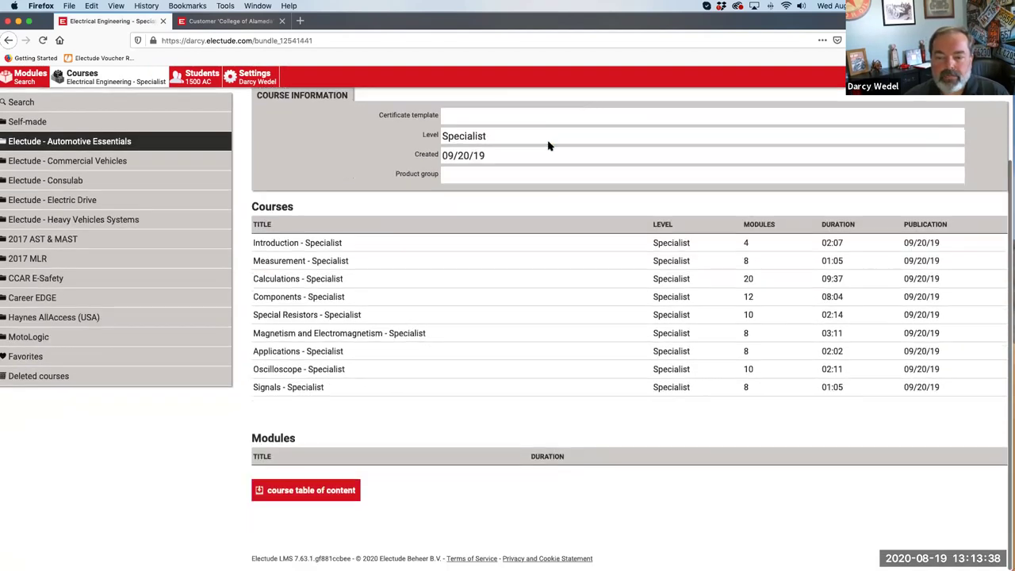
{"action": "left_click", "coordinate": [144, 147]}
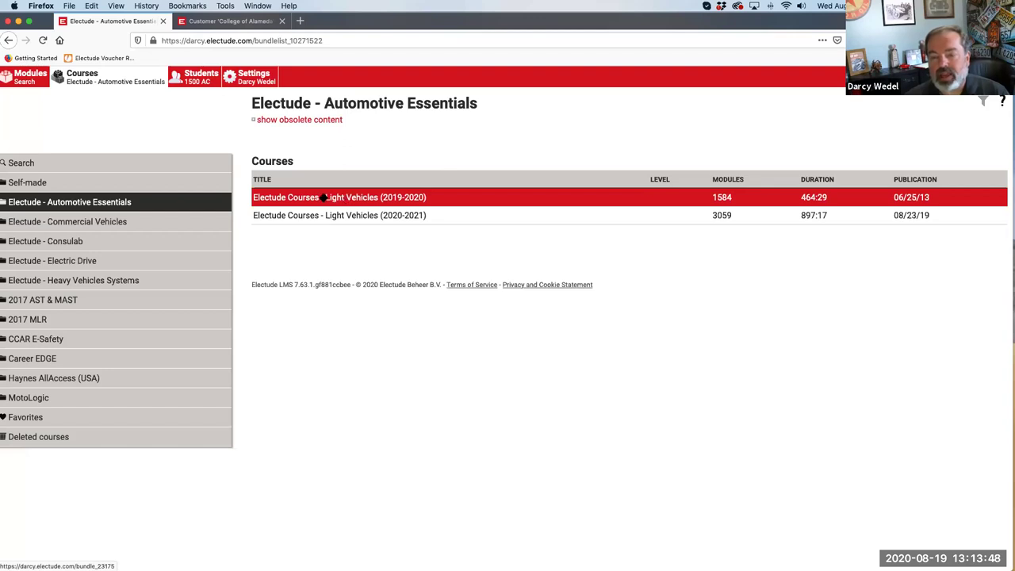
Compare the Light Vehicles (2019-2020) levels: Basics 926, Advanced 543, Specialist 115 modules, then return to Automotive Essentials
{"action": "left_click", "coordinate": [380, 198]}
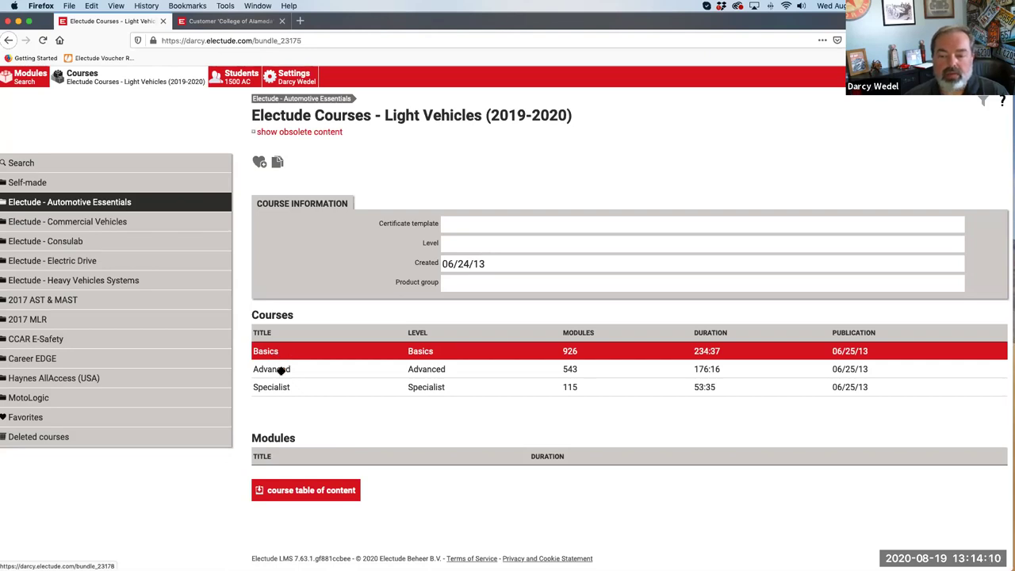
{"action": "left_click", "coordinate": [286, 369]}
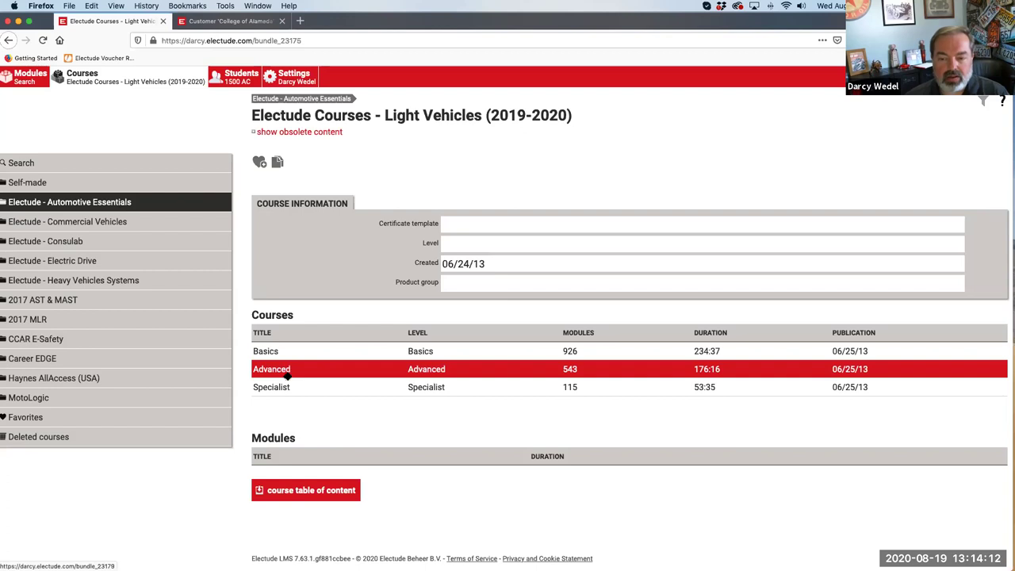
{"action": "left_click", "coordinate": [286, 387]}
{"action": "left_click", "coordinate": [287, 371]}
{"action": "left_click", "coordinate": [285, 388]}
{"action": "left_click", "coordinate": [279, 369]}
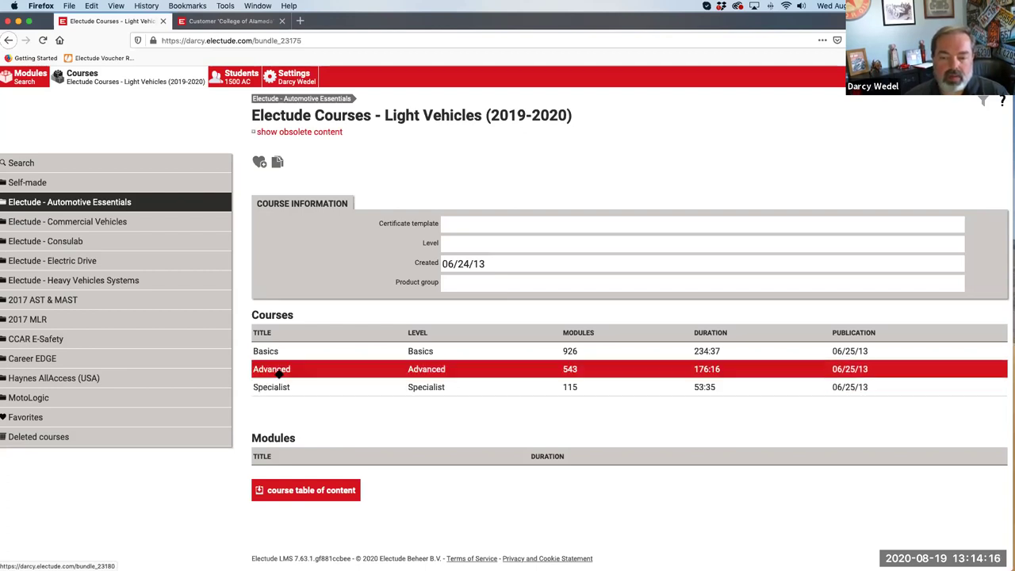
{"action": "left_click", "coordinate": [277, 352]}
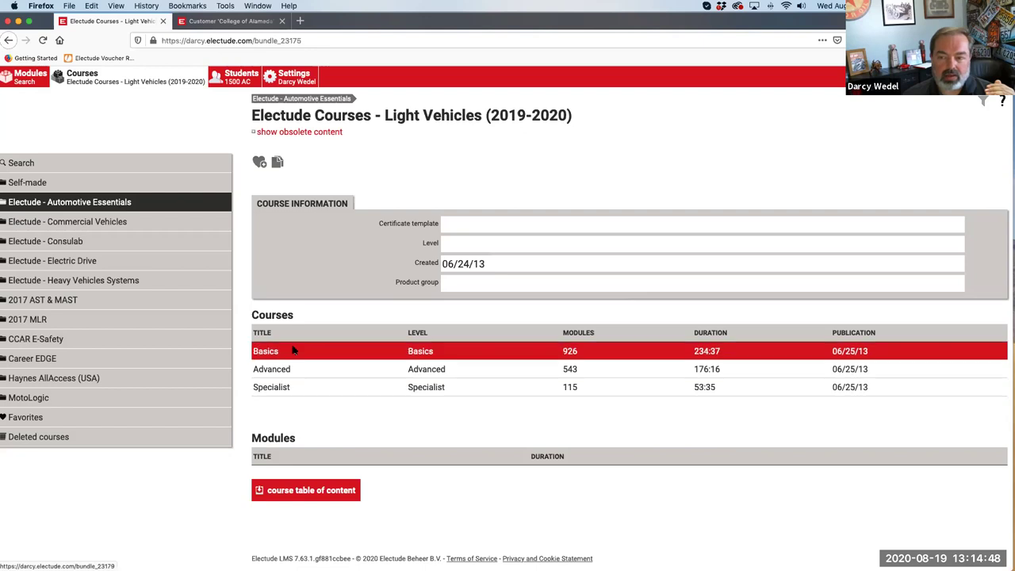
{"action": "left_click", "coordinate": [343, 101]}
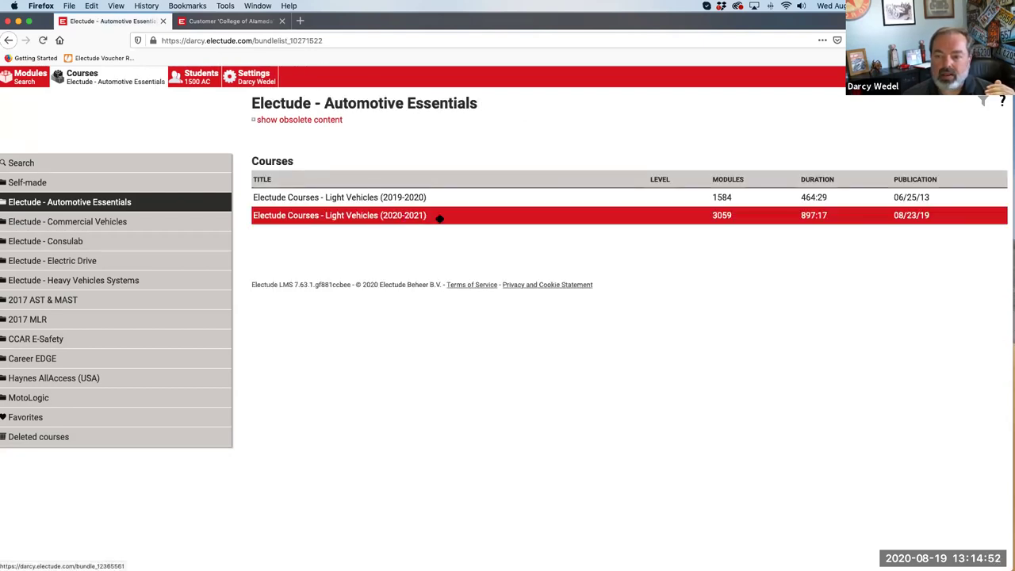
From Automotive Essentials, open the Light Vehicles (2020-2021) course, listed at 3059 modules
{"action": "mouse_move", "coordinate": [440, 218]}
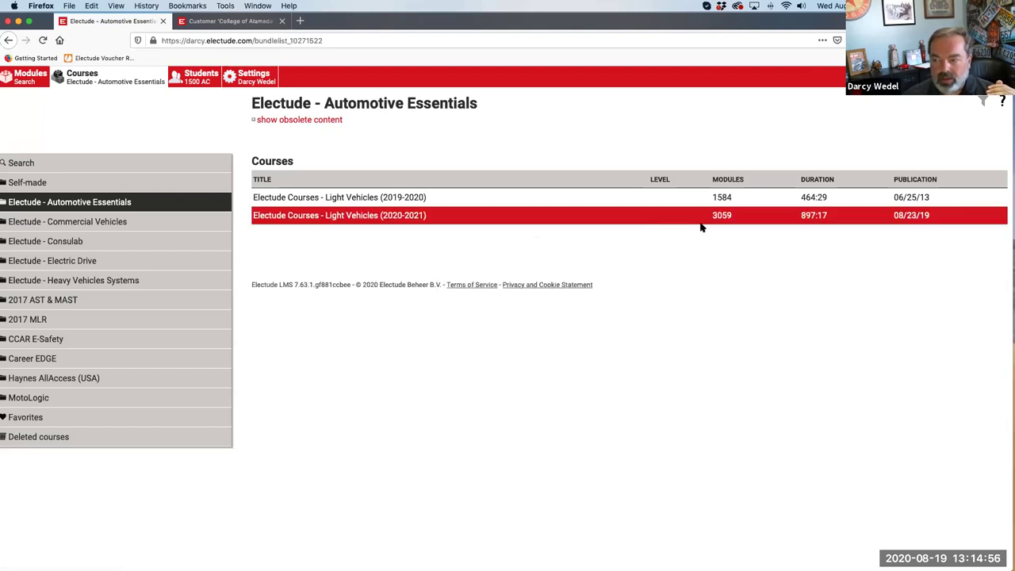
{"action": "mouse_move", "coordinate": [723, 220]}
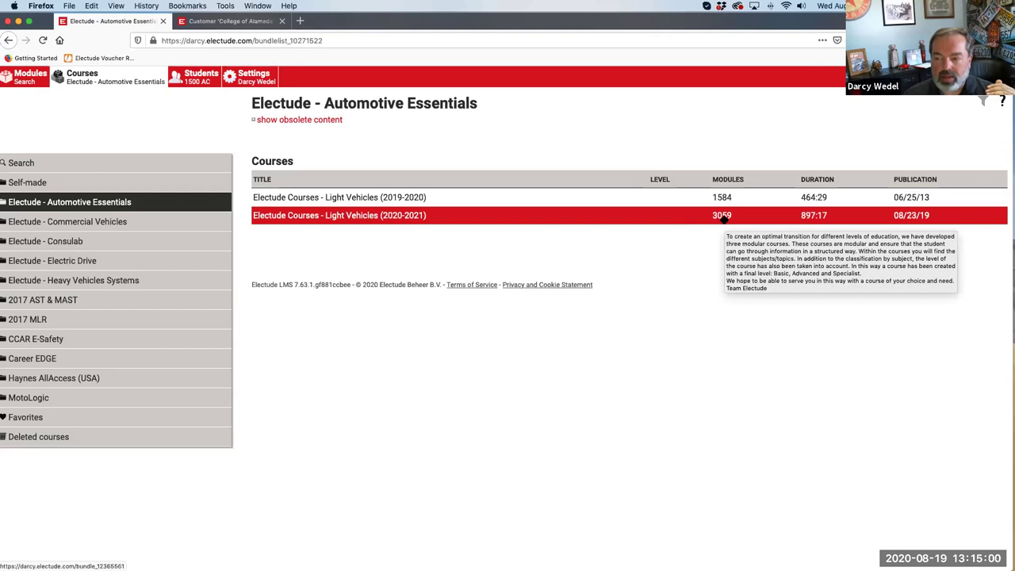
{"action": "left_click", "coordinate": [723, 220]}
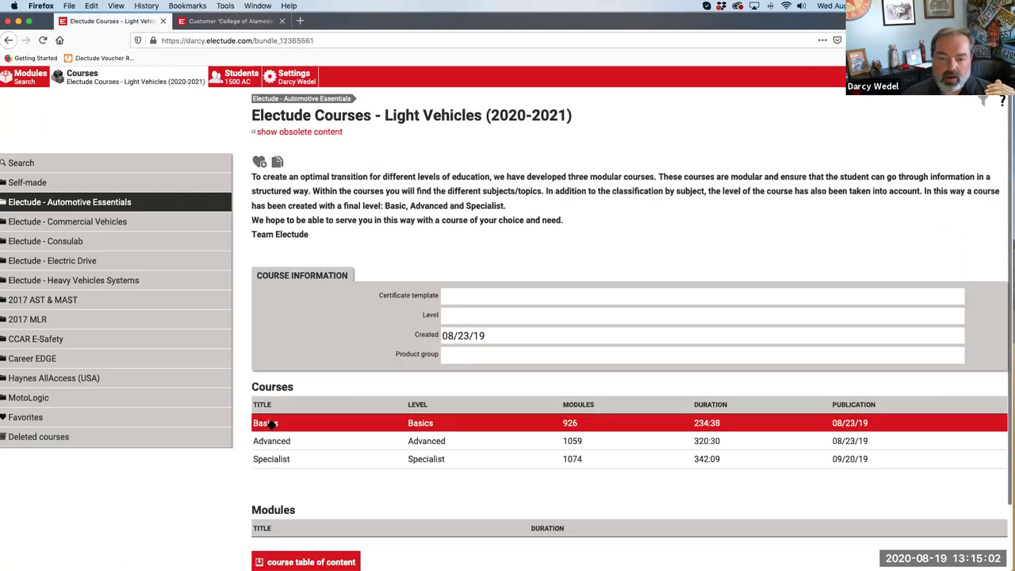
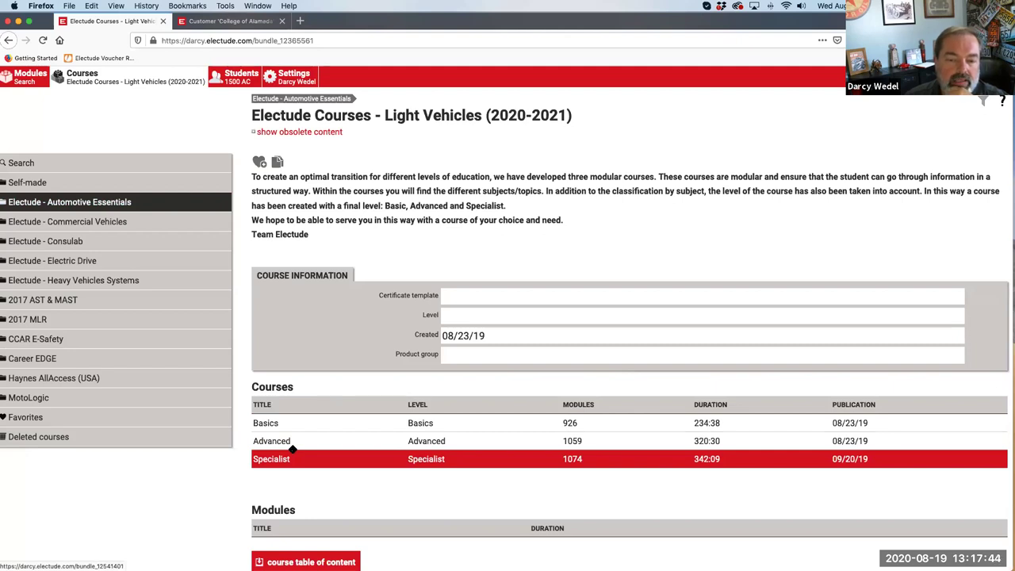
Navigate 2017 AST & MAST > Master Automobile Service Technology > MAST Suspension and Steering > IV.C. Suspension Diagnosis
{"action": "left_click", "coordinate": [90, 307]}
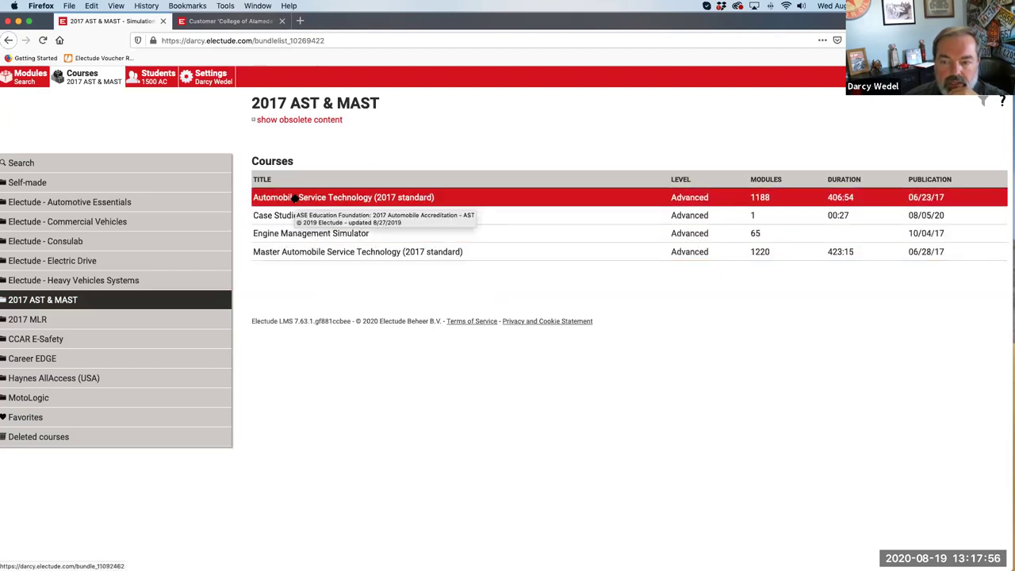
{"action": "left_click", "coordinate": [293, 252]}
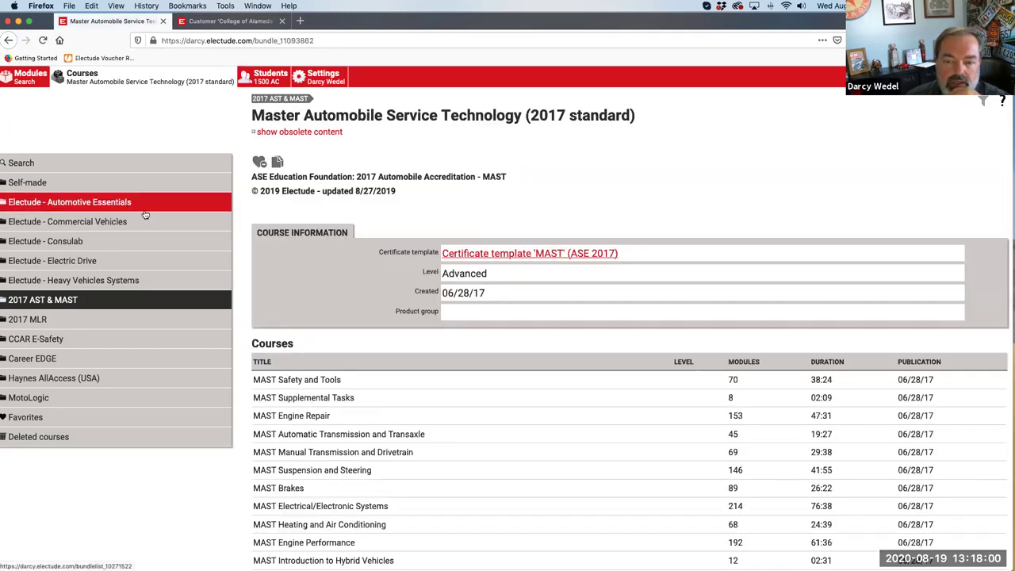
{"action": "scroll", "coordinate": [357, 393], "scroll_direction": "down", "scroll_amount": 3}
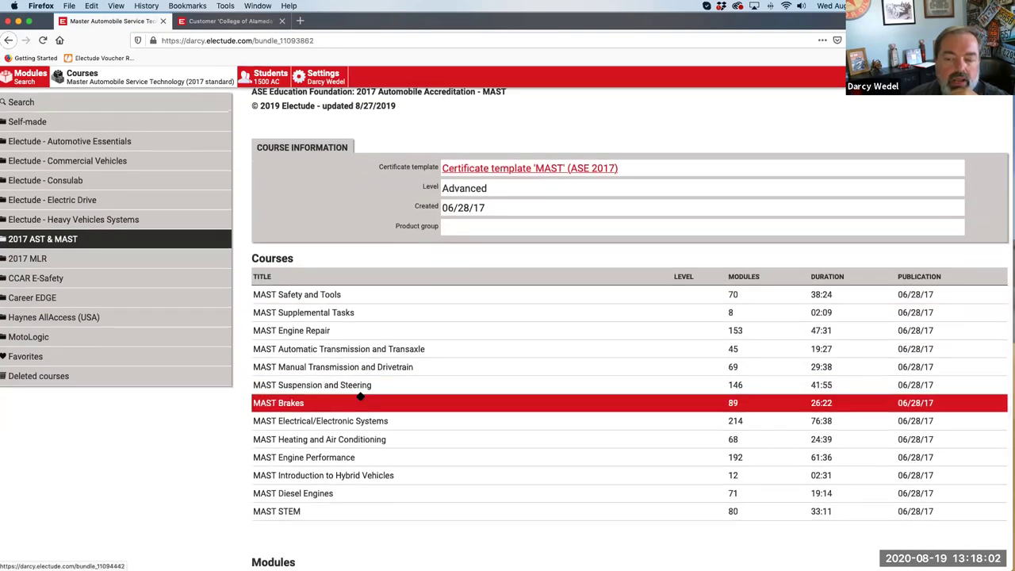
{"action": "left_click", "coordinate": [360, 384]}
{"action": "scroll", "coordinate": [359, 387], "scroll_direction": "down", "scroll_amount": 2}
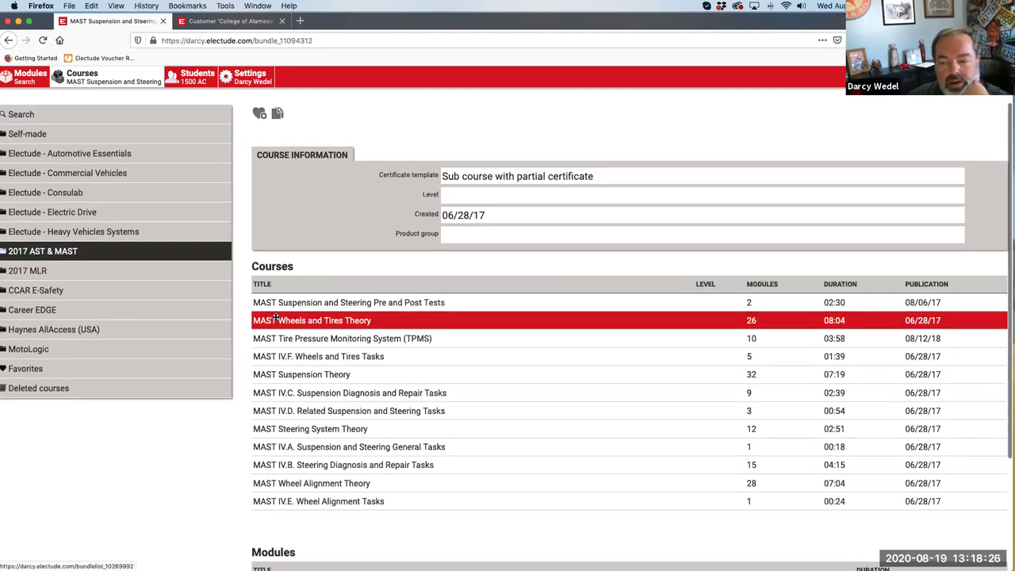
{"action": "left_click", "coordinate": [442, 394]}
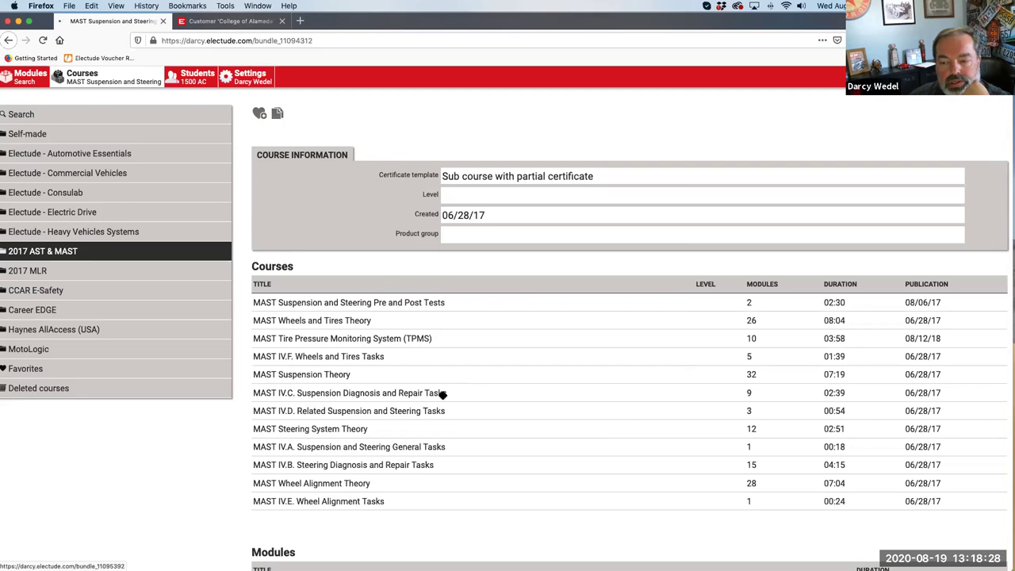
{"action": "scroll", "coordinate": [443, 400], "scroll_direction": "down", "scroll_amount": 8}
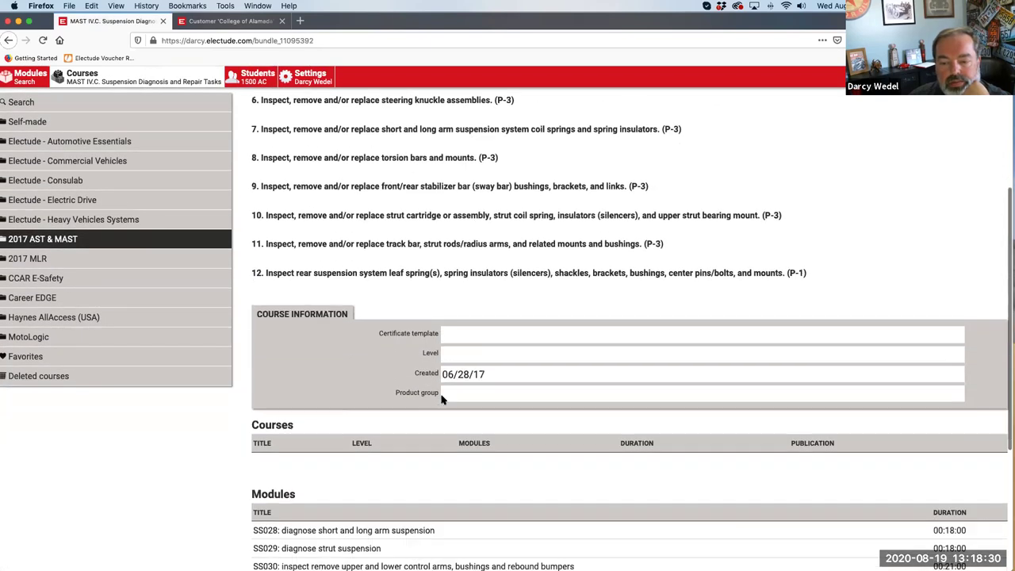
{"action": "left_click", "coordinate": [369, 457]}
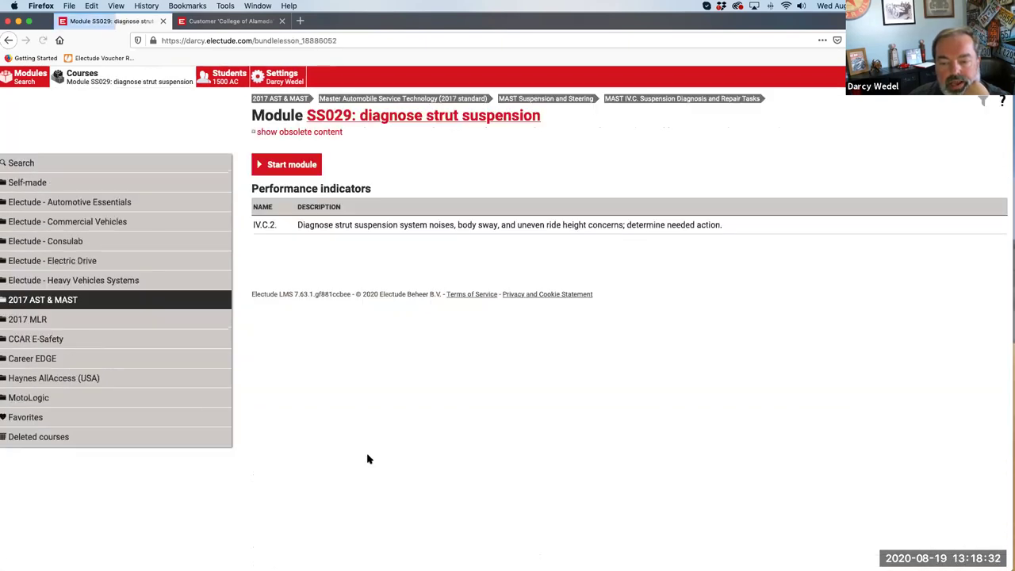
{"action": "left_click", "coordinate": [304, 167]}
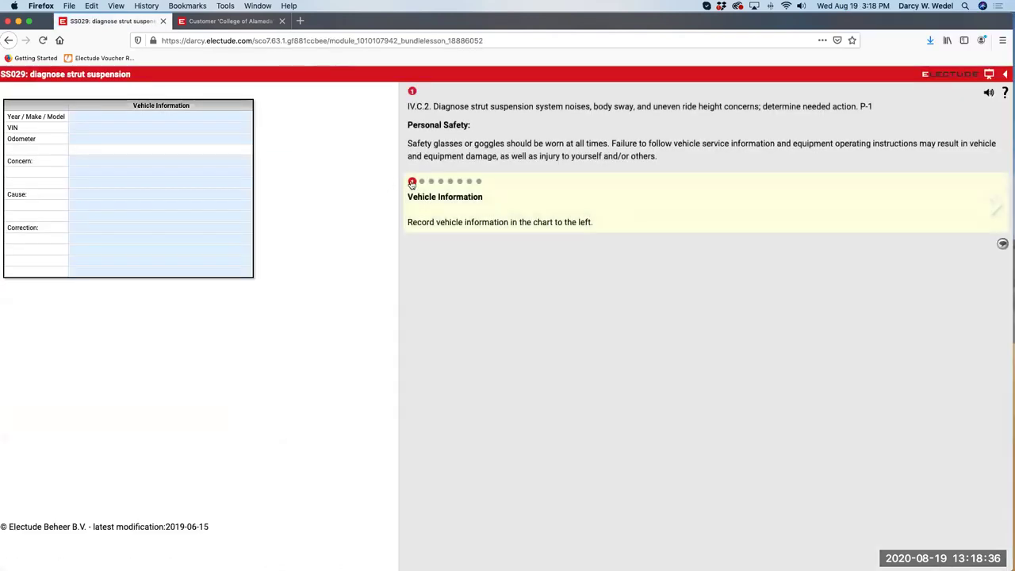
{"action": "left_click", "coordinate": [421, 182]}
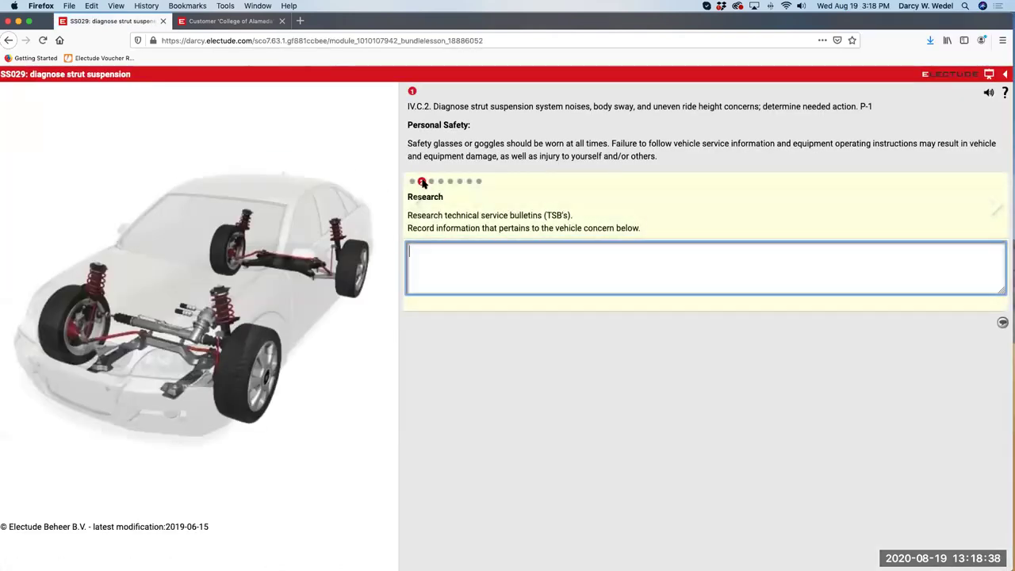
{"action": "left_click", "coordinate": [431, 182]}
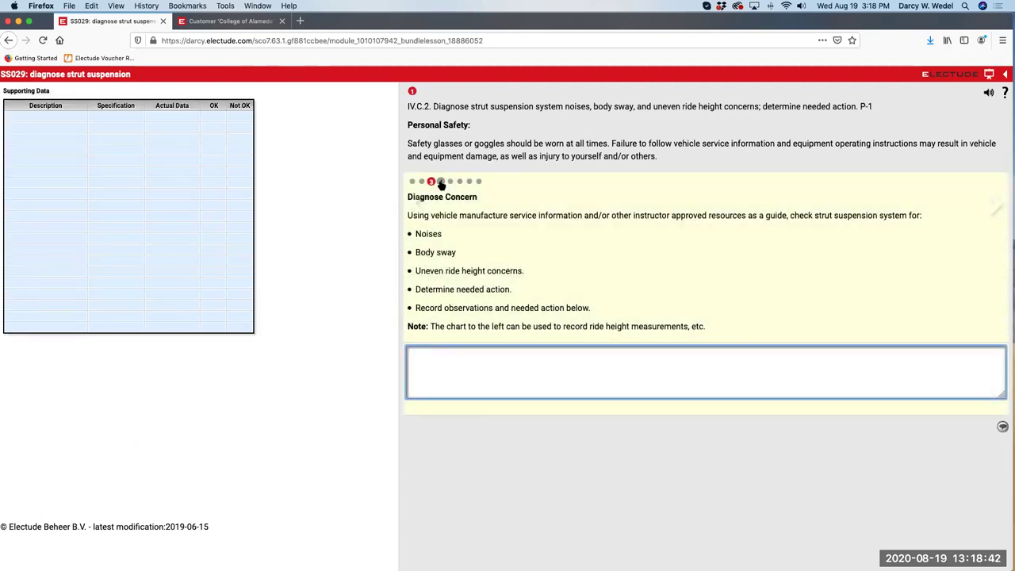
{"action": "left_click", "coordinate": [440, 182]}
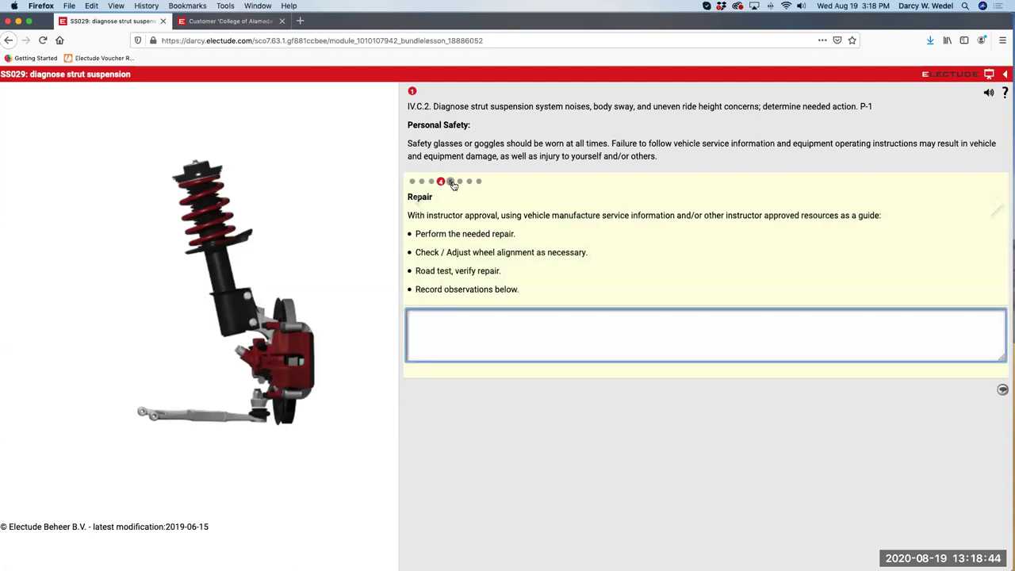
{"action": "left_click", "coordinate": [451, 181]}
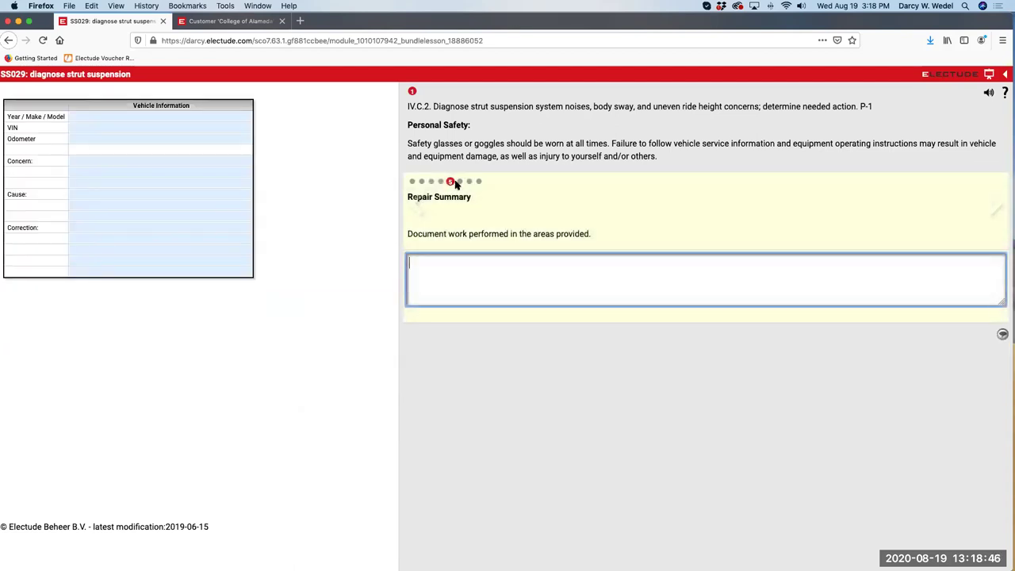
{"action": "left_click", "coordinate": [459, 181]}
{"action": "left_click", "coordinate": [469, 182]}
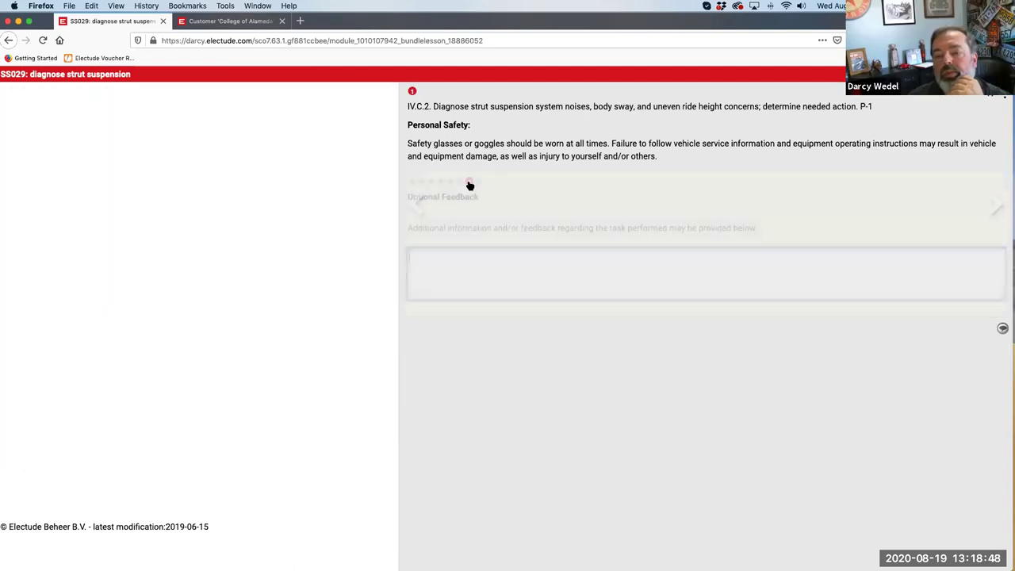
{"action": "left_click", "coordinate": [477, 182]}
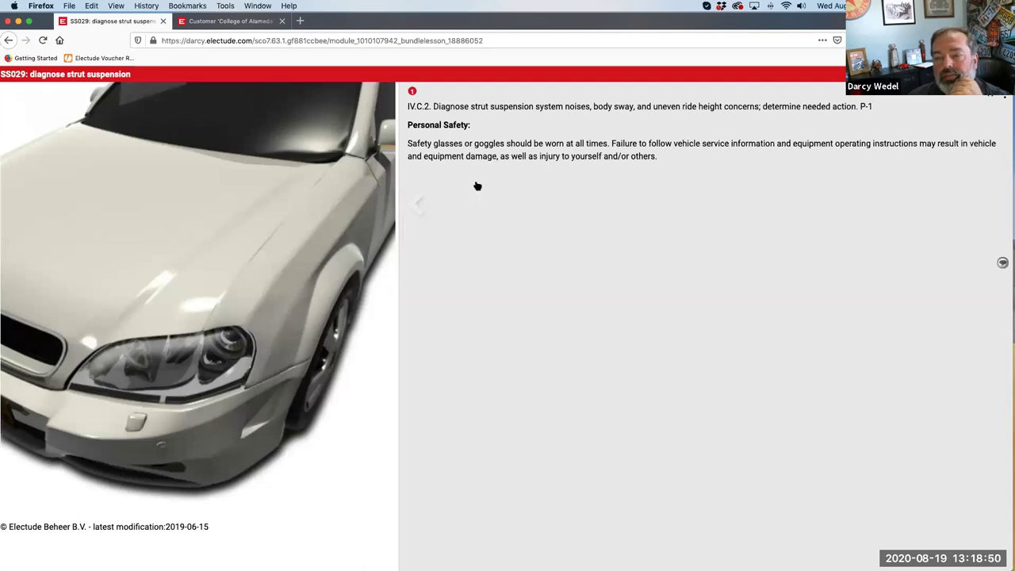
{"action": "left_click", "coordinate": [412, 182]}
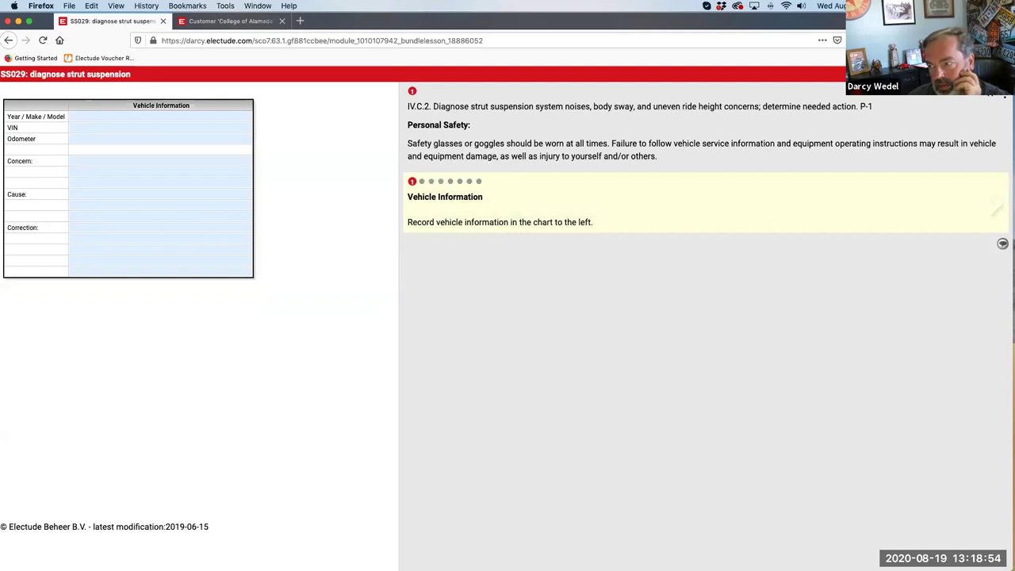
{"action": "left_click", "coordinate": [1003, 76]}
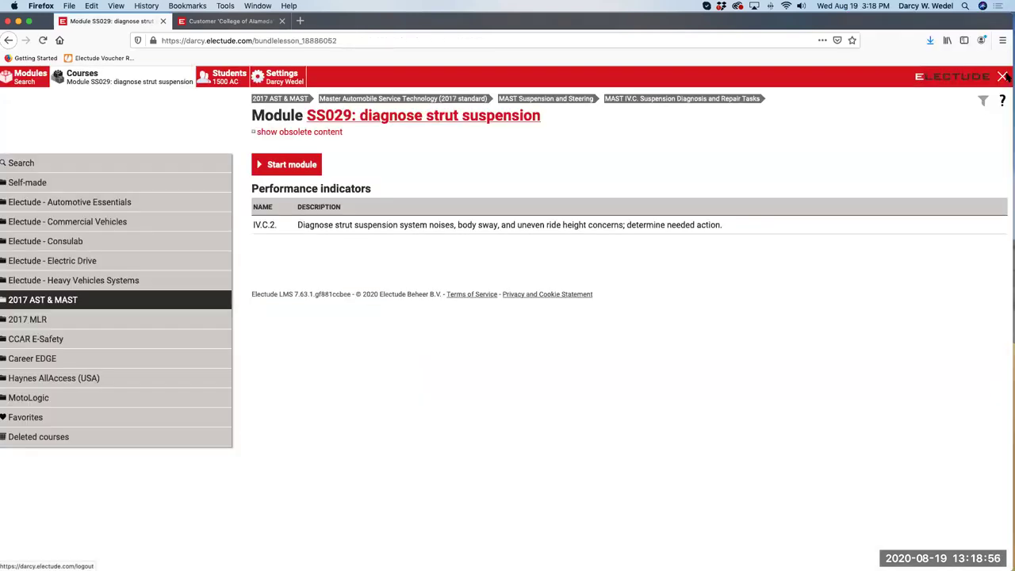
Review Automatic Transmission - Specialist under Light Vehicles (2020-2021) > Specialist, then go to student groups
{"action": "left_click", "coordinate": [165, 302]}
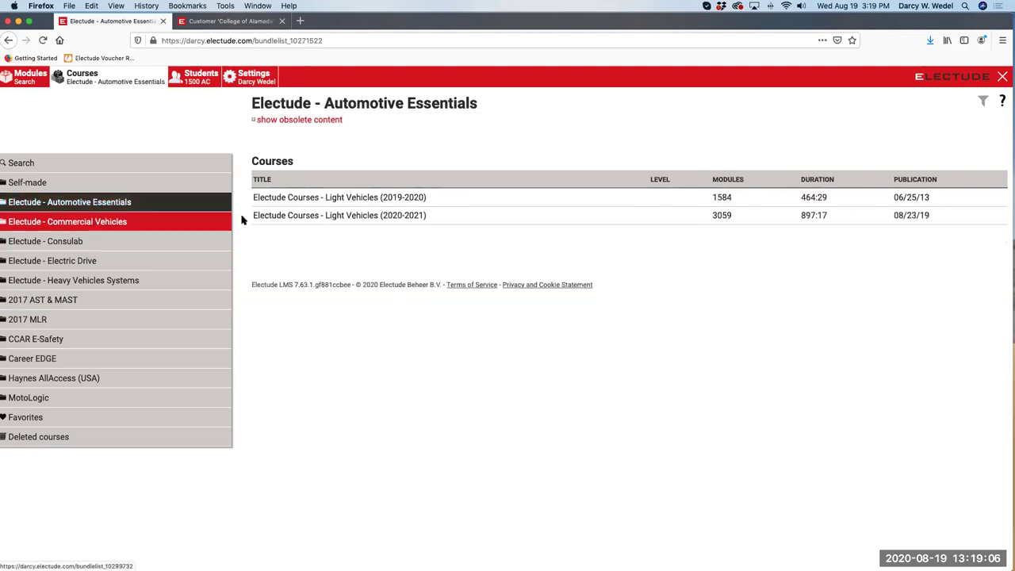
{"action": "left_click", "coordinate": [259, 215]}
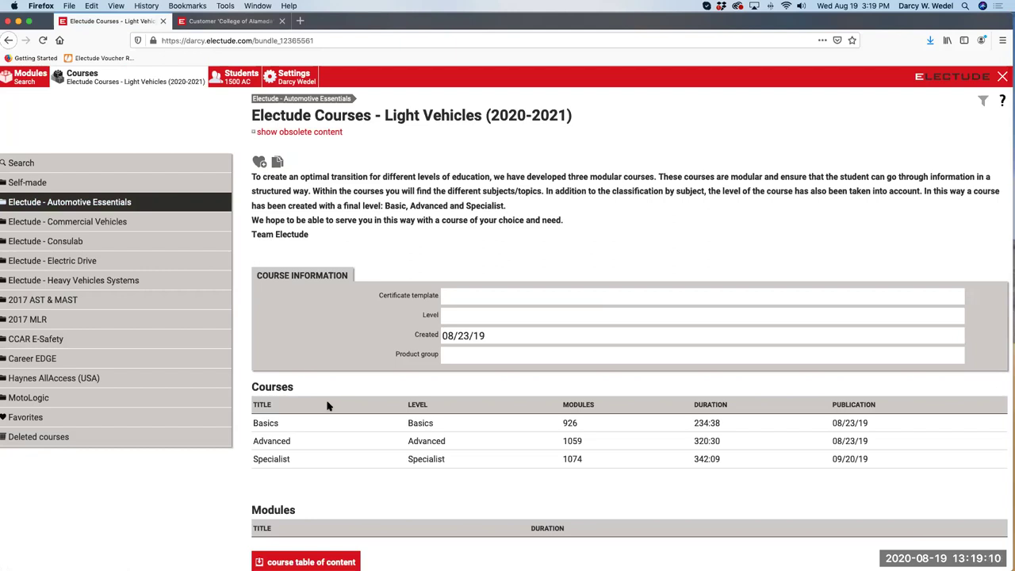
{"action": "left_click", "coordinate": [326, 459]}
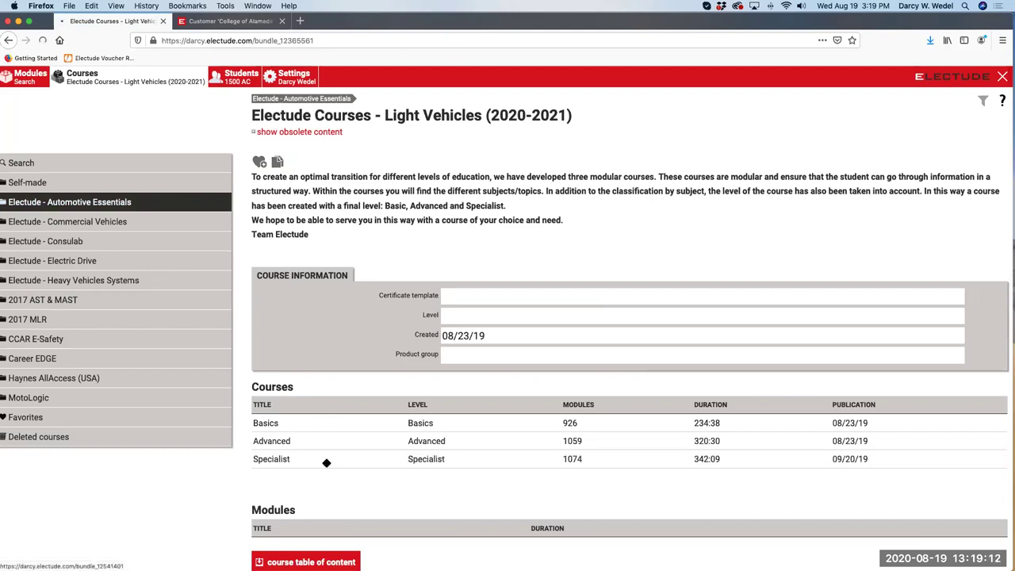
{"action": "scroll", "coordinate": [326, 462], "scroll_direction": "down", "scroll_amount": 5}
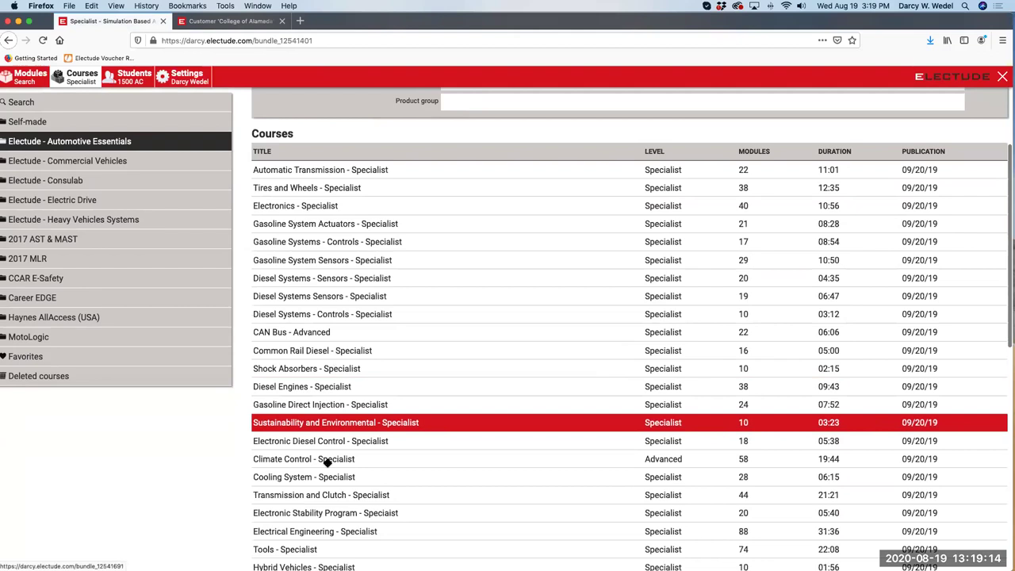
{"action": "scroll", "coordinate": [326, 461], "scroll_direction": "up", "scroll_amount": 3}
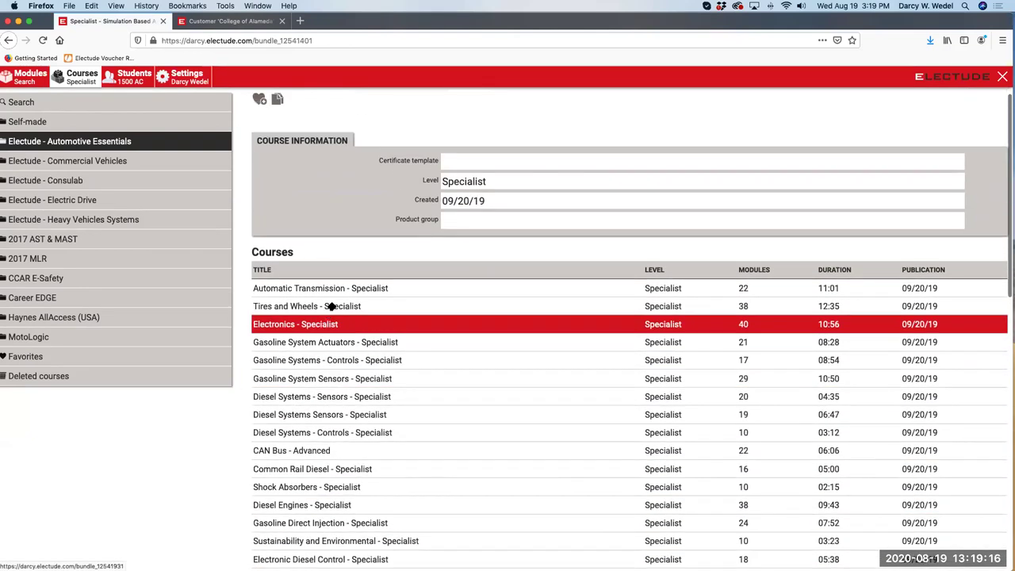
{"action": "left_click", "coordinate": [341, 290]}
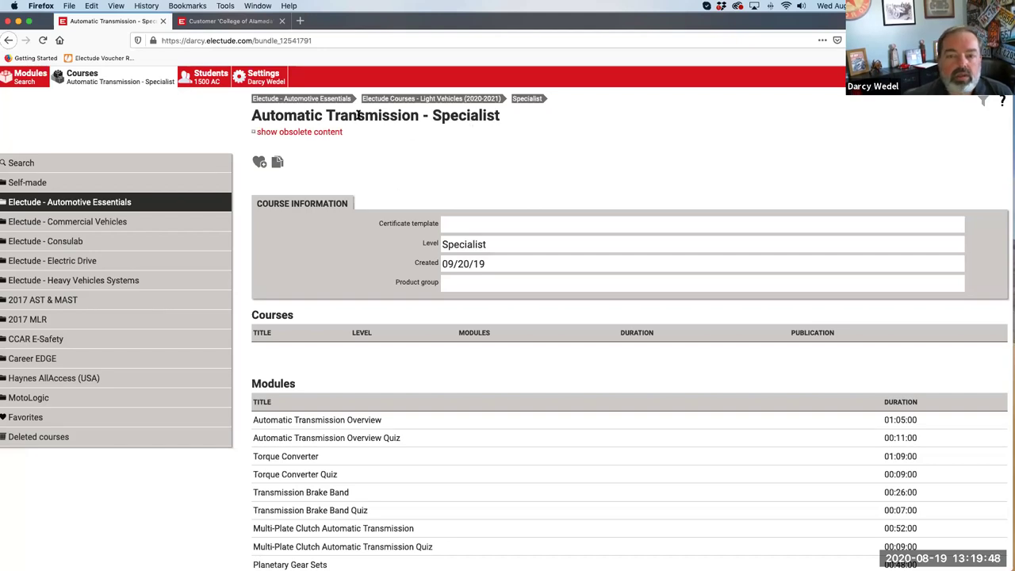
{"action": "left_click", "coordinate": [210, 77]}
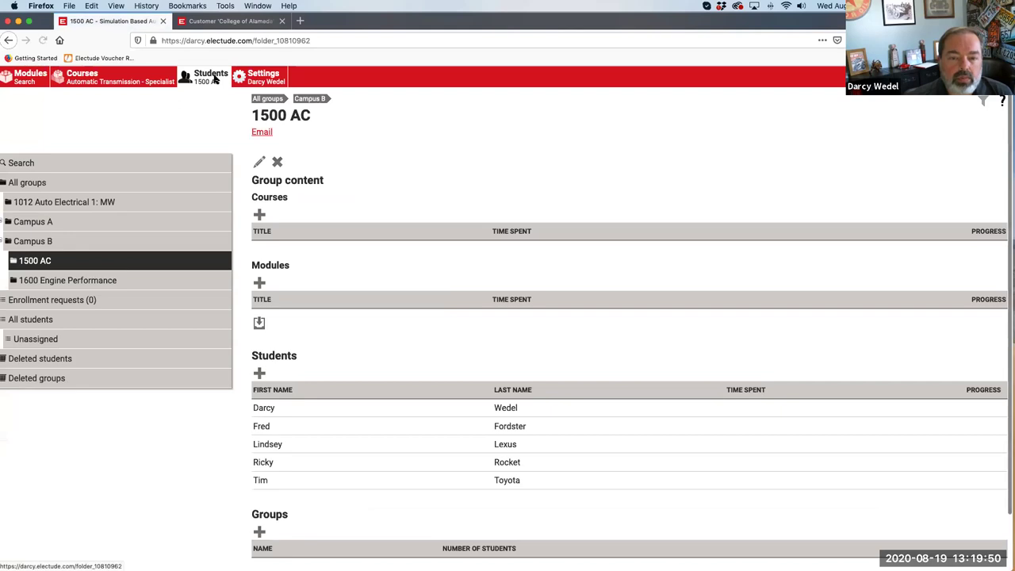
Create a new group named 'Auto Transmissions' under Campus B and open it
{"action": "left_click", "coordinate": [53, 245]}
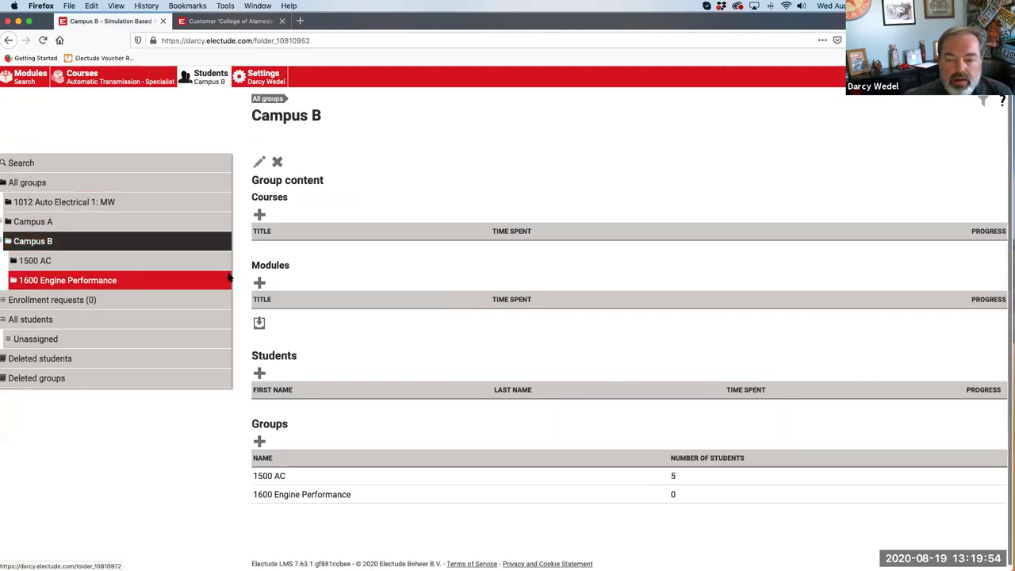
{"action": "left_click", "coordinate": [259, 441]}
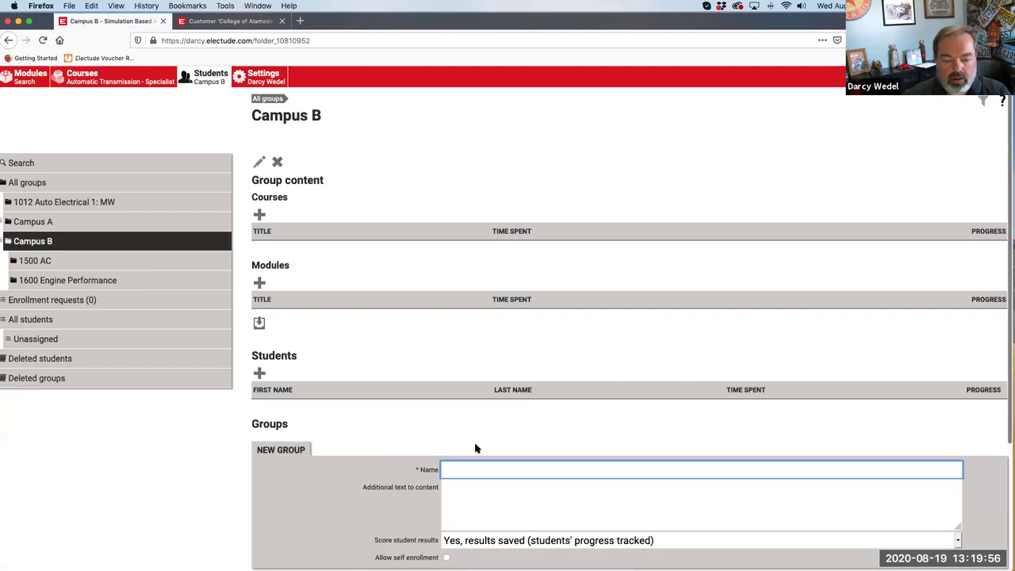
{"action": "type", "text": "Auto"}
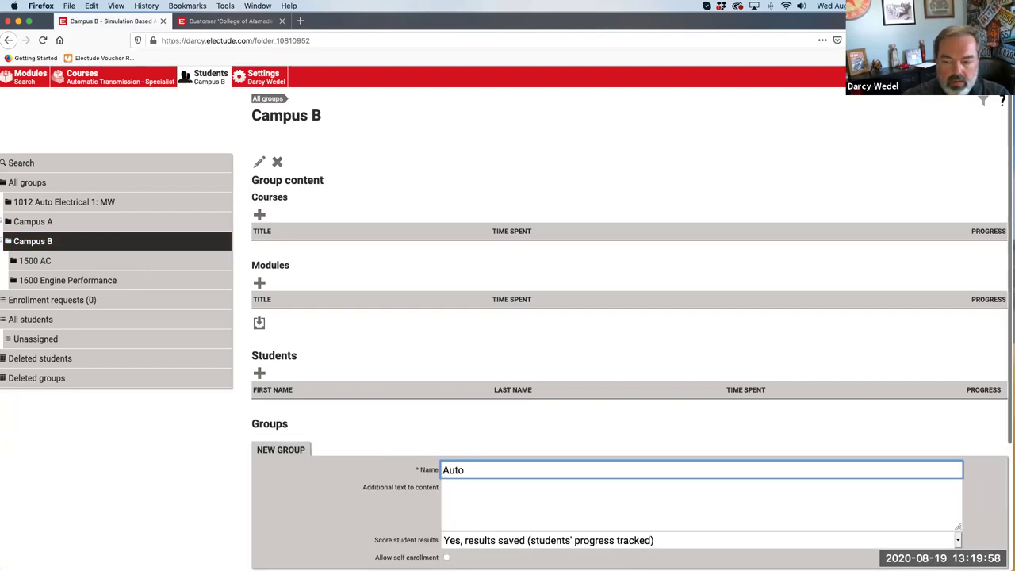
{"action": "type", "text": " Transmissions"}
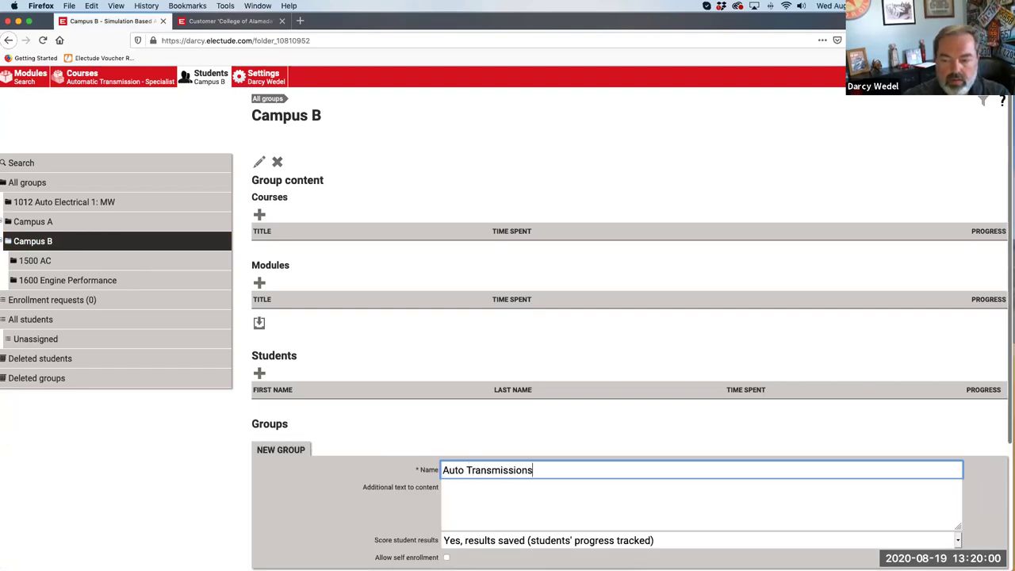
{"action": "scroll", "coordinate": [444, 475], "scroll_direction": "down", "scroll_amount": 3}
{"action": "left_click", "coordinate": [274, 490]}
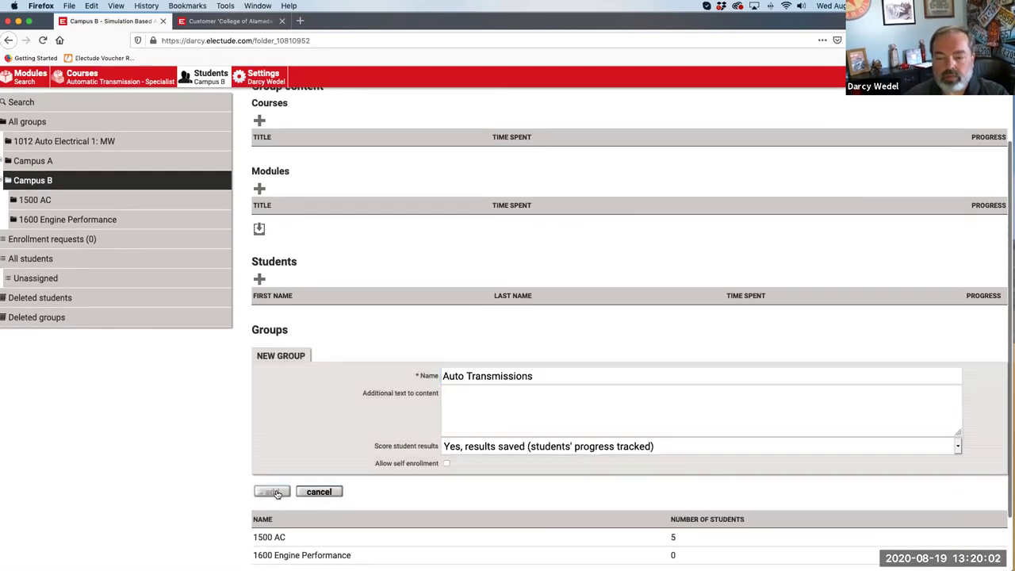
{"action": "scroll", "coordinate": [286, 507], "scroll_direction": "down", "scroll_amount": 1}
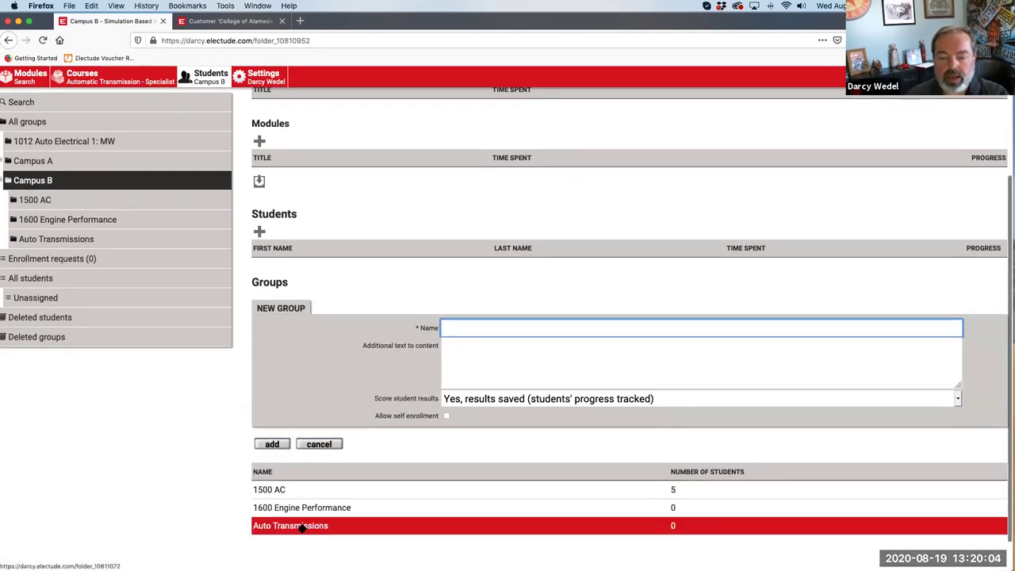
{"action": "left_click", "coordinate": [301, 526]}
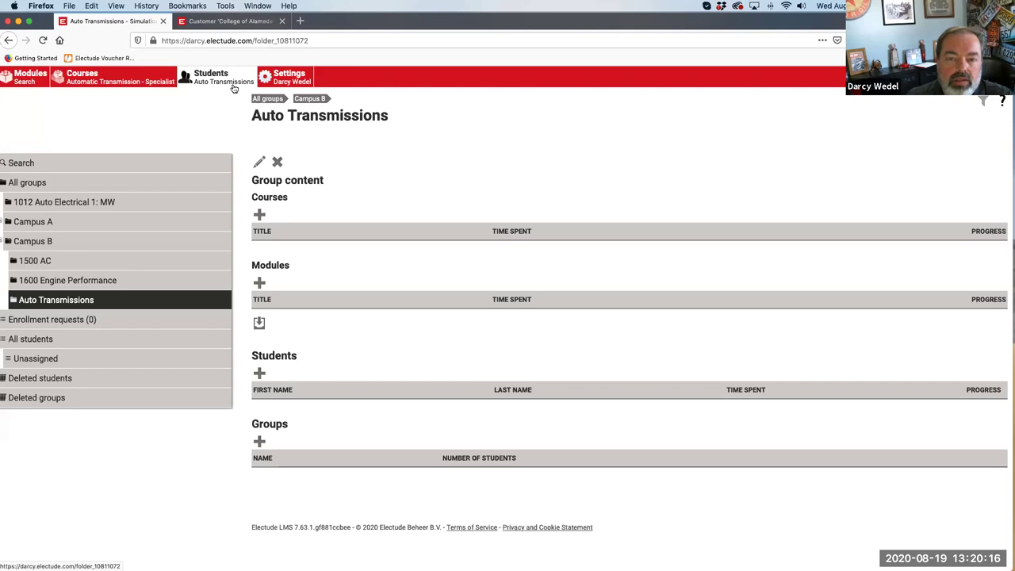
{"action": "left_click", "coordinate": [123, 81]}
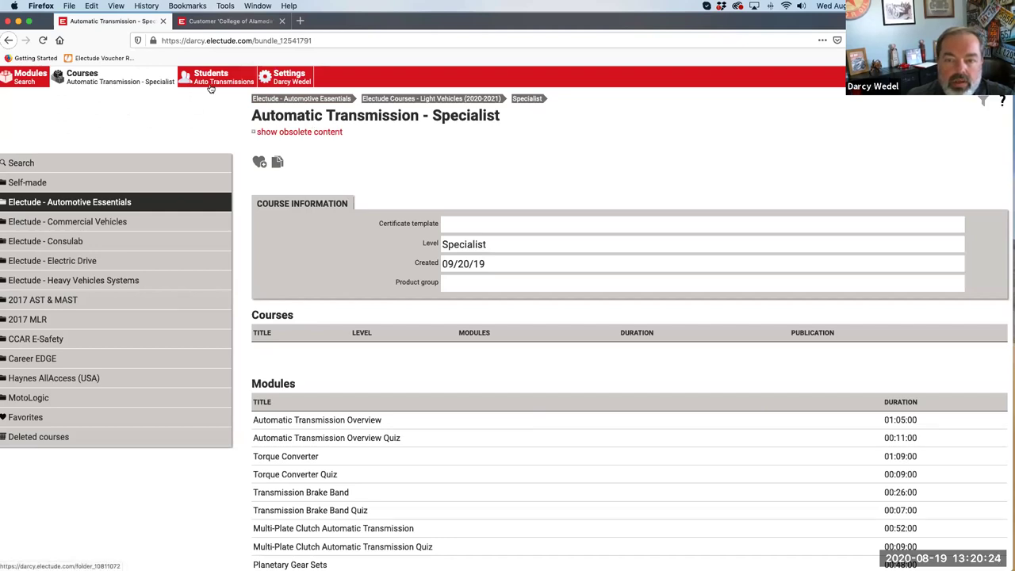
{"action": "left_click_drag", "start_coordinate": [108, 73], "coordinate": [226, 77]}
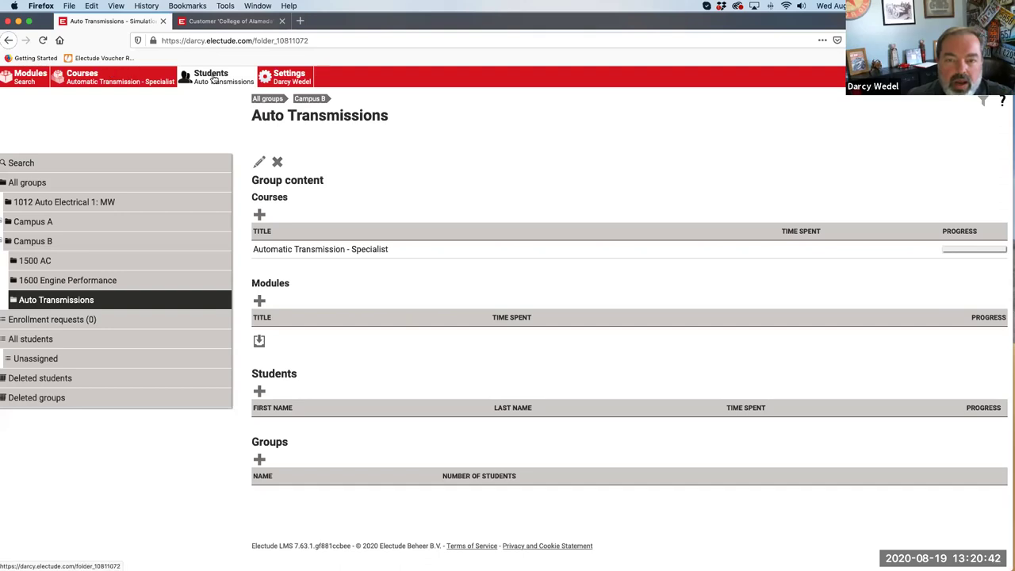
{"action": "left_click", "coordinate": [367, 250]}
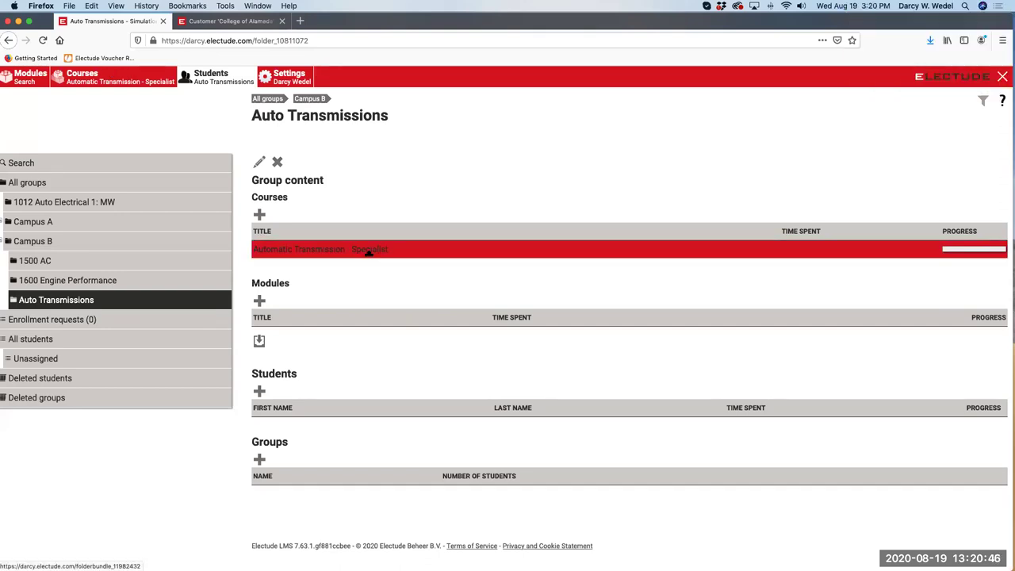
{"action": "left_click", "coordinate": [259, 164]}
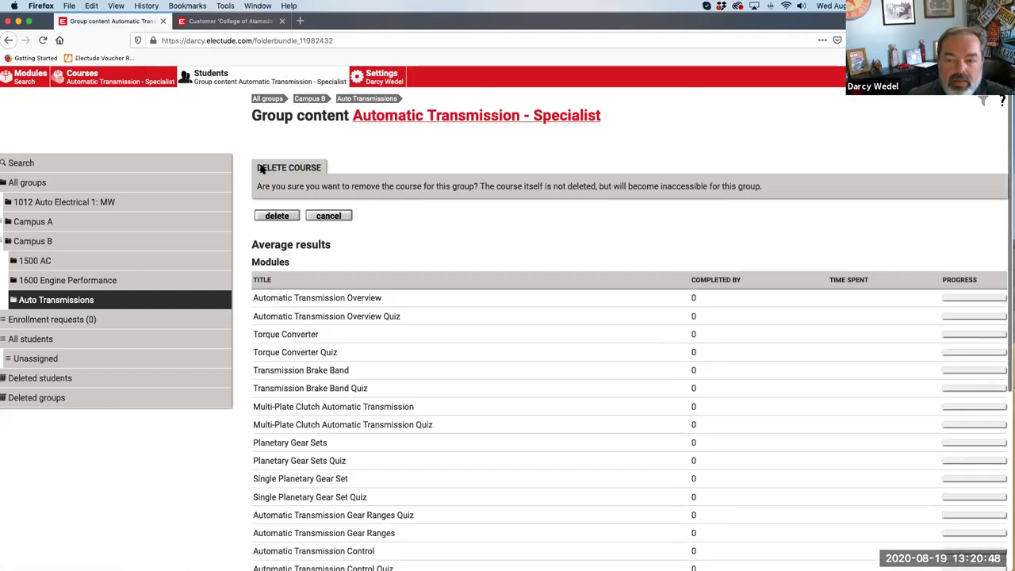
{"action": "left_click", "coordinate": [284, 218]}
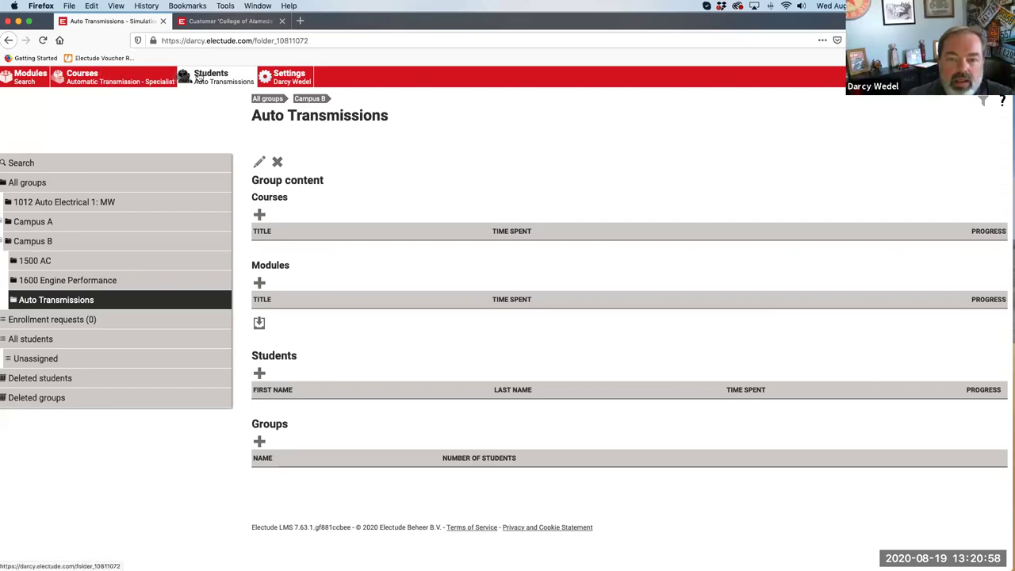
{"action": "left_click", "coordinate": [167, 78]}
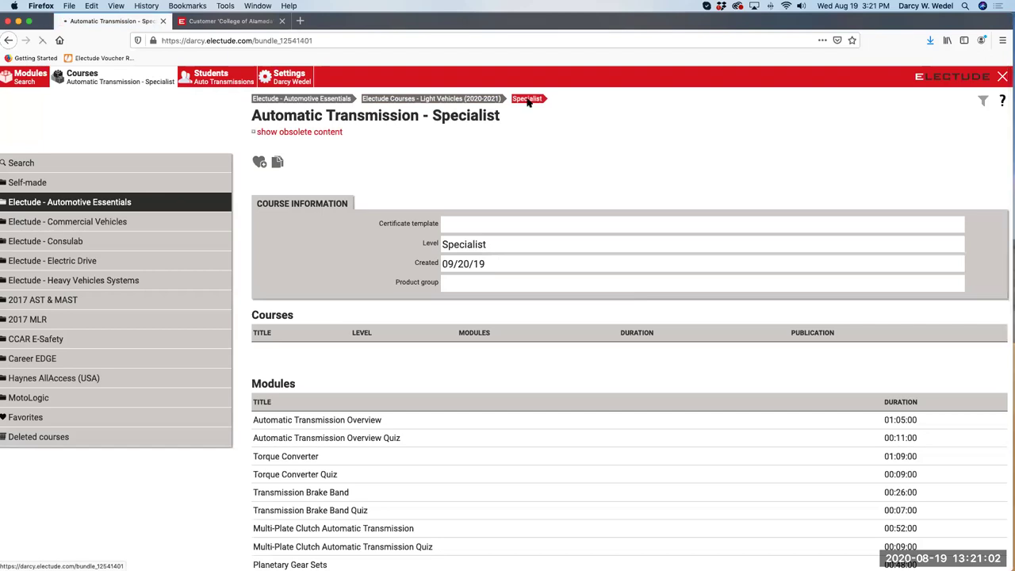
{"action": "left_click", "coordinate": [526, 99]}
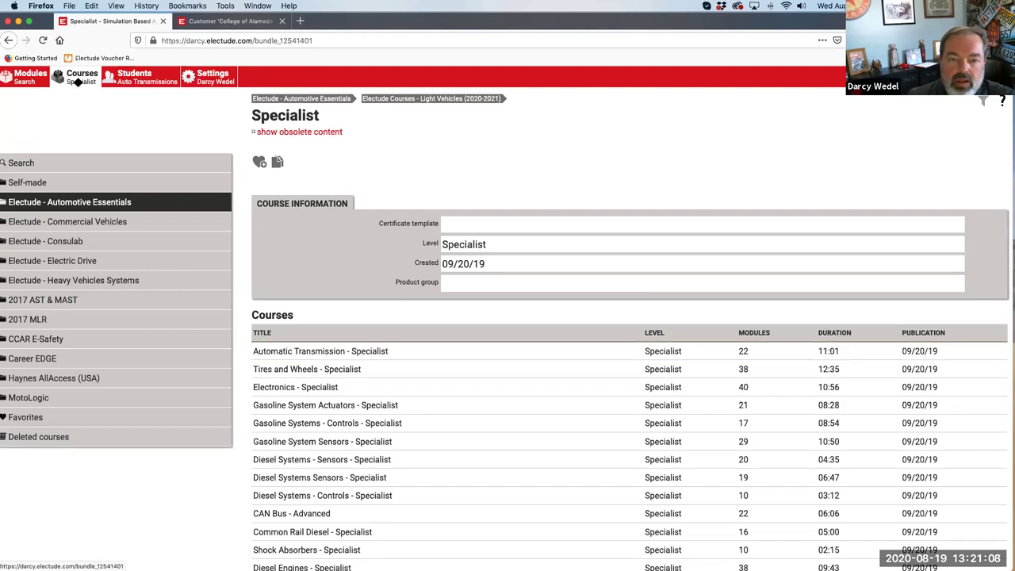
{"action": "left_click_drag", "start_coordinate": [280, 350], "coordinate": [150, 76]}
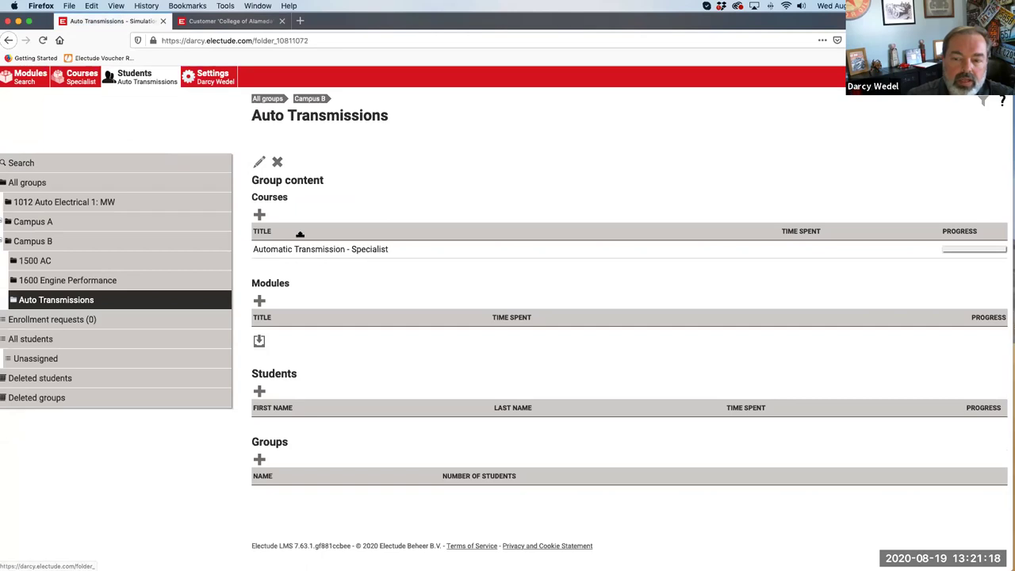
{"action": "left_click", "coordinate": [316, 251]}
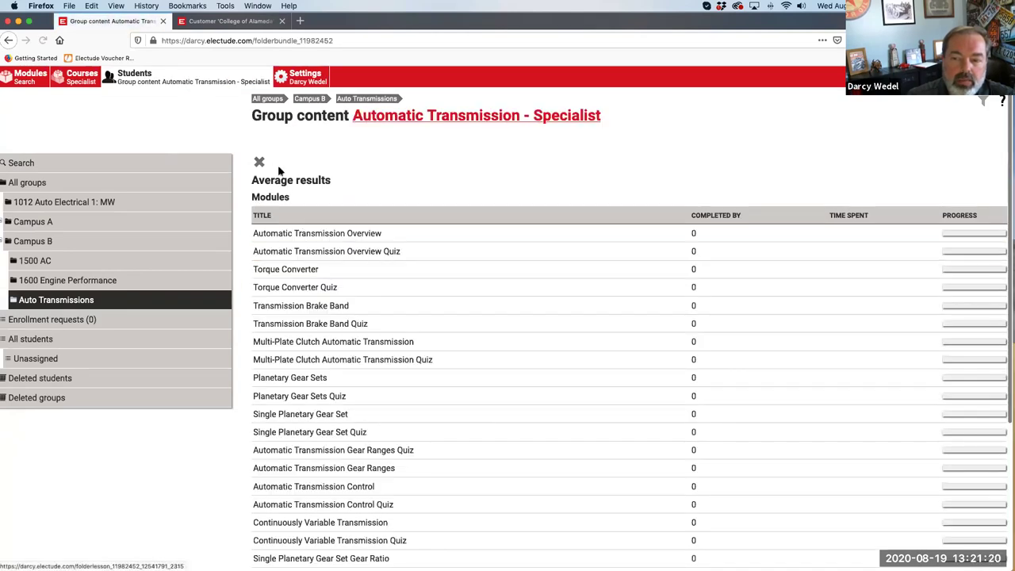
{"action": "left_click", "coordinate": [259, 163]}
{"action": "left_click", "coordinate": [276, 215]}
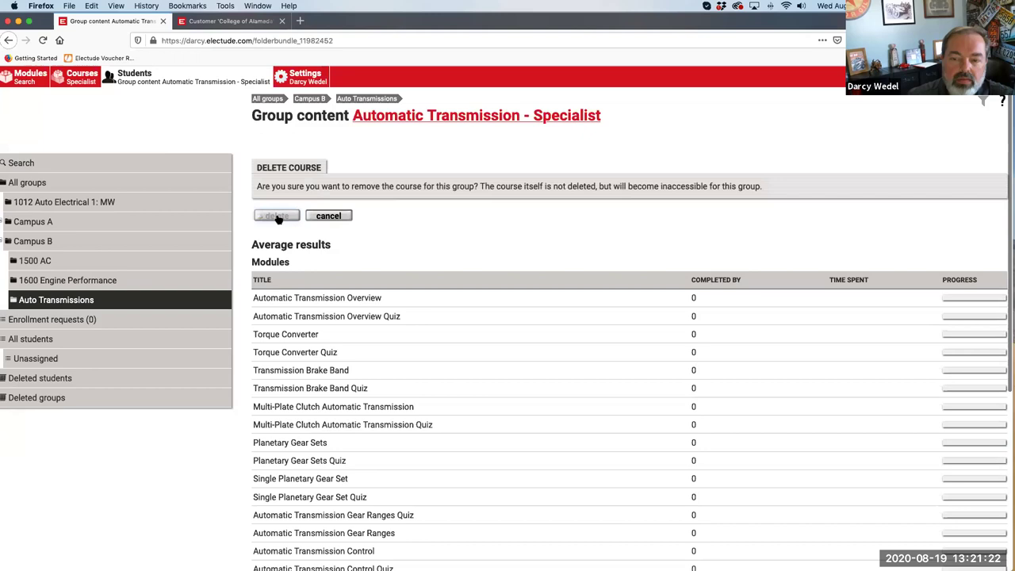
Drag another Specialist course onto the group, then order Tires and Wheels above Automatic Transmission
{"action": "left_click", "coordinate": [82, 77]}
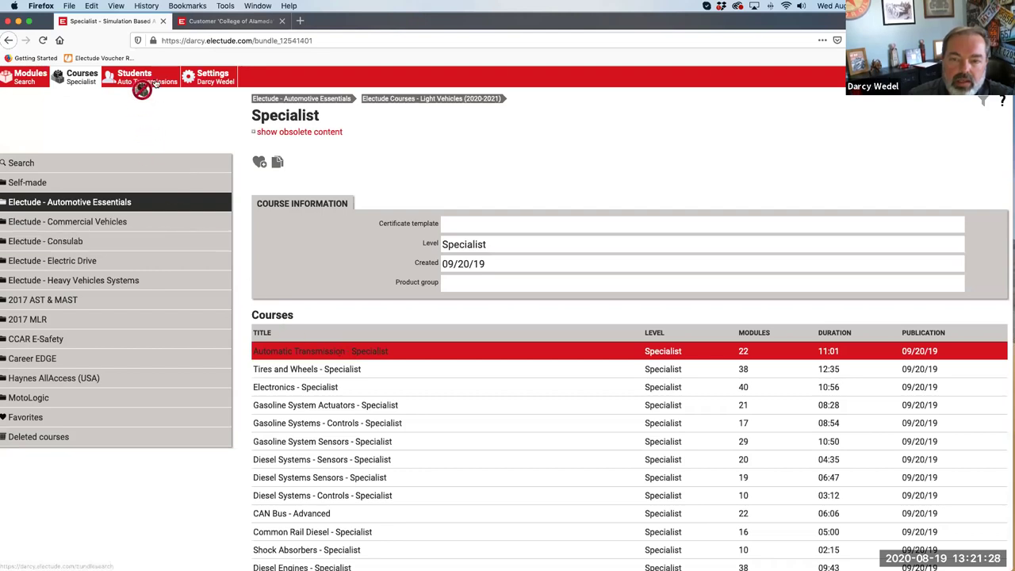
{"action": "left_click_drag", "start_coordinate": [313, 369], "coordinate": [157, 75]}
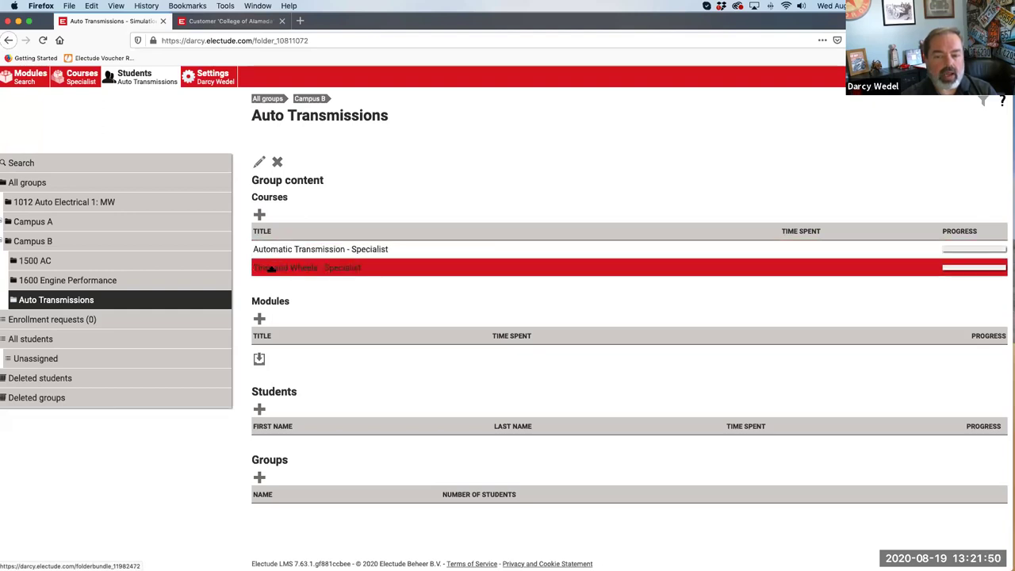
{"action": "left_click_drag", "start_coordinate": [270, 269], "coordinate": [269, 250]}
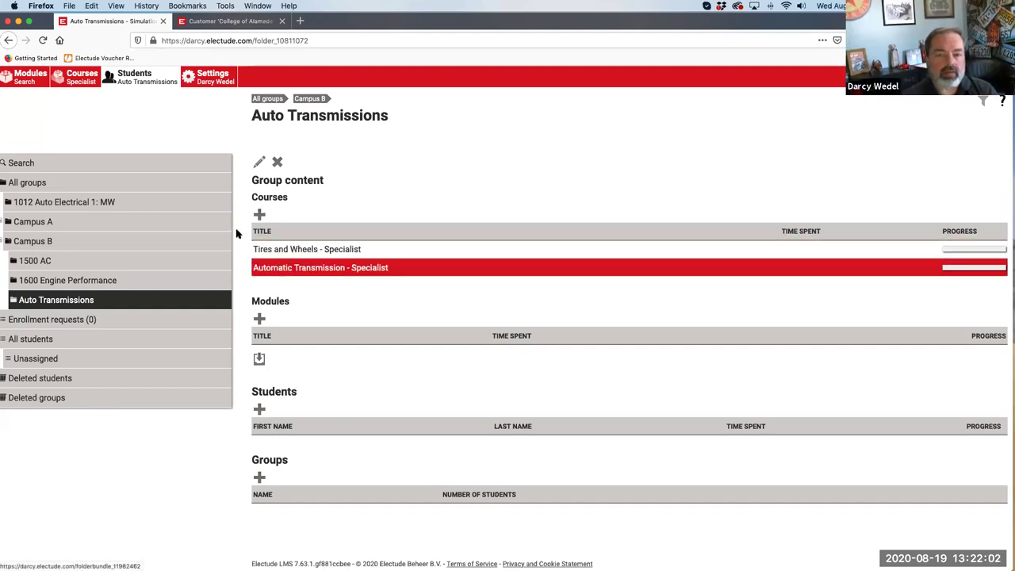
Add Gasoline System Sensors - Specialist to favorites and go back to the Auto Transmissions group
{"action": "left_click", "coordinate": [79, 76]}
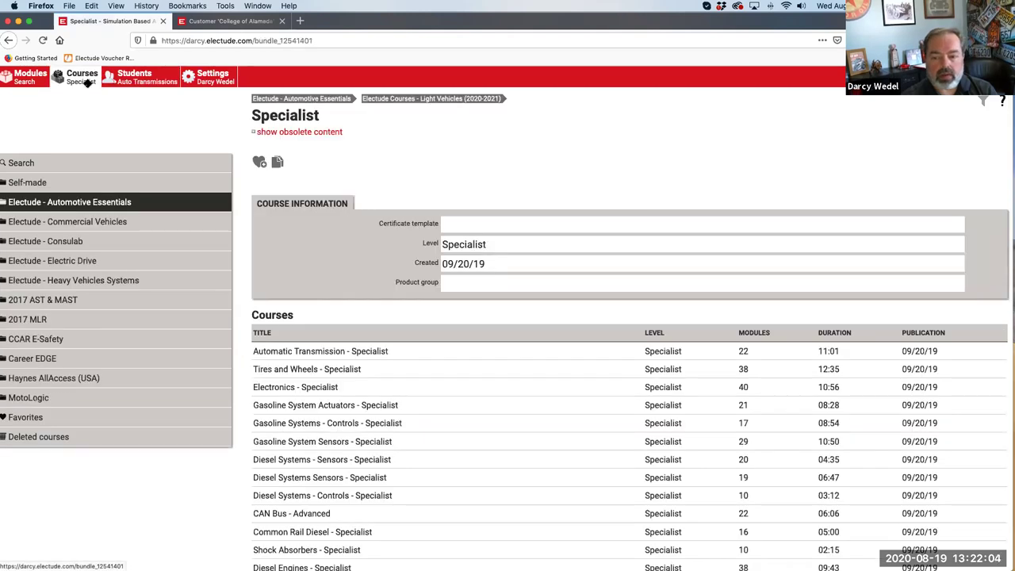
{"action": "scroll", "coordinate": [373, 306], "scroll_direction": "down", "scroll_amount": 2}
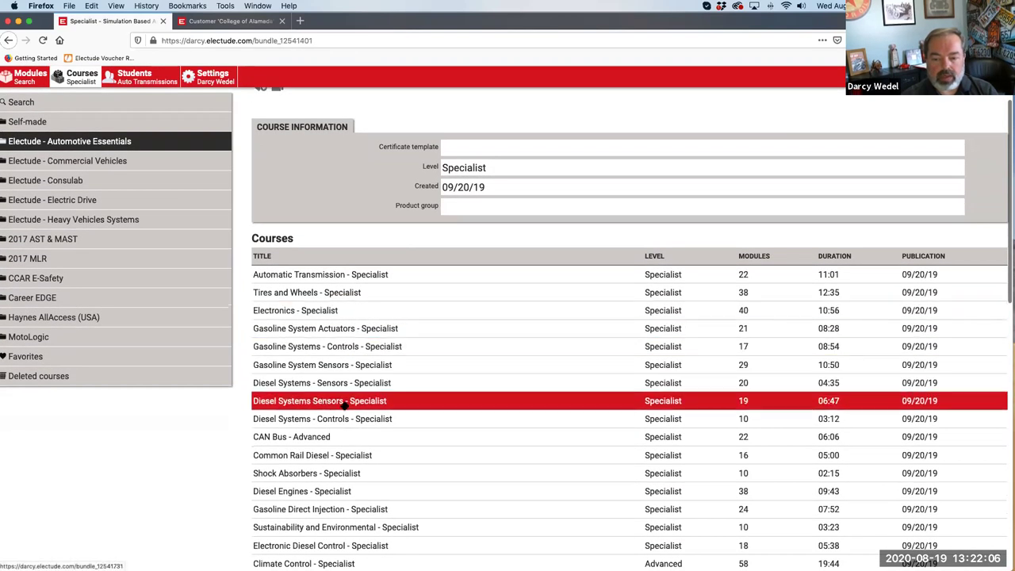
{"action": "left_click", "coordinate": [314, 365]}
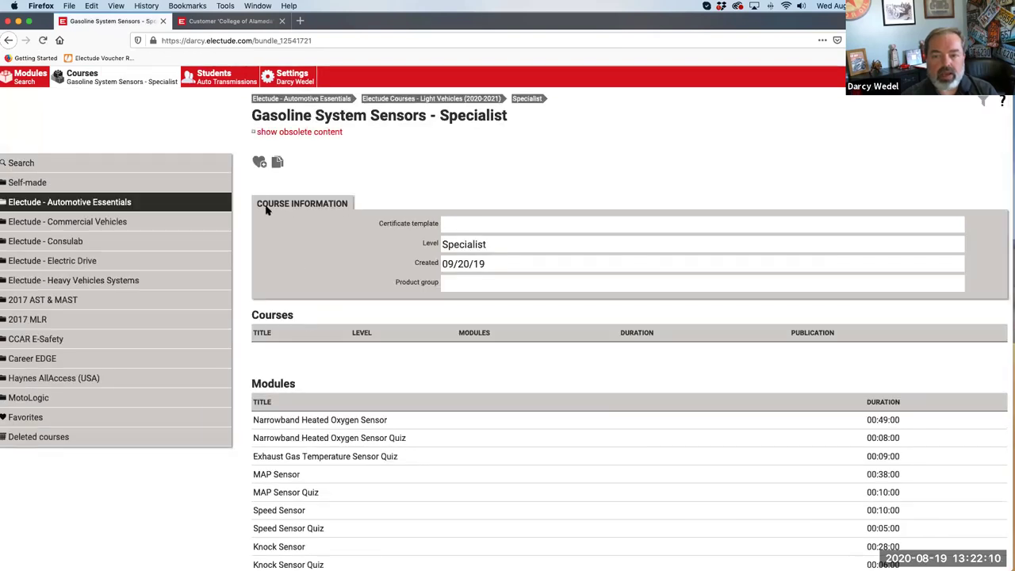
{"action": "left_click", "coordinate": [261, 162]}
{"action": "left_click", "coordinate": [270, 215]}
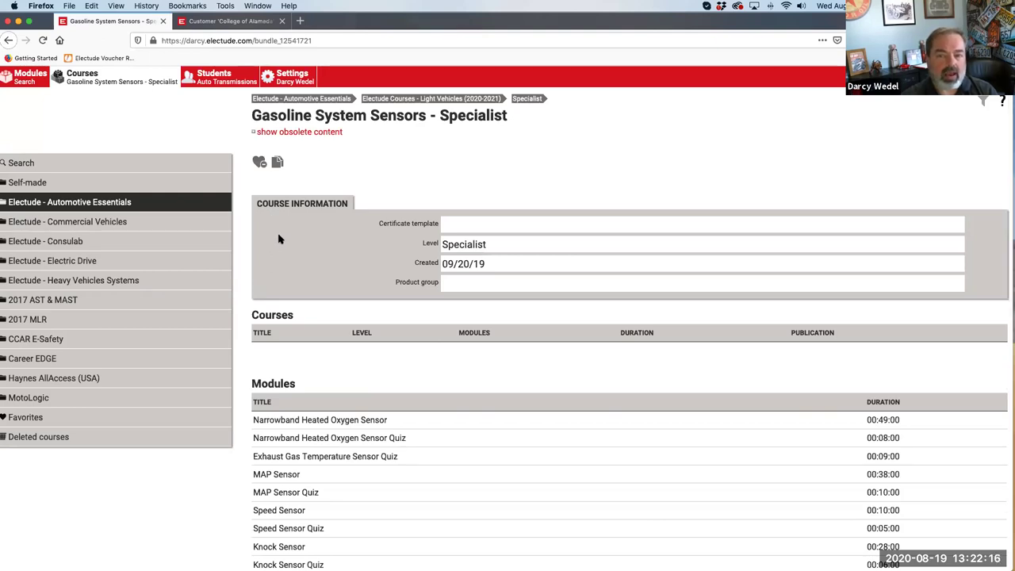
{"action": "left_click", "coordinate": [222, 84]}
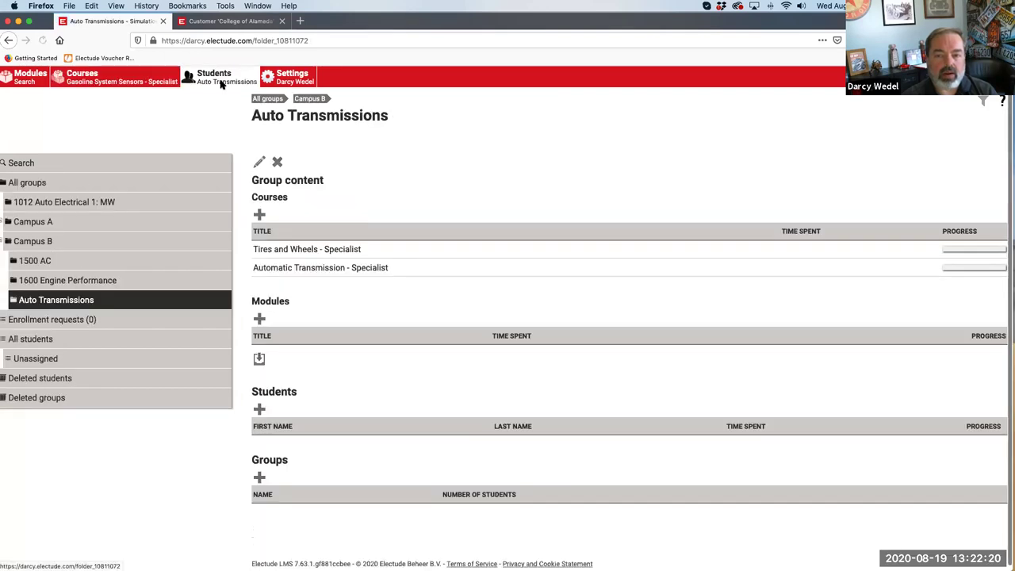
Add Engine Mechanical - Advanced from the Course dropdown to the Auto Transmissions group
{"action": "left_click", "coordinate": [260, 215]}
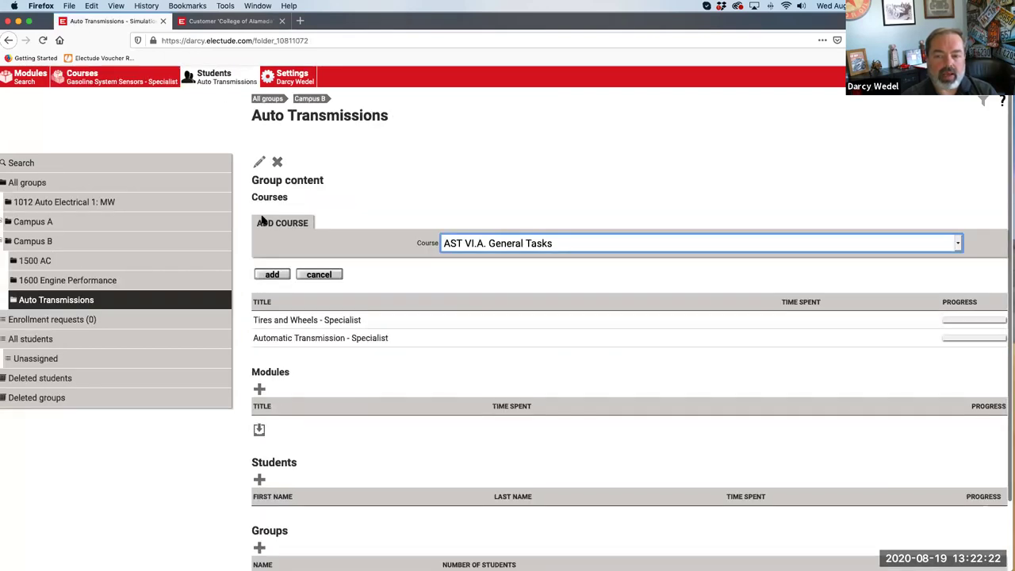
{"action": "left_click", "coordinate": [470, 244]}
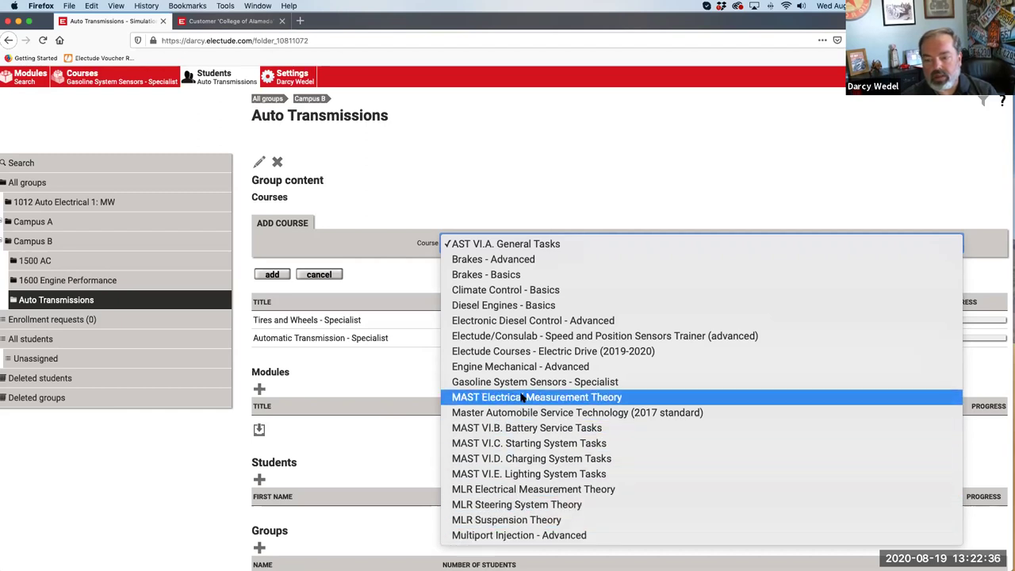
{"action": "left_click", "coordinate": [525, 369]}
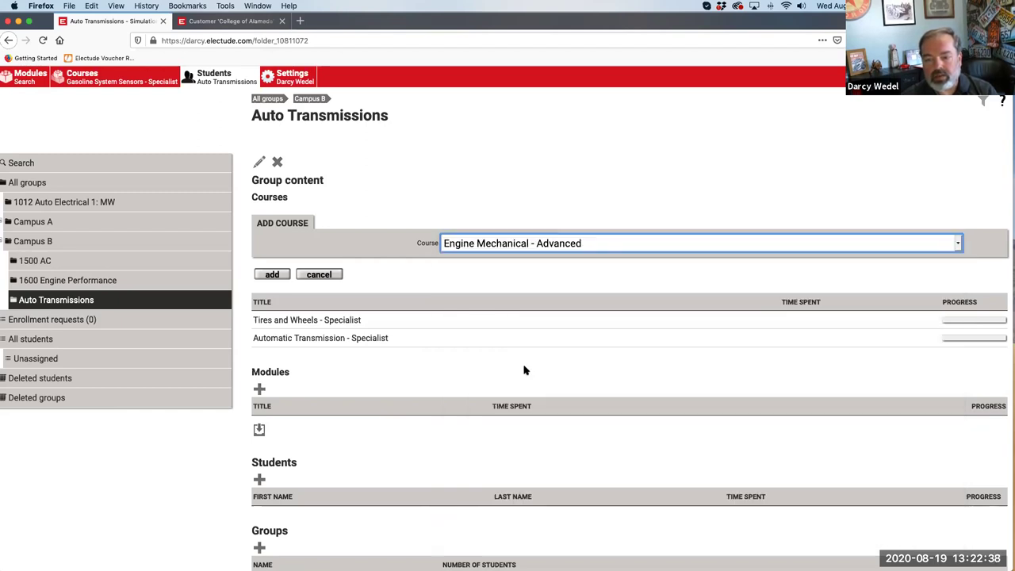
{"action": "left_click", "coordinate": [272, 274]}
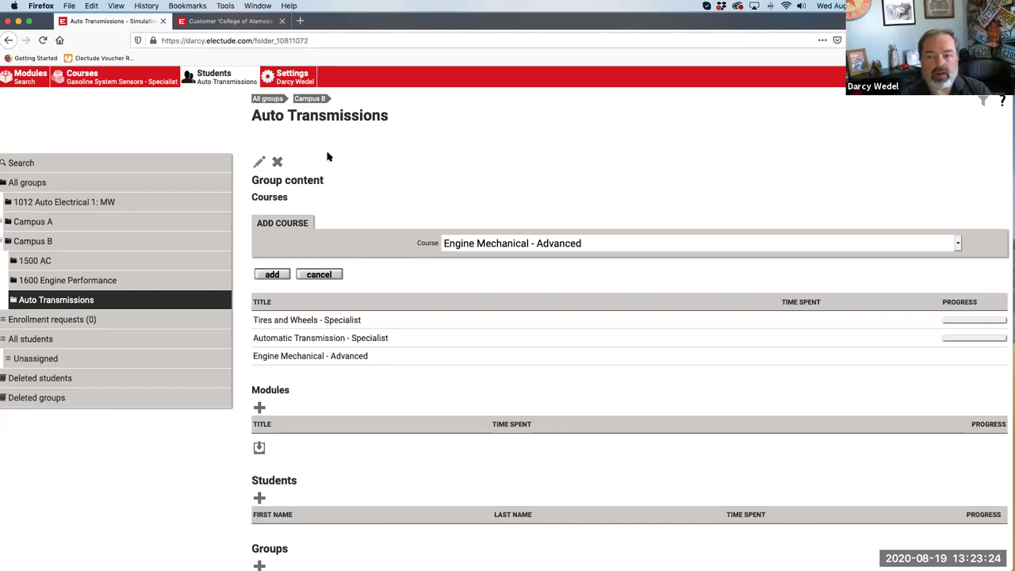
{"action": "left_click", "coordinate": [305, 341]}
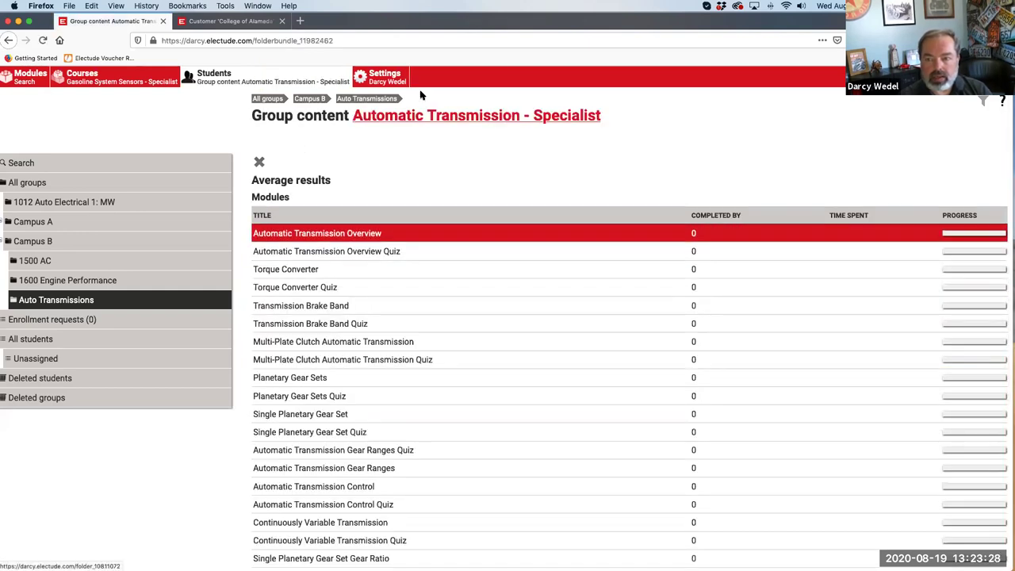
Check the Automatic Transmission - Specialist module results, briefly browsing the Light Vehicles Basics collection
{"action": "left_click", "coordinate": [426, 117]}
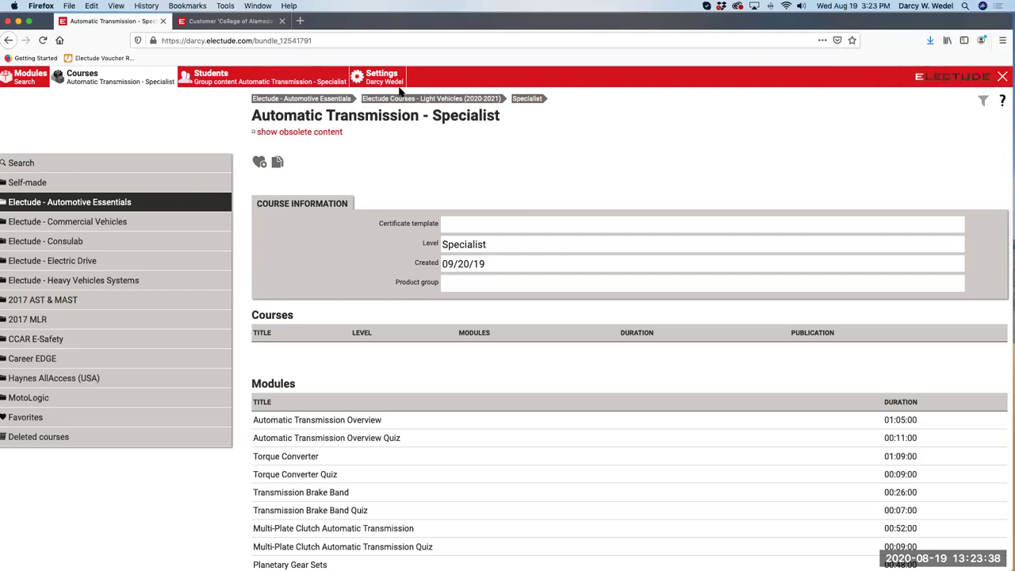
{"action": "left_click", "coordinate": [306, 99]}
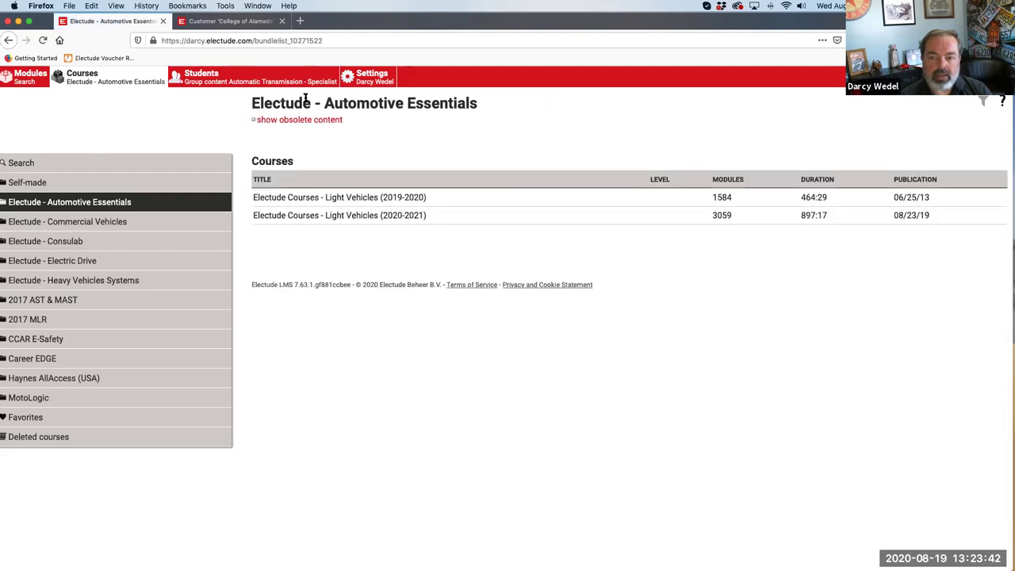
{"action": "left_click", "coordinate": [344, 215]}
{"action": "scroll", "coordinate": [313, 261], "scroll_direction": "down", "scroll_amount": 3}
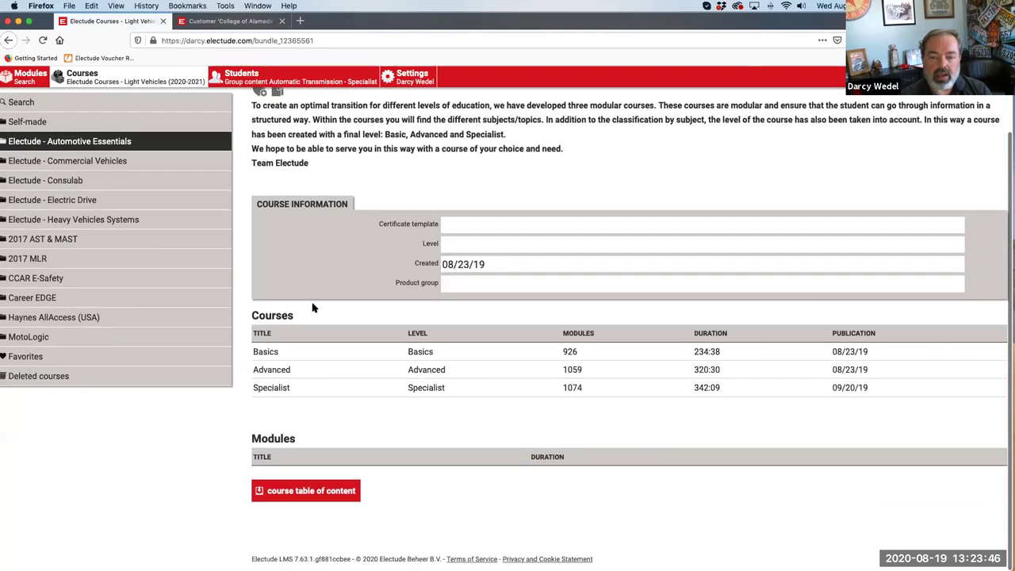
{"action": "left_click", "coordinate": [296, 343]}
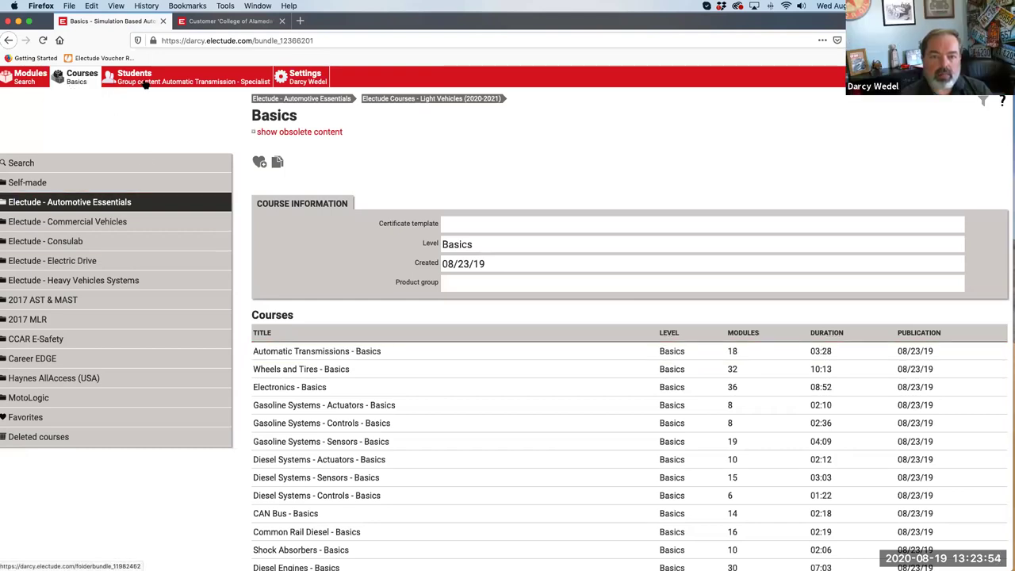
{"action": "left_click", "coordinate": [191, 80]}
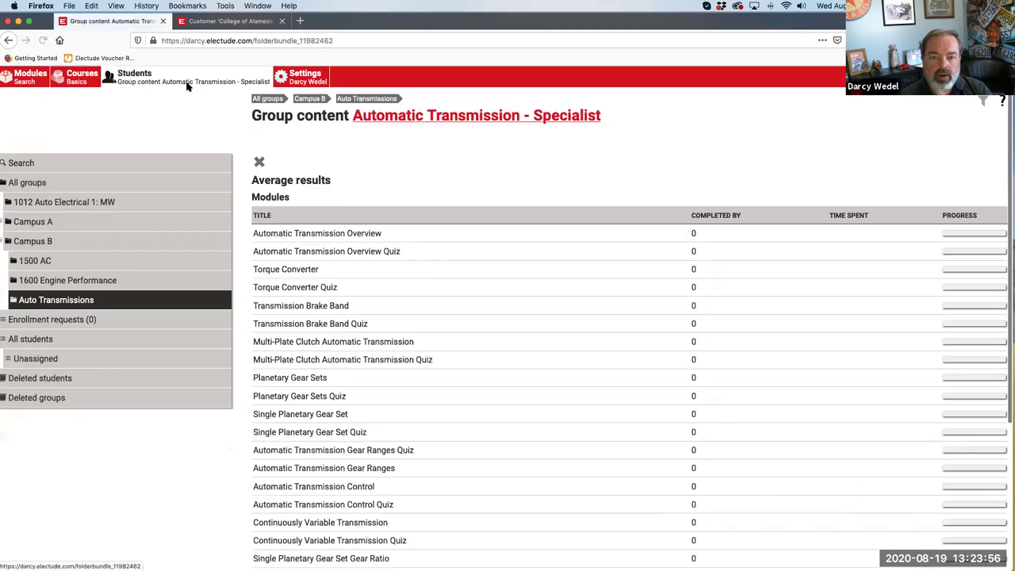
Delete the Basics course from the 1600 Engine Performance group
{"action": "left_click", "coordinate": [75, 284]}
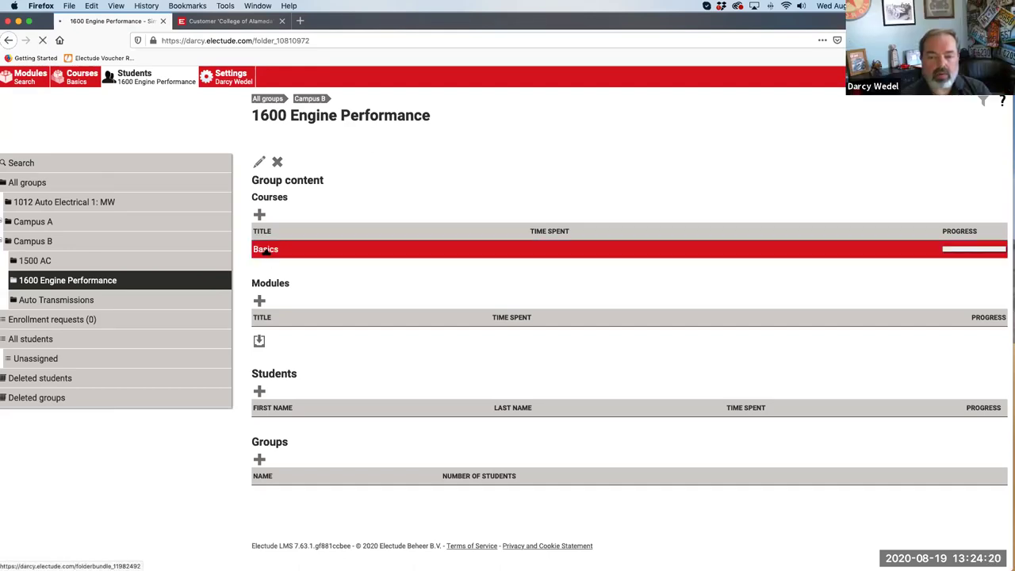
{"action": "left_click", "coordinate": [267, 250]}
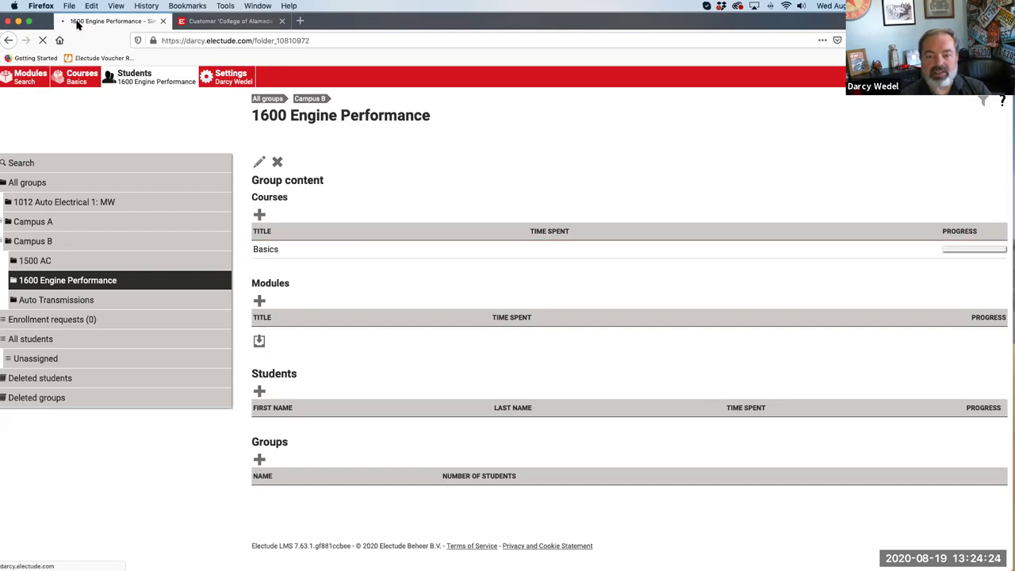
{"action": "scroll", "coordinate": [325, 274], "scroll_direction": "down", "scroll_amount": 10}
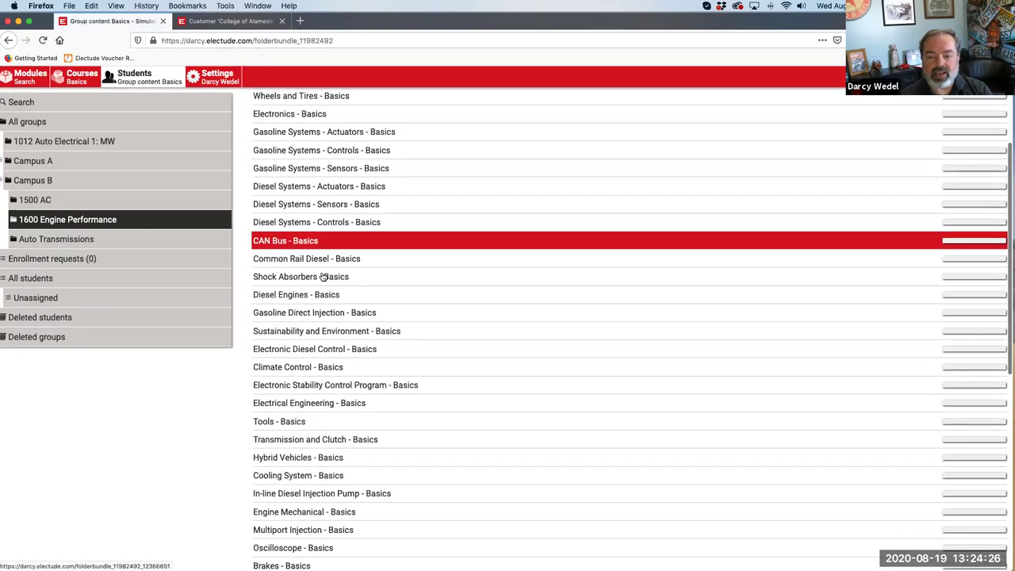
{"action": "scroll", "coordinate": [322, 274], "scroll_direction": "up", "scroll_amount": 8}
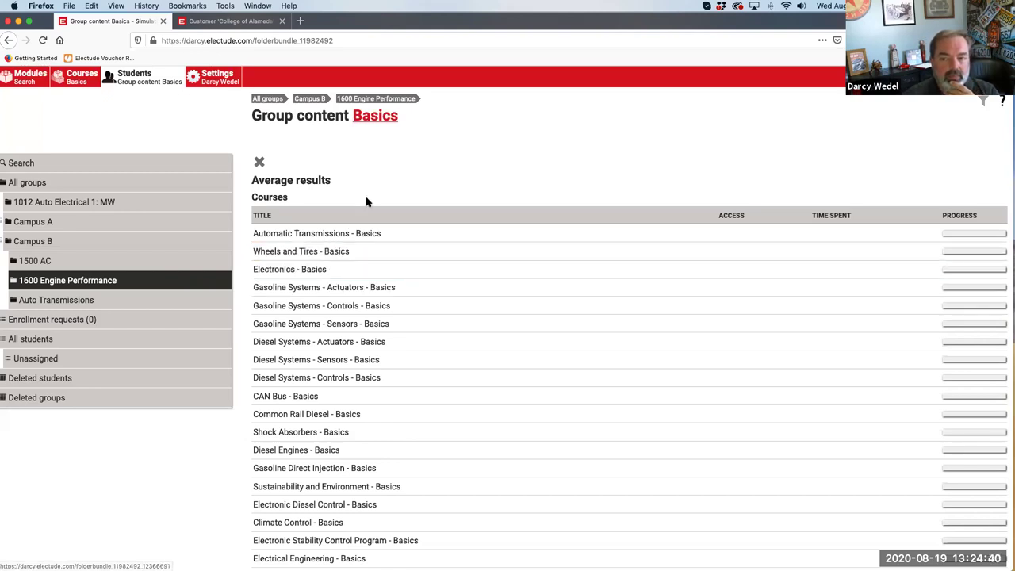
{"action": "left_click", "coordinate": [259, 162]}
{"action": "left_click", "coordinate": [284, 215]}
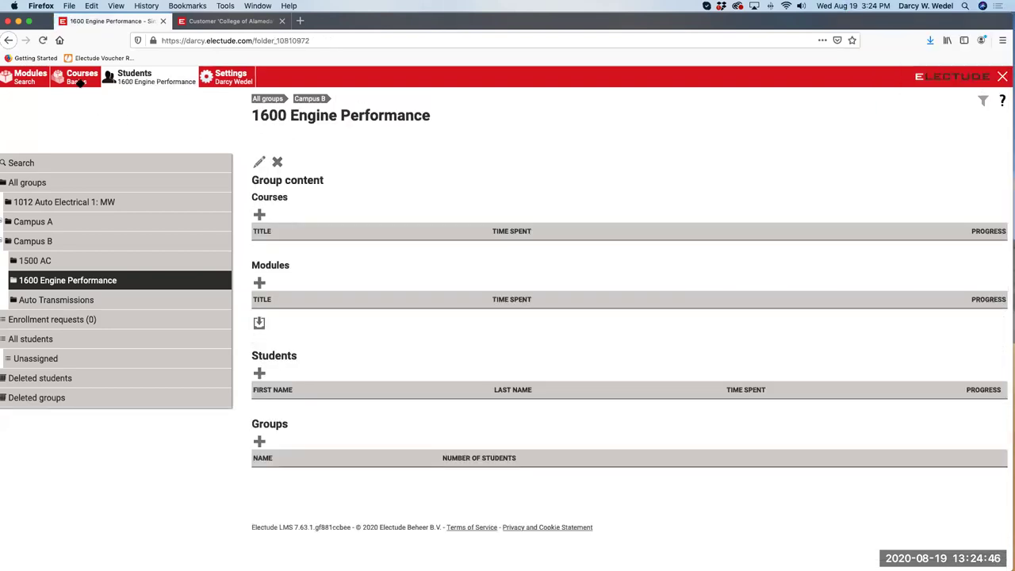
{"action": "left_click", "coordinate": [79, 82]}
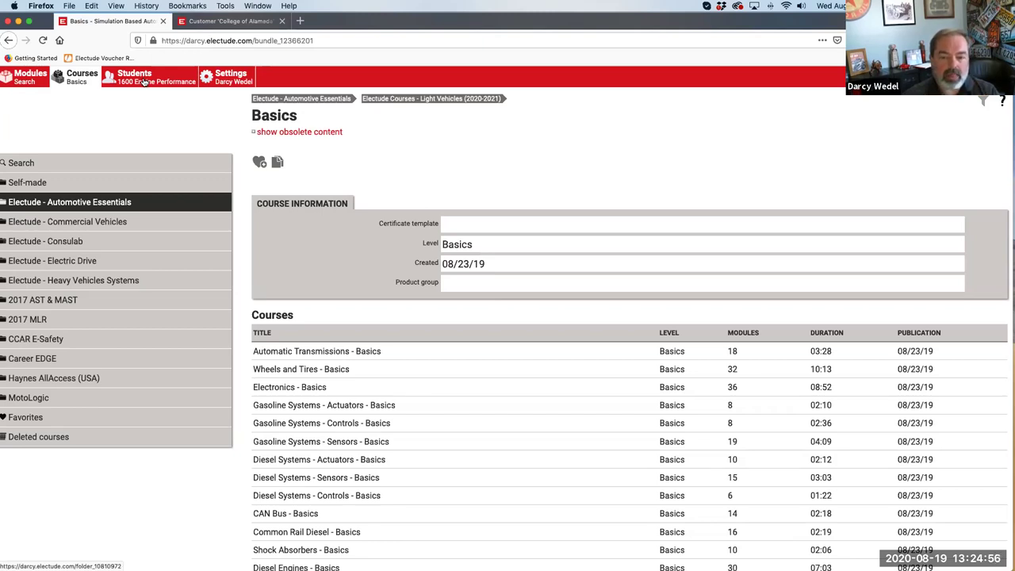
Browse Electronics - Basics and 2017 AST & MAST, then start a new course under Self-made
{"action": "scroll", "coordinate": [381, 392], "scroll_direction": "down", "scroll_amount": 2}
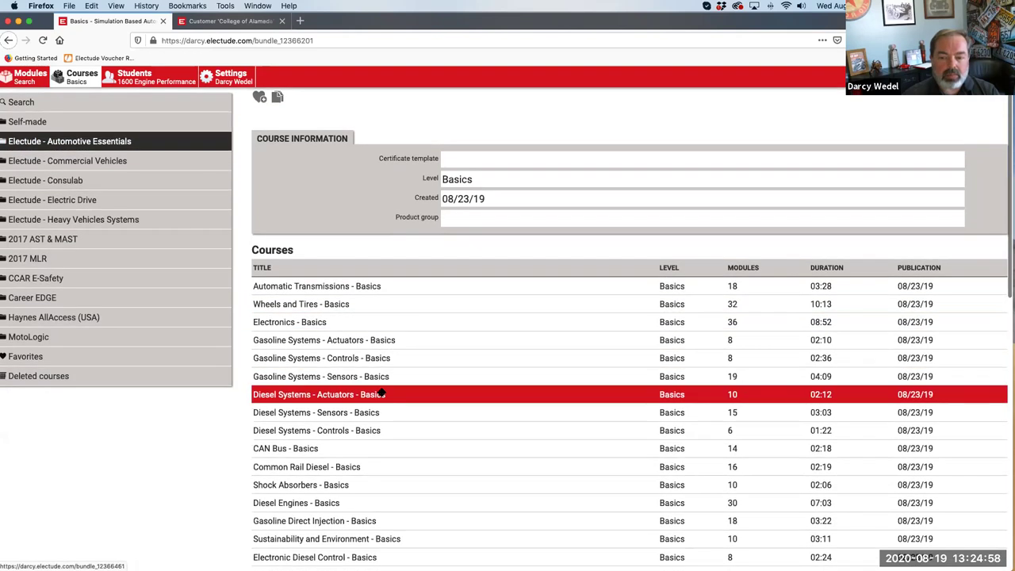
{"action": "scroll", "coordinate": [381, 392], "scroll_direction": "down", "scroll_amount": 1}
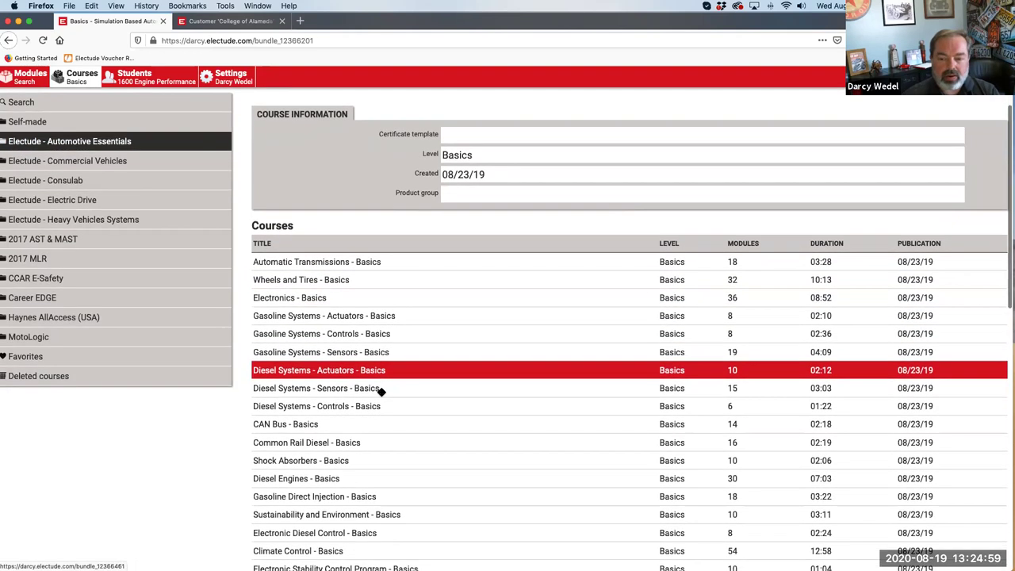
{"action": "left_click", "coordinate": [295, 297]}
{"action": "scroll", "coordinate": [297, 305], "scroll_direction": "down", "scroll_amount": 5}
{"action": "scroll", "coordinate": [298, 305], "scroll_direction": "down", "scroll_amount": 5}
{"action": "scroll", "coordinate": [297, 305], "scroll_direction": "up", "scroll_amount": 10}
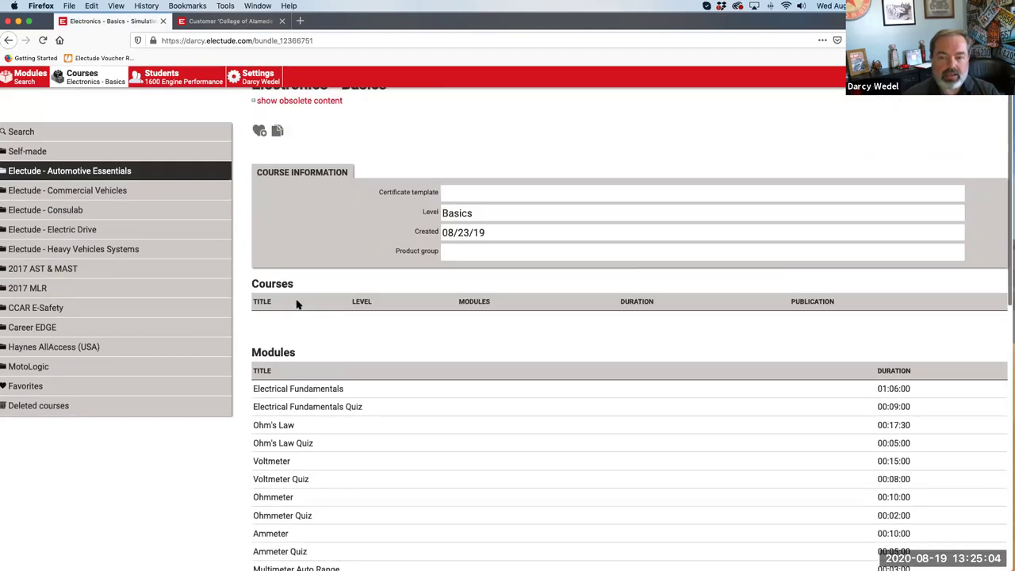
{"action": "scroll", "coordinate": [297, 305], "scroll_direction": "up", "scroll_amount": 1}
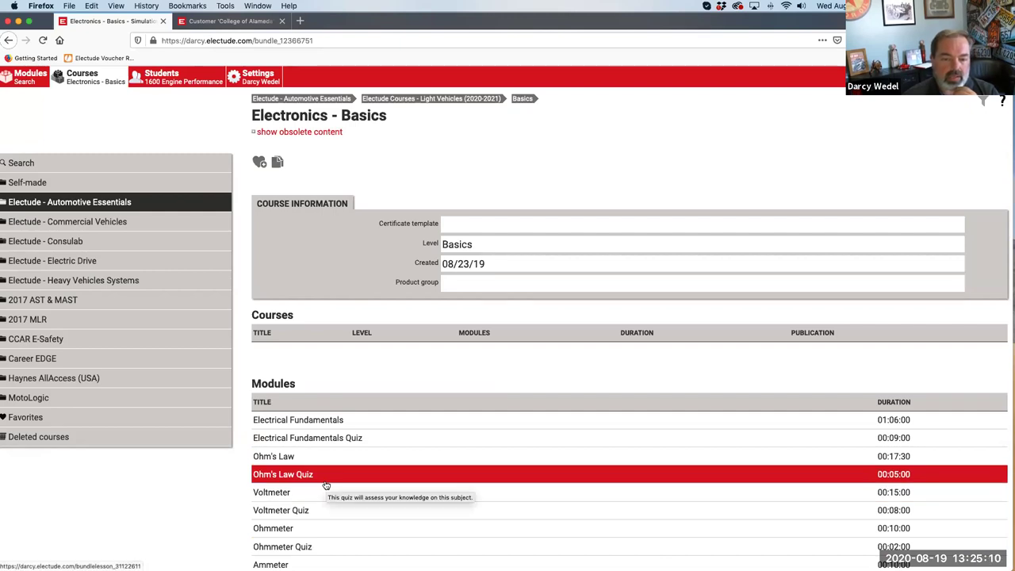
{"action": "left_click", "coordinate": [78, 306]}
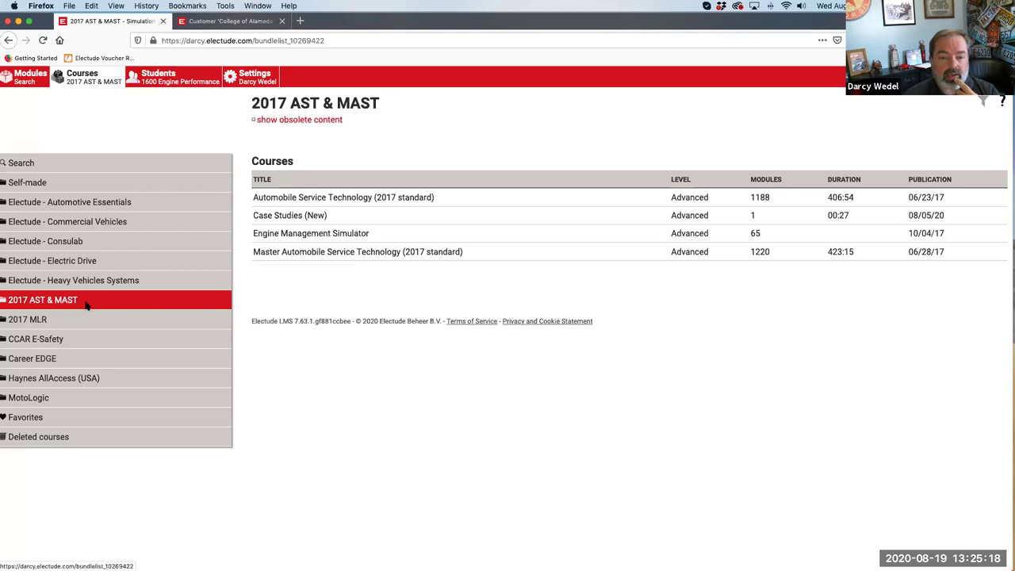
{"action": "left_click", "coordinate": [58, 185]}
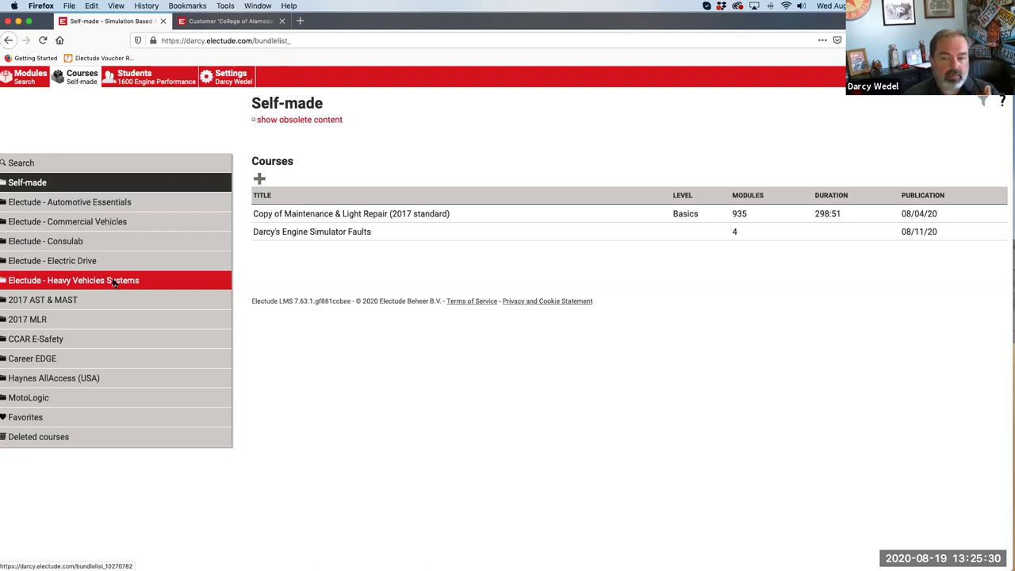
{"action": "left_click", "coordinate": [259, 179]}
Create the course 'Custom Electrical 101' and open it
{"action": "left_click", "coordinate": [502, 223]}
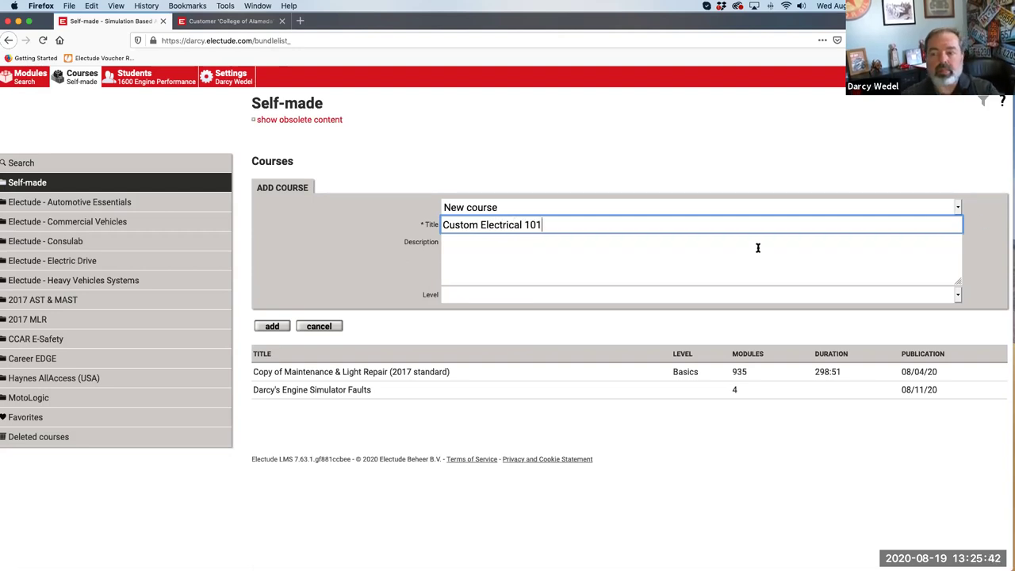
{"action": "left_click", "coordinate": [278, 326]}
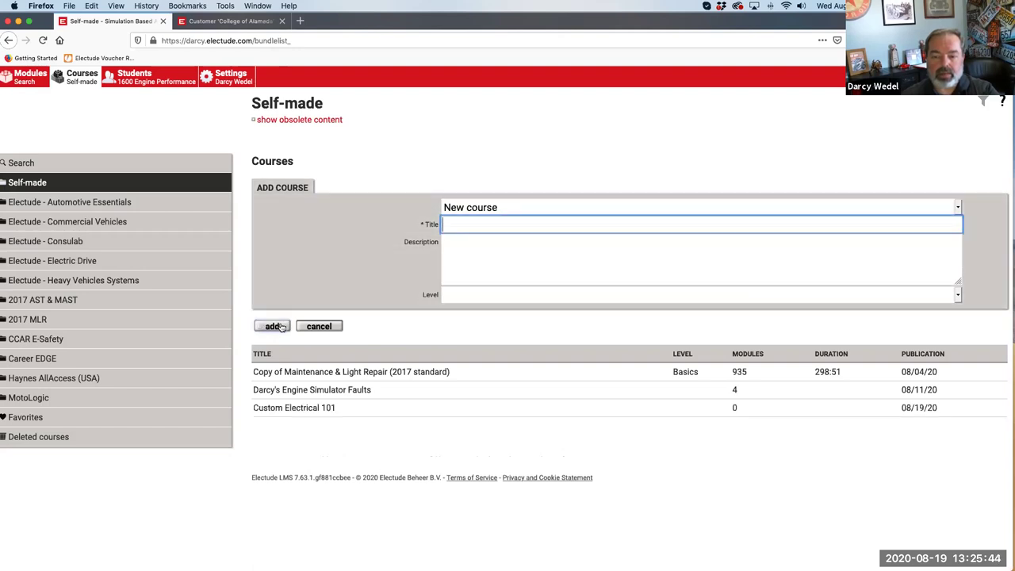
{"action": "left_click", "coordinate": [321, 409]}
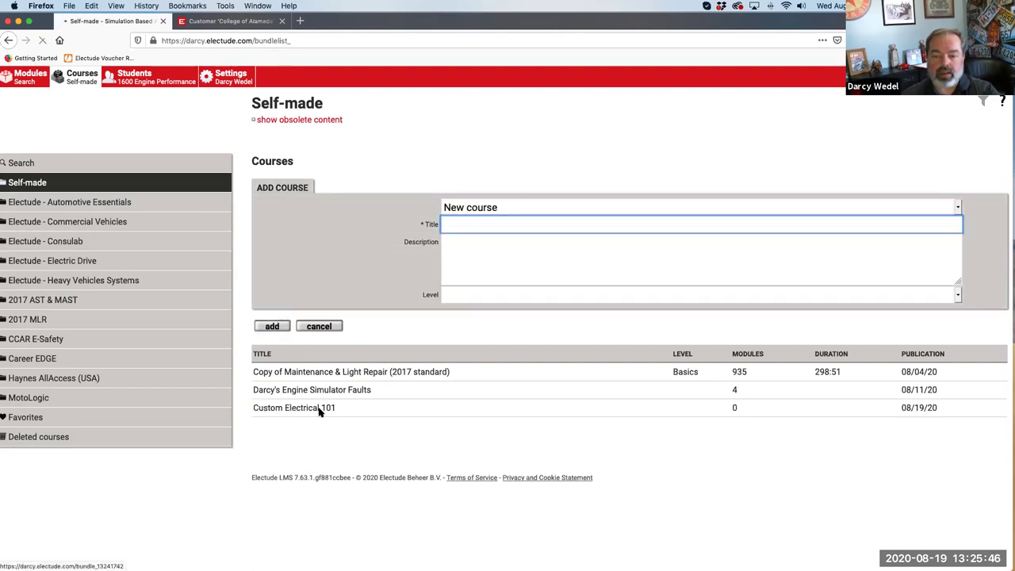
Add sub-courses 'Week 1', 'Week 2' and 'Week 3', then open Week 1
{"action": "left_click", "coordinate": [259, 333]}
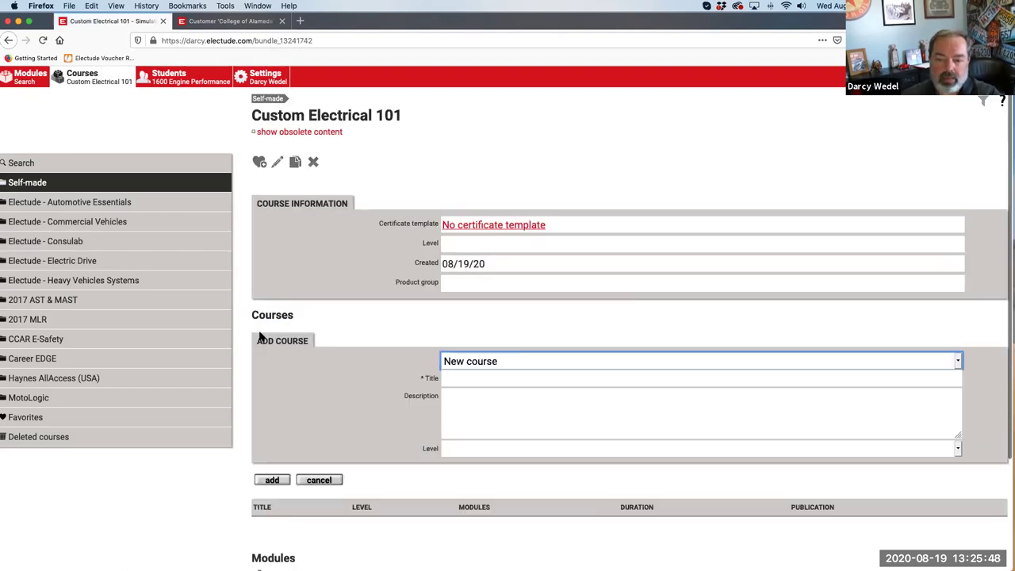
{"action": "left_click", "coordinate": [531, 379]}
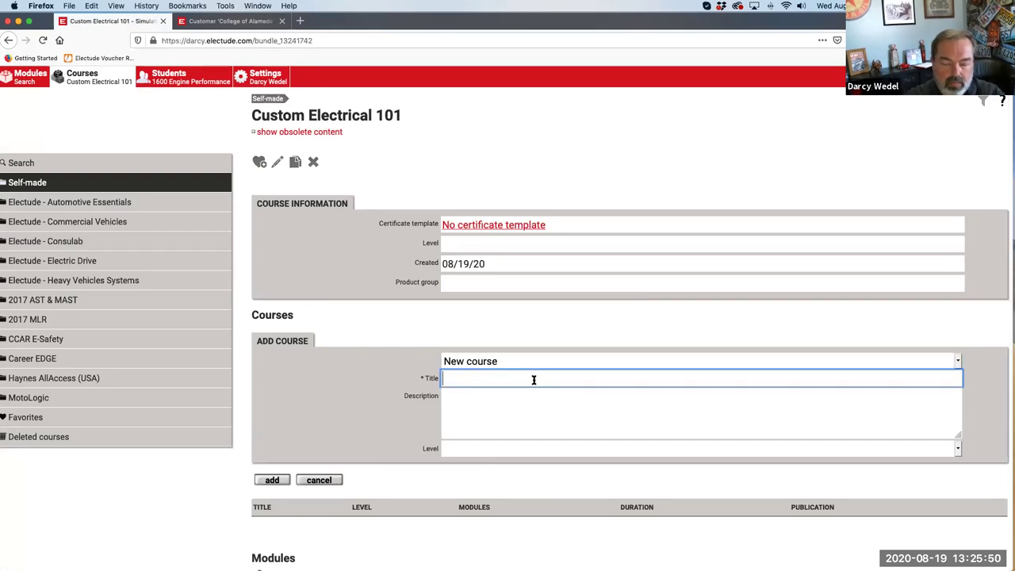
{"action": "type", "text": "Week"}
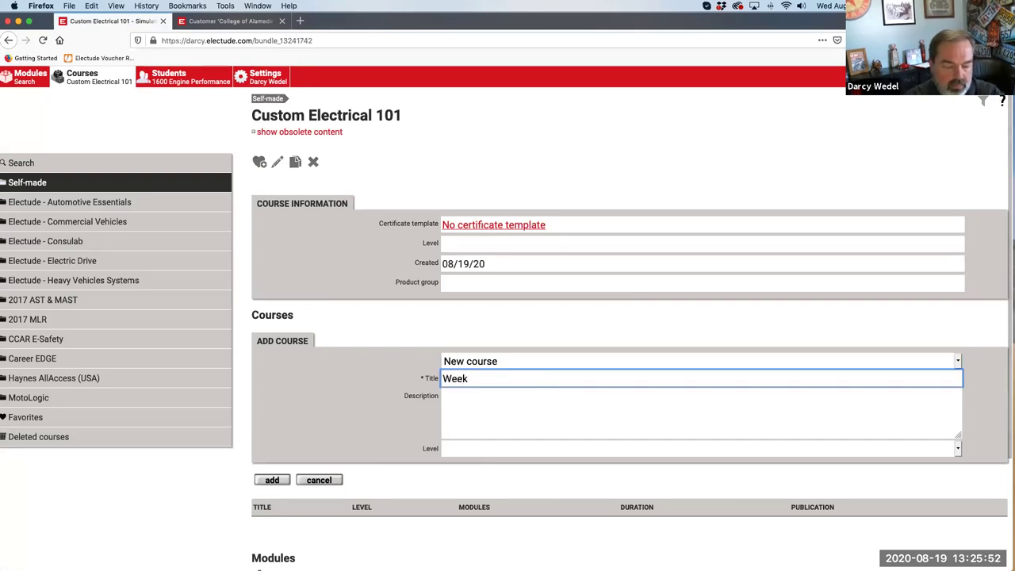
{"action": "type", "text": " 1"}
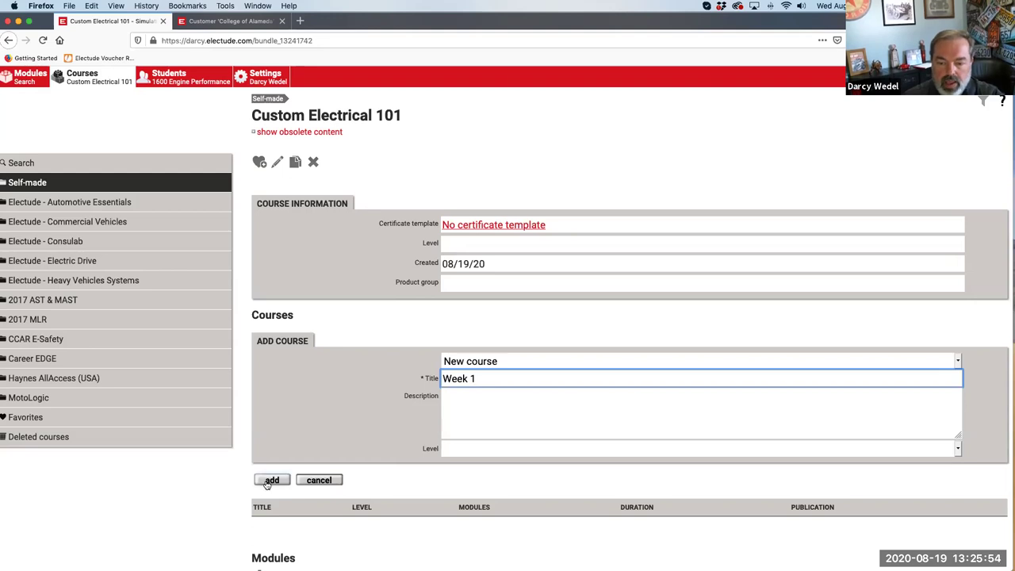
{"action": "left_click", "coordinate": [272, 480]}
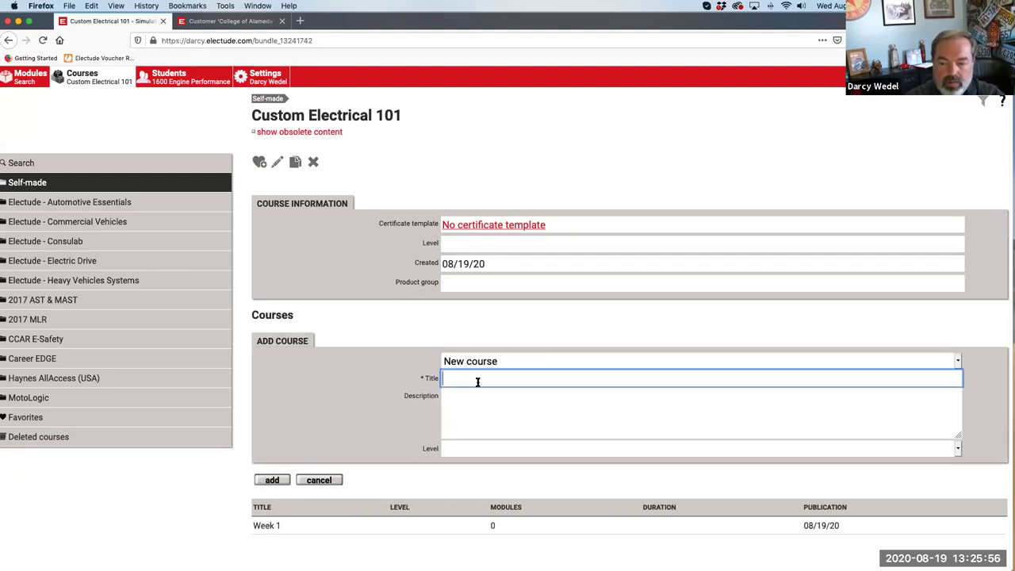
{"action": "type", "text": "Week 2"}
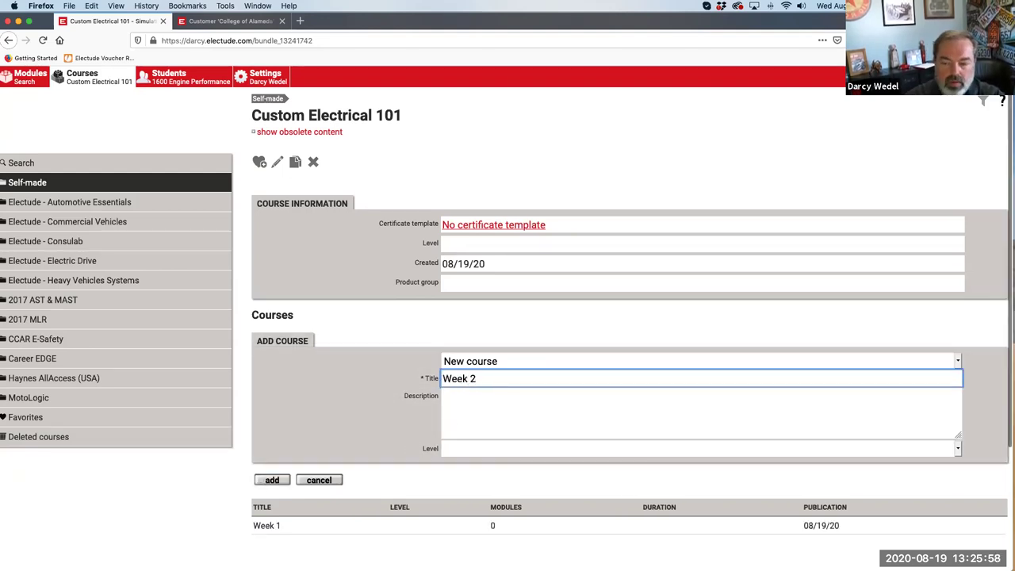
{"action": "left_click", "coordinate": [269, 479]}
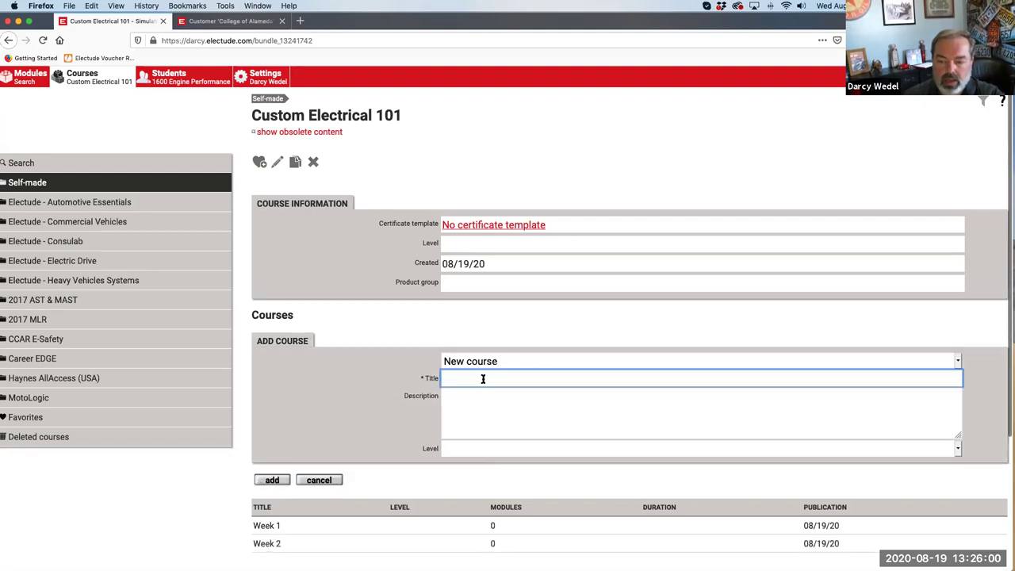
{"action": "type", "text": "Week"}
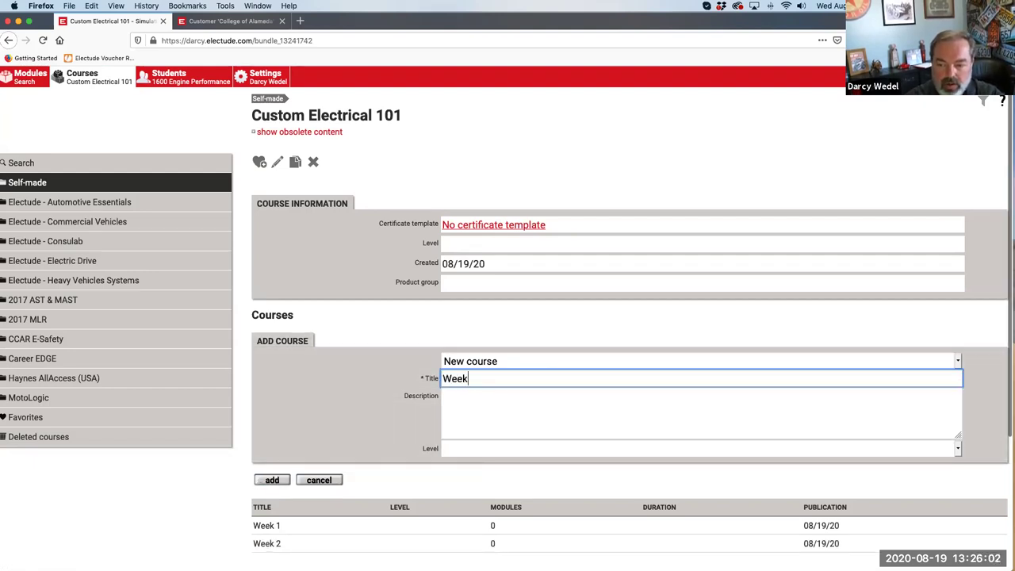
{"action": "type", "text": " 3"}
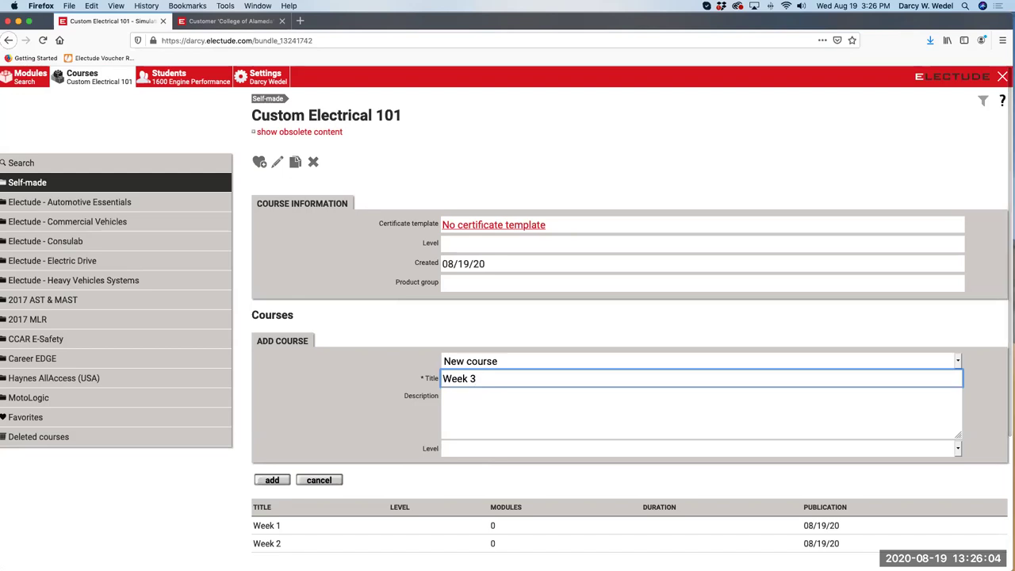
{"action": "left_click", "coordinate": [271, 479]}
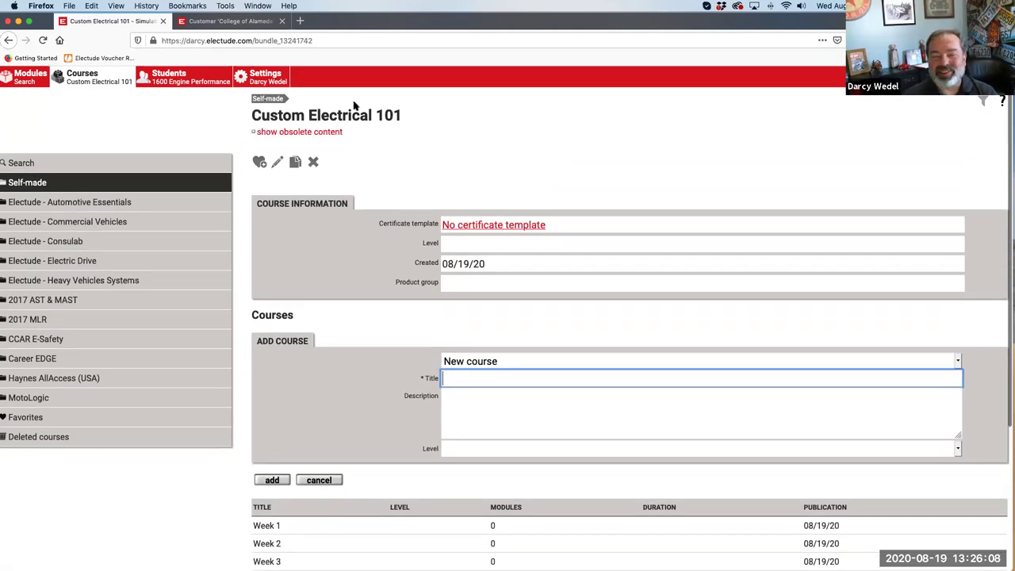
{"action": "scroll", "coordinate": [351, 107], "scroll_direction": "down", "scroll_amount": 2}
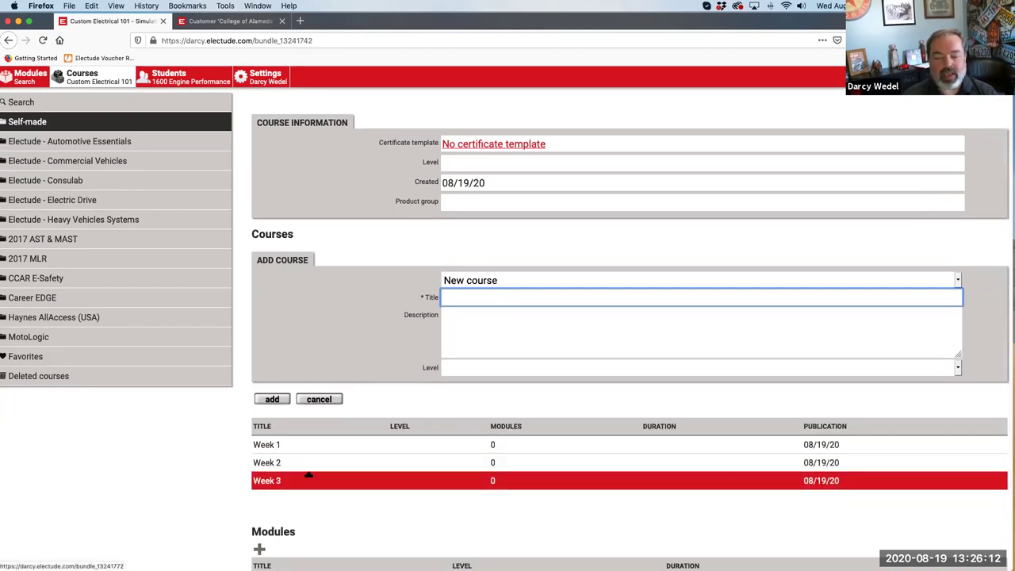
{"action": "scroll", "coordinate": [309, 474], "scroll_direction": "up", "scroll_amount": 1}
{"action": "left_click", "coordinate": [305, 466]}
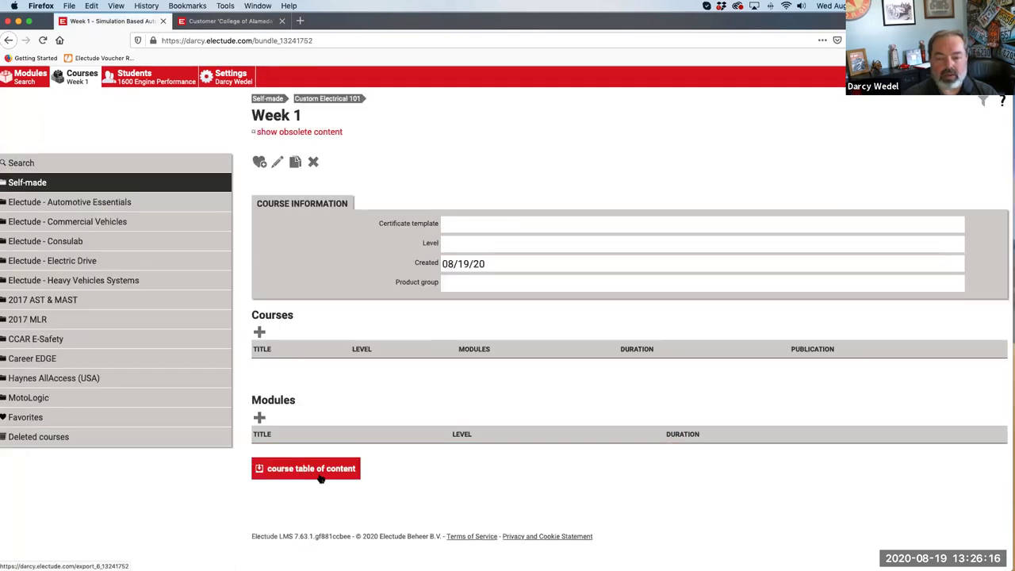
Browse the modules under ASE Content Areas > VI. Electrical/Electronic systems > A. General
{"action": "left_click", "coordinate": [23, 81]}
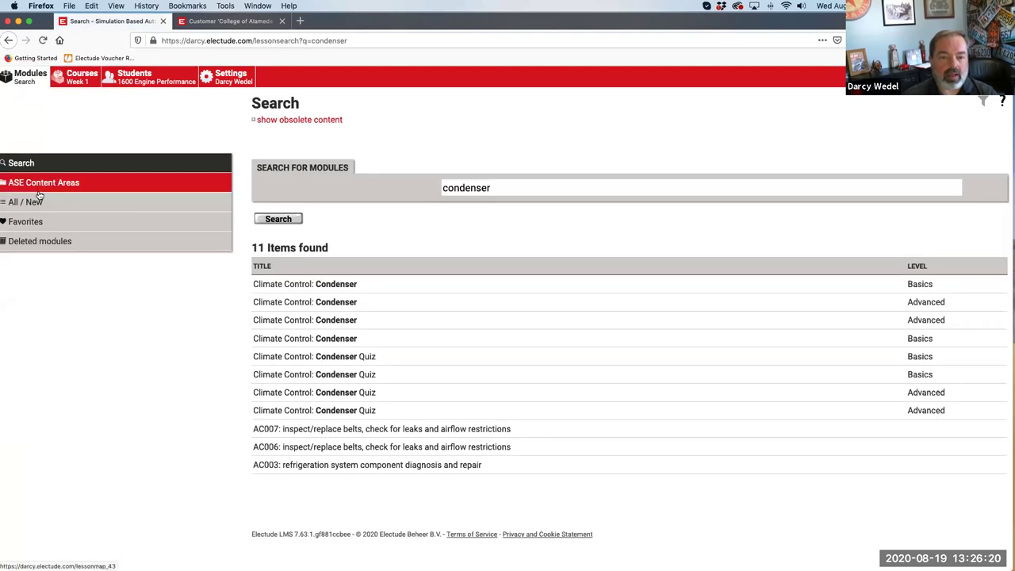
{"action": "left_click", "coordinate": [39, 184]}
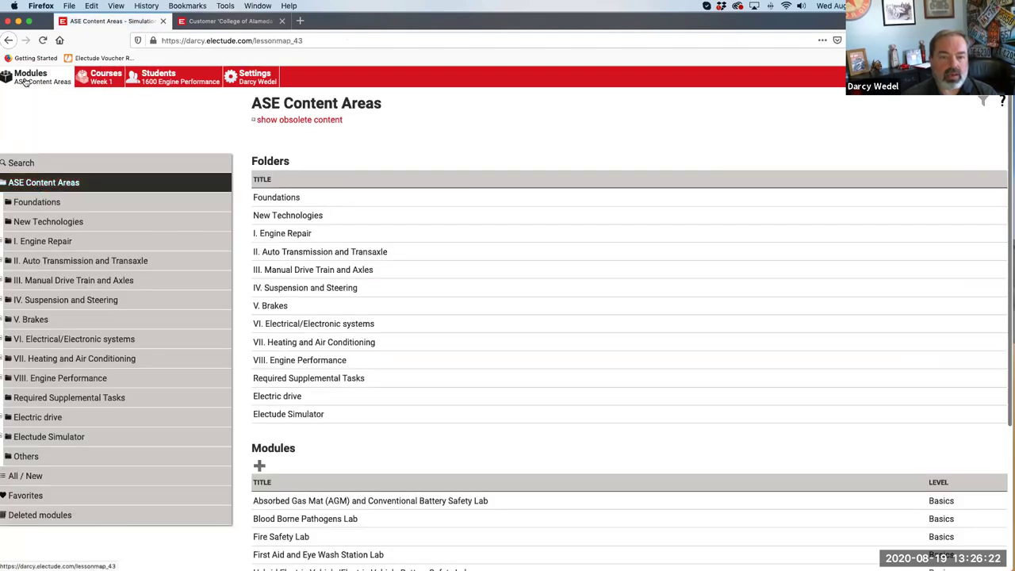
{"action": "left_click", "coordinate": [50, 341]}
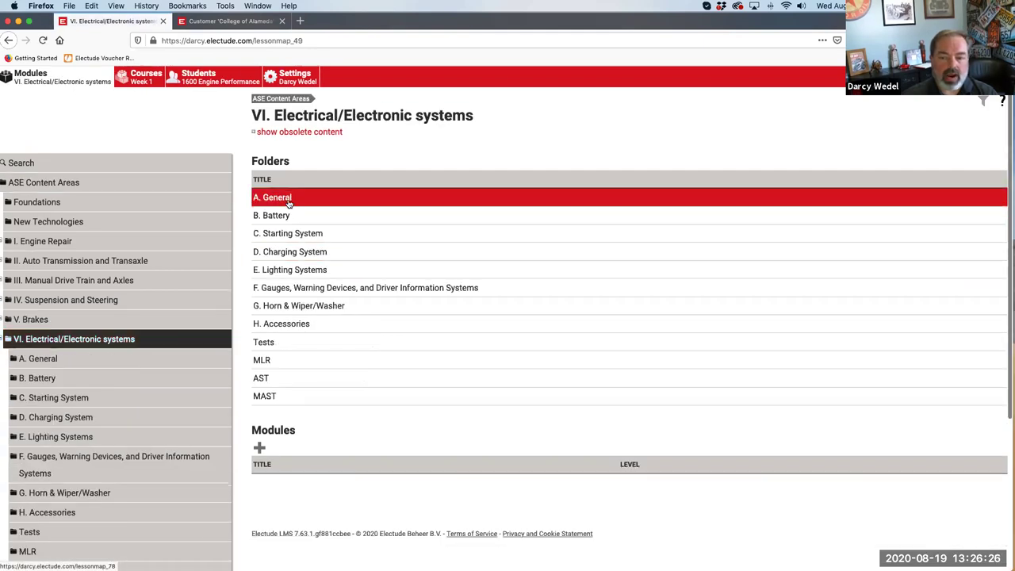
{"action": "left_click", "coordinate": [289, 199]}
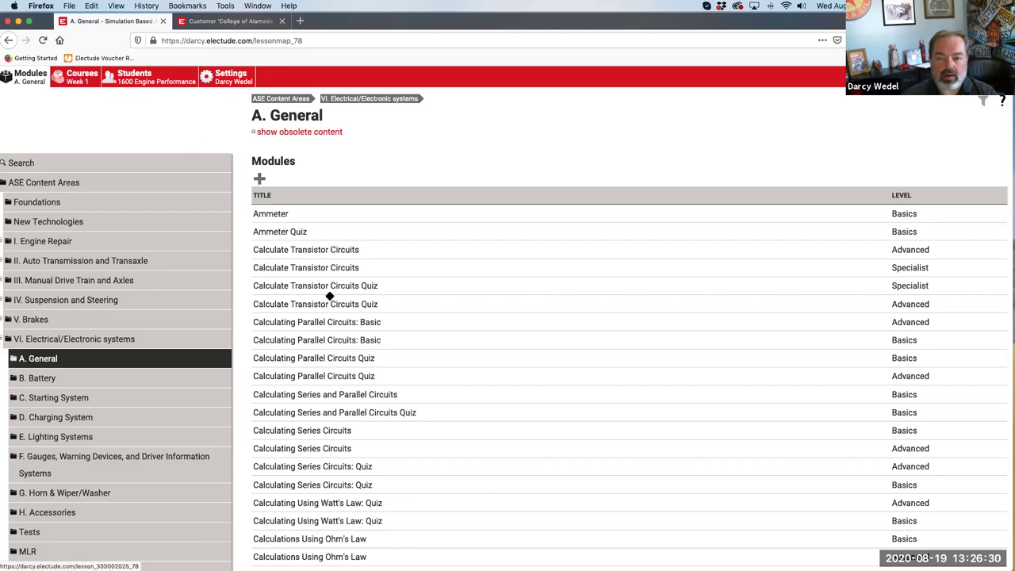
{"action": "scroll", "coordinate": [329, 297], "scroll_direction": "down", "scroll_amount": 2}
{"action": "scroll", "coordinate": [329, 297], "scroll_direction": "up", "scroll_amount": 2}
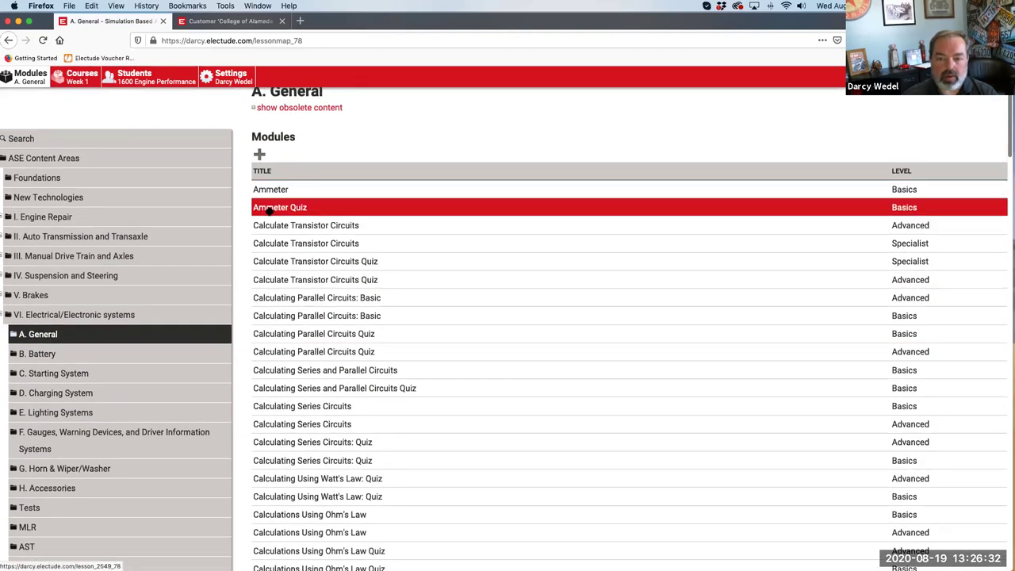
{"action": "scroll", "coordinate": [321, 278], "scroll_direction": "down", "scroll_amount": 2}
{"action": "scroll", "coordinate": [321, 277], "scroll_direction": "down", "scroll_amount": 2}
{"action": "scroll", "coordinate": [333, 277], "scroll_direction": "up", "scroll_amount": 5}
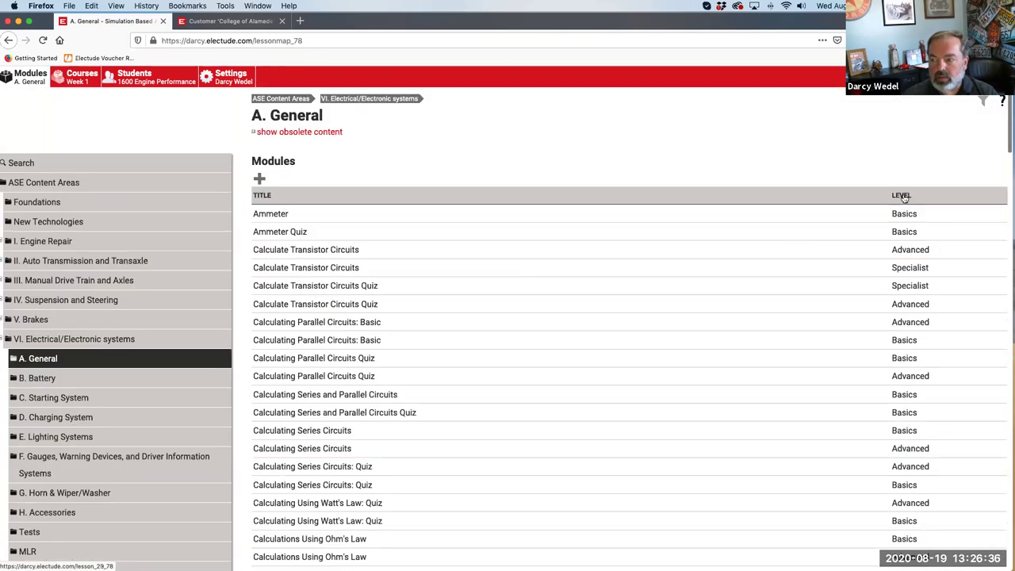
Sort the A. General modules by level and by title, both directions, then return to Week 1
{"action": "left_click", "coordinate": [902, 196]}
{"action": "left_click", "coordinate": [902, 195]}
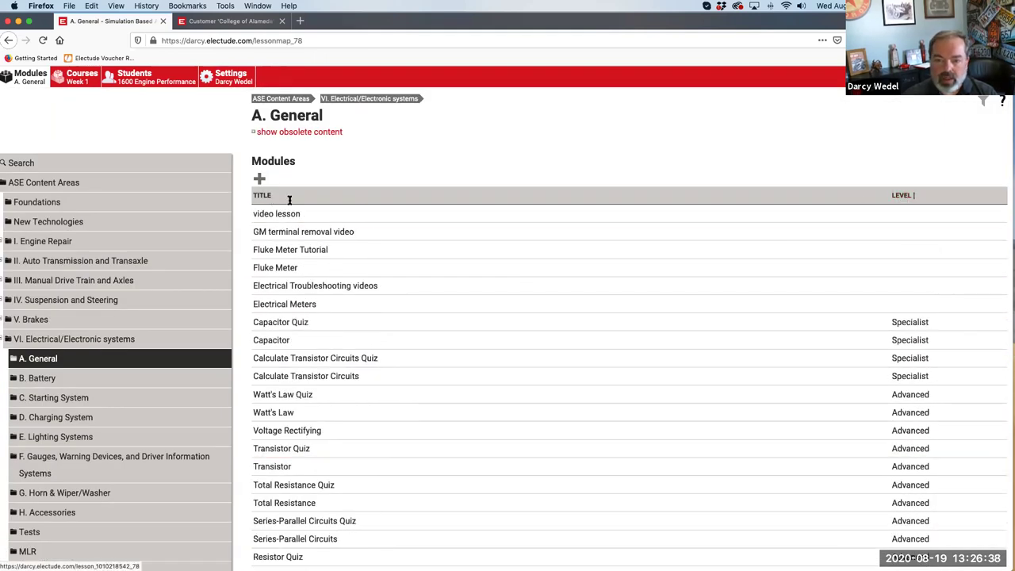
{"action": "left_click", "coordinate": [262, 196]}
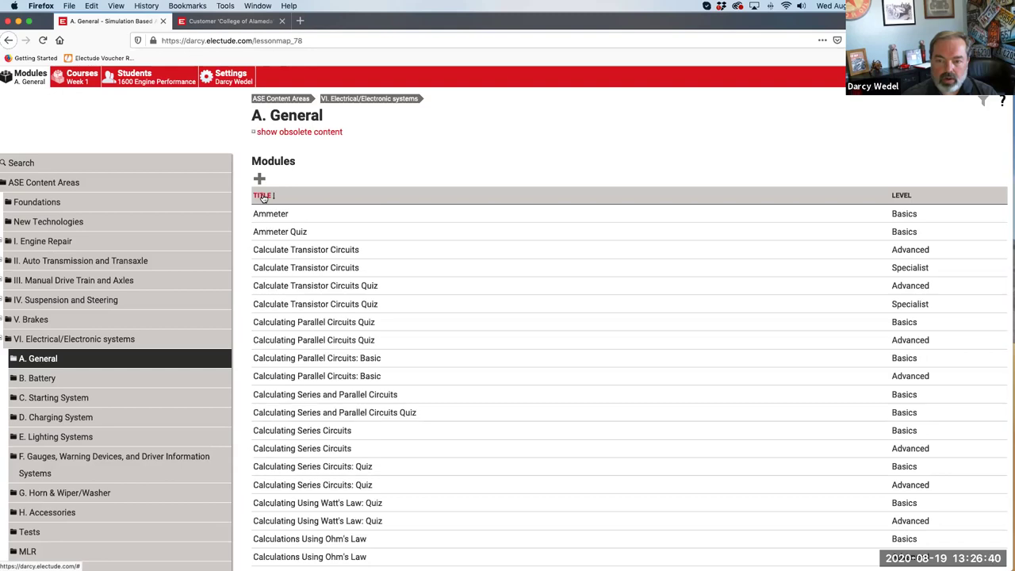
{"action": "left_click", "coordinate": [263, 196]}
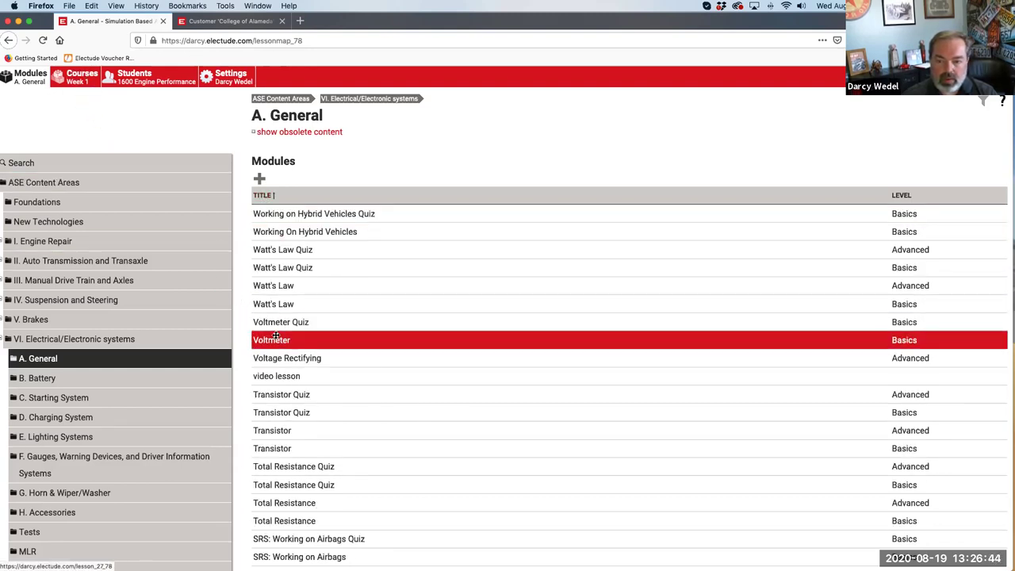
{"action": "scroll", "coordinate": [299, 295], "scroll_direction": "down", "scroll_amount": 1}
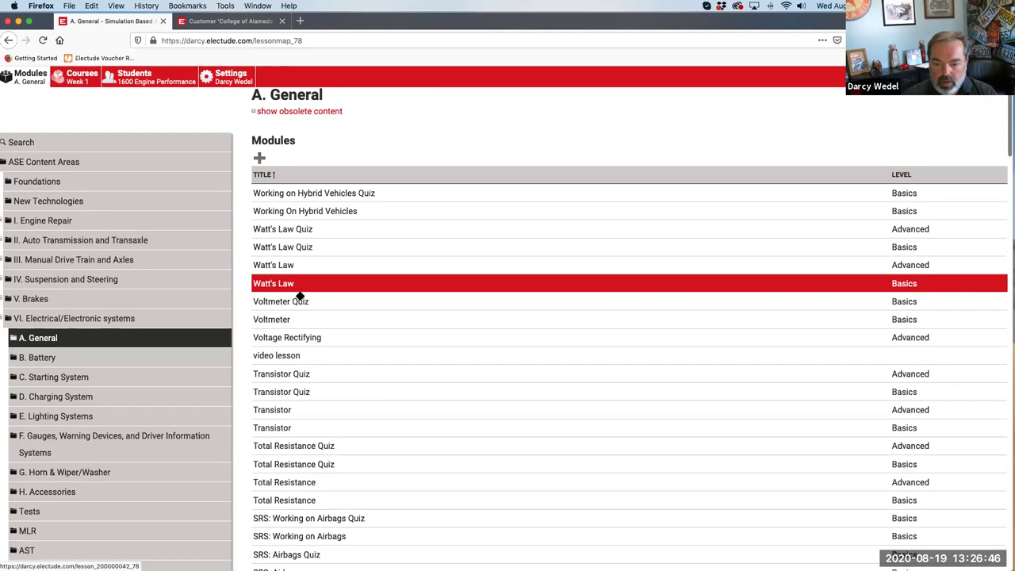
{"action": "scroll", "coordinate": [299, 294], "scroll_direction": "down", "scroll_amount": 10}
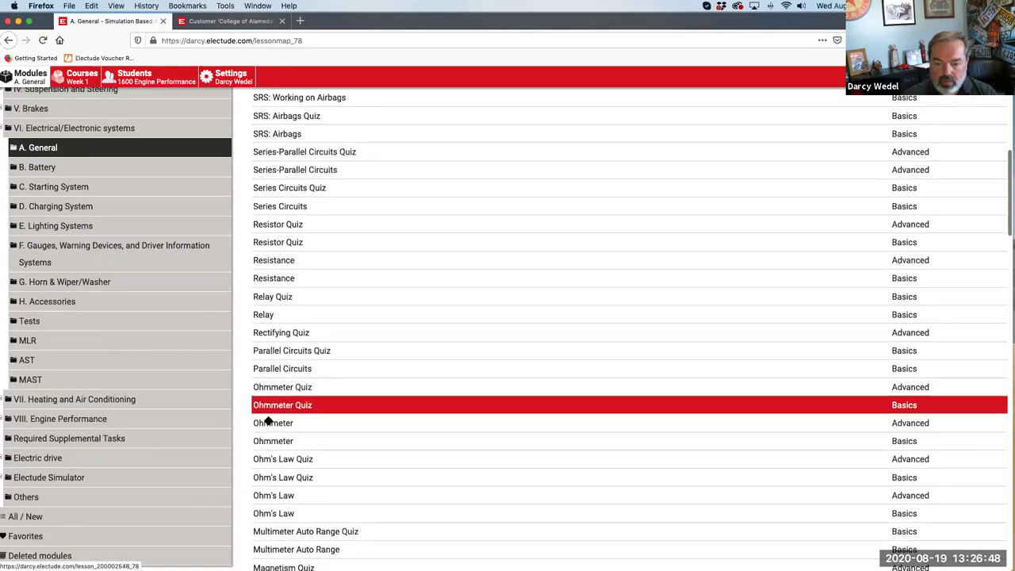
{"action": "left_click", "coordinate": [89, 74]}
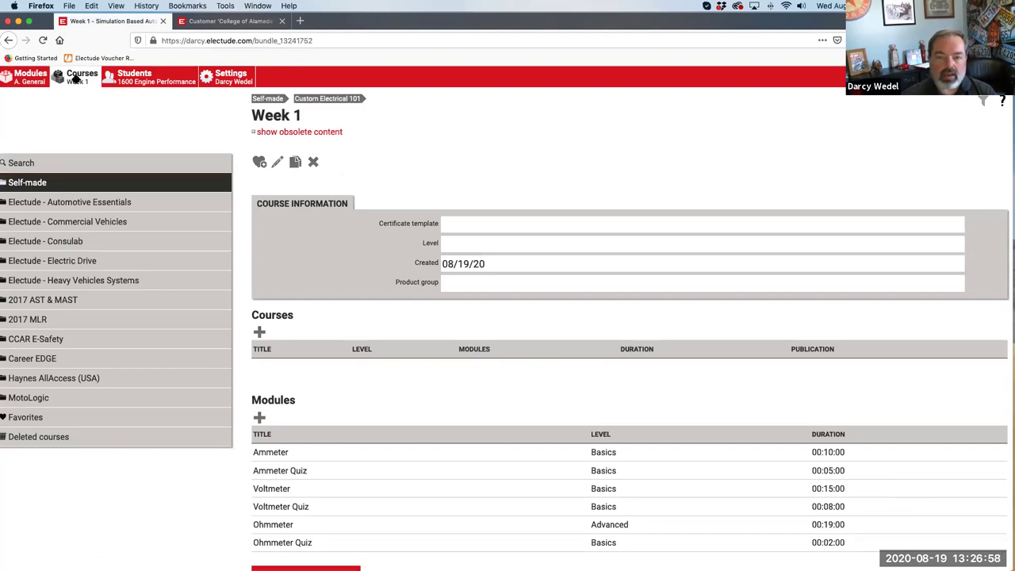
Open the group's Custom Electrical 101 and lock Week 2 for all students
{"action": "left_click", "coordinate": [324, 99]}
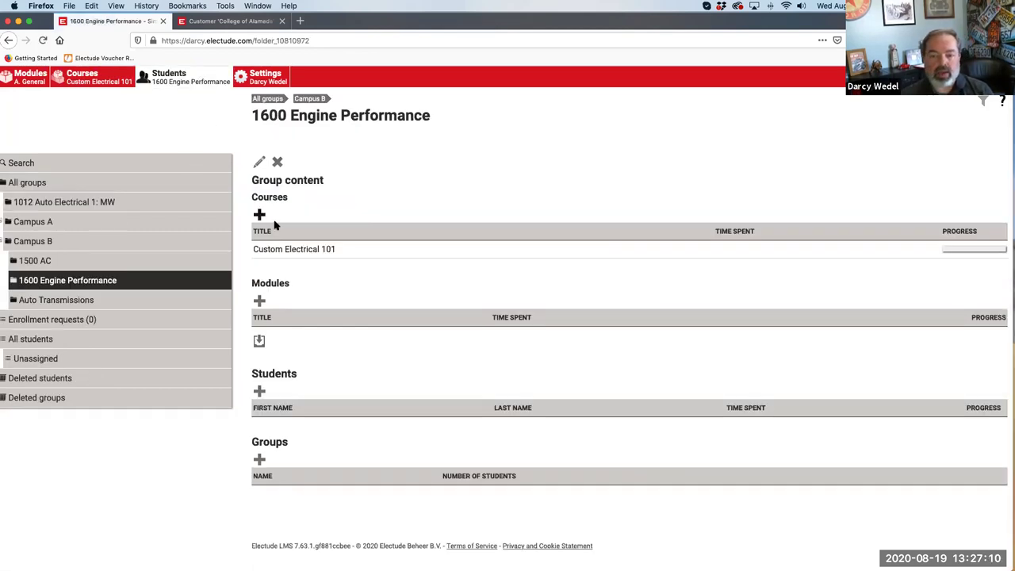
{"action": "left_click", "coordinate": [309, 249]}
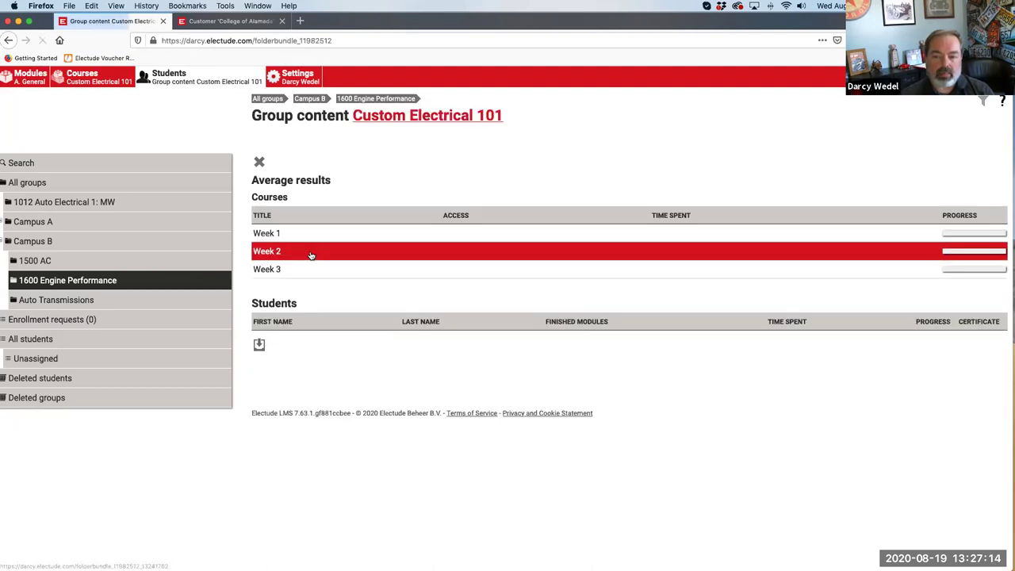
{"action": "left_click", "coordinate": [301, 258]}
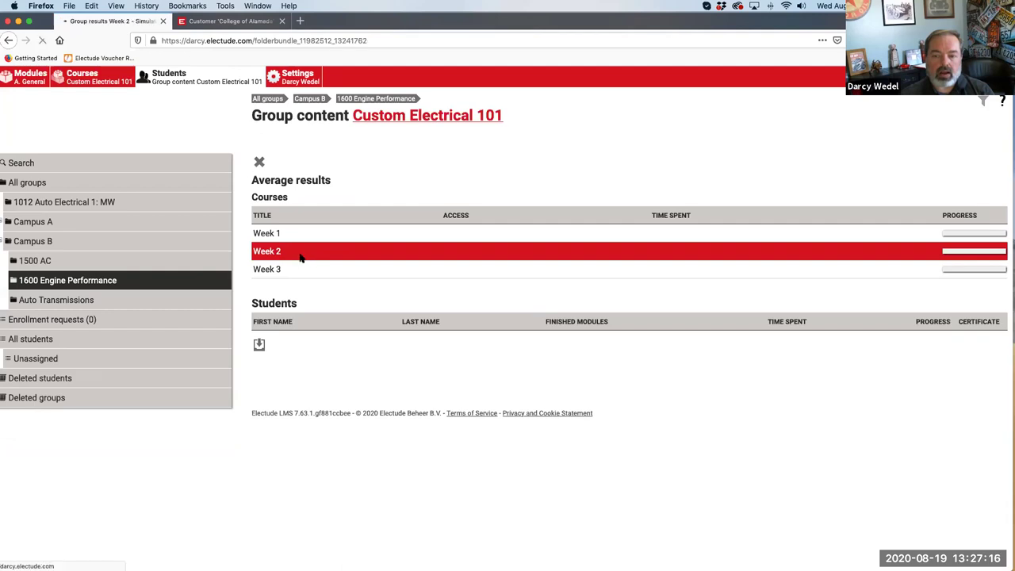
{"action": "left_click", "coordinate": [260, 164]}
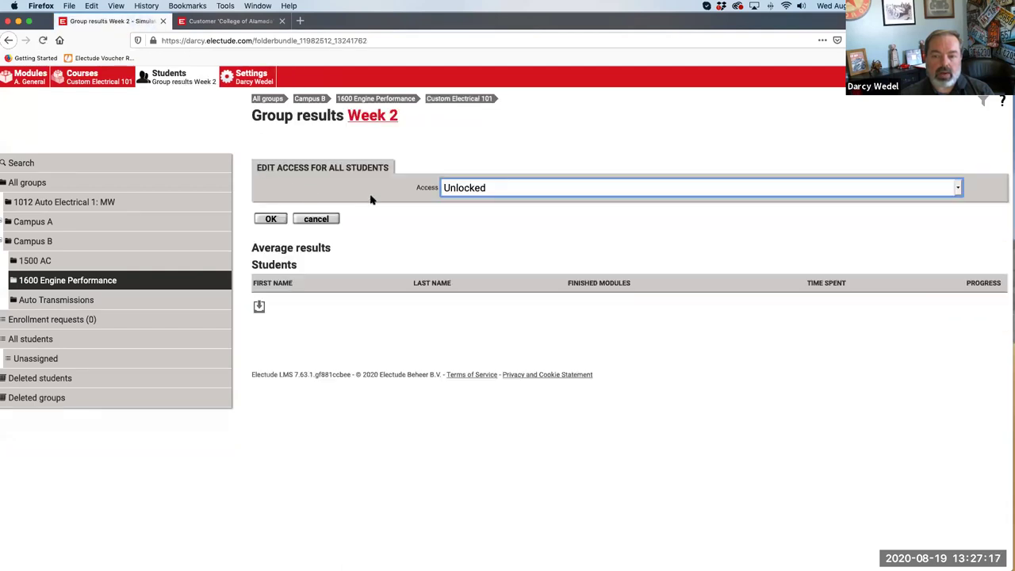
{"action": "left_click", "coordinate": [476, 190]}
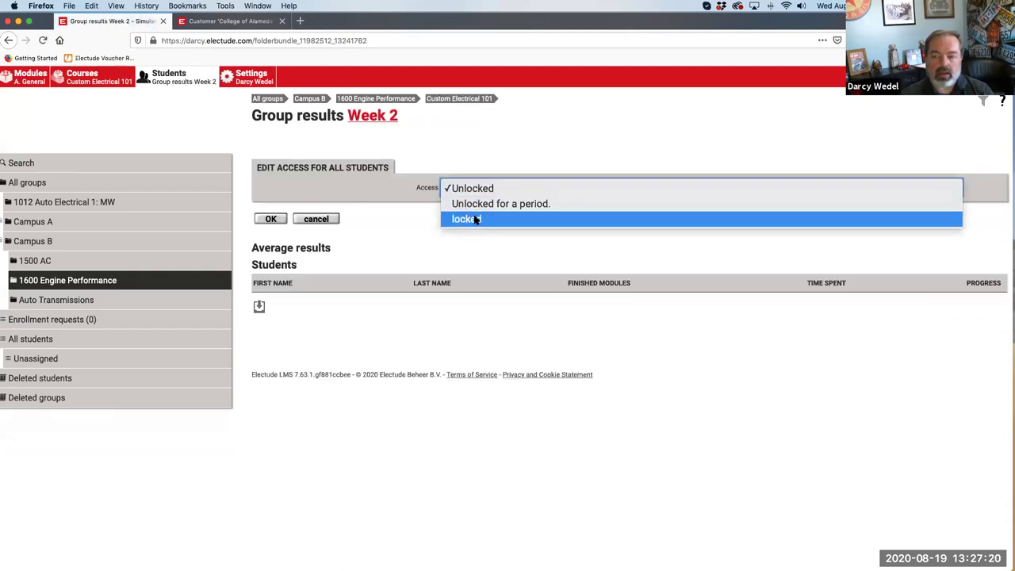
{"action": "left_click", "coordinate": [476, 219]}
{"action": "left_click", "coordinate": [271, 220]}
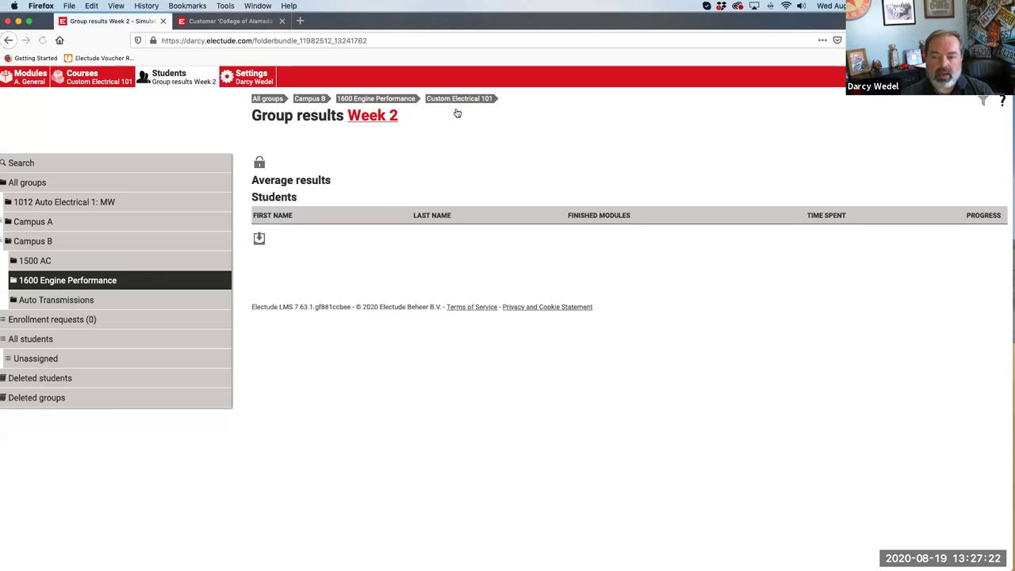
Lock Week 3 of Custom Electrical 101 for all students as well
{"action": "left_click", "coordinate": [469, 100]}
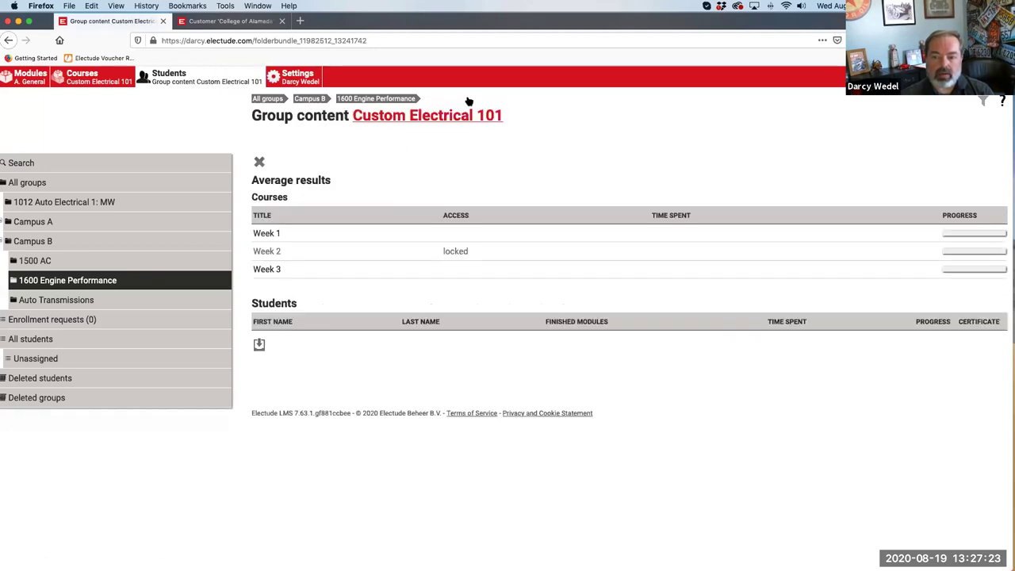
{"action": "left_click", "coordinate": [268, 269]}
{"action": "left_click", "coordinate": [261, 164]}
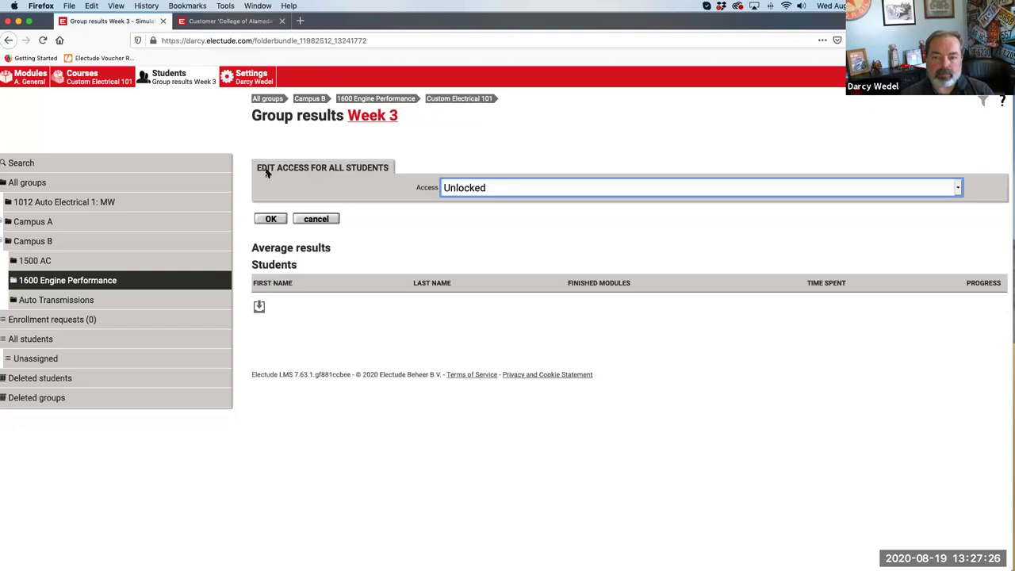
{"action": "left_click", "coordinate": [461, 188]}
{"action": "left_click", "coordinate": [468, 219]}
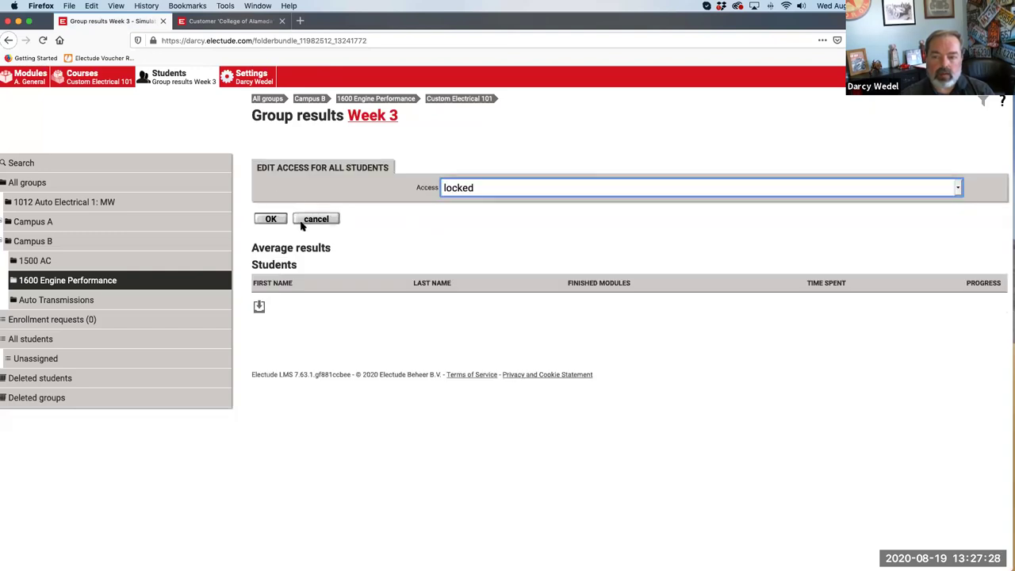
{"action": "left_click", "coordinate": [271, 220]}
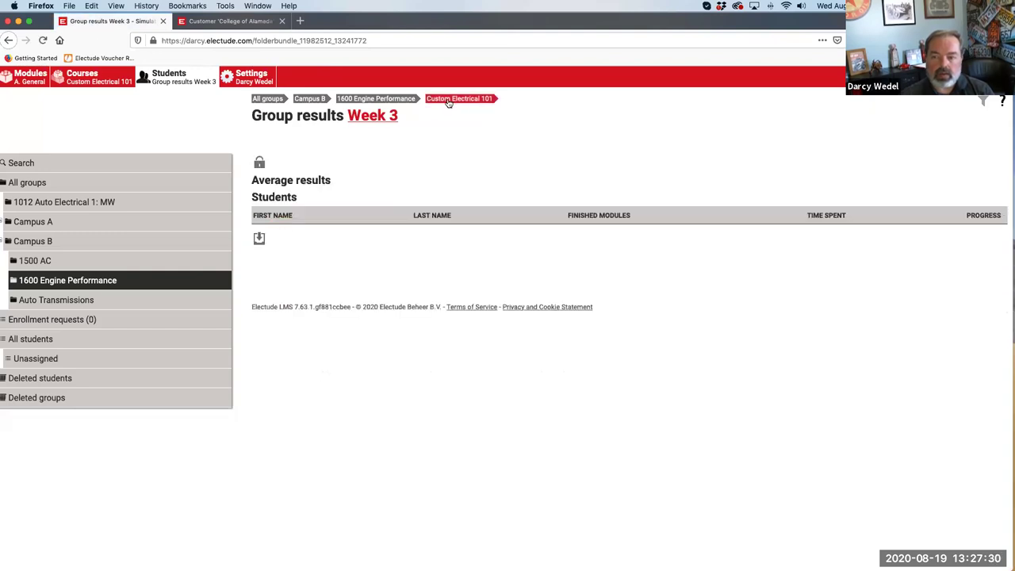
{"action": "left_click", "coordinate": [457, 100]}
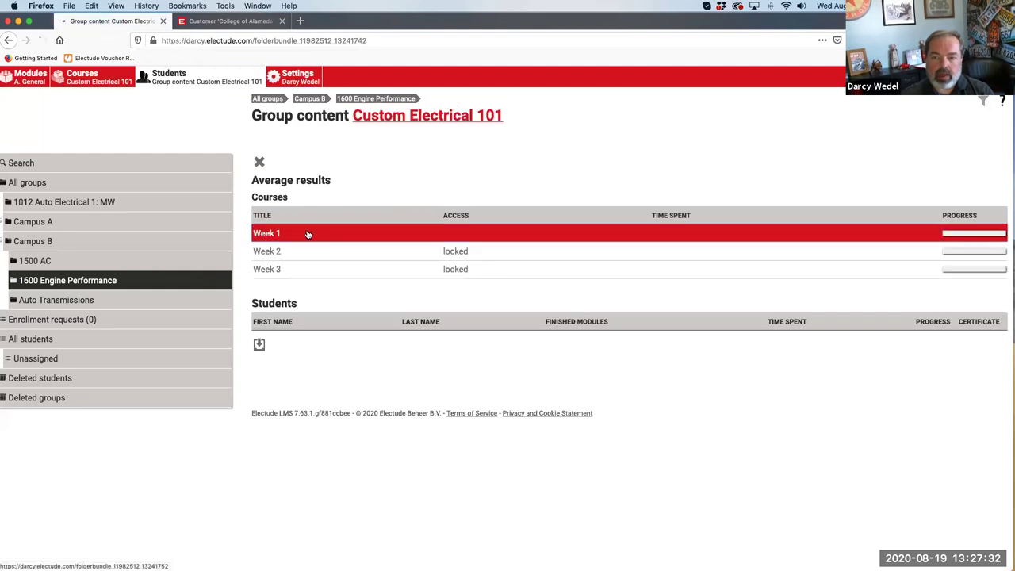
{"action": "left_click", "coordinate": [306, 233]}
Unlock Week 1 for all students only for the period 08/19/2020 to 08/26/2020
{"action": "left_click", "coordinate": [260, 162]}
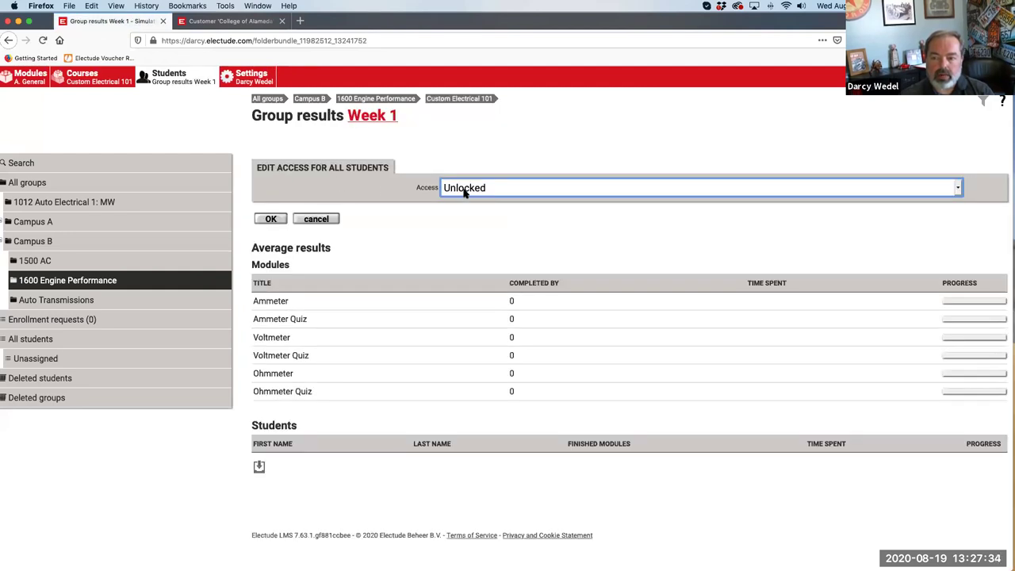
{"action": "left_click", "coordinate": [465, 191]}
{"action": "left_click", "coordinate": [471, 203]}
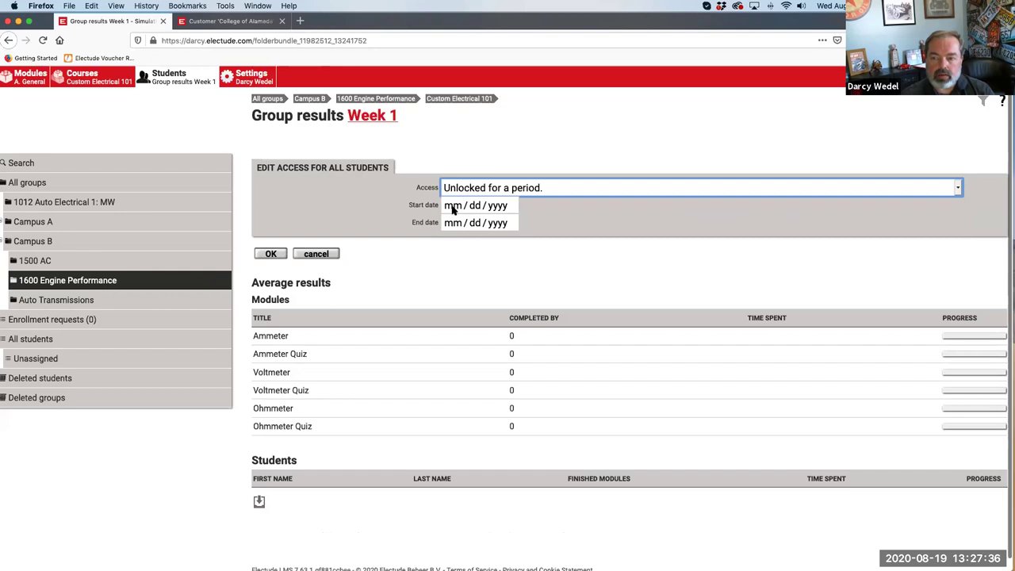
{"action": "left_click", "coordinate": [453, 208]}
{"action": "left_click", "coordinate": [511, 305]}
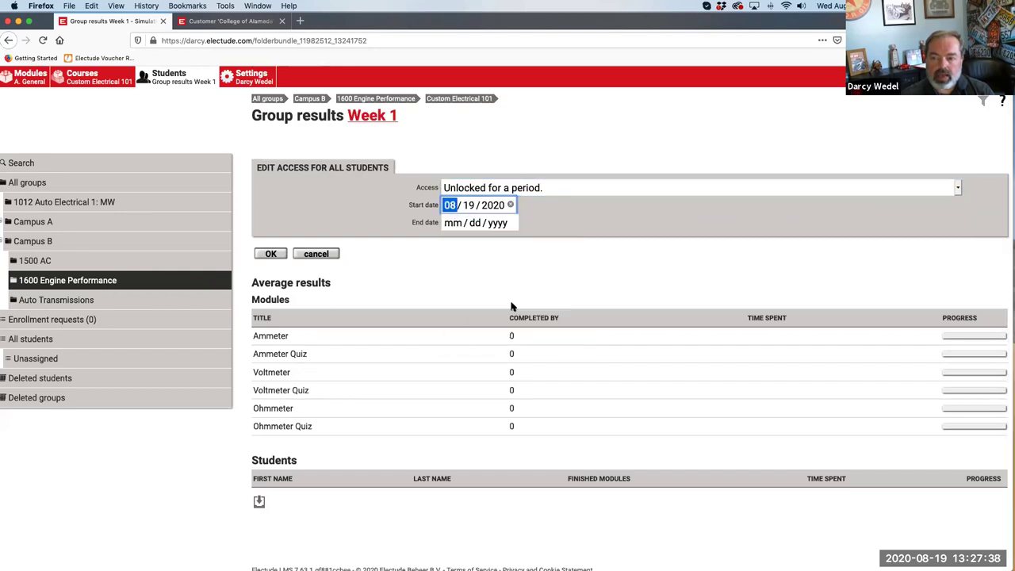
{"action": "left_click", "coordinate": [449, 226]}
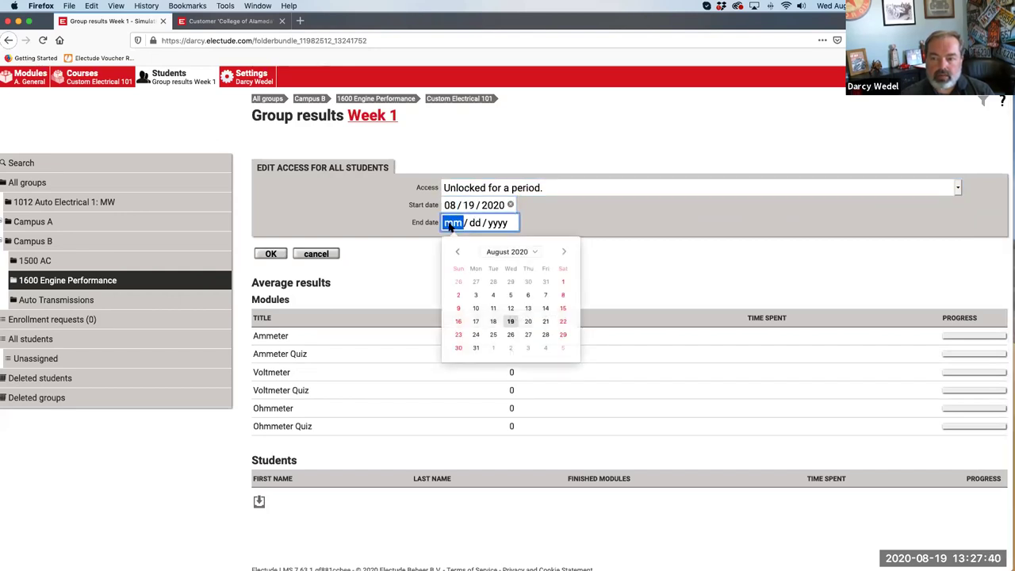
{"action": "left_click", "coordinate": [513, 337]}
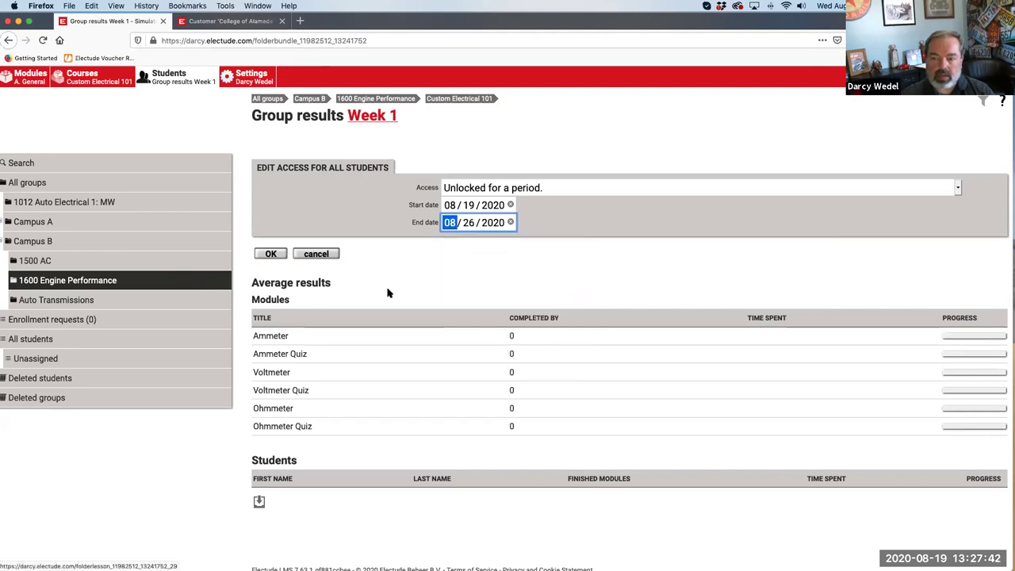
{"action": "left_click", "coordinate": [269, 254]}
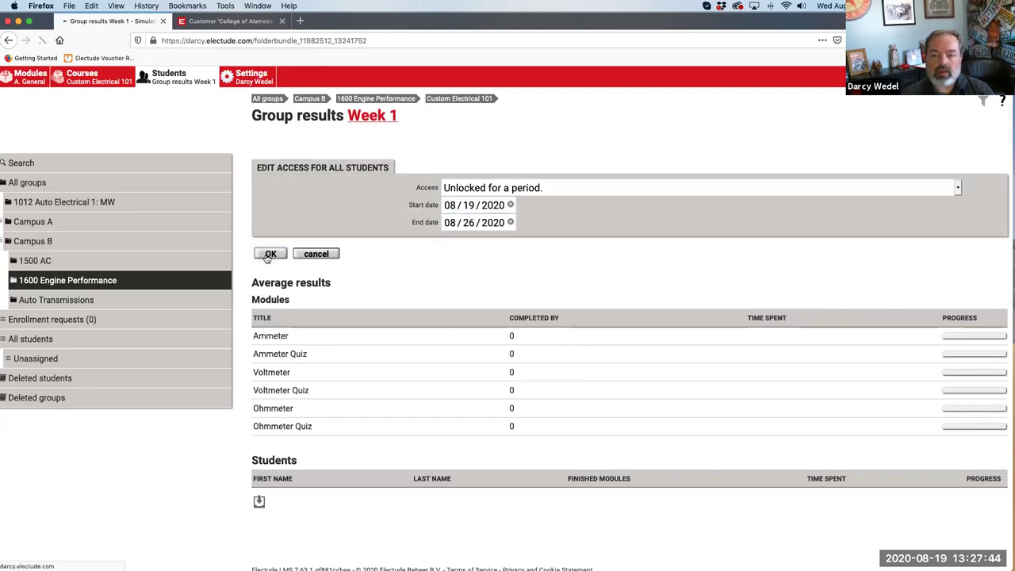
{"action": "left_click", "coordinate": [458, 105]}
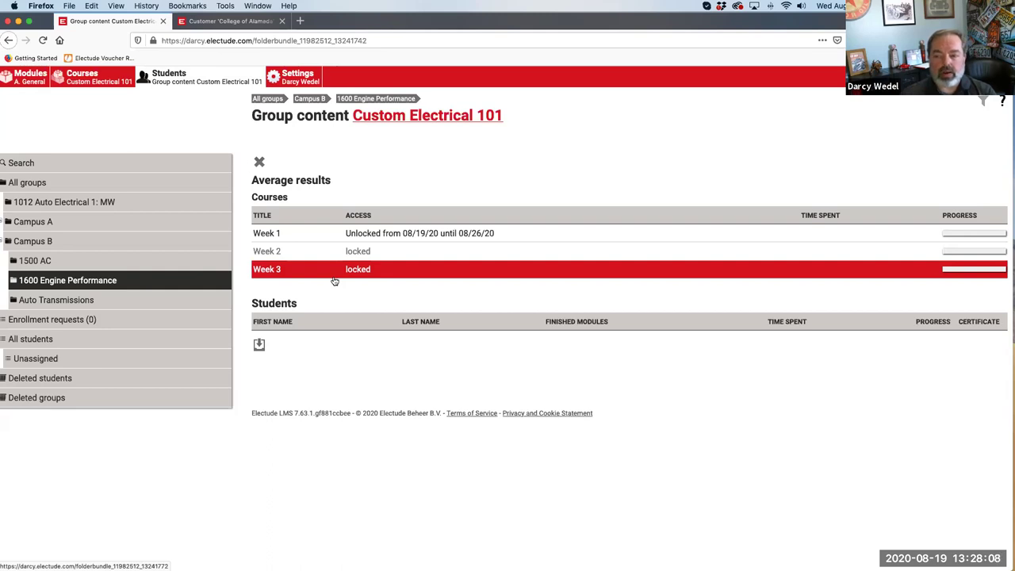
Move Week 1's unlock end date to 08/28/20, then open the Custom Electrical 101 course page
{"action": "left_click", "coordinate": [388, 232]}
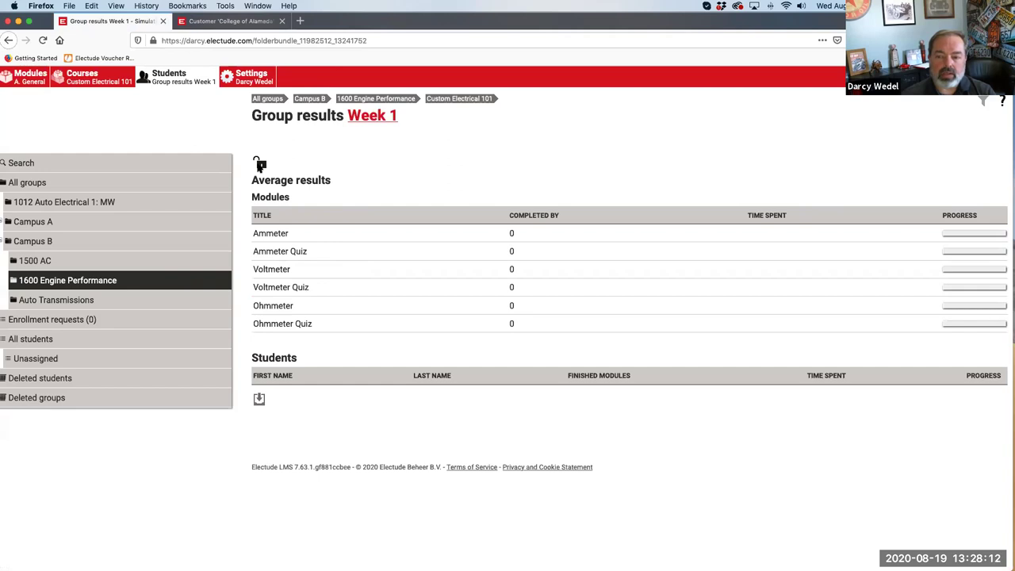
{"action": "left_click", "coordinate": [260, 164]}
{"action": "left_click", "coordinate": [470, 226]}
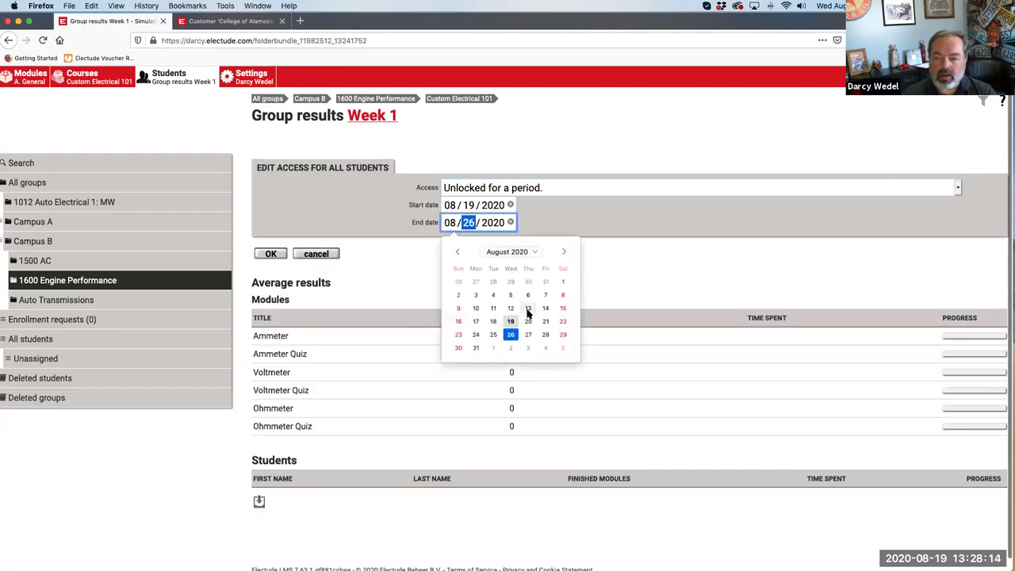
{"action": "left_click", "coordinate": [547, 338]}
{"action": "left_click", "coordinate": [270, 254]}
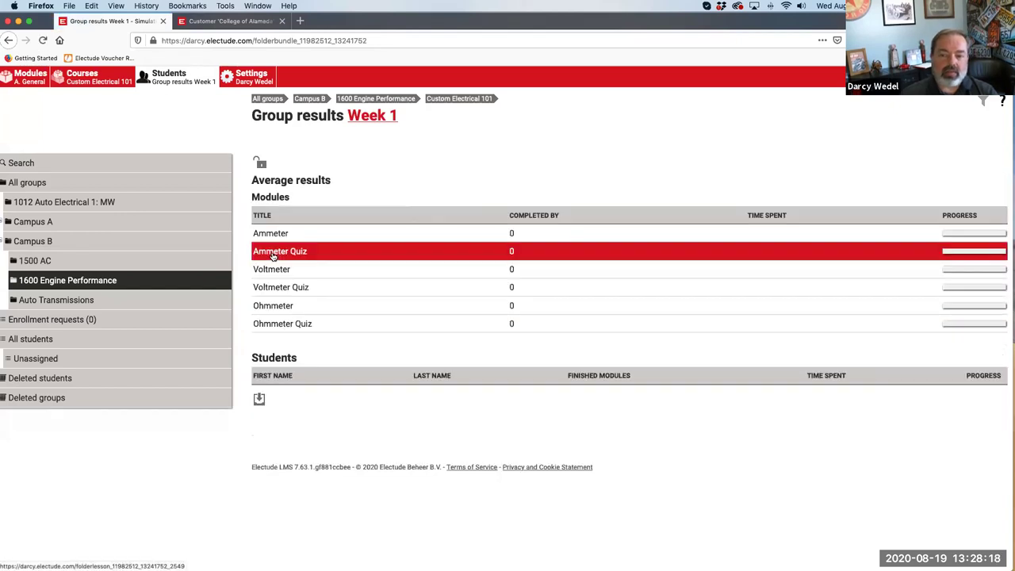
{"action": "left_click", "coordinate": [477, 99]}
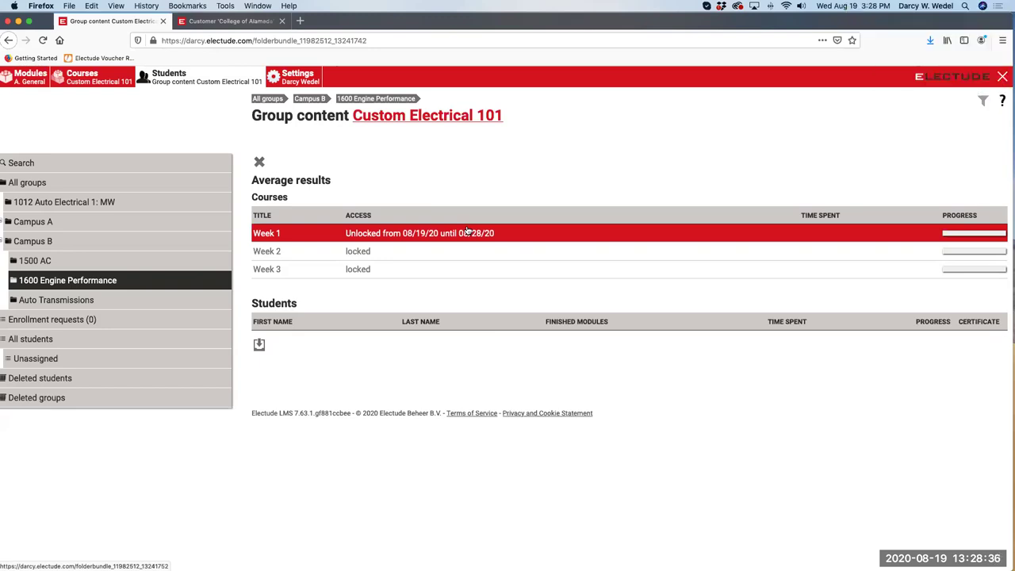
{"action": "left_click", "coordinate": [428, 118]}
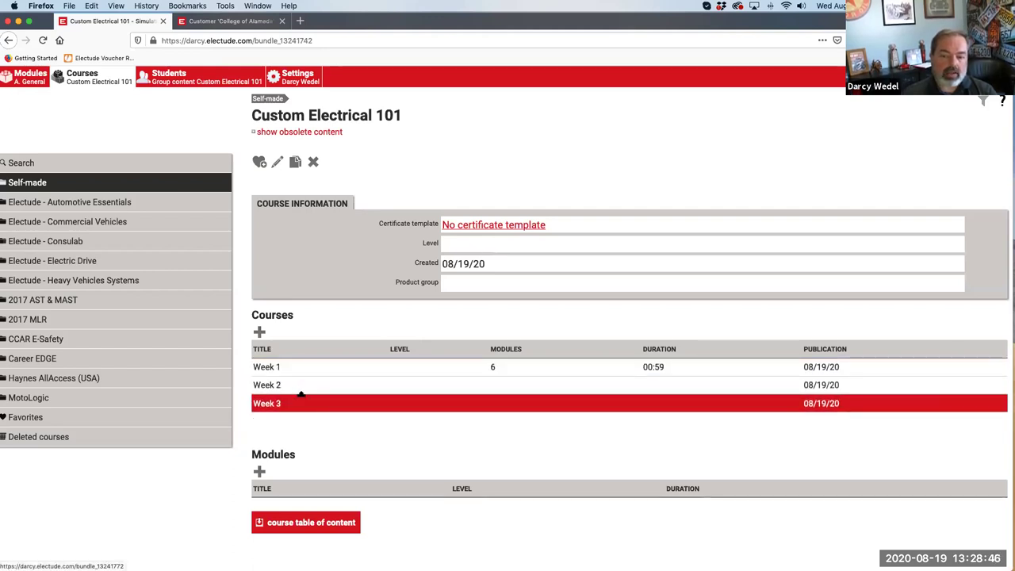
Look at Week 2 and the B. Battery modules, then show the Self-made courses list
{"action": "left_click", "coordinate": [305, 384]}
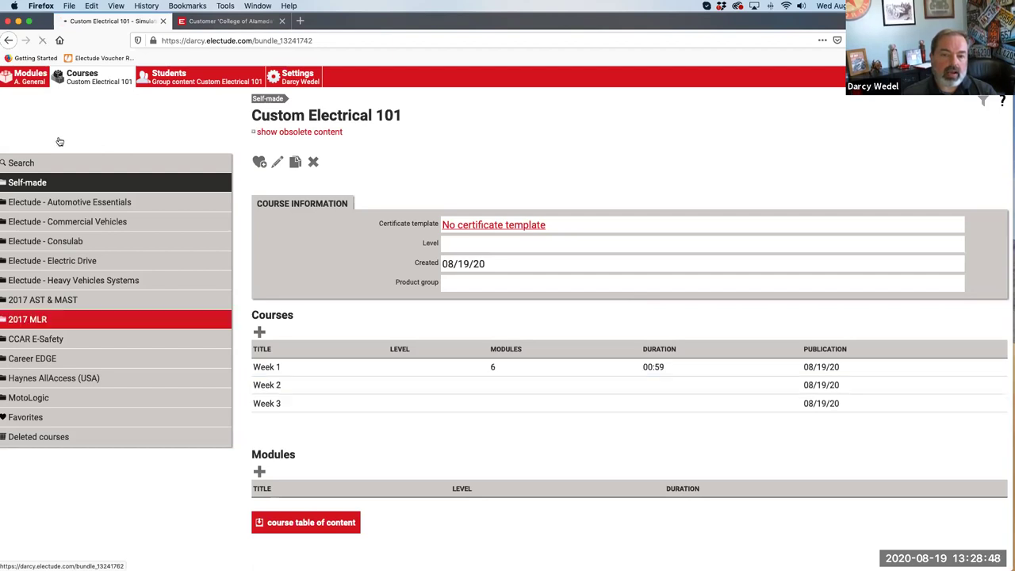
{"action": "left_click", "coordinate": [32, 83]}
{"action": "left_click", "coordinate": [67, 381]}
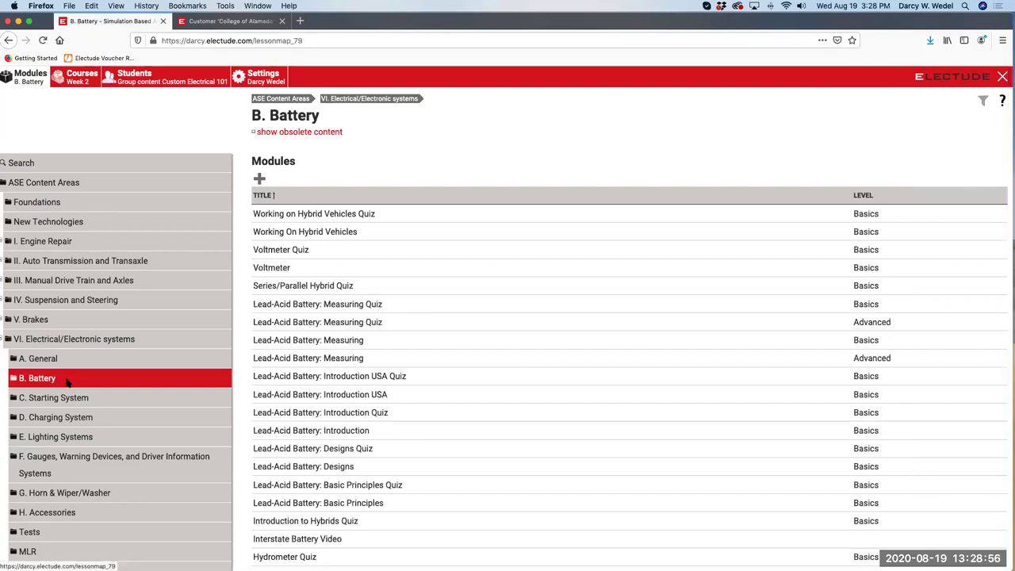
{"action": "left_click", "coordinate": [72, 79]}
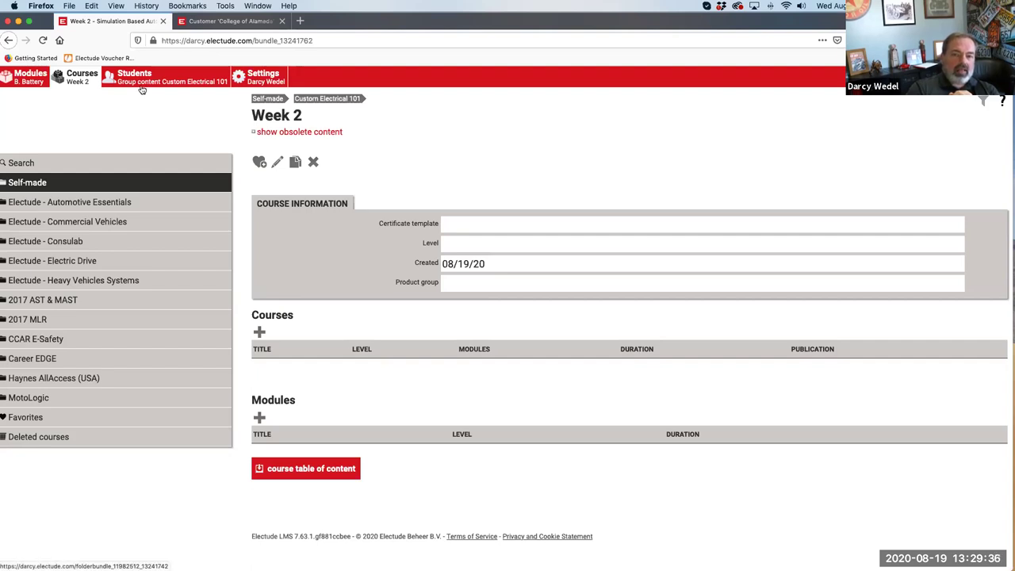
{"action": "left_click", "coordinate": [82, 79]}
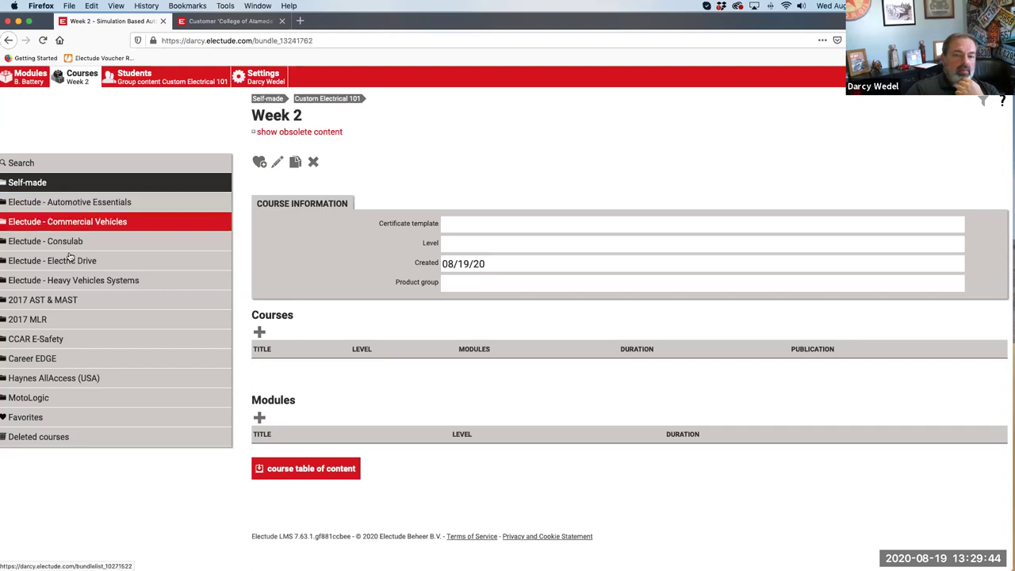
{"action": "left_click", "coordinate": [48, 183]}
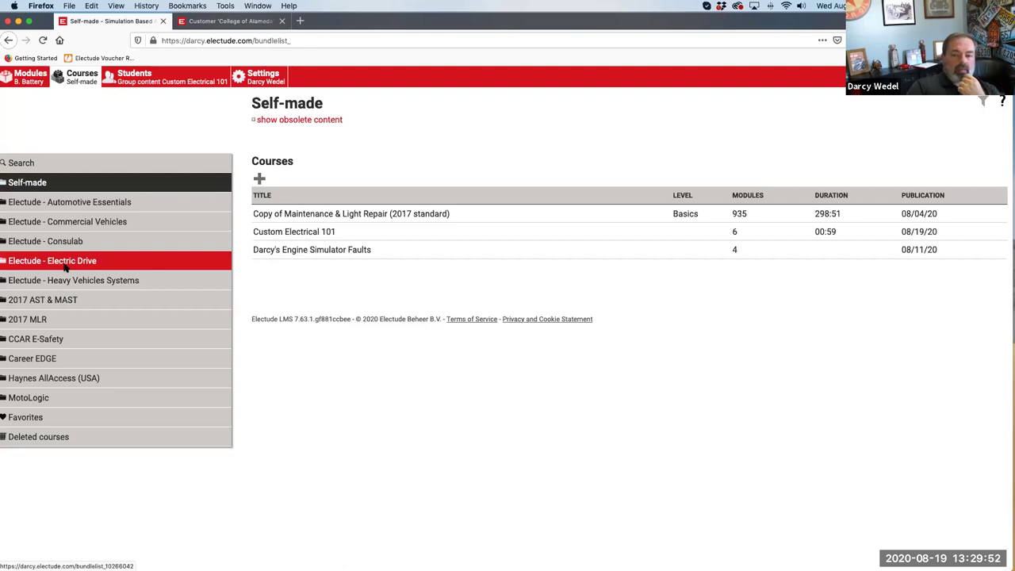
Start a new self-made course and review its type options: new course or SCORM package import
{"action": "left_click", "coordinate": [259, 179]}
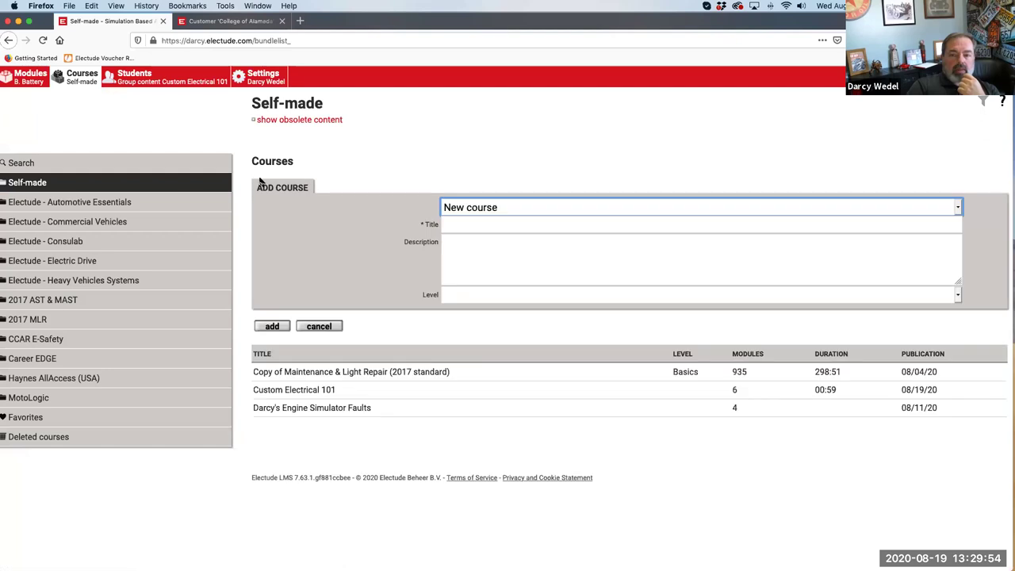
{"action": "left_click", "coordinate": [487, 211]}
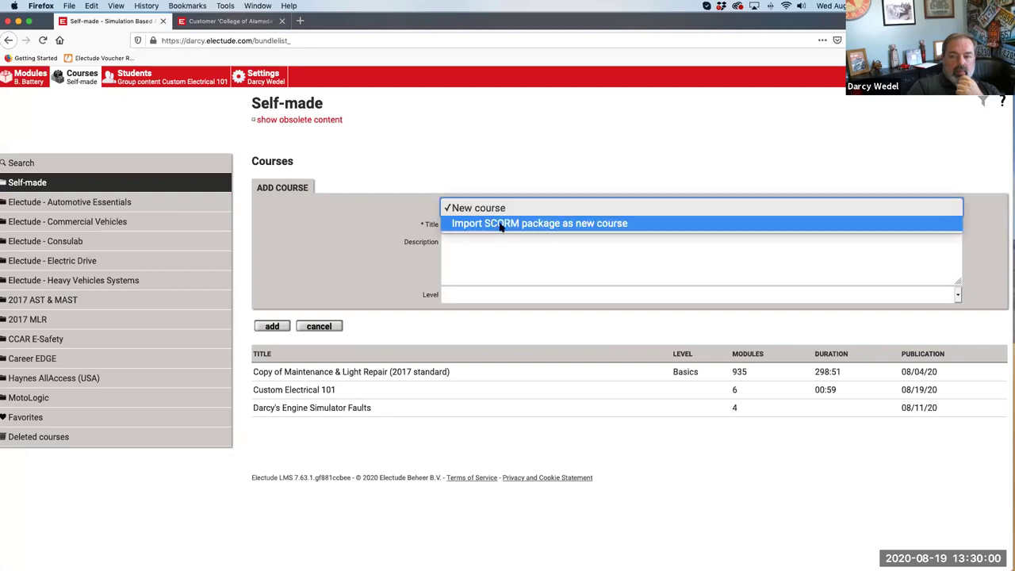
{"action": "left_click", "coordinate": [523, 165]}
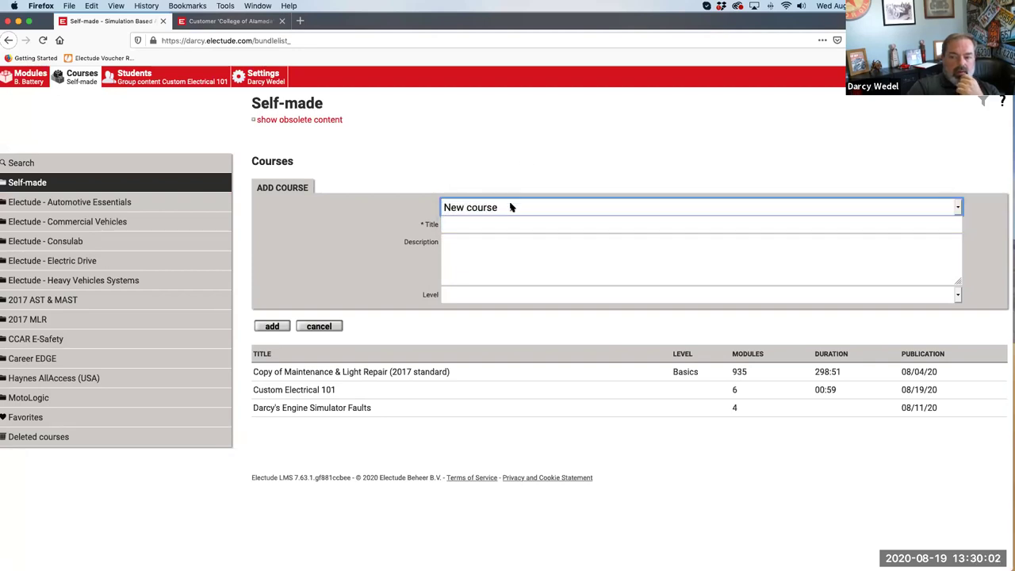
{"action": "left_click", "coordinate": [469, 225]}
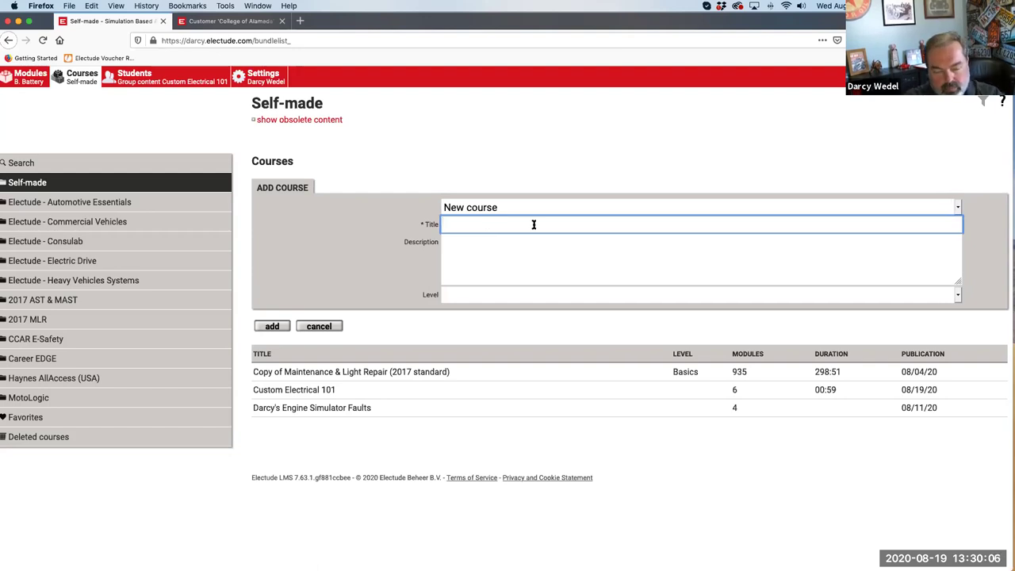
{"action": "type", "text": "Darcy"}
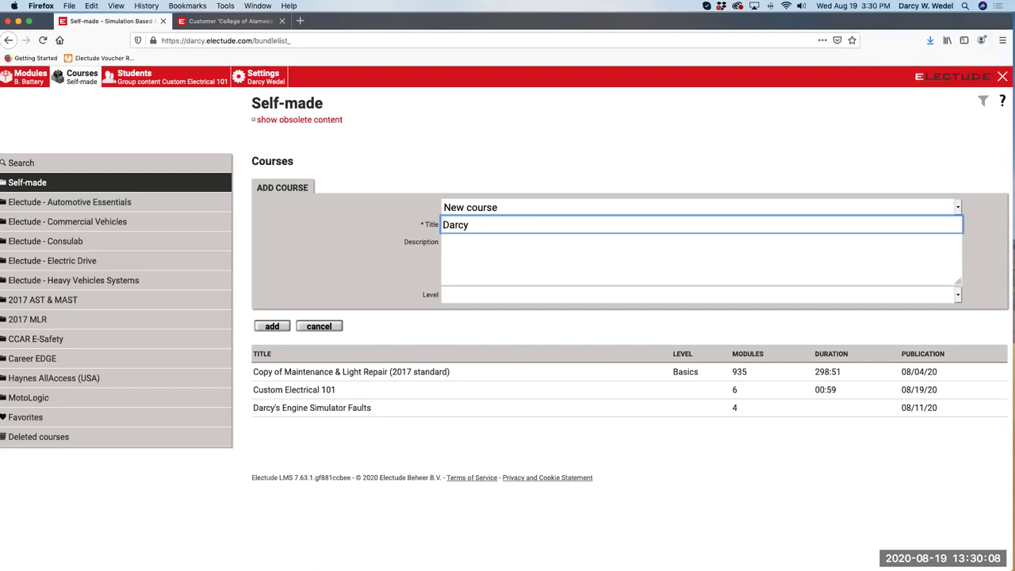
{"action": "key", "text": "BackSpace"}
{"action": "key", "text": "BackSpace"}
{"action": "key", "text": "BackSpace"}
{"action": "key", "text": "BackSpace"}
{"action": "key", "text": "BackSpace"}
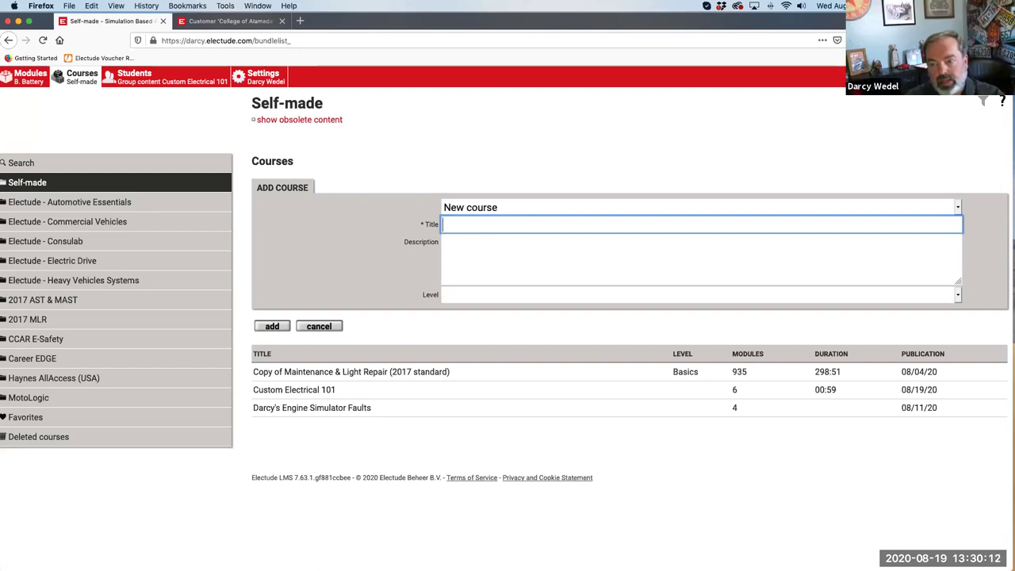
{"action": "left_click", "coordinate": [553, 210]}
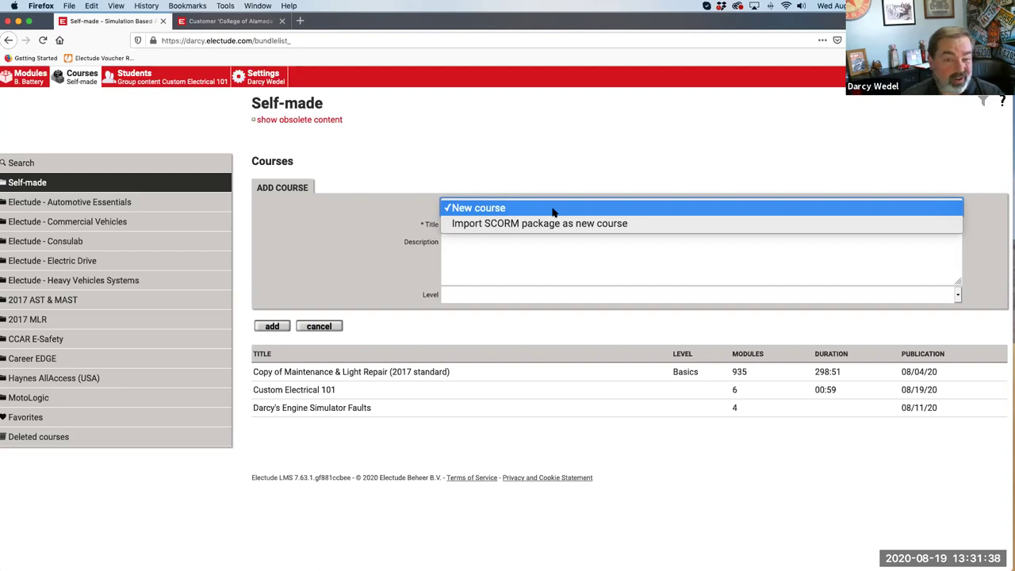
Add a module titled 'Introduction to Auto Shop' under I. Engine Repair > A. General
{"action": "left_click", "coordinate": [30, 82]}
{"action": "left_click", "coordinate": [30, 82]}
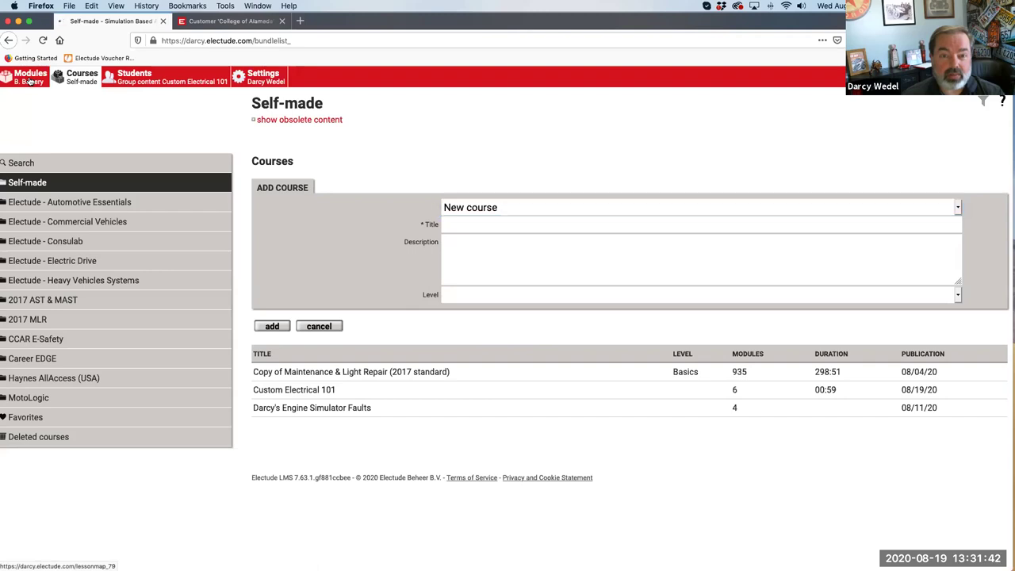
{"action": "left_click", "coordinate": [44, 241]}
{"action": "left_click", "coordinate": [306, 198]}
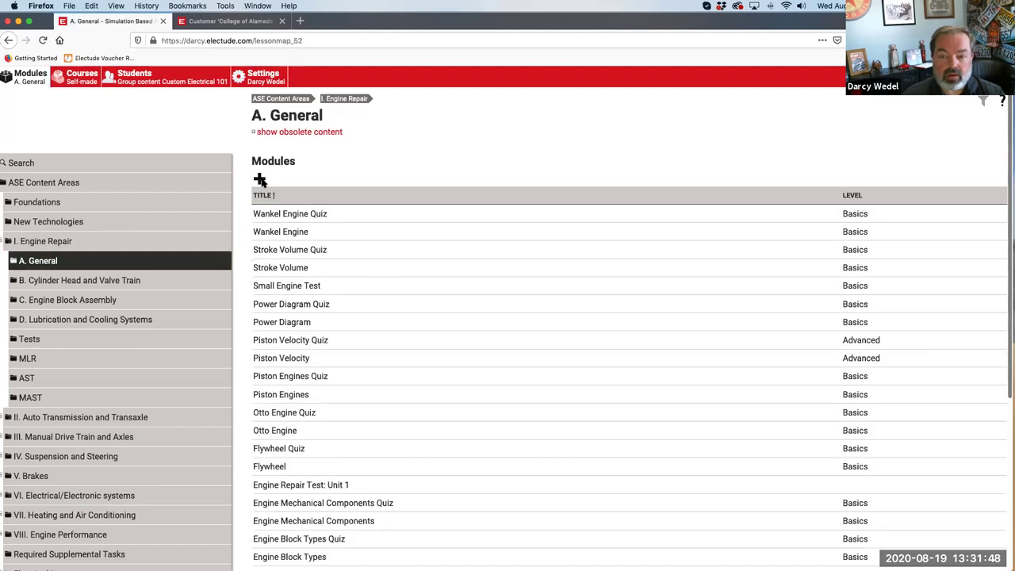
{"action": "left_click", "coordinate": [260, 181]}
{"action": "left_click", "coordinate": [470, 225]}
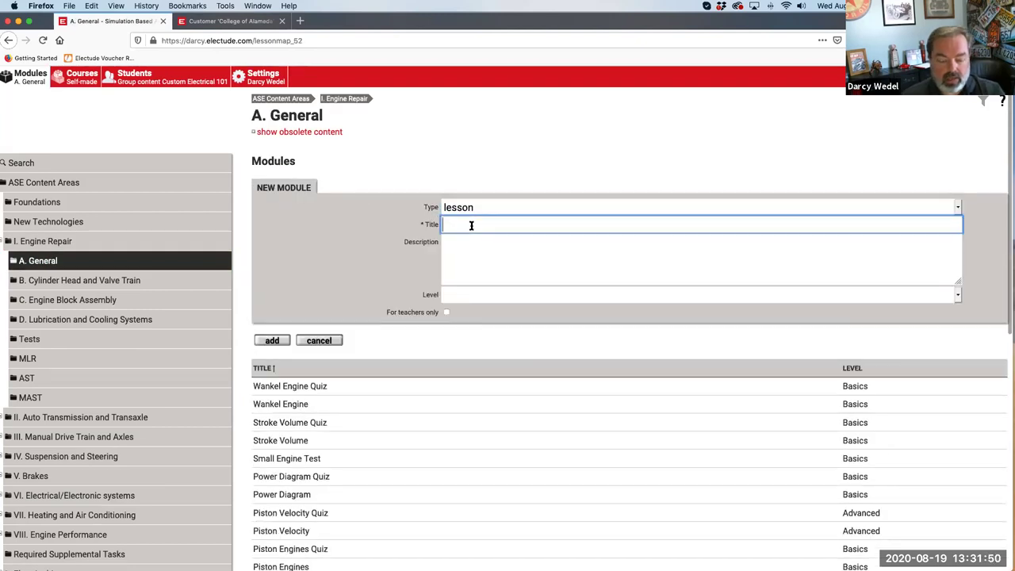
{"action": "type", "text": "DArc"}
{"action": "key", "text": "BackSpace"}
{"action": "key", "text": "BackSpace"}
{"action": "key", "text": "BackSpace"}
{"action": "key", "text": "BackSpace"}
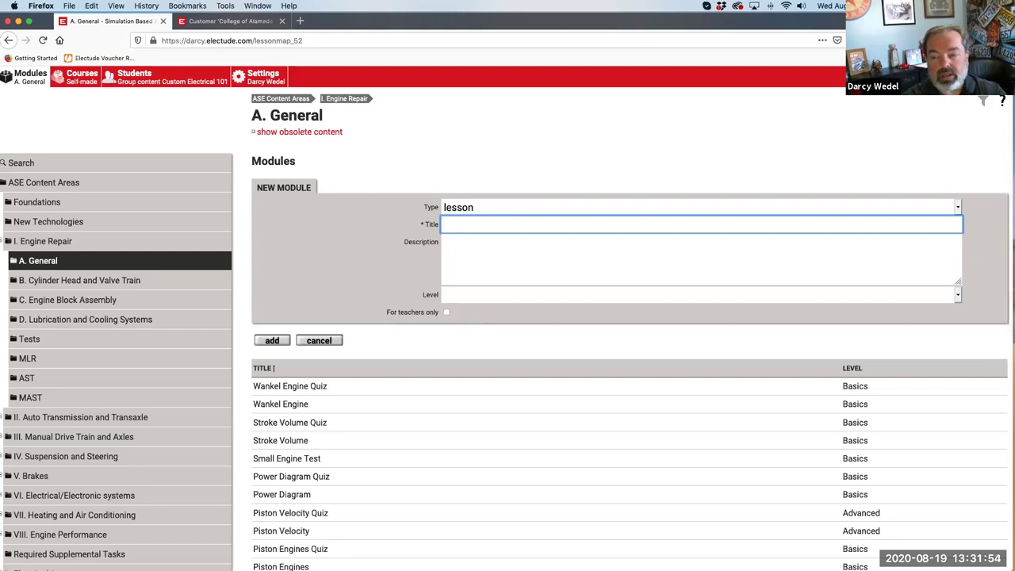
{"action": "type", "text": "Intr"}
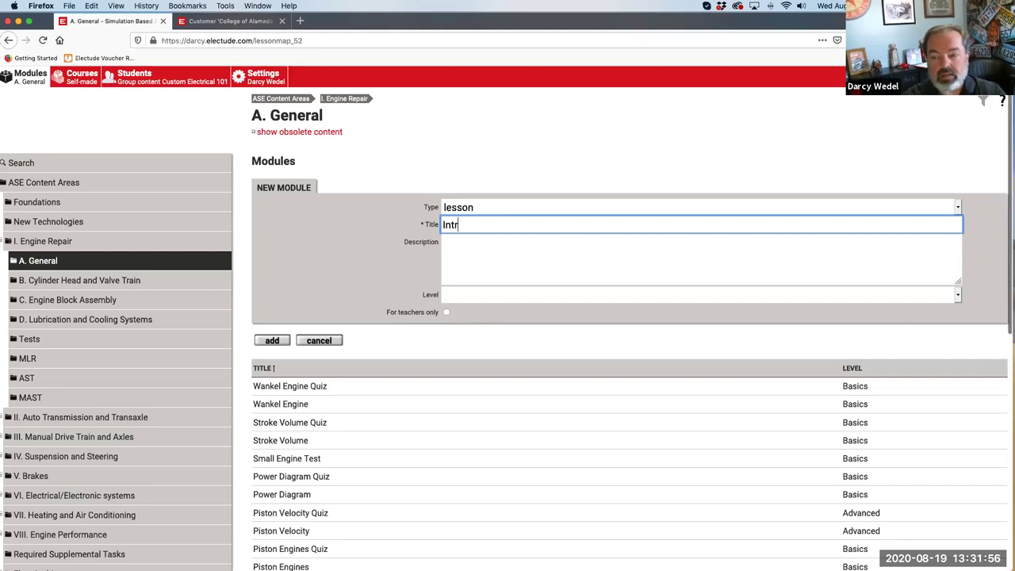
{"action": "type", "text": "oduction to "}
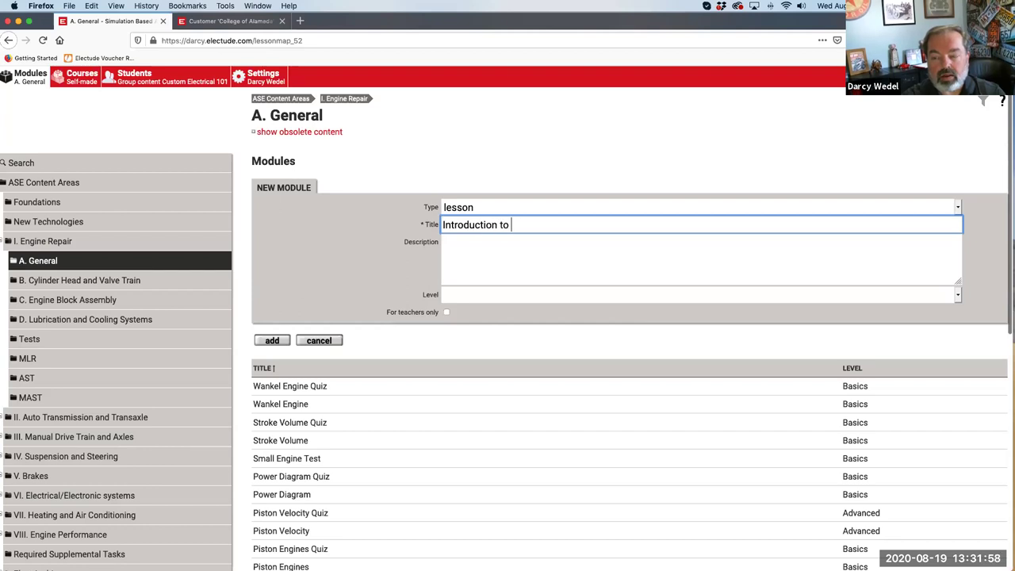
{"action": "type", "text": "Auto Shop"}
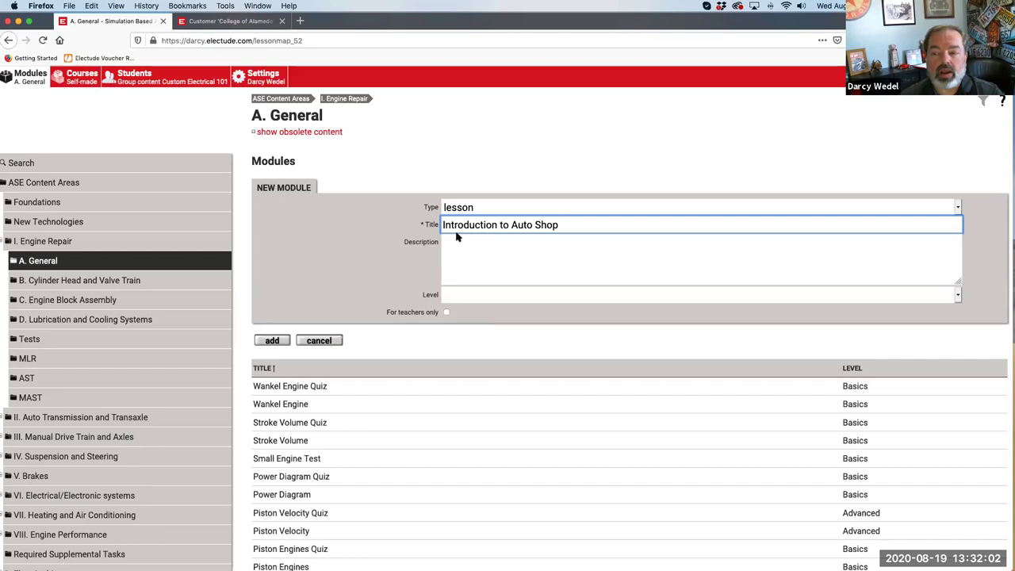
{"action": "left_click", "coordinate": [267, 341]}
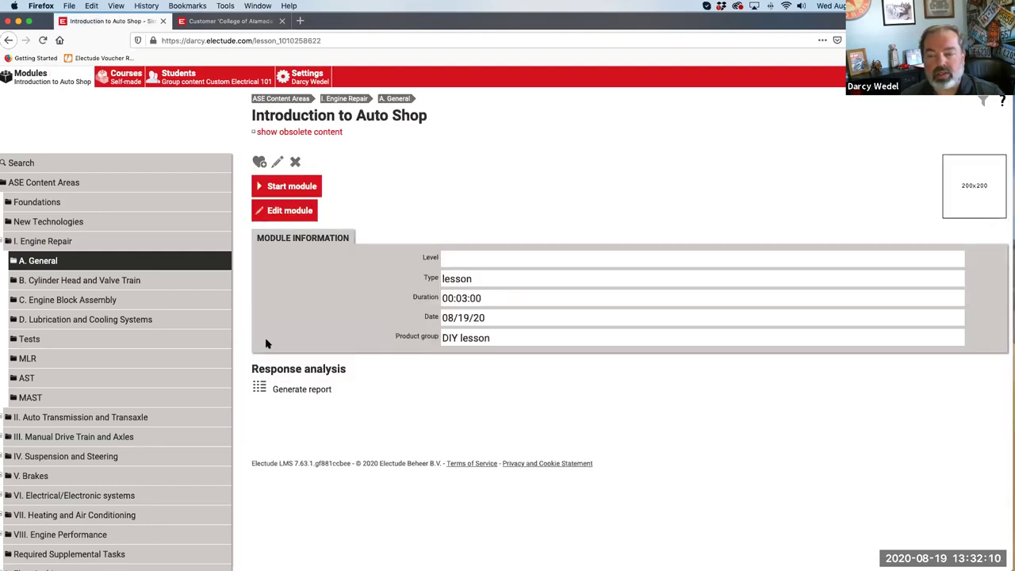
{"action": "left_click", "coordinate": [293, 212]}
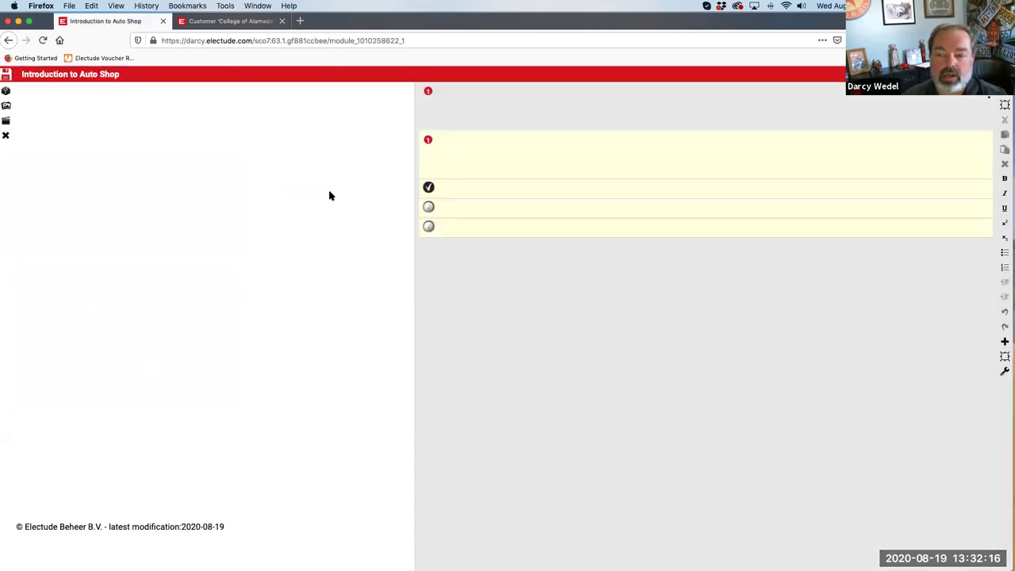
{"action": "left_click", "coordinate": [462, 114]}
{"action": "type", "text": "dfdfgfdgdfgdfgdfg"}
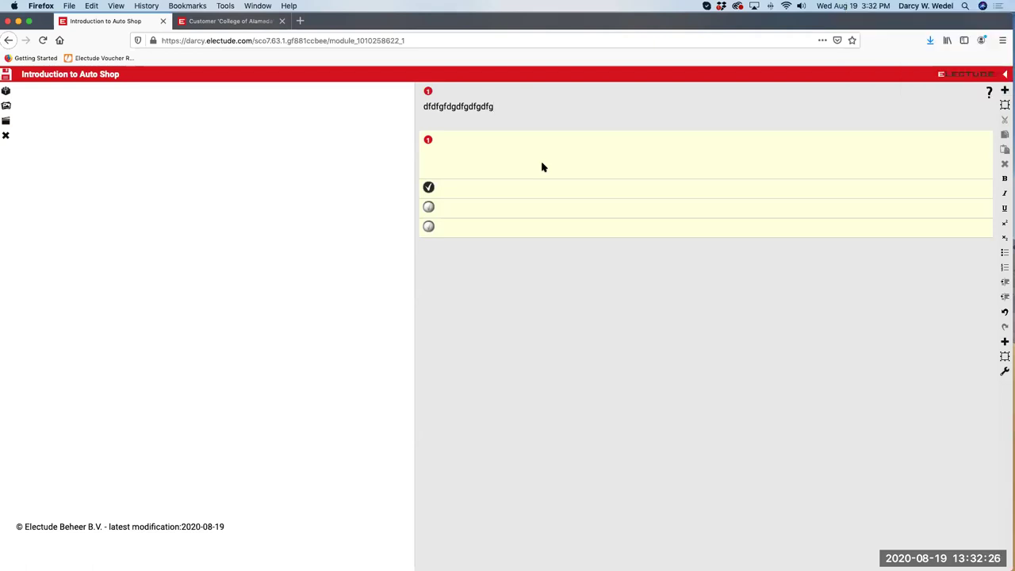
{"action": "left_click", "coordinate": [1005, 74]}
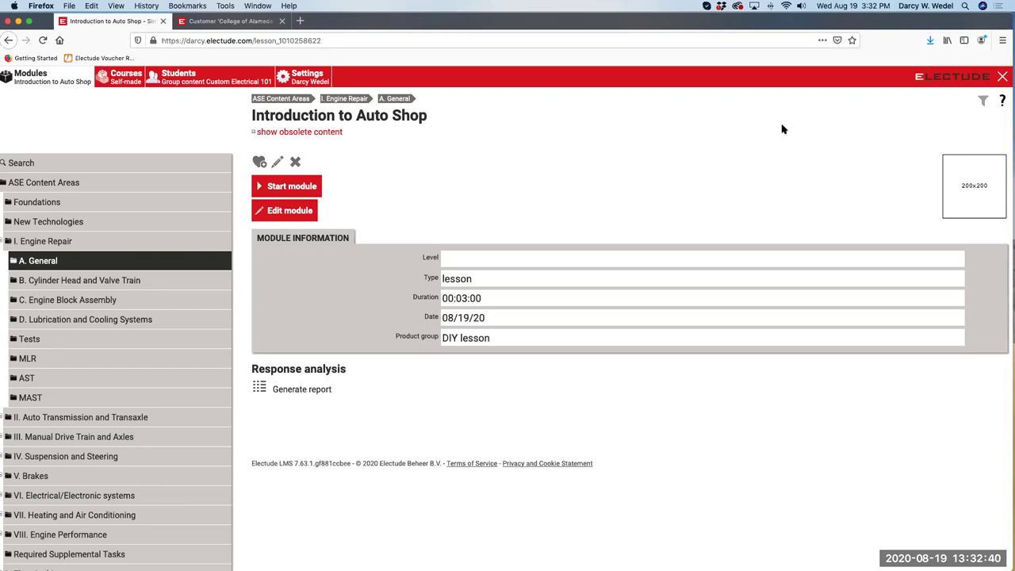
{"action": "scroll", "coordinate": [164, 268], "scroll_direction": "down", "scroll_amount": 3}
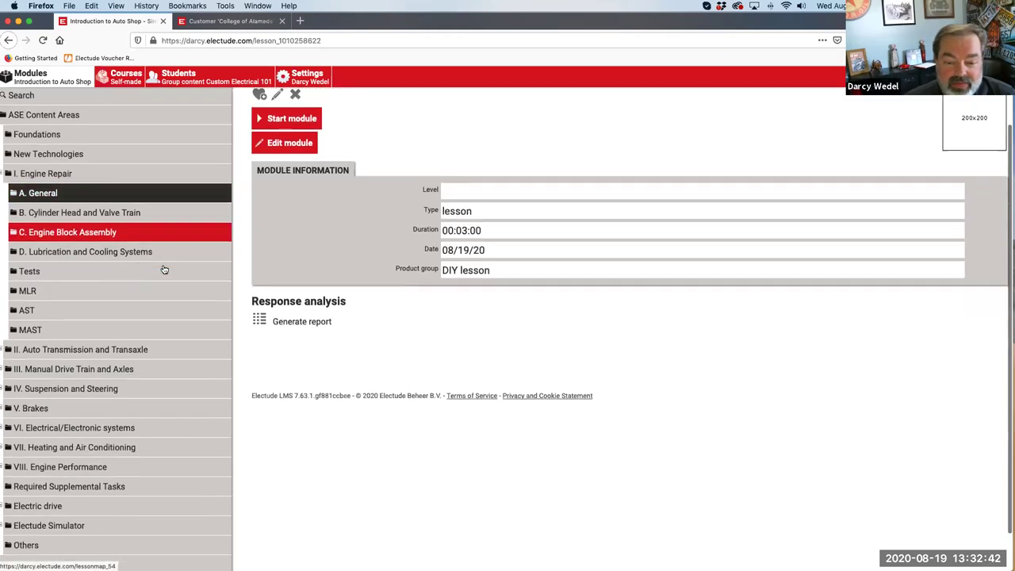
{"action": "scroll", "coordinate": [164, 269], "scroll_direction": "up", "scroll_amount": 3}
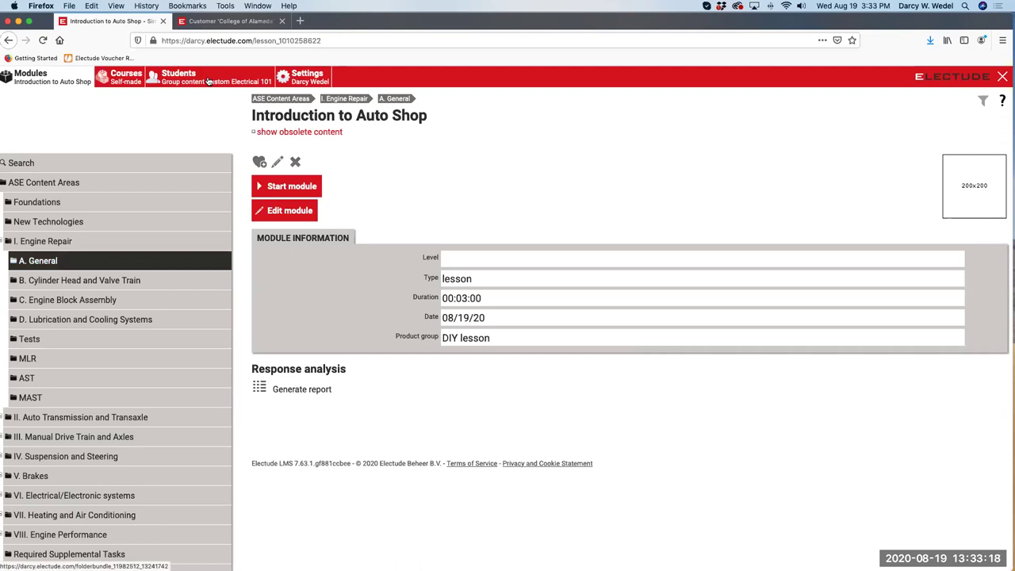
Browse groups Campus A, 1210 Electrial, 1300 Brakes and Campus B, then open Auto Transmissions' Automatic Transmission - Specialist course
{"action": "left_click", "coordinate": [129, 78]}
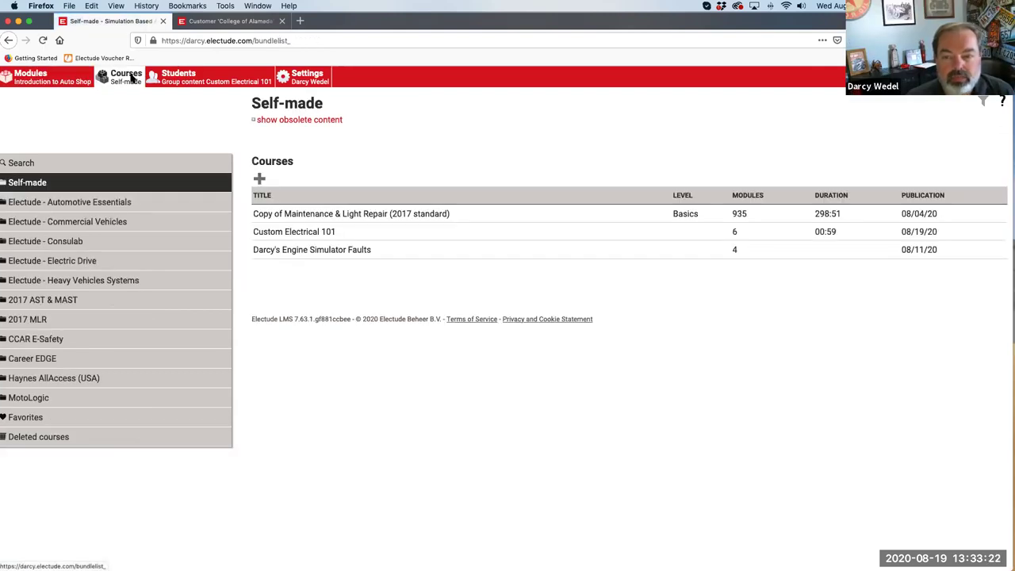
{"action": "left_click", "coordinate": [190, 80]}
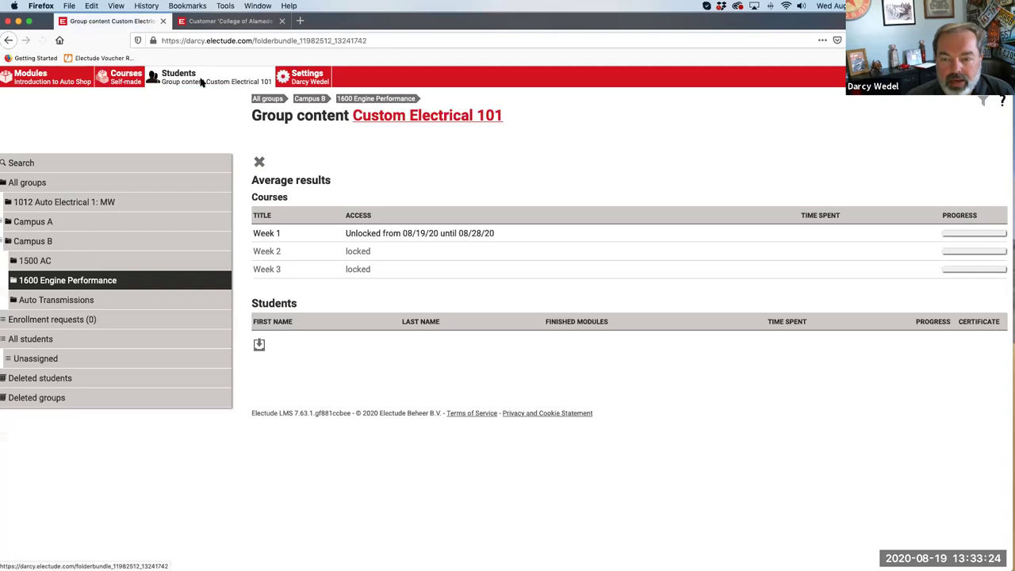
{"action": "left_click", "coordinate": [86, 227]}
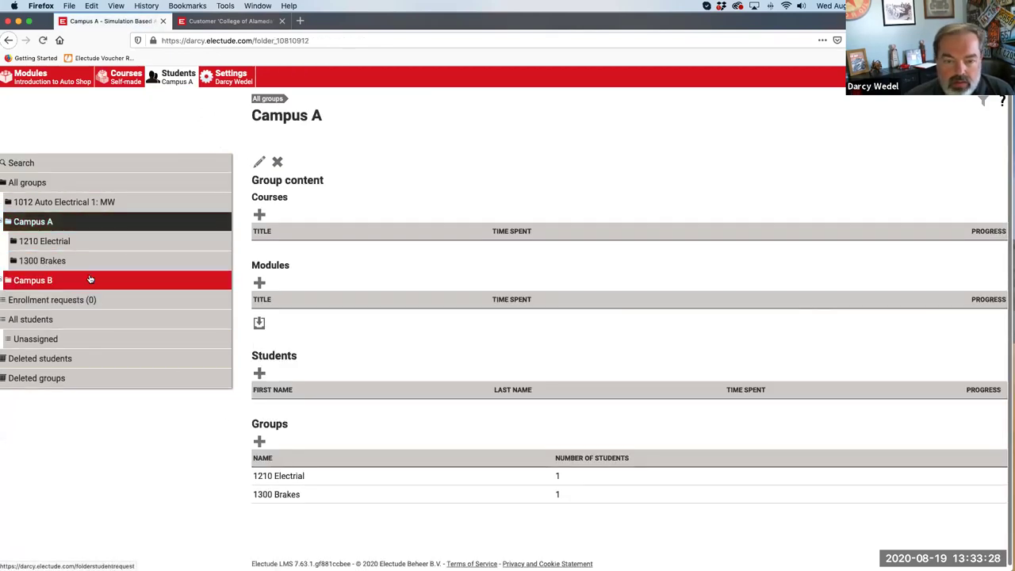
{"action": "left_click", "coordinate": [308, 475]}
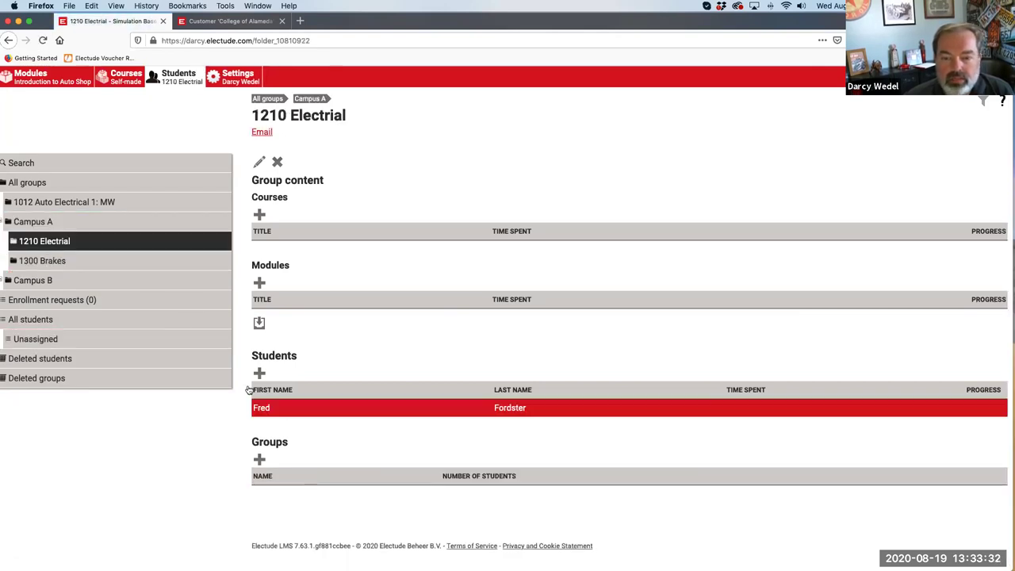
{"action": "left_click", "coordinate": [131, 262]}
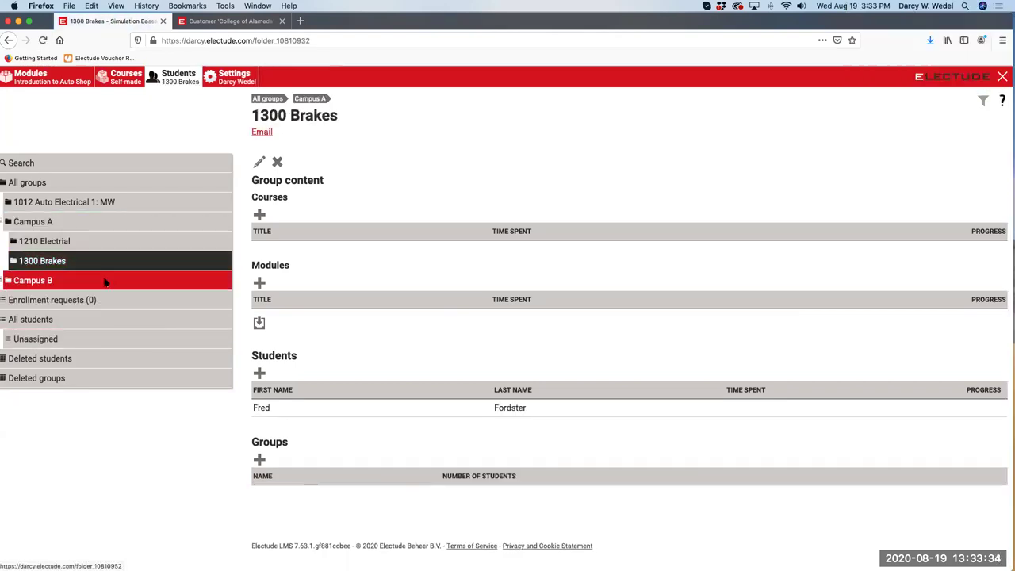
{"action": "left_click", "coordinate": [91, 300]}
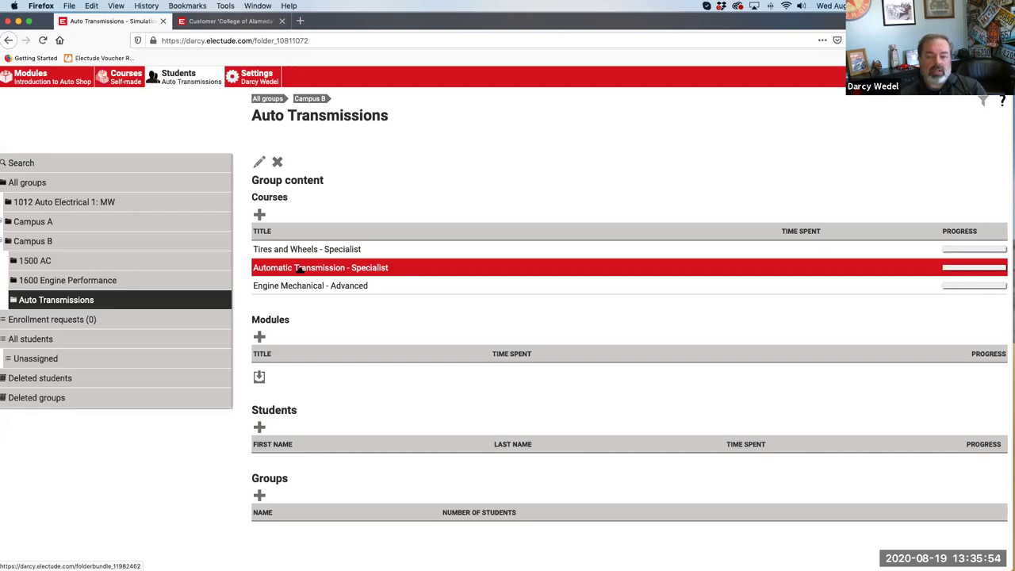
{"action": "left_click", "coordinate": [299, 270]}
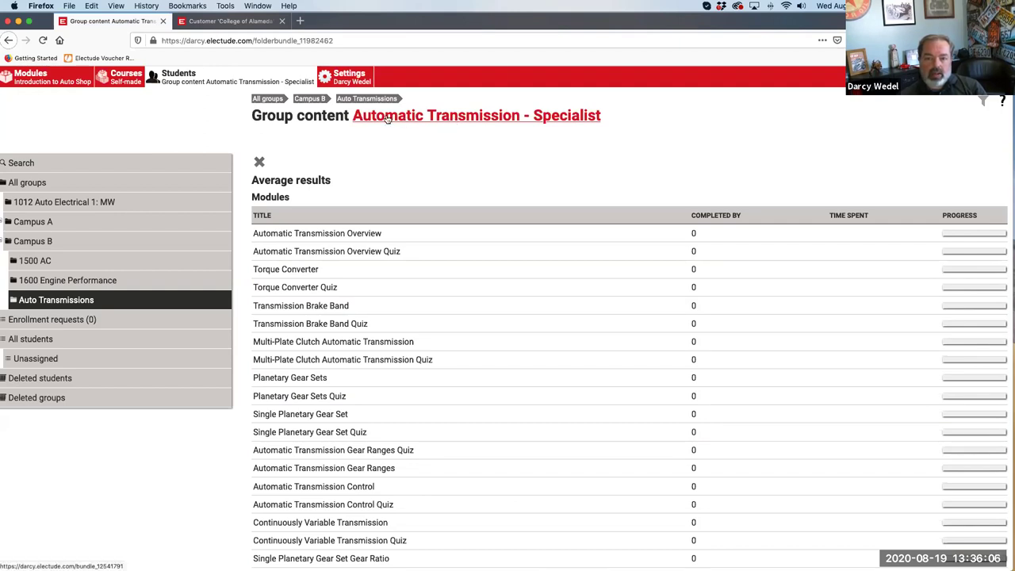
{"action": "left_click", "coordinate": [458, 115]}
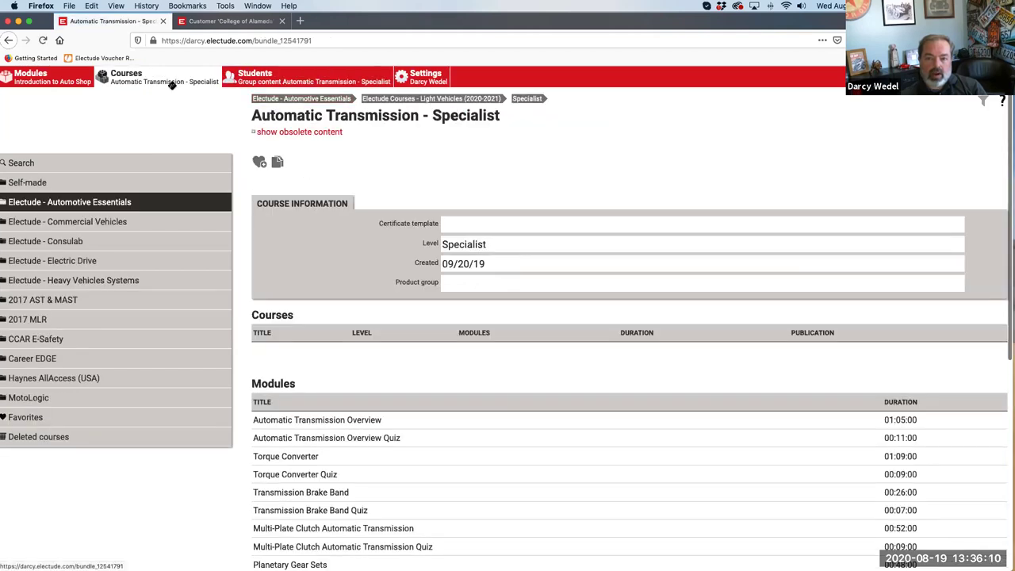
Copy the Automatic Transmission - Specialist course, then open the copy from Self-made for editing
{"action": "scroll", "coordinate": [364, 270], "scroll_direction": "down", "scroll_amount": 5}
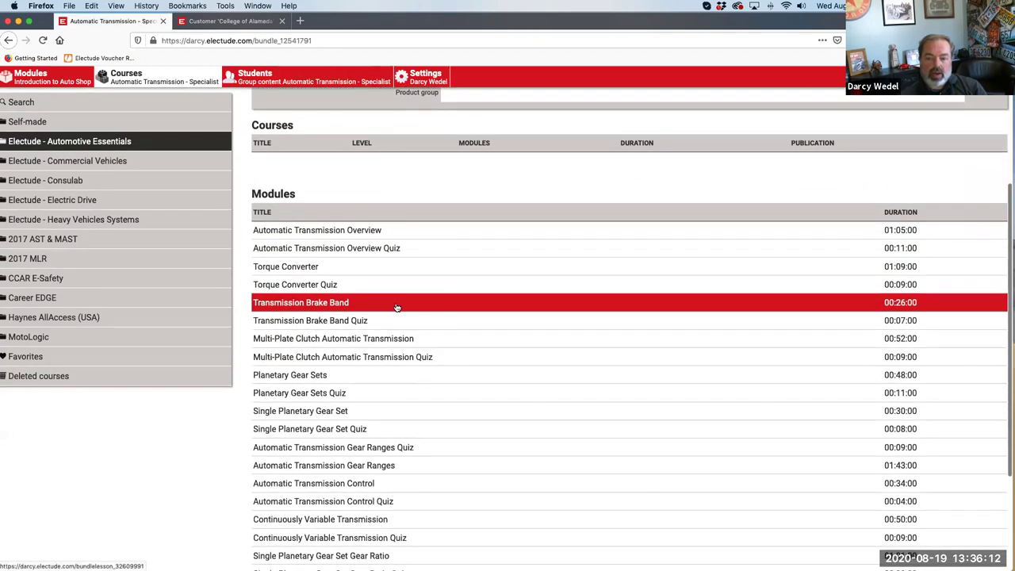
{"action": "scroll", "coordinate": [396, 305], "scroll_direction": "up", "scroll_amount": 3}
{"action": "scroll", "coordinate": [396, 307], "scroll_direction": "up", "scroll_amount": 3}
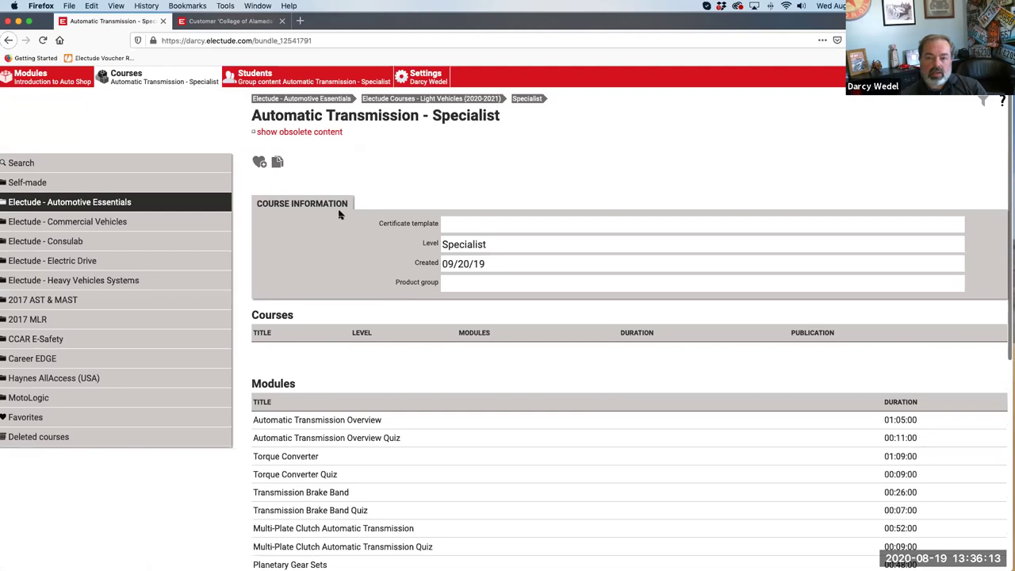
{"action": "left_click", "coordinate": [277, 162]}
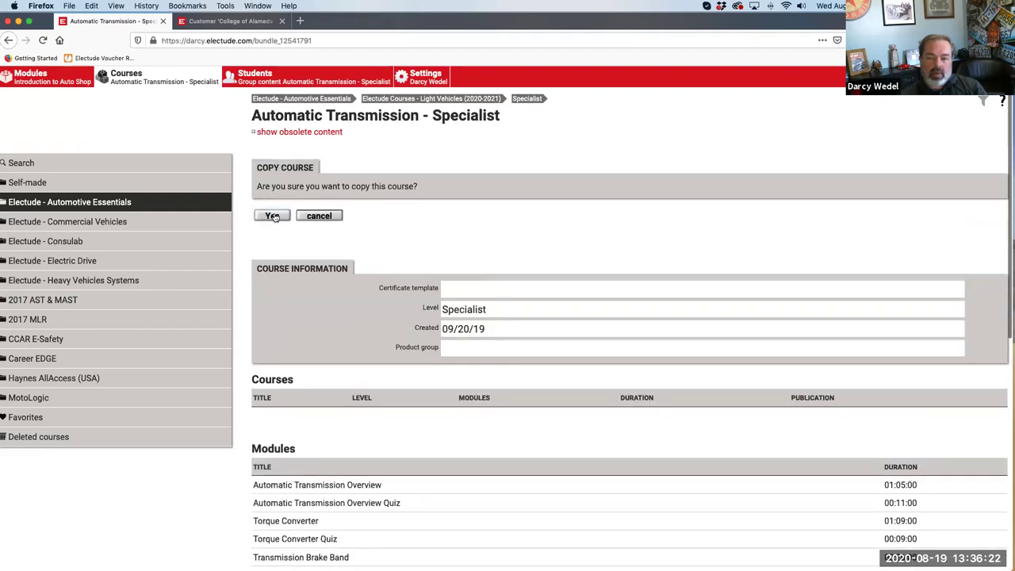
{"action": "left_click", "coordinate": [274, 216]}
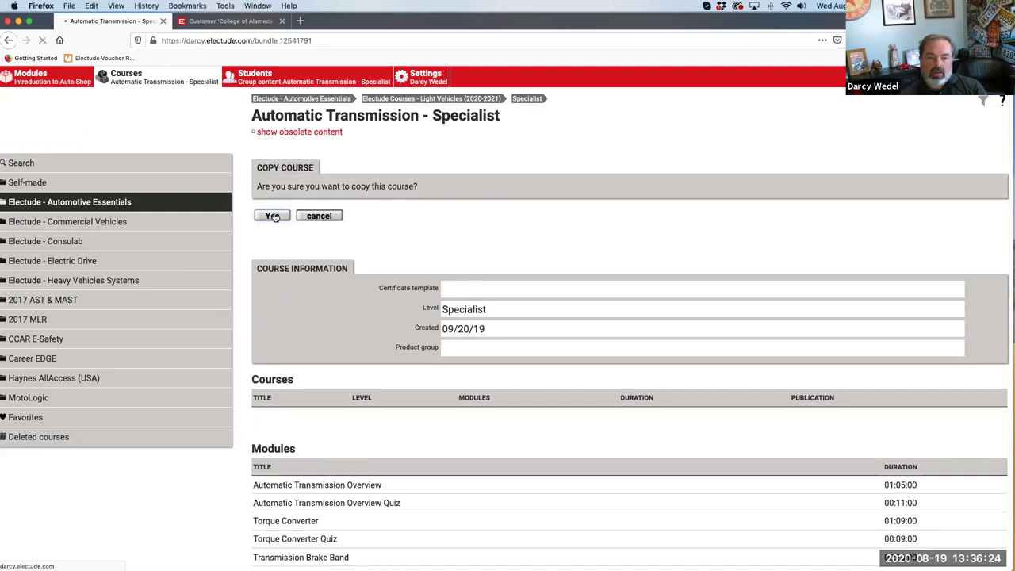
{"action": "left_click", "coordinate": [92, 189]}
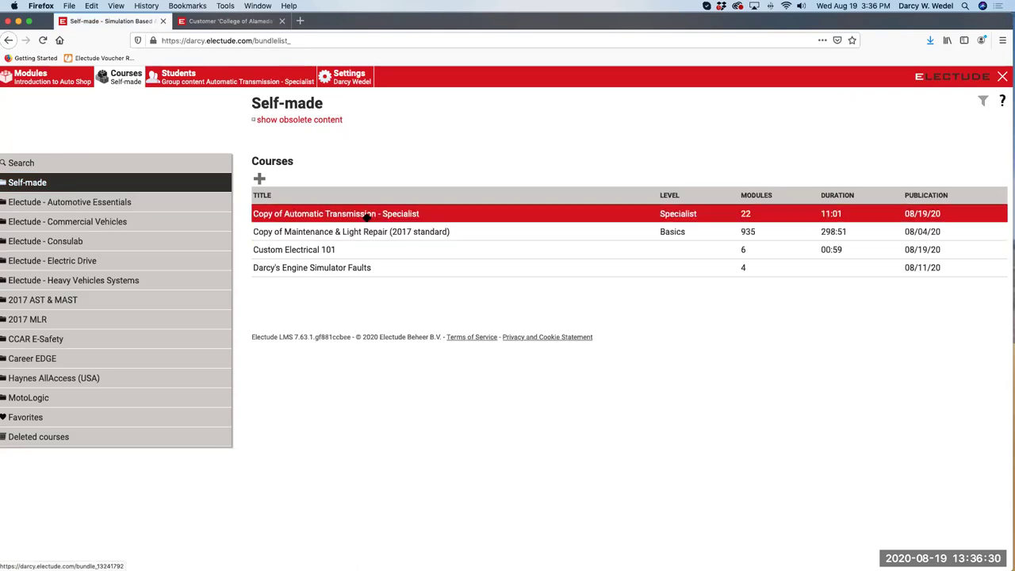
{"action": "left_click", "coordinate": [302, 216]}
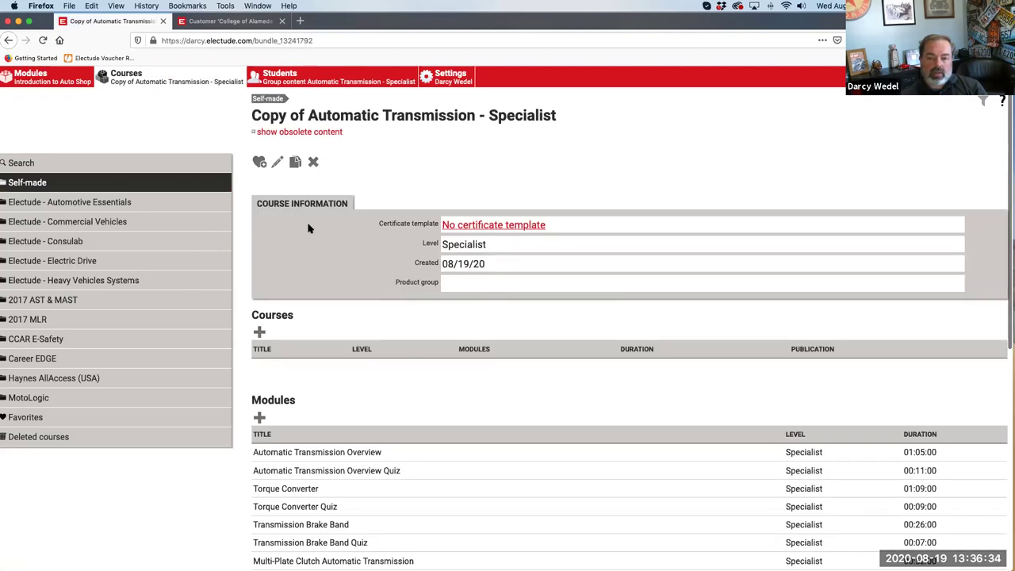
{"action": "left_click", "coordinate": [277, 162]}
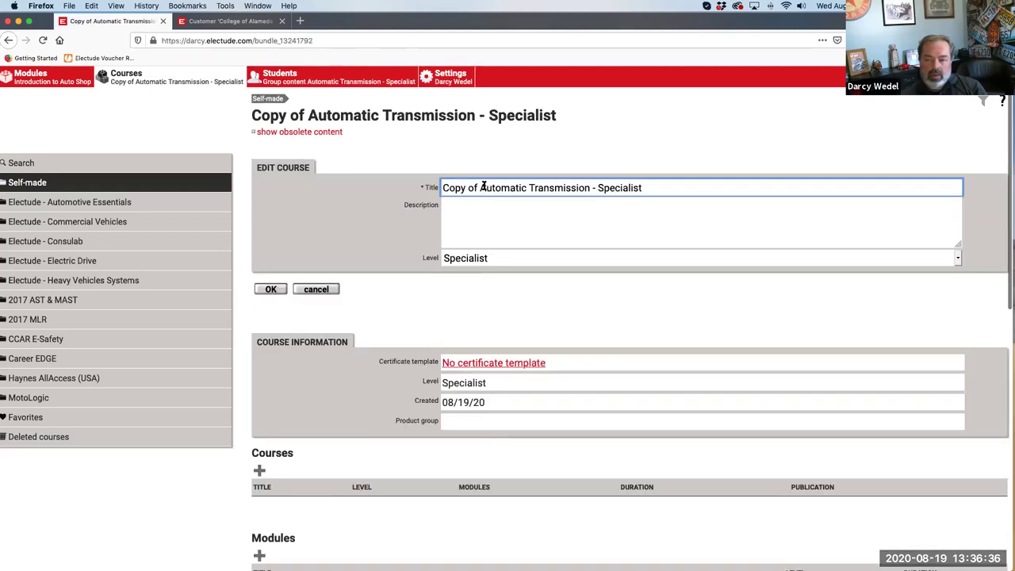
Replace 'Copy of' in the course title with the instructor's name and save
{"action": "left_click_drag", "start_coordinate": [479, 187], "coordinate": [432, 187]}
{"action": "type", "text": "Darcy"}
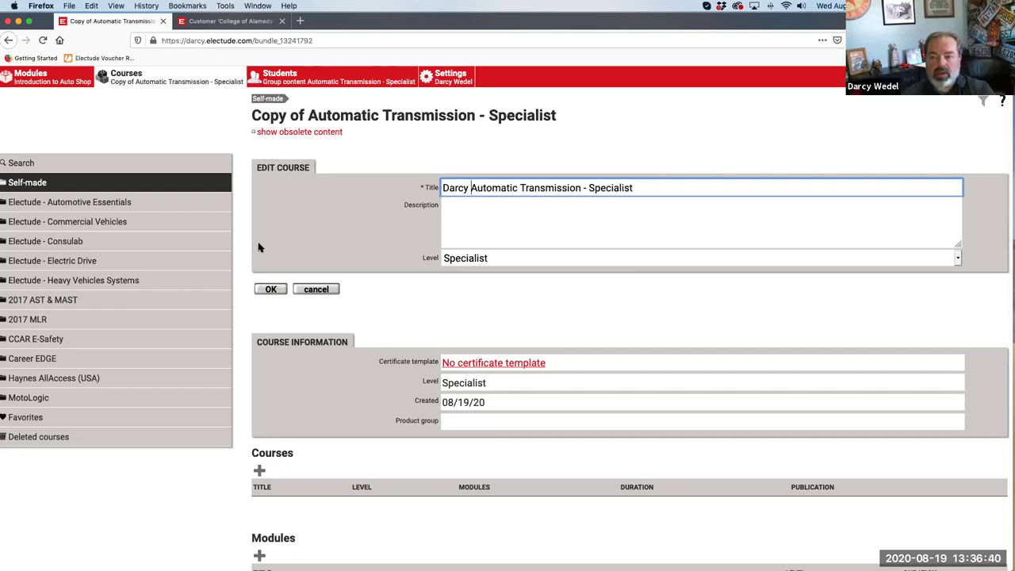
{"action": "left_click", "coordinate": [271, 289]}
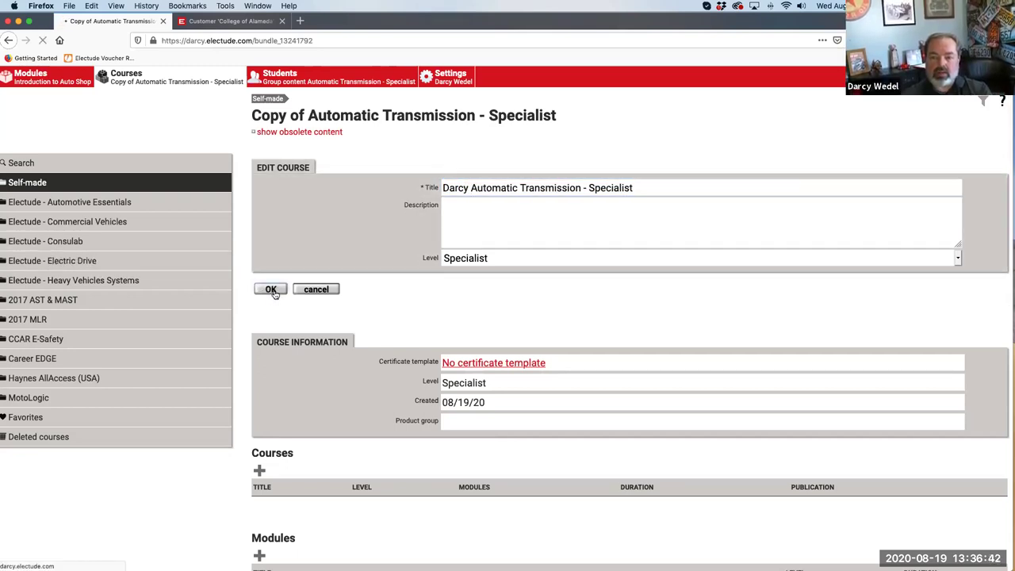
Reopen the renamed Automatic Transmission - Specialist course from the Self-made list
{"action": "scroll", "coordinate": [317, 329], "scroll_direction": "down", "scroll_amount": 4}
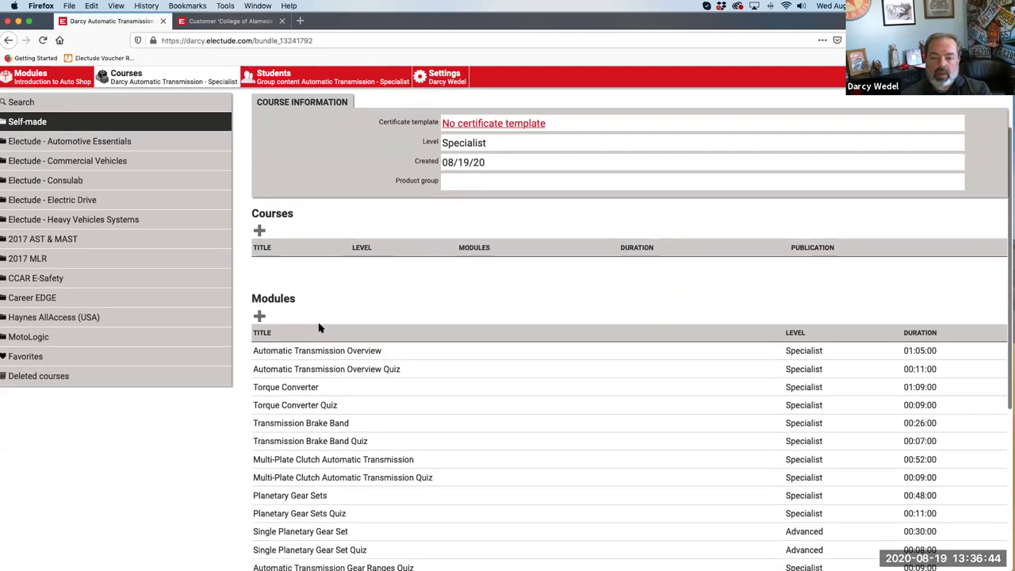
{"action": "left_click", "coordinate": [311, 422]}
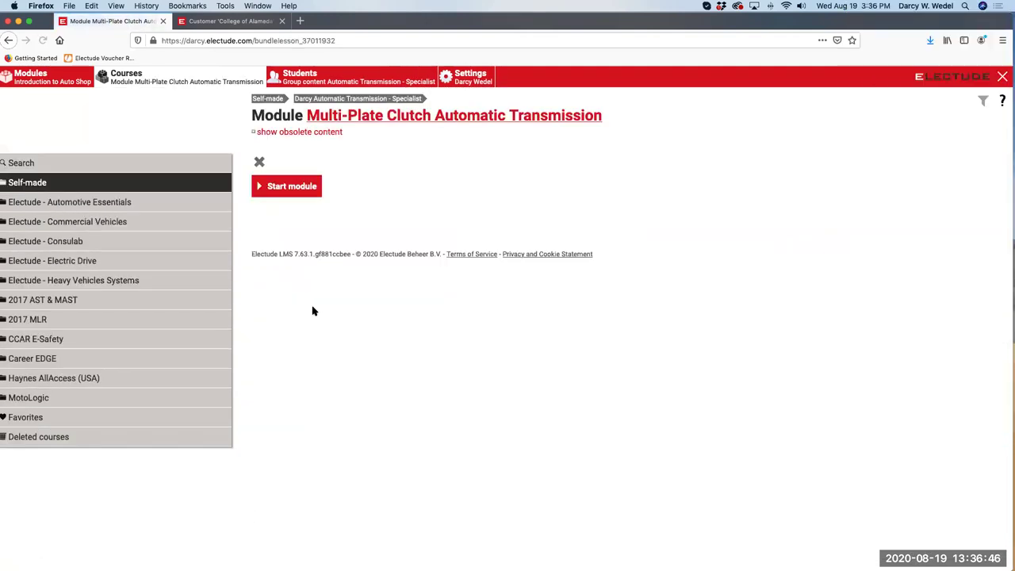
{"action": "left_click", "coordinate": [107, 182]}
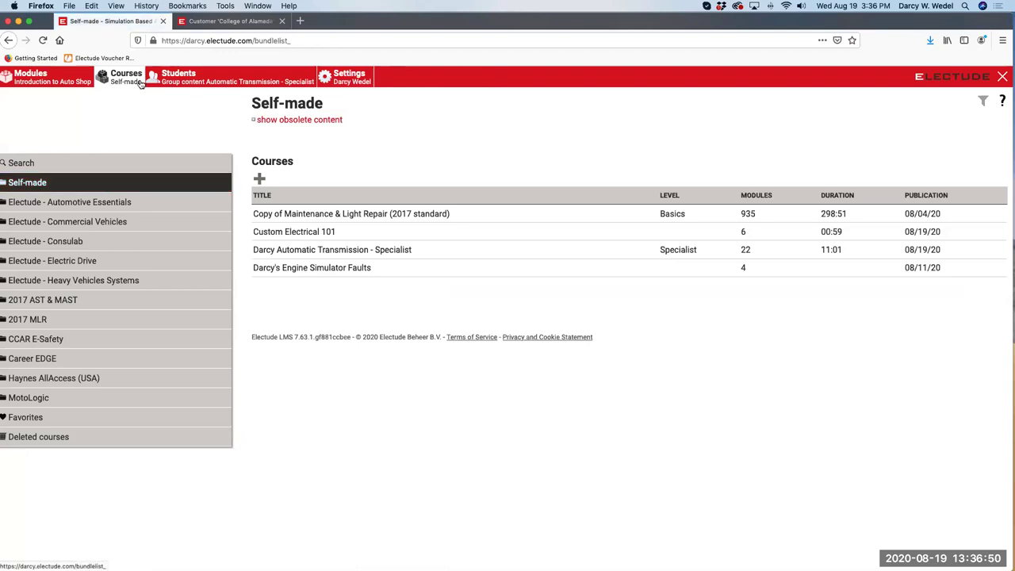
{"action": "left_click", "coordinate": [297, 254]}
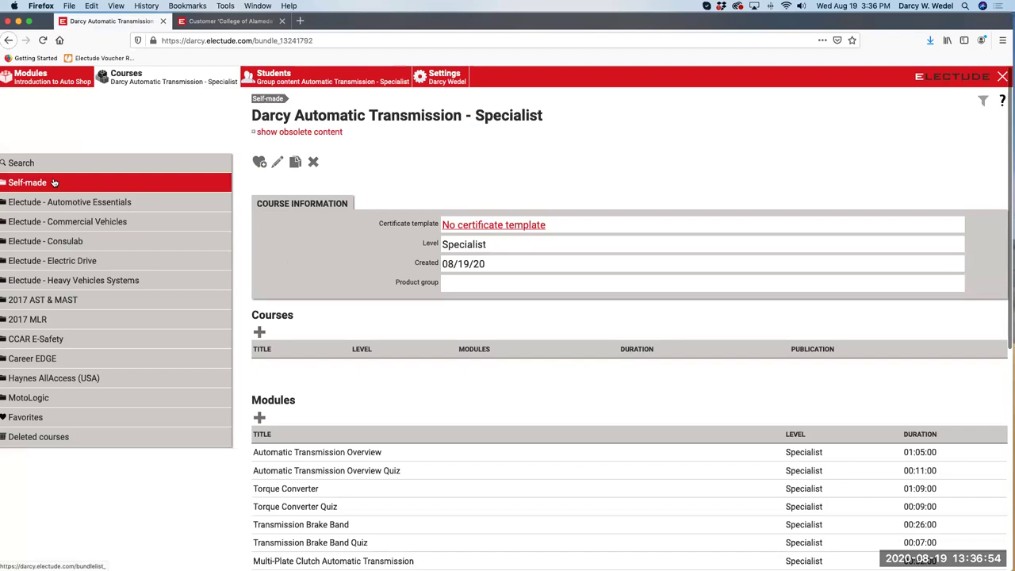
{"action": "left_click", "coordinate": [54, 182]}
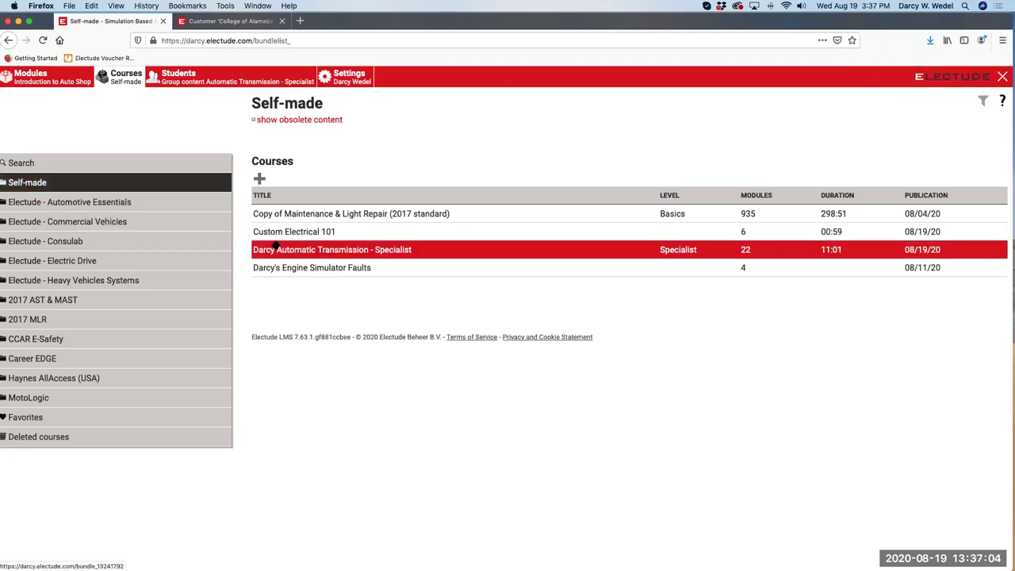
{"action": "left_click", "coordinate": [322, 253]}
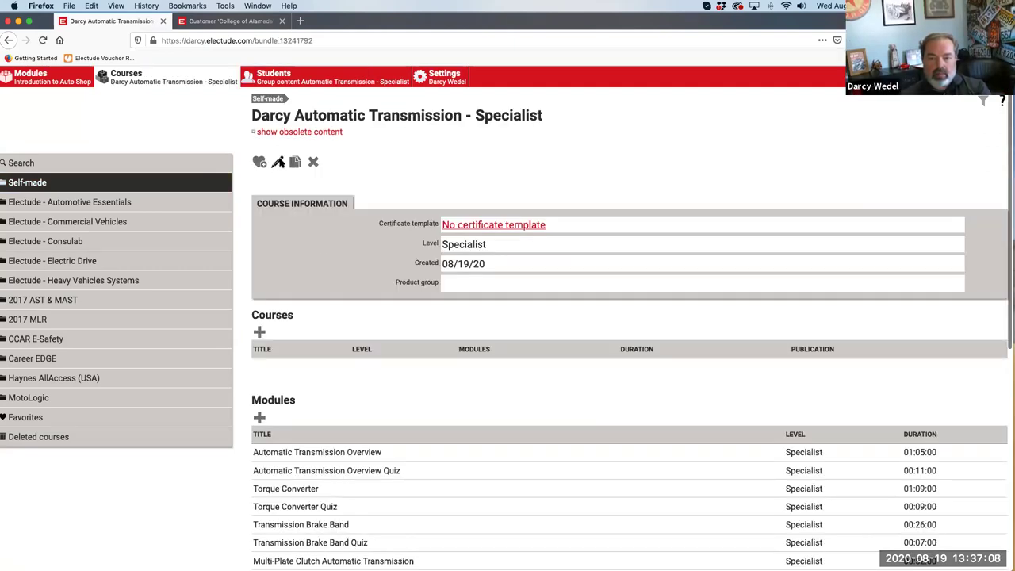
In course edit mode, drag Planetary Gear Sets into first place and Planetary Gear Sets Quiz into second
{"action": "left_click", "coordinate": [278, 162]}
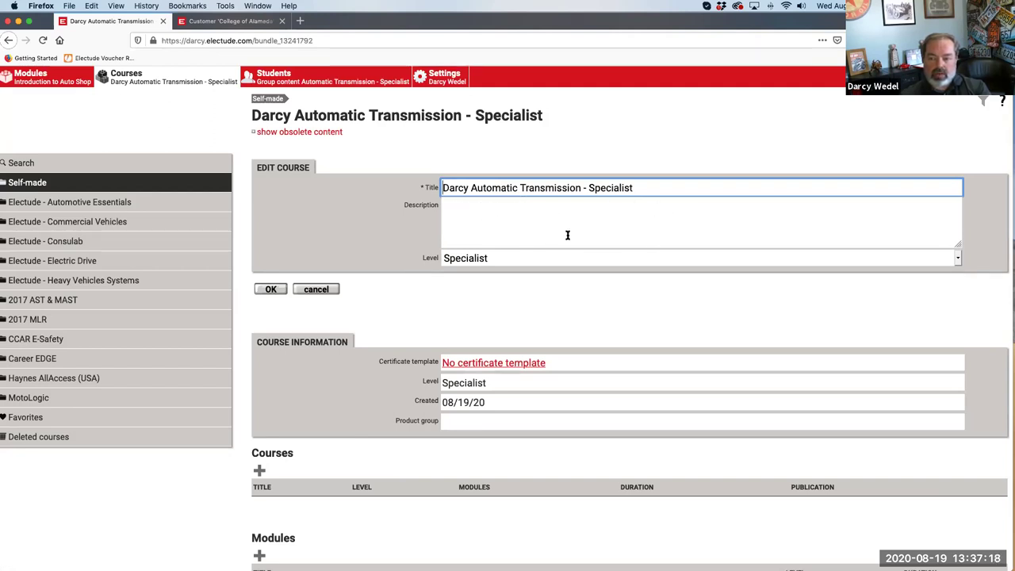
{"action": "scroll", "coordinate": [560, 226], "scroll_direction": "down", "scroll_amount": 5}
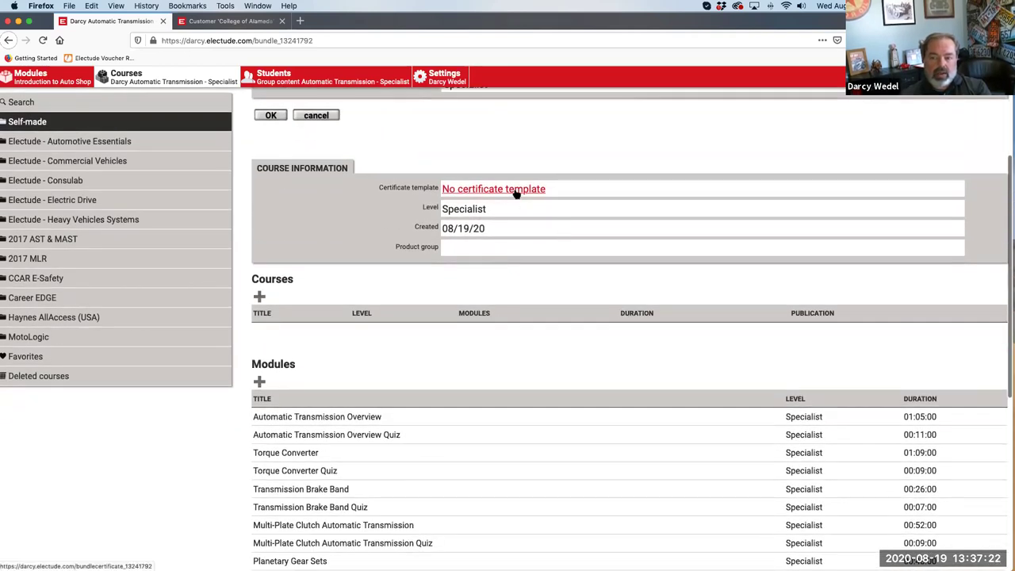
{"action": "scroll", "coordinate": [515, 193], "scroll_direction": "down", "scroll_amount": 3}
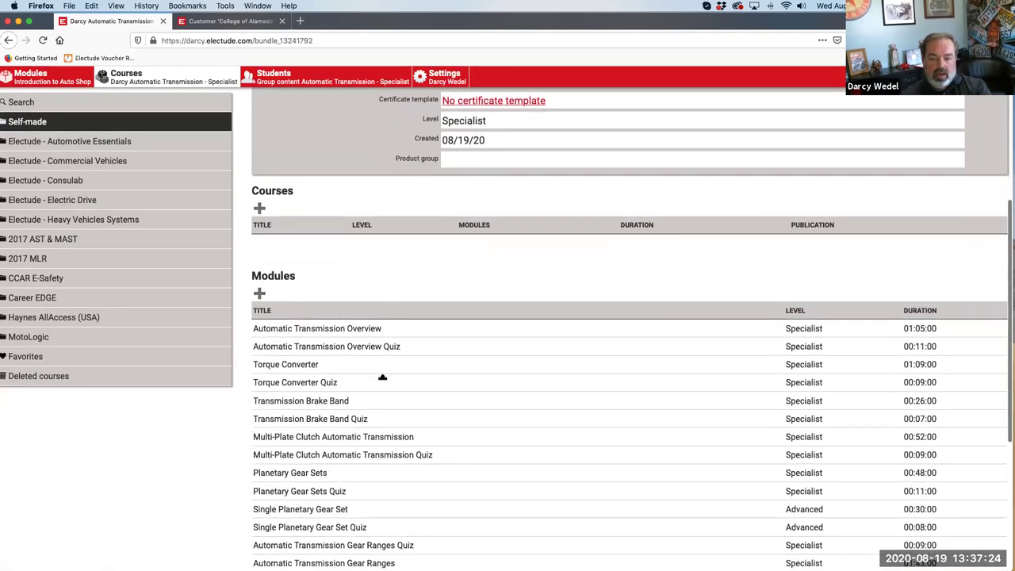
{"action": "left_click_drag", "start_coordinate": [304, 461], "coordinate": [313, 305]}
{"action": "left_click_drag", "start_coordinate": [301, 477], "coordinate": [284, 346]}
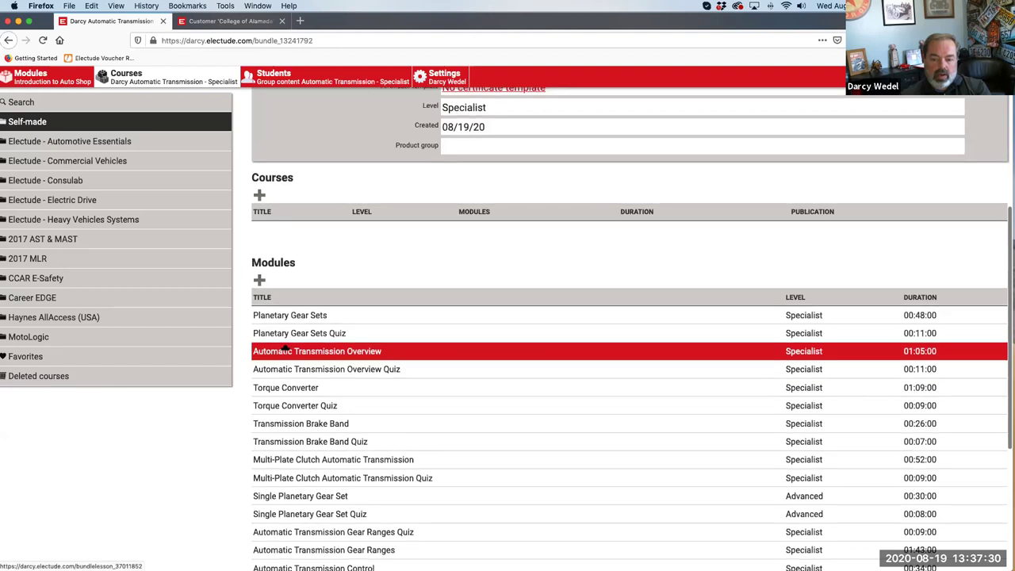
{"action": "scroll", "coordinate": [285, 349], "scroll_direction": "down", "scroll_amount": 5}
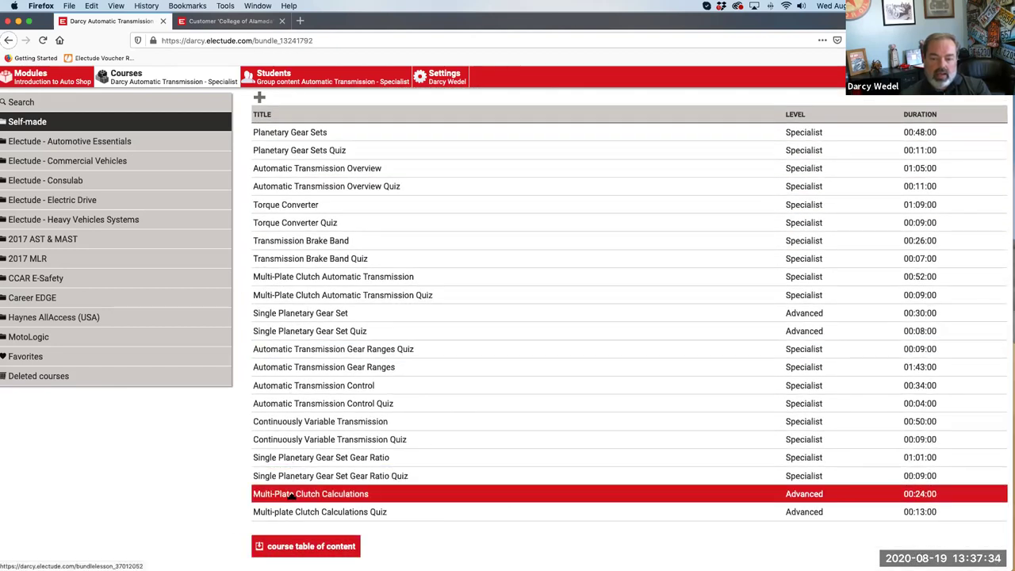
Preview the Multi-Plate Clutch Calculations lesson pages: Friction Coefficient, Clamping Force and Area of the Actuating Piston
{"action": "left_click", "coordinate": [291, 495]}
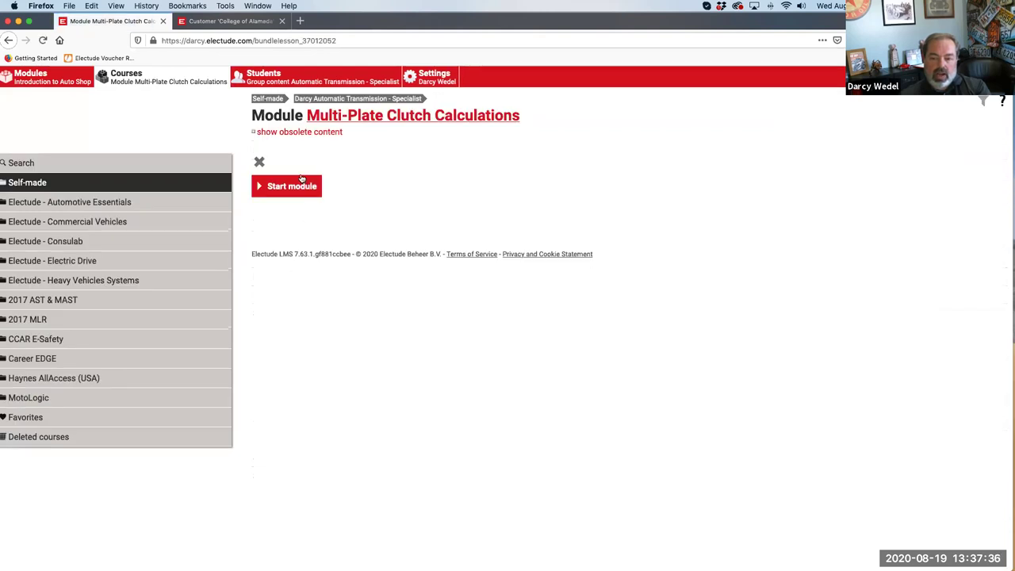
{"action": "left_click", "coordinate": [291, 191]}
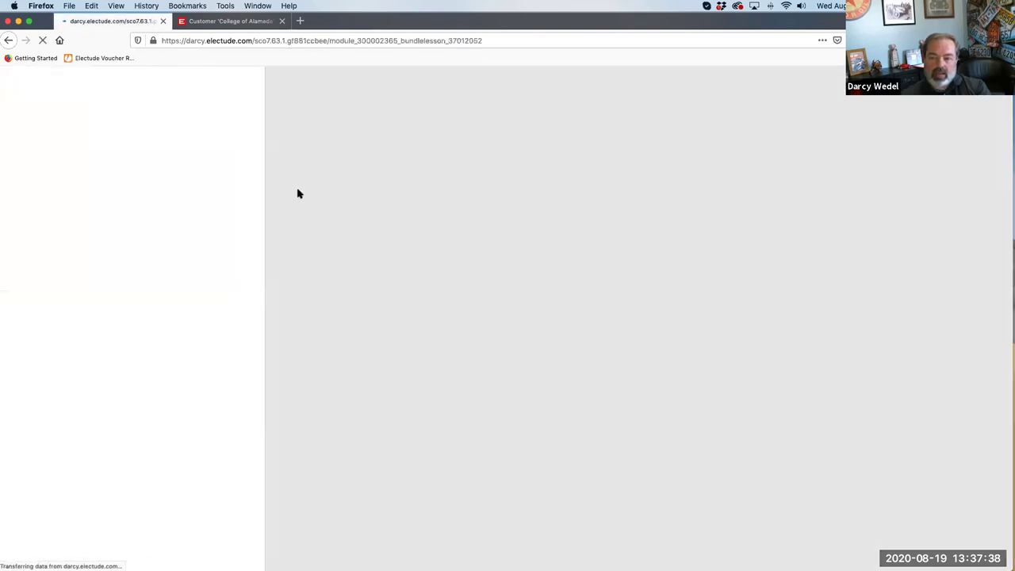
{"action": "left_click", "coordinate": [440, 91]}
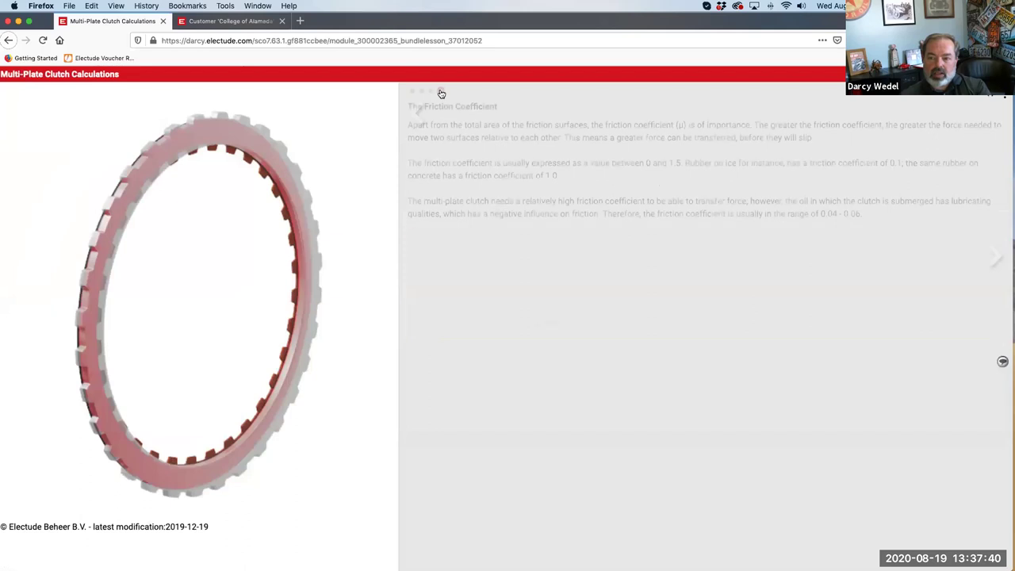
{"action": "left_click", "coordinate": [431, 91]}
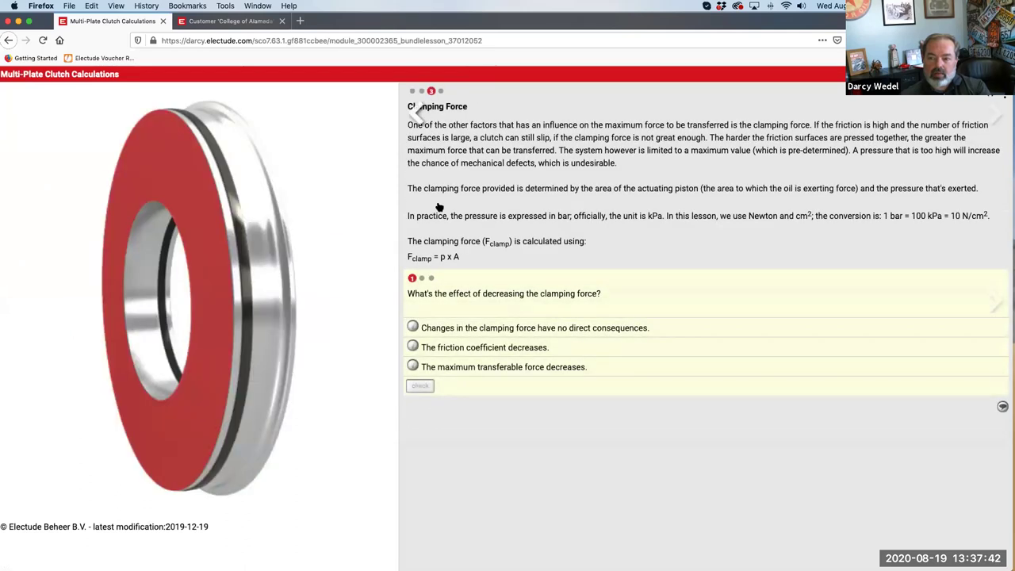
{"action": "left_click", "coordinate": [431, 278]}
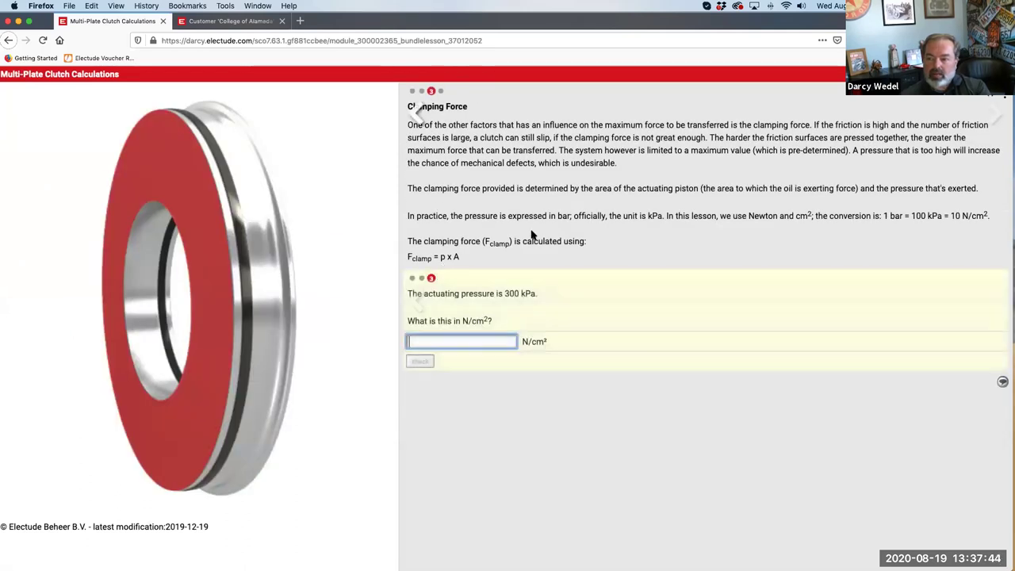
{"action": "left_click", "coordinate": [422, 92]}
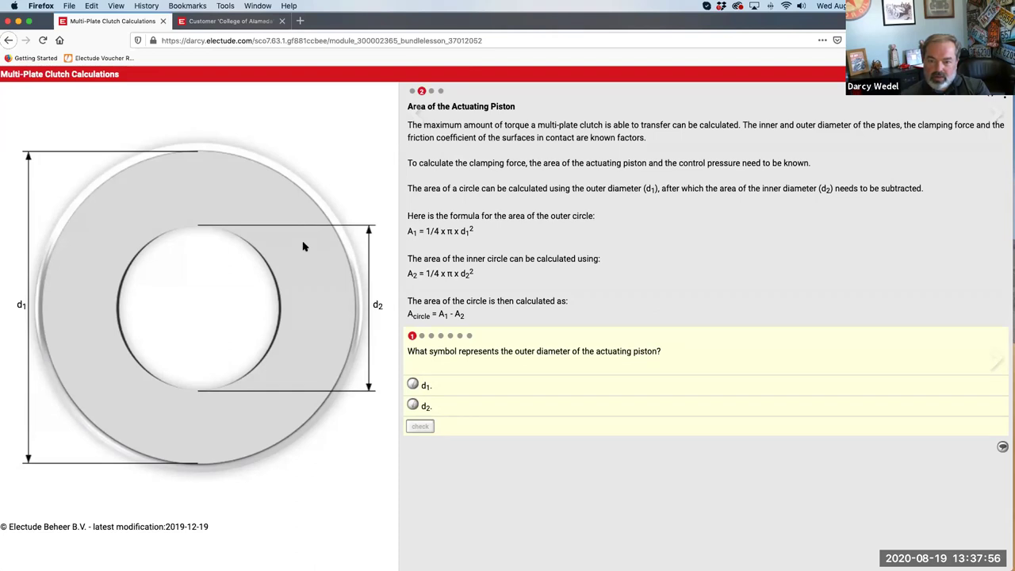
Delete the Multi-Plate Clutch Calculations module from the course
{"action": "left_click", "coordinate": [8, 40]}
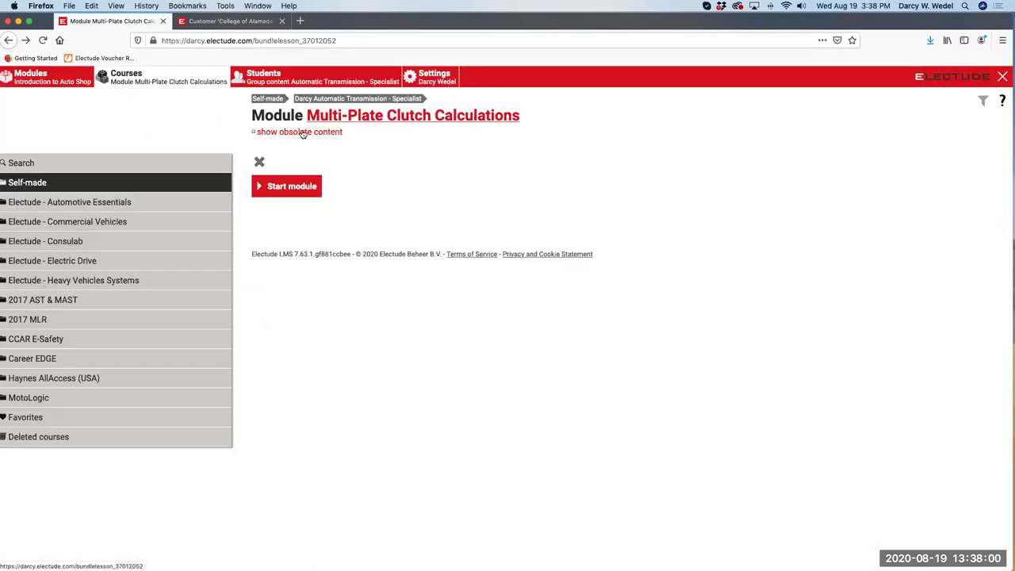
{"action": "left_click", "coordinate": [259, 162]}
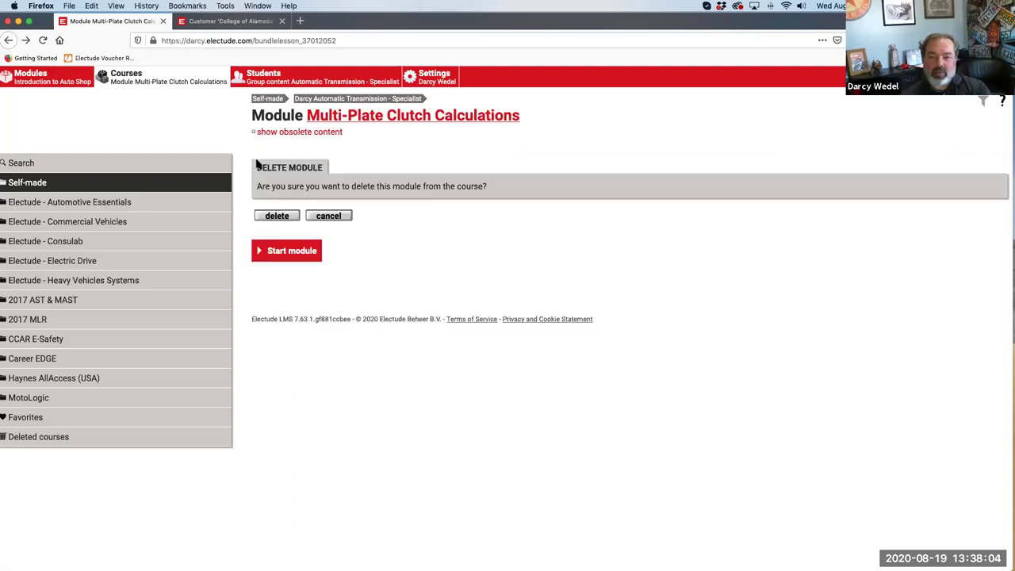
{"action": "left_click", "coordinate": [276, 217]}
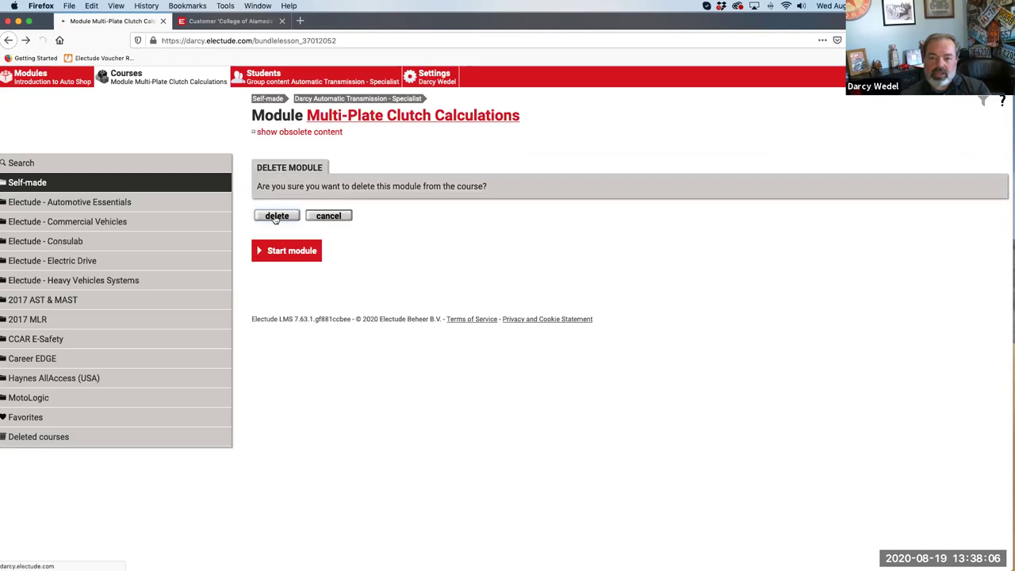
{"action": "left_click", "coordinate": [297, 82]}
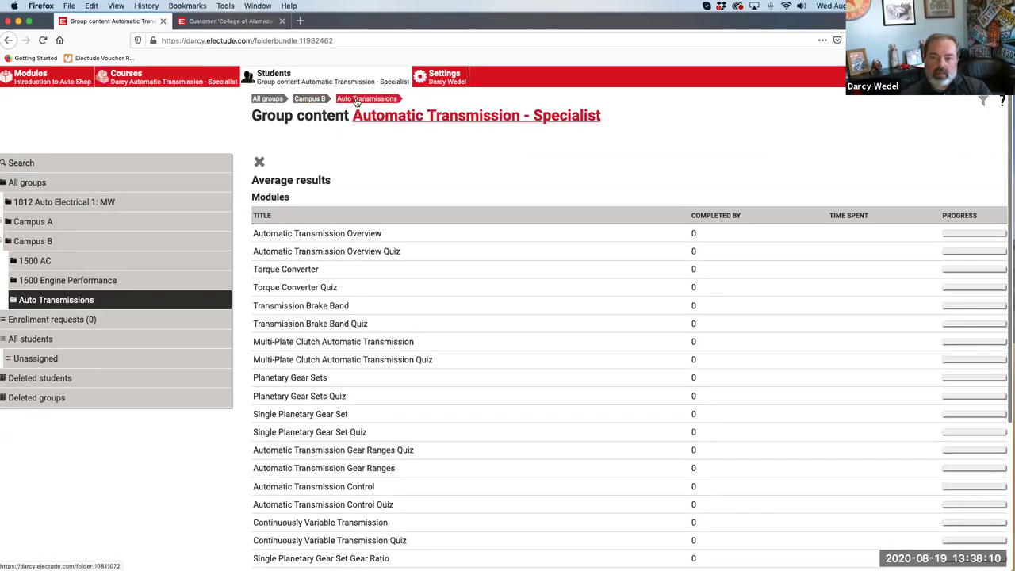
Remove the original Automatic Transmission - Specialist course from the Auto Transmissions group and return to the self-made copy
{"action": "left_click", "coordinate": [357, 101]}
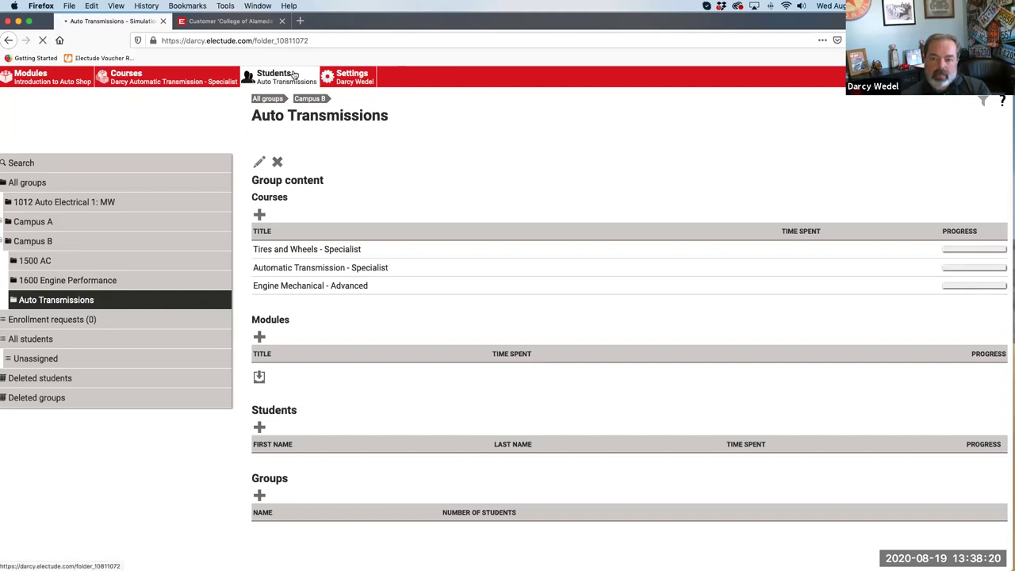
{"action": "left_click", "coordinate": [287, 269]}
{"action": "left_click", "coordinate": [258, 161]}
{"action": "left_click", "coordinate": [268, 216]}
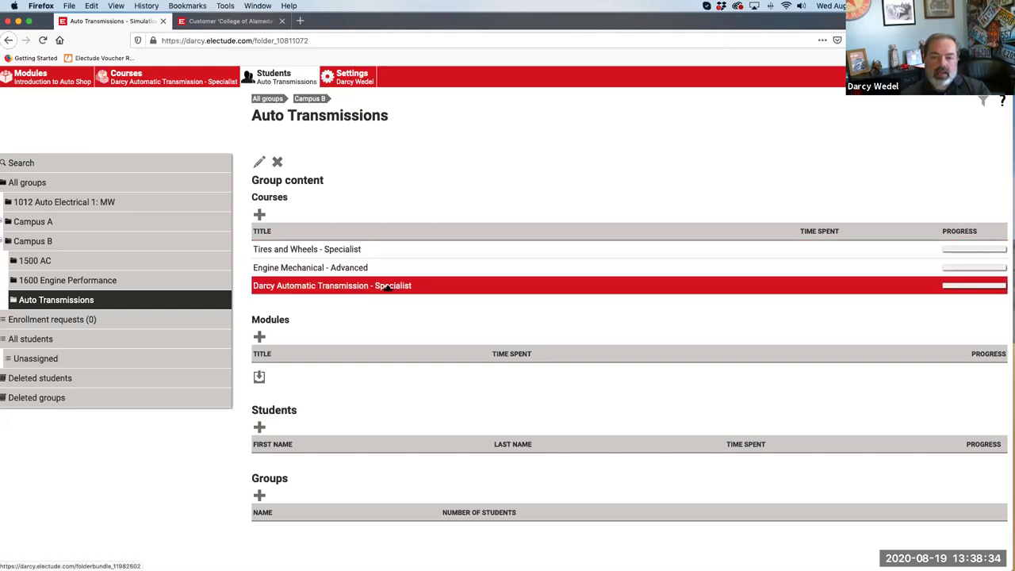
{"action": "left_click", "coordinate": [147, 71]}
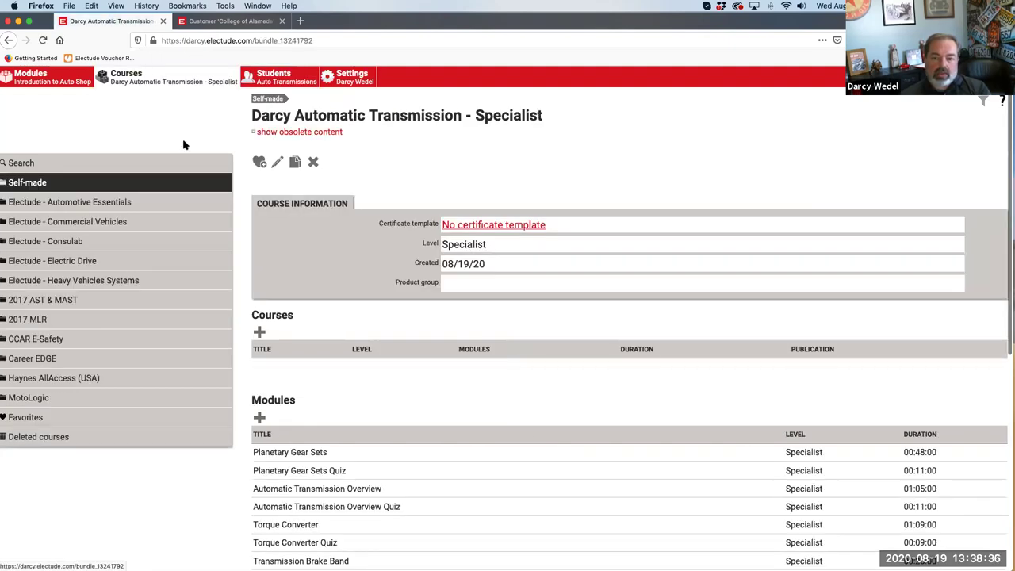
Drag Torque Converter into first place and Torque Converter Quiz into second in the module list
{"action": "scroll", "coordinate": [338, 359], "scroll_direction": "down", "scroll_amount": 1}
{"action": "scroll", "coordinate": [337, 357], "scroll_direction": "down", "scroll_amount": 5}
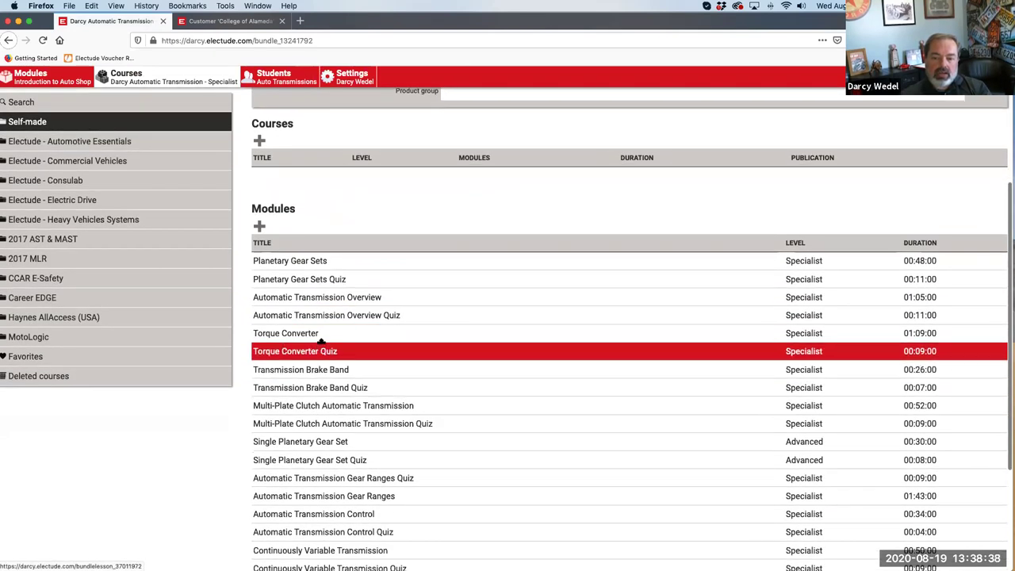
{"action": "left_click_drag", "start_coordinate": [321, 336], "coordinate": [312, 263]}
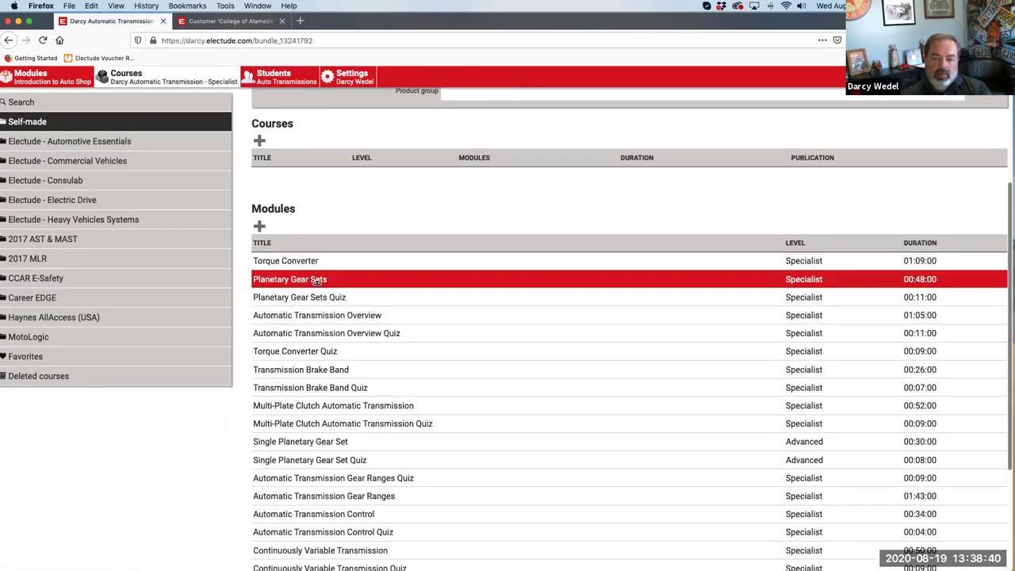
{"action": "left_click_drag", "start_coordinate": [297, 355], "coordinate": [301, 282]}
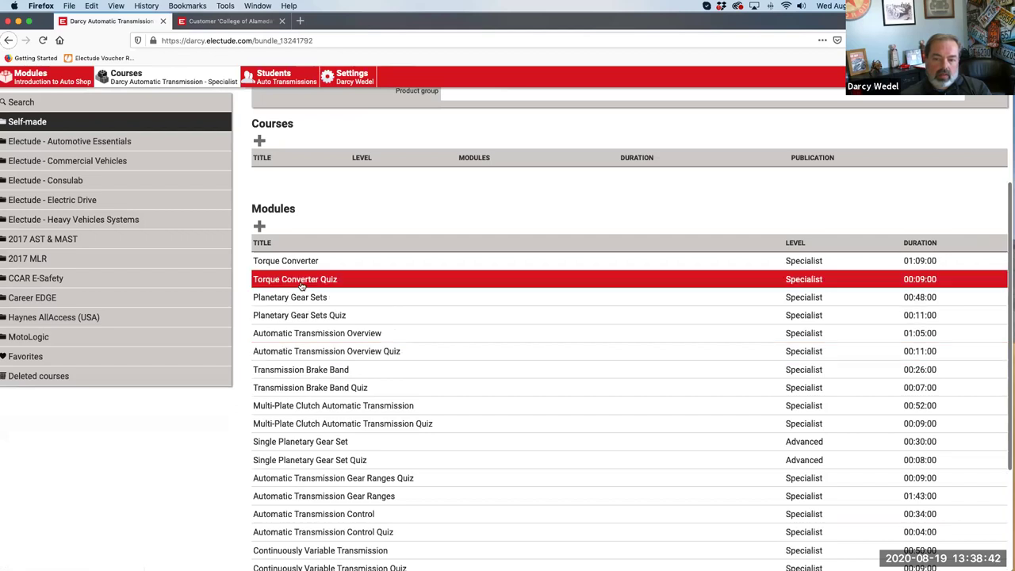
{"action": "scroll", "coordinate": [302, 282], "scroll_direction": "up", "scroll_amount": 3}
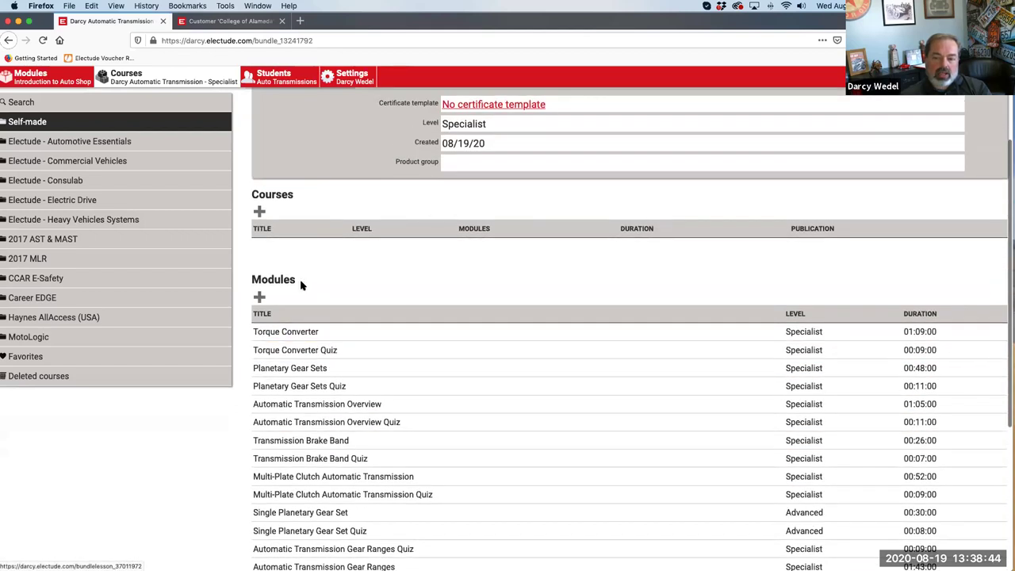
{"action": "scroll", "coordinate": [261, 317], "scroll_direction": "down", "scroll_amount": 1}
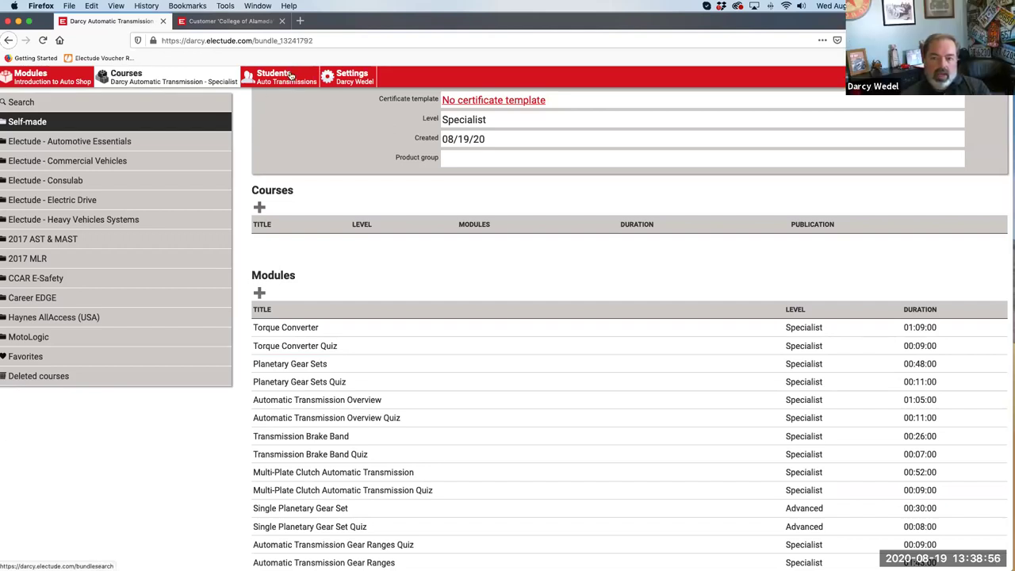
{"action": "scroll", "coordinate": [267, 92], "scroll_direction": "up", "scroll_amount": 4}
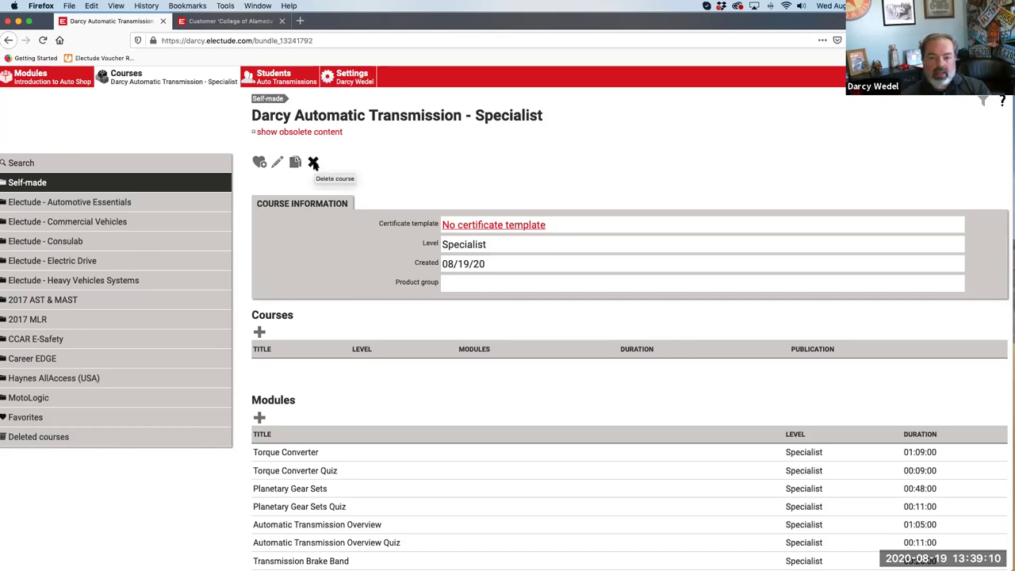
Delete the self-made transmission course, then restore it from the Deleted courses list
{"action": "left_click", "coordinate": [313, 162]}
{"action": "left_click", "coordinate": [277, 216]}
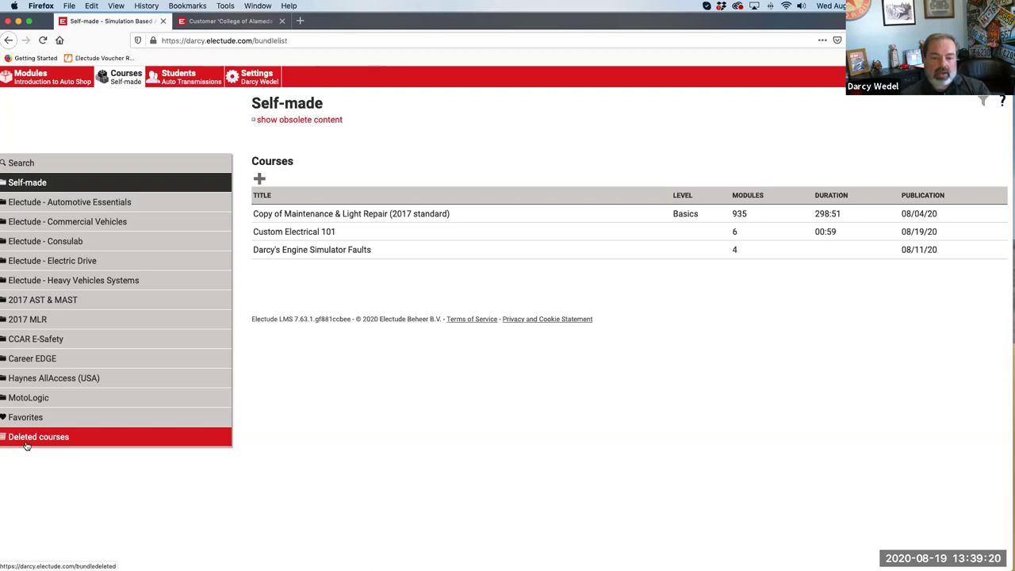
{"action": "left_click", "coordinate": [26, 444]}
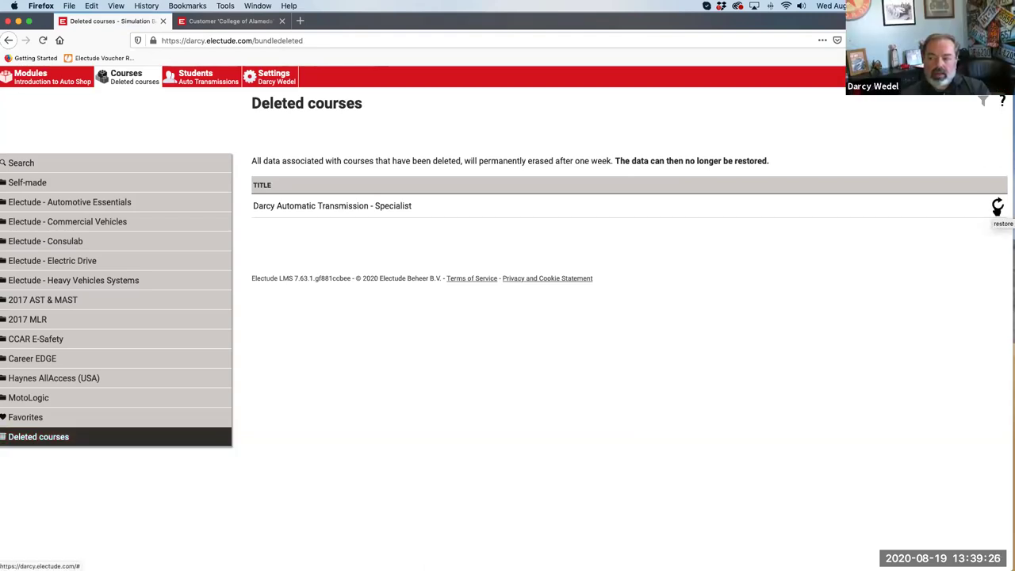
{"action": "left_click", "coordinate": [997, 207]}
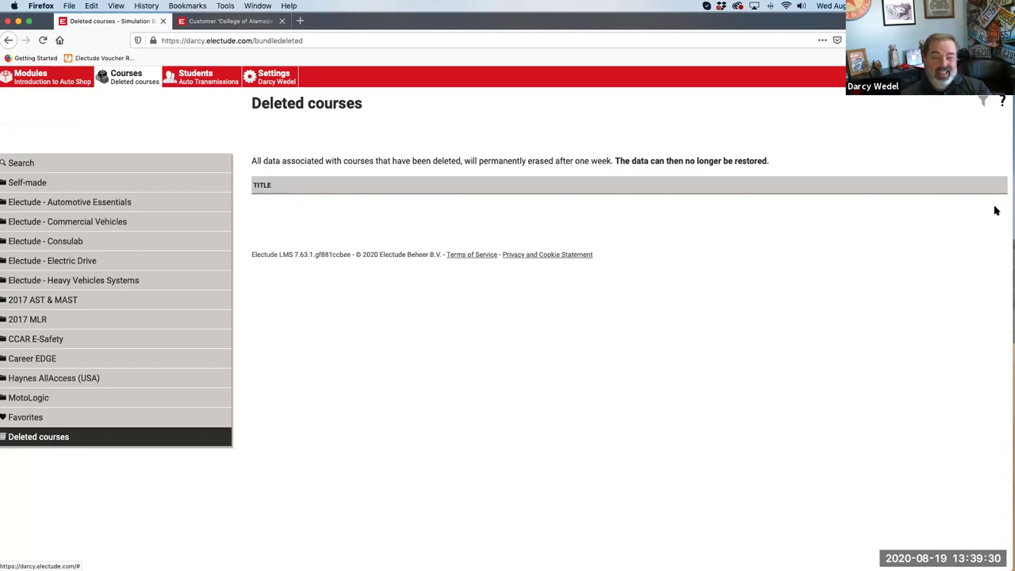
{"action": "left_click_drag", "start_coordinate": [812, 27], "coordinate": [814, 26]}
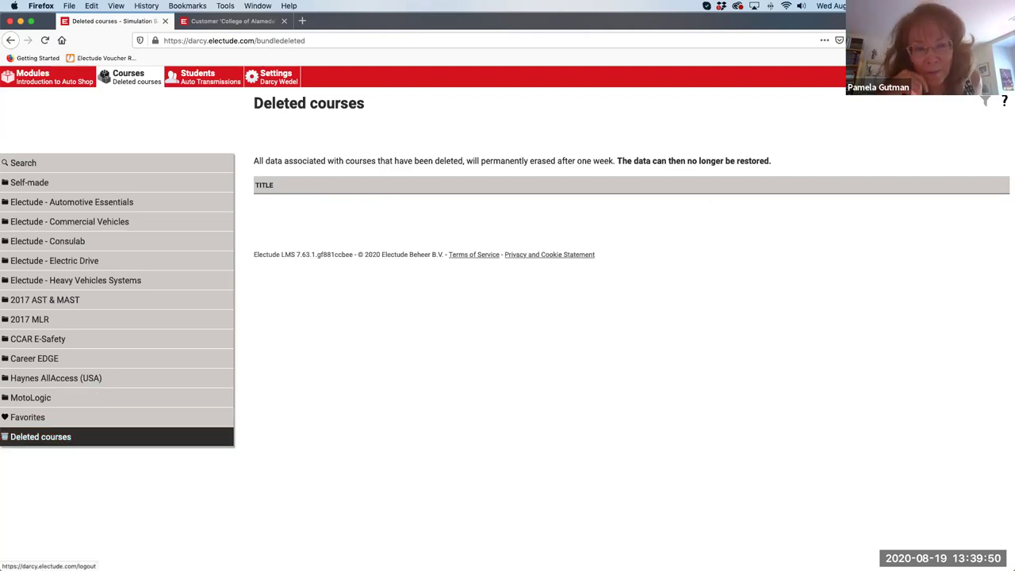
Log out and try the Administration login with the autofilled password
{"action": "left_click", "coordinate": [936, 96]}
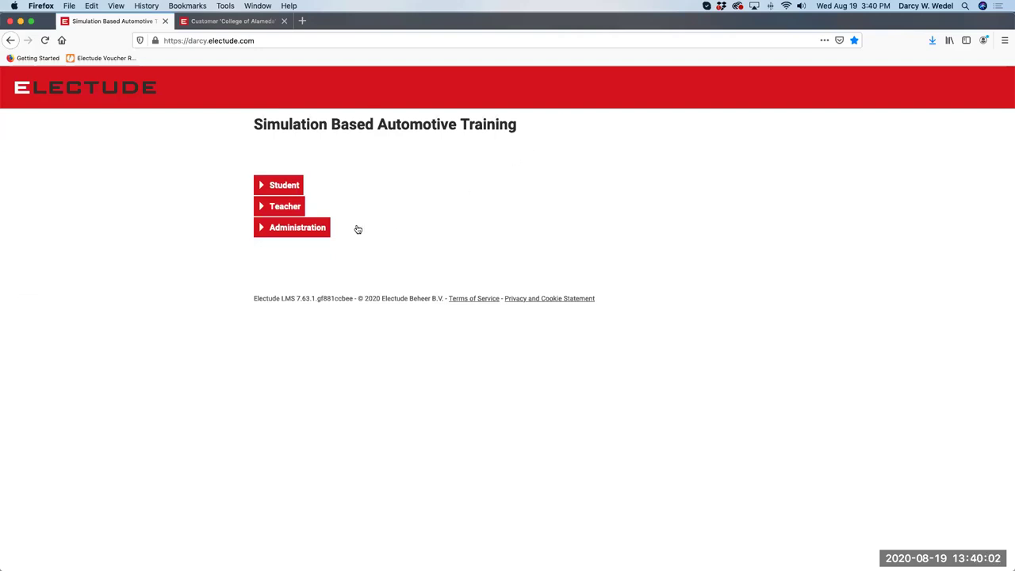
{"action": "left_click", "coordinate": [268, 231]}
{"action": "left_click", "coordinate": [270, 238]}
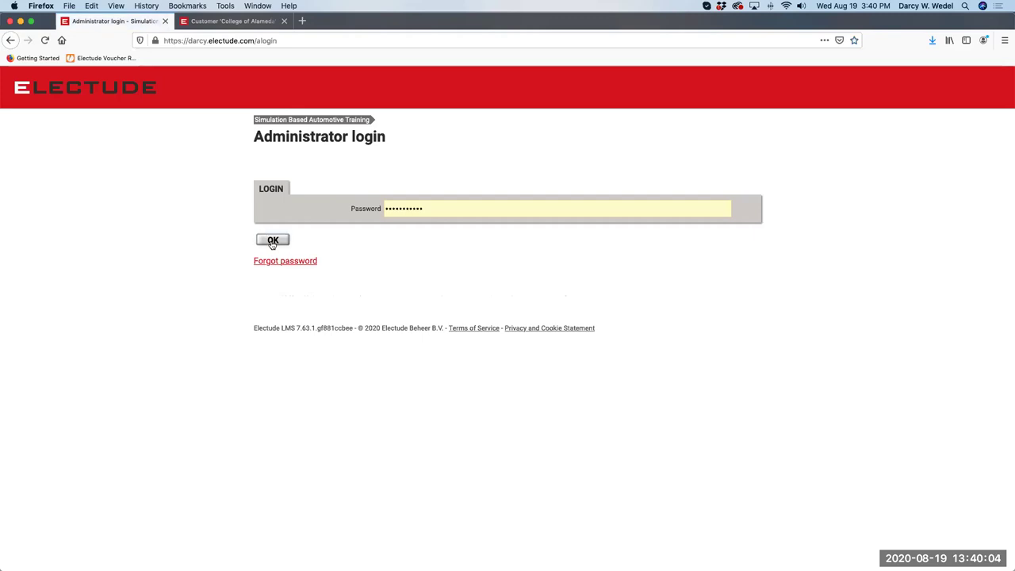